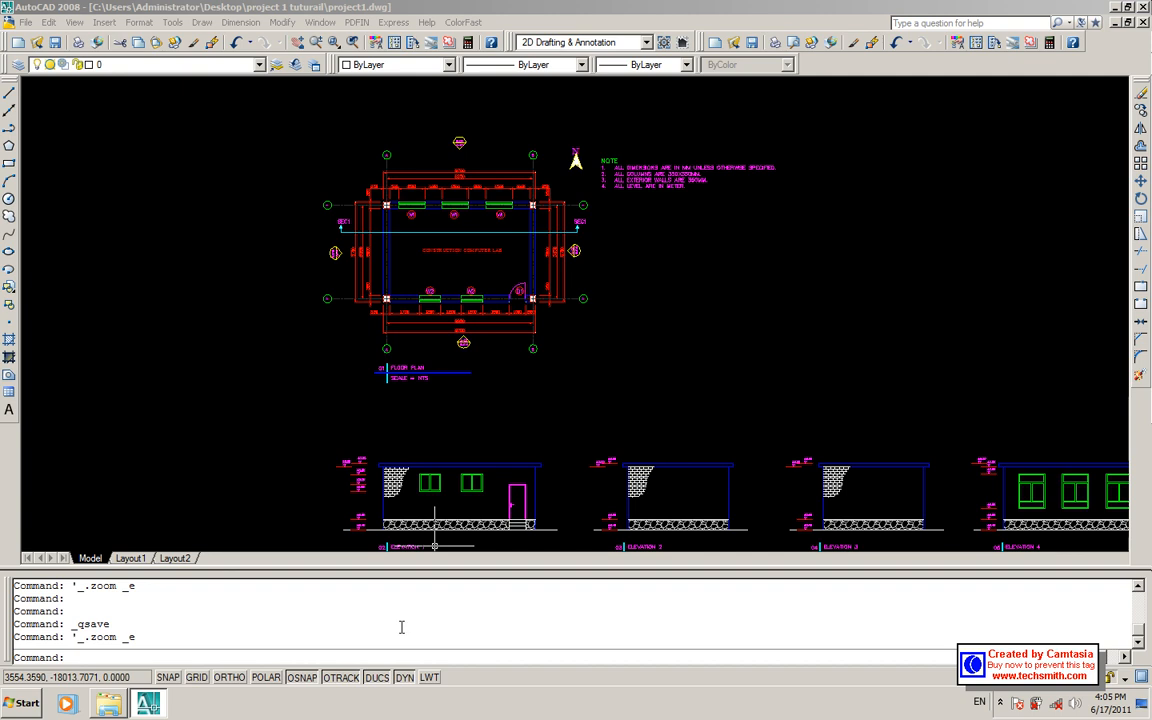
- Examine the floor plan, its section line and the four elevations
scroll(510, 245, up, 3)
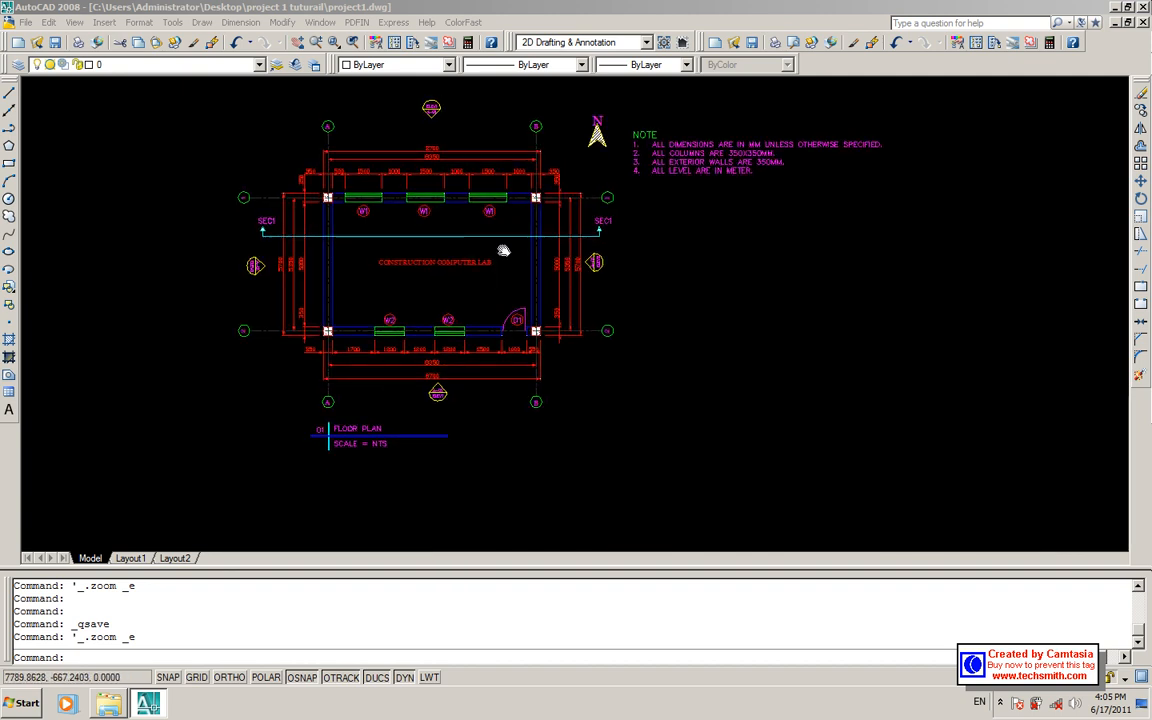
scroll(294, 247, up, 2)
scroll(230, 232, down, 4)
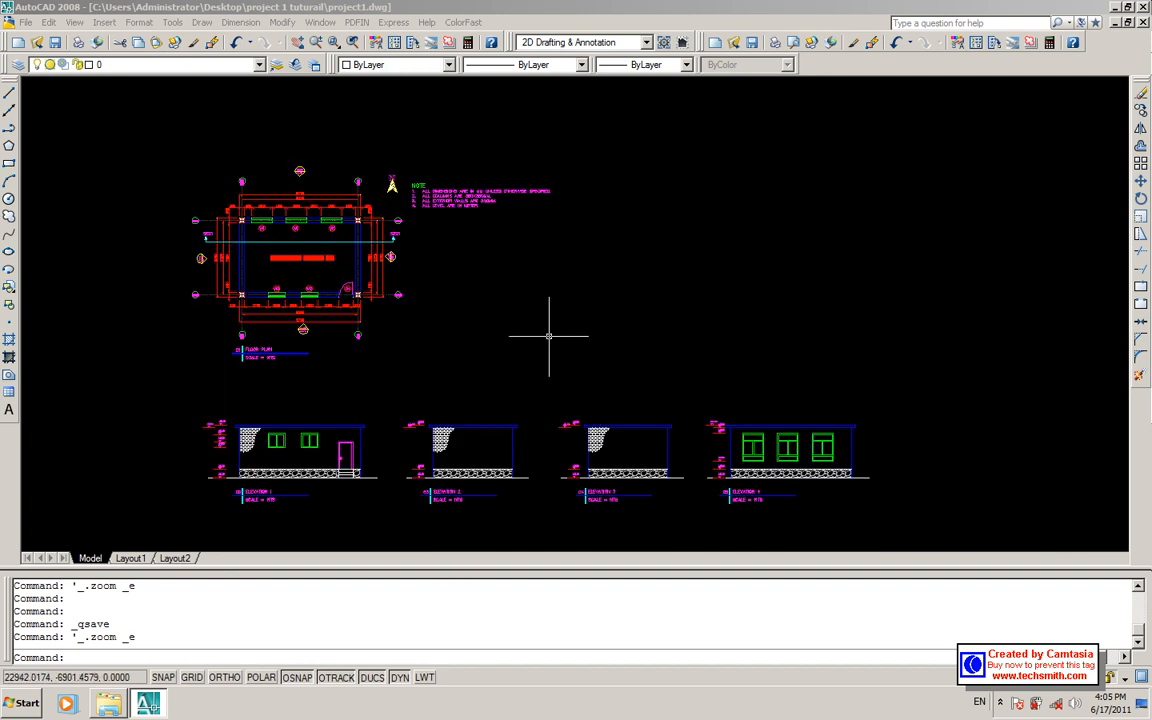
scroll(381, 249, up, 1)
scroll(252, 198, up, 1)
scroll(252, 198, down, 3)
scroll(200, 380, up, 4)
scroll(527, 446, down, 3)
scroll(583, 459, up, 3)
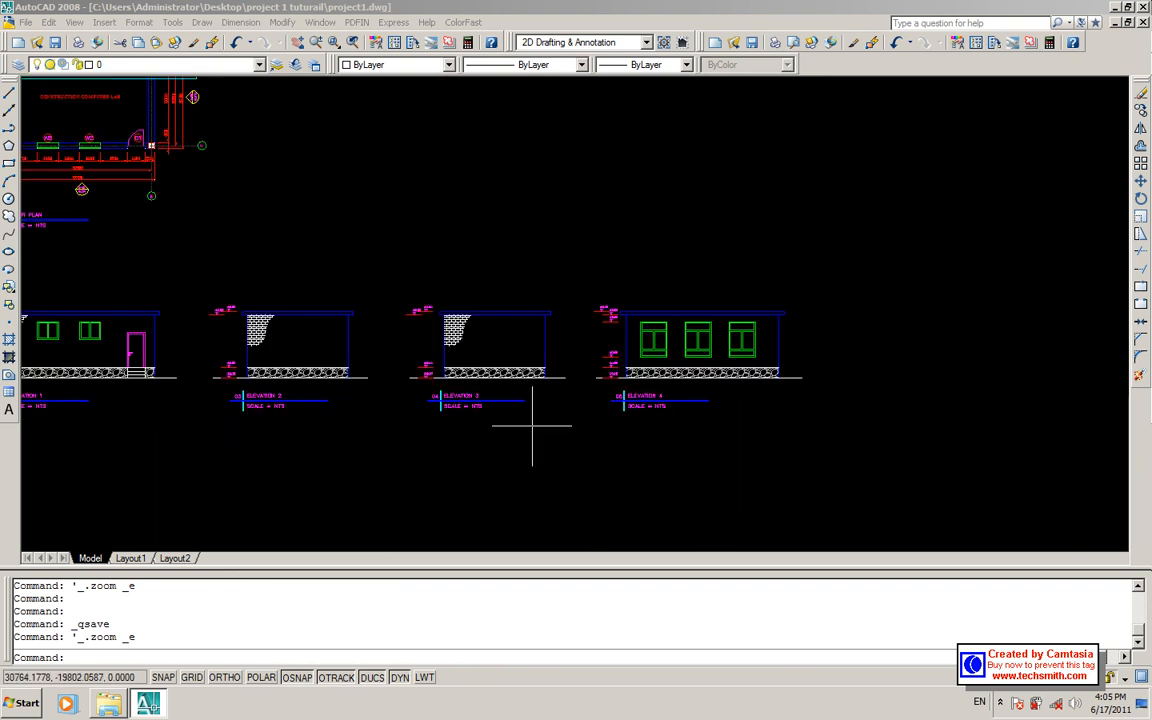
scroll(454, 238, down, 4)
scroll(420, 210, up, 4)
scroll(287, 187, up, 3)
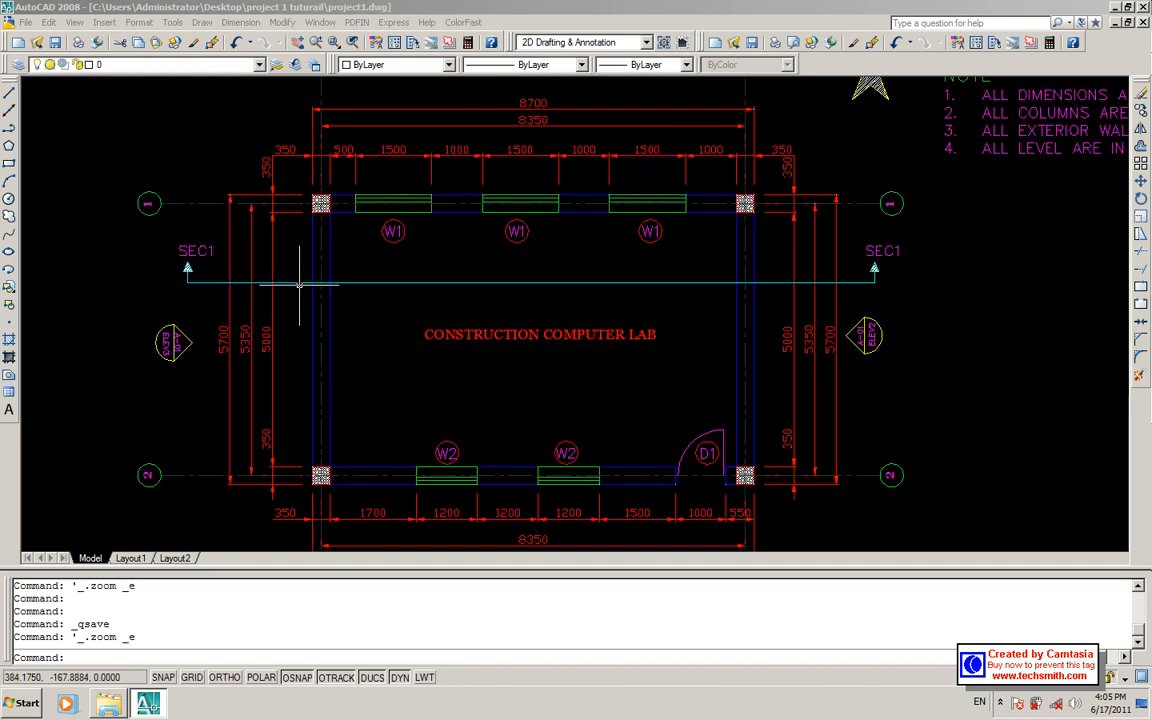
middle_drag(406, 198, 388, 224)
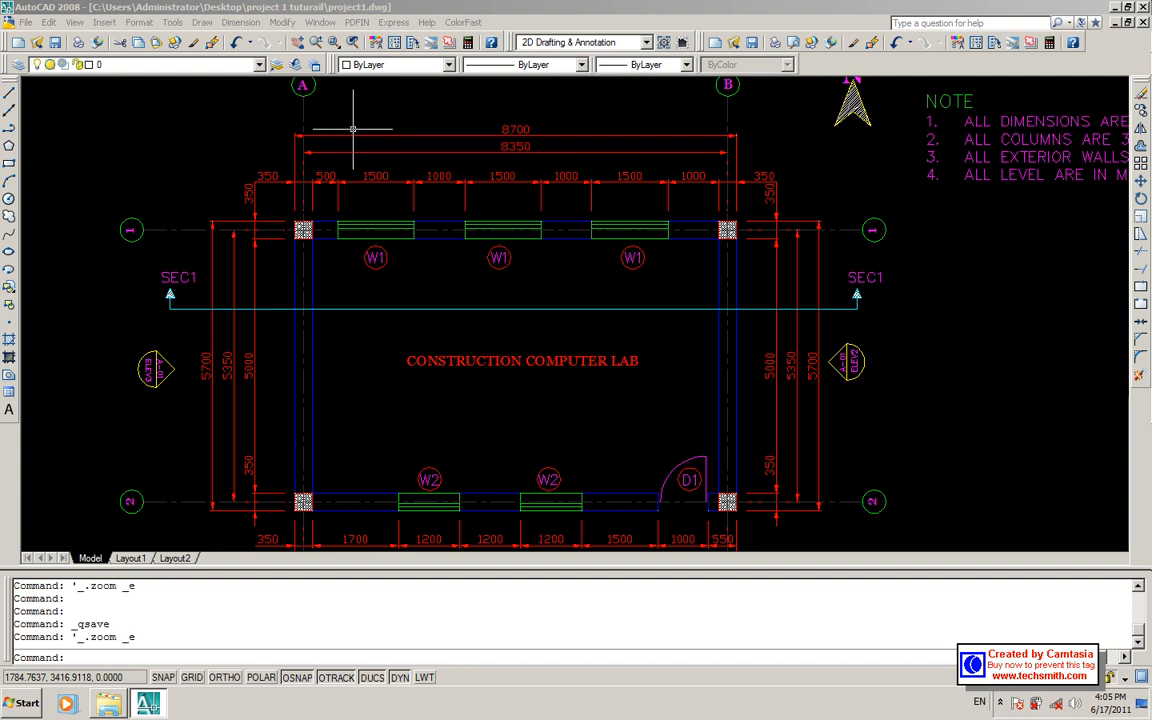
- Copy the whole Elevation 4 drawing with its title horizontally into the empty space to its right, with Ortho on
scroll(352, 128, down, 4)
scroll(229, 249, down, 2)
scroll(526, 401, up, 3)
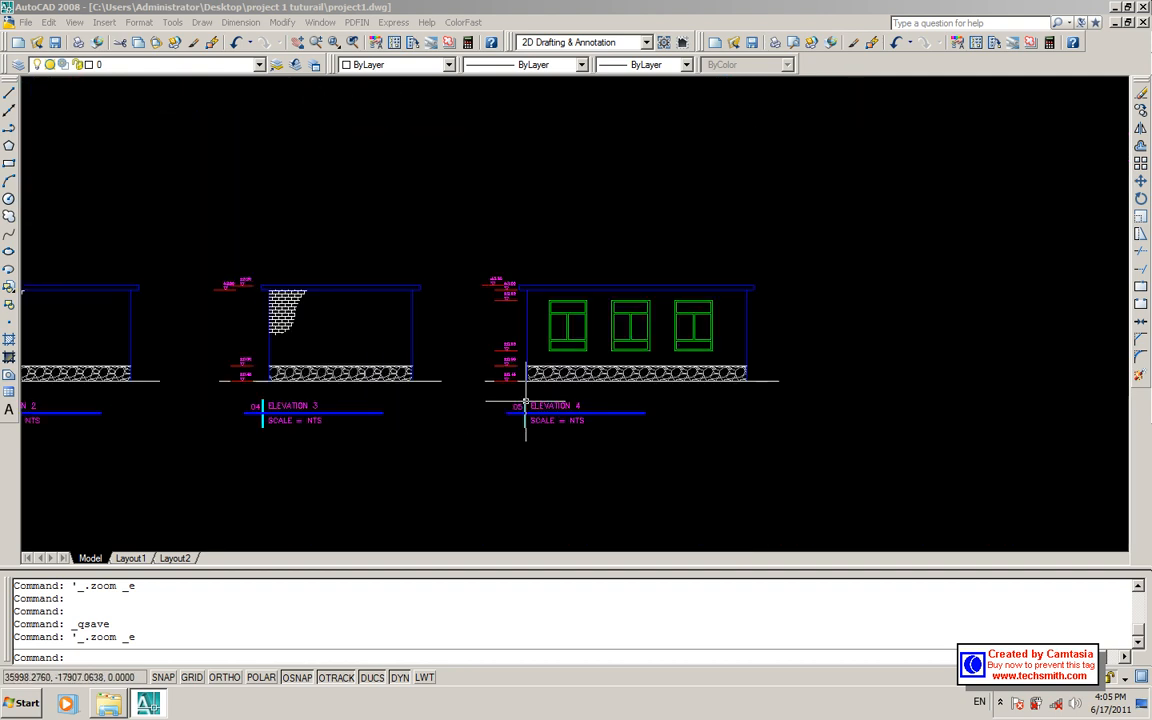
click(790, 469)
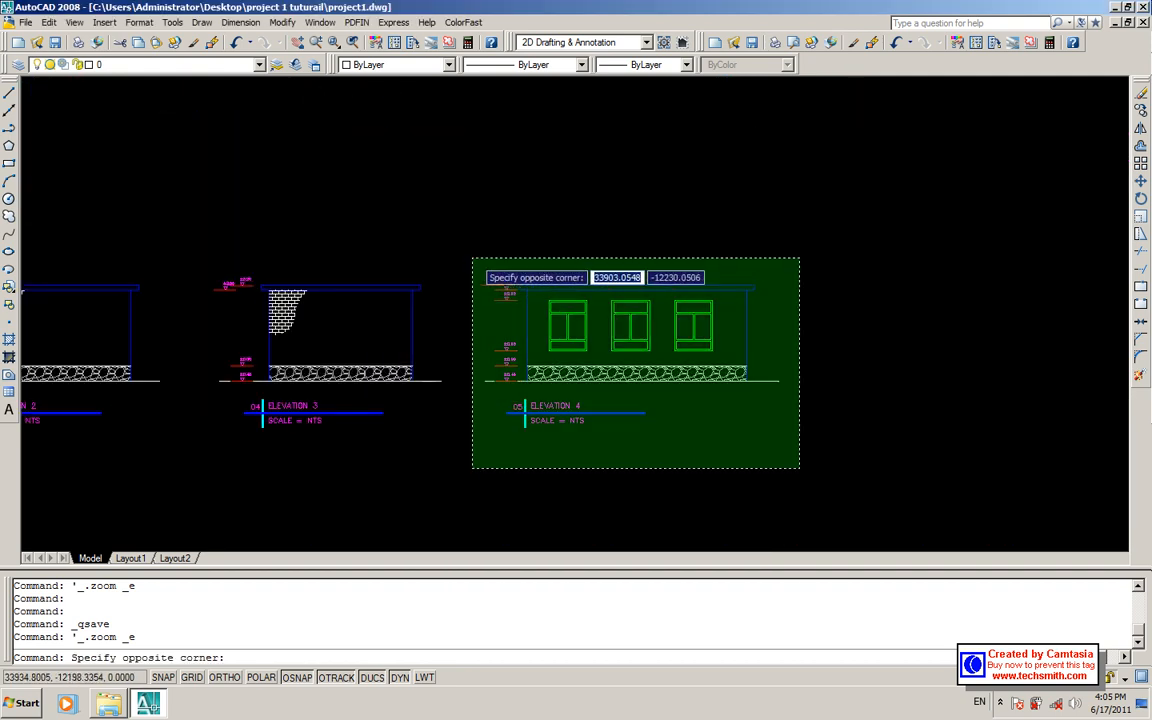
click(473, 257)
text(c)
key(Return)
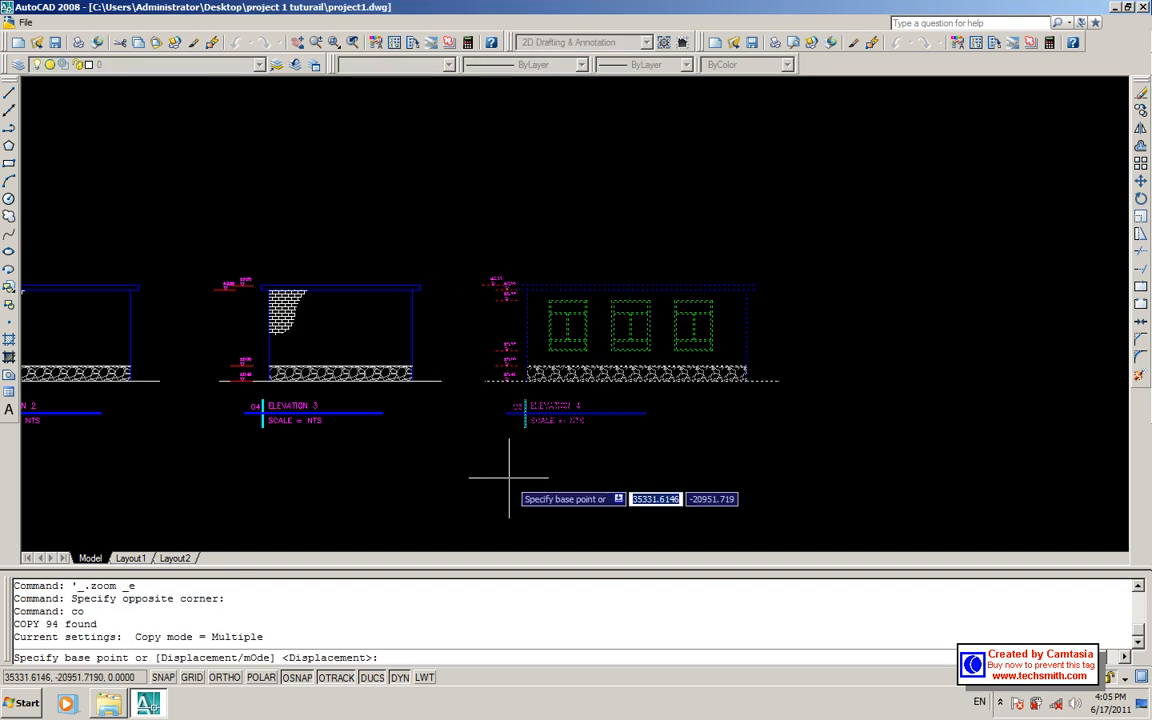
click(511, 481)
key(F8)
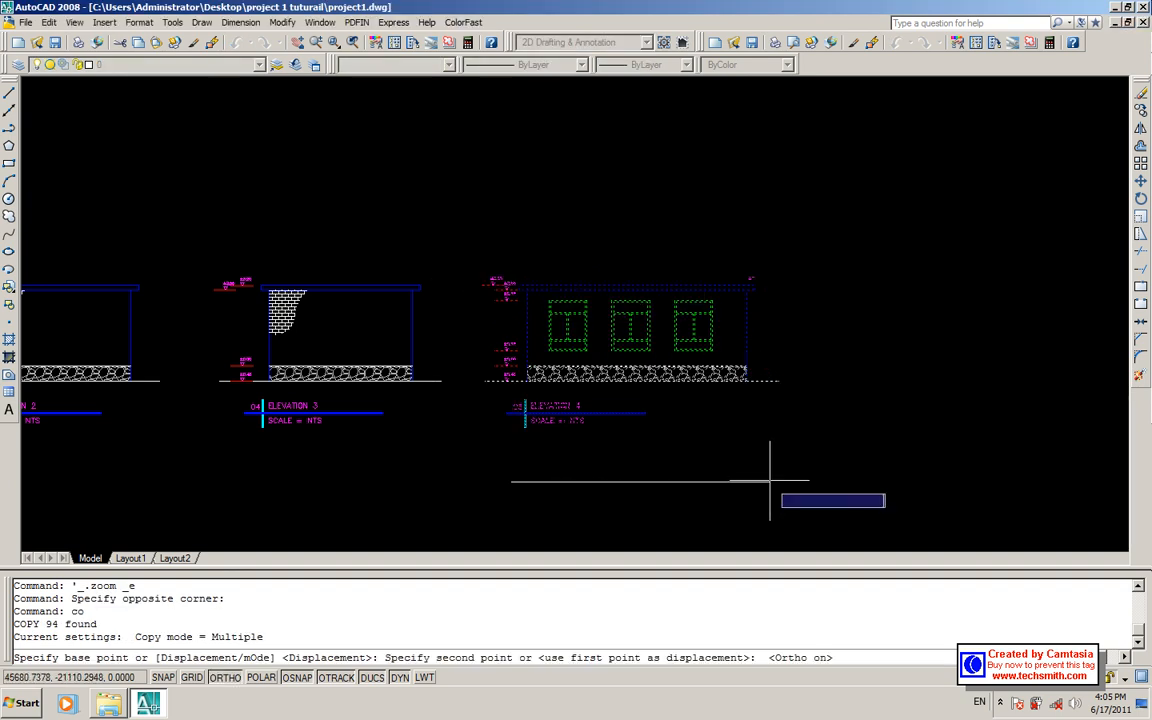
middle_drag(771, 476, 418, 476)
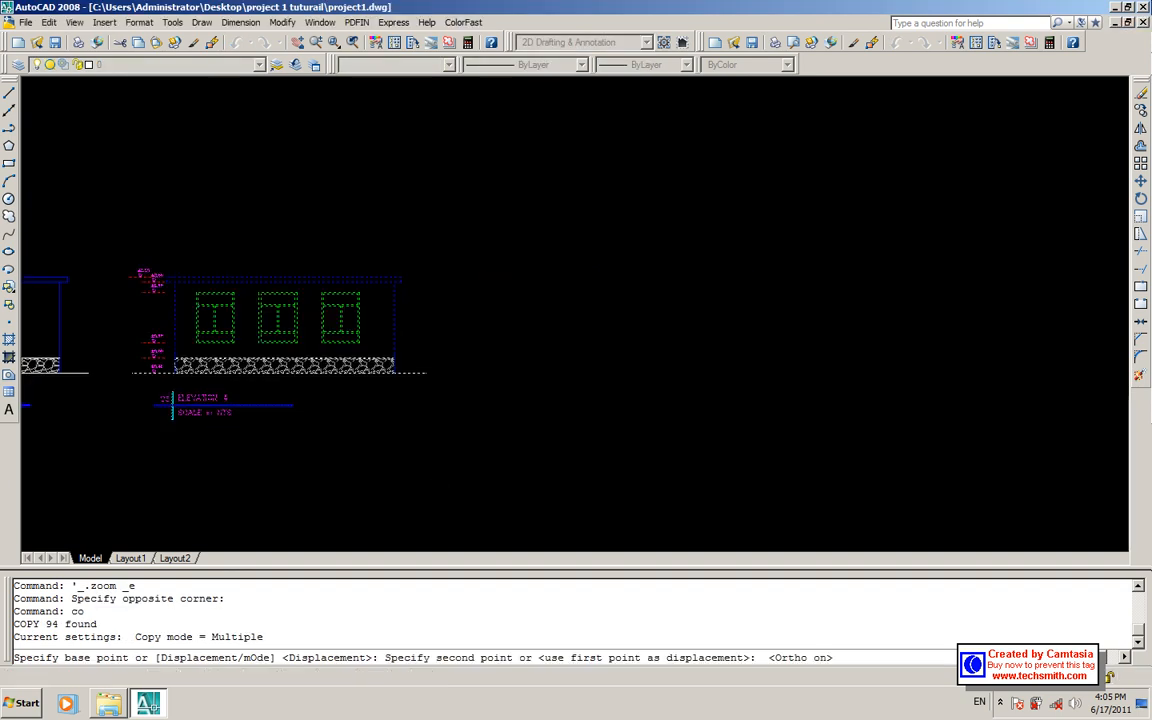
click(582, 459)
key(Escape)
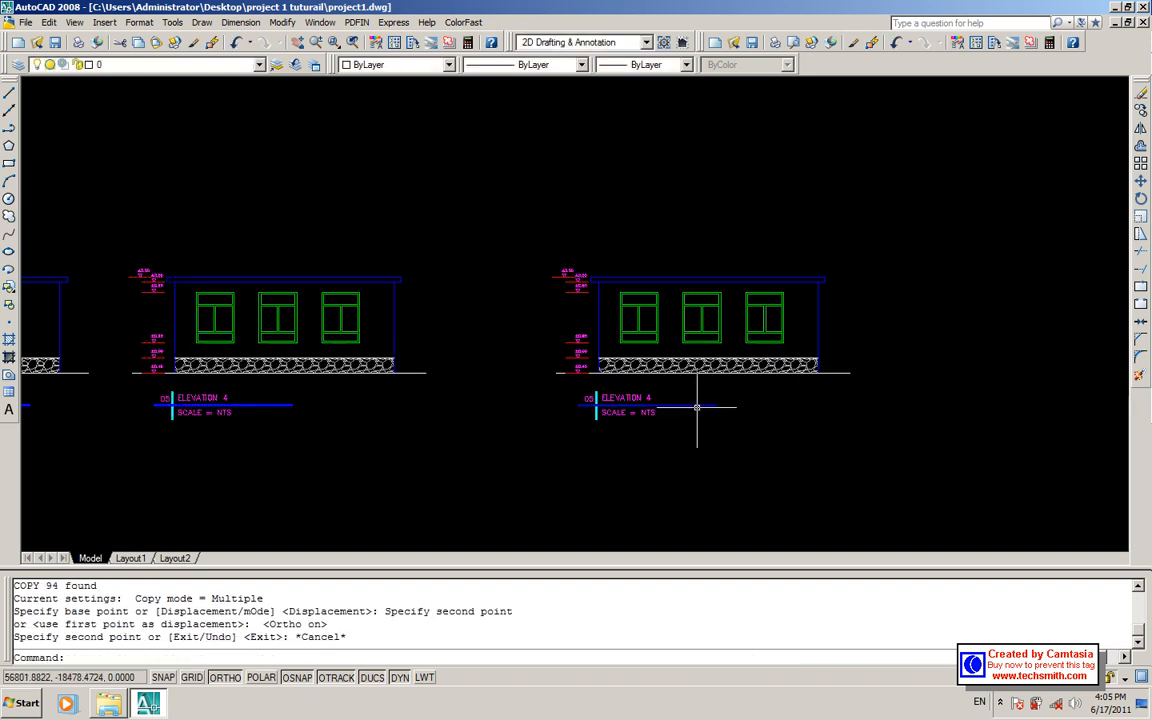
- Change the copied drawing's title to SECTION A-A and its number to 06
scroll(694, 400, up, 3)
click(594, 394)
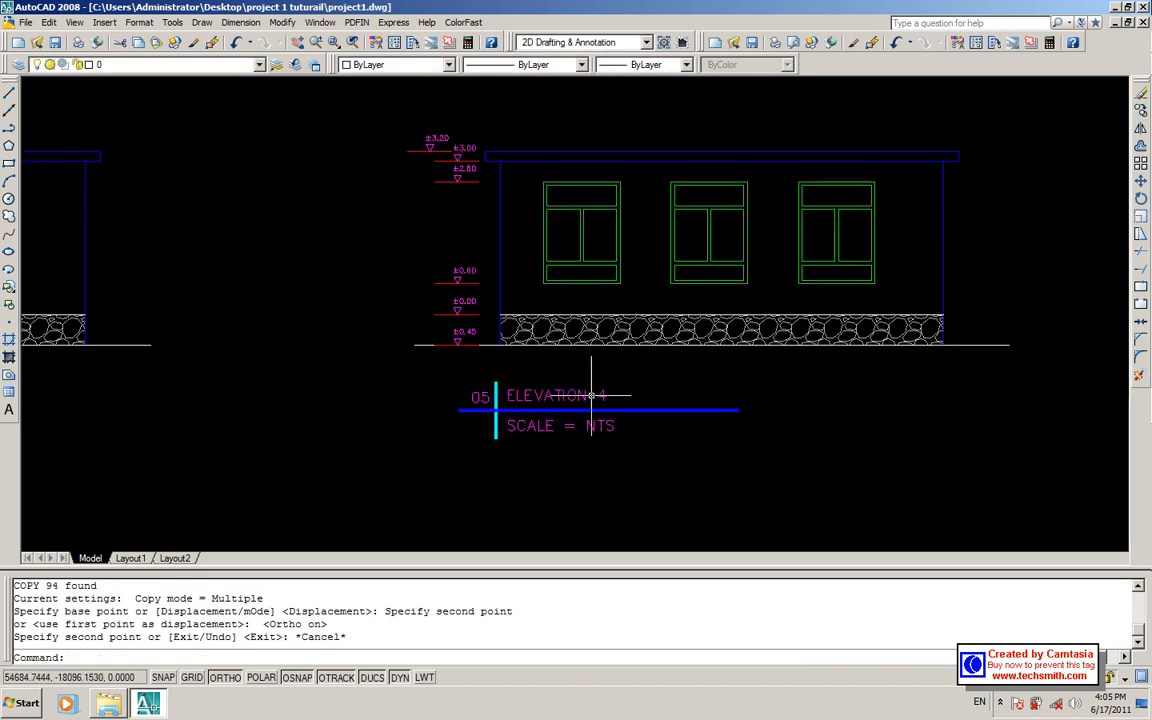
key(Delete)
double_click(600, 396)
key(ctrl+a)
text(5)
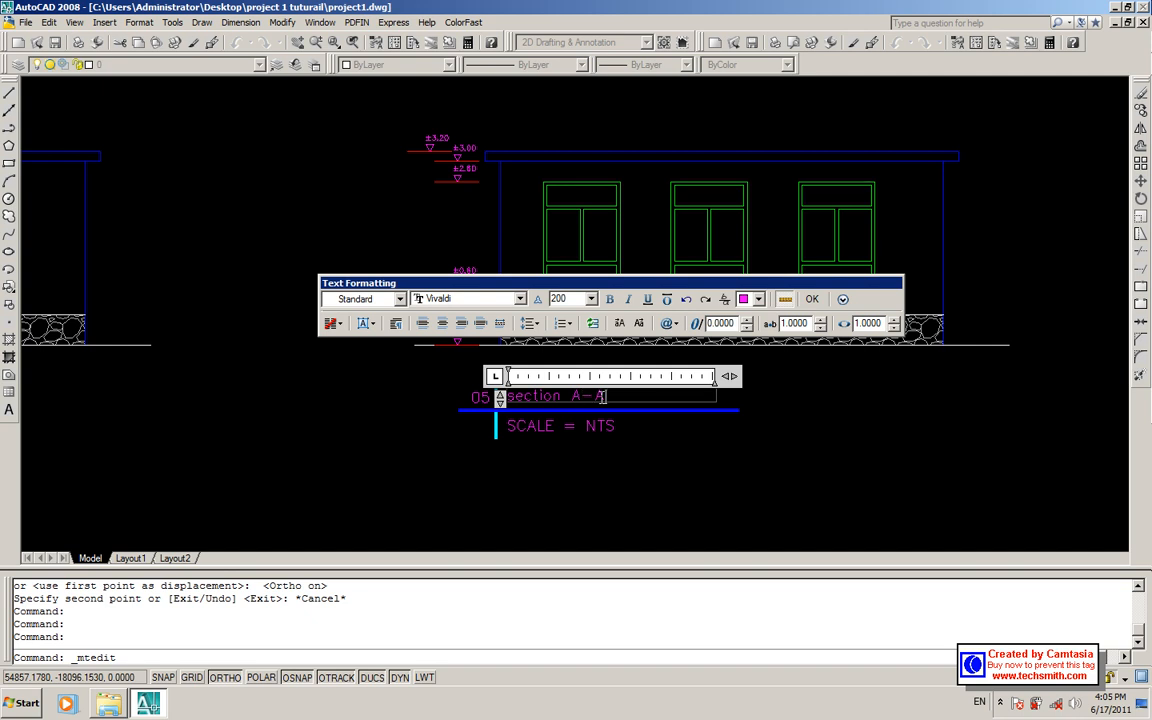
key(ctrl+a)
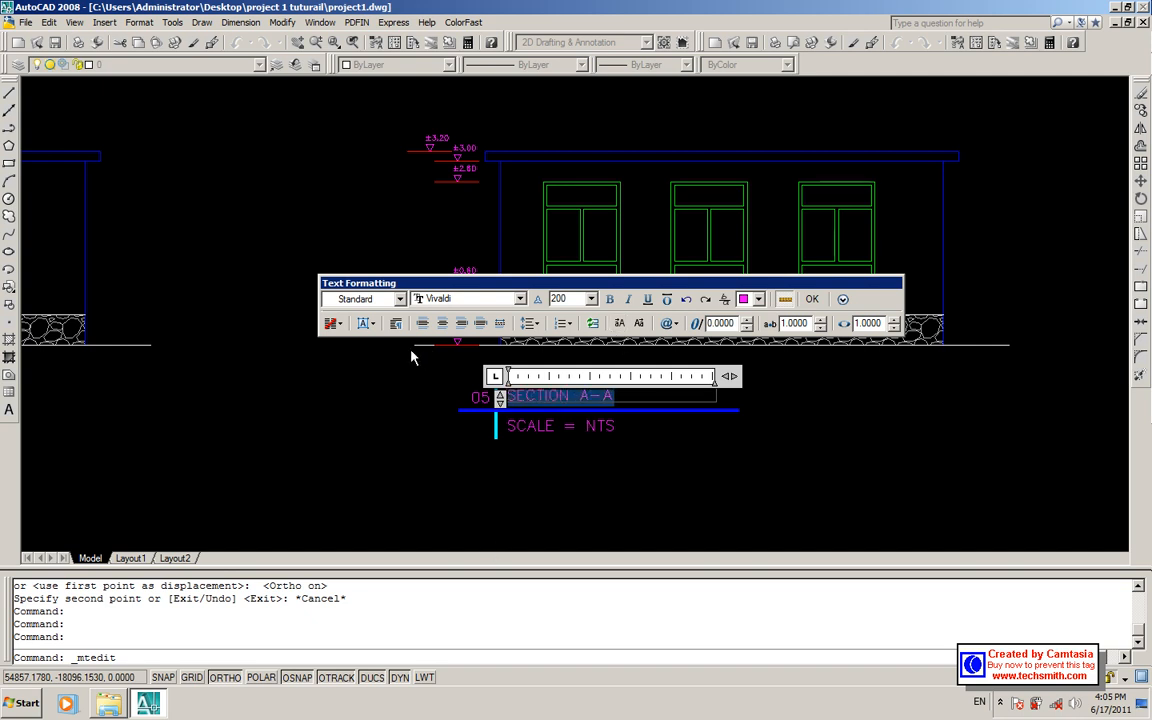
click(443, 373)
double_click(480, 398)
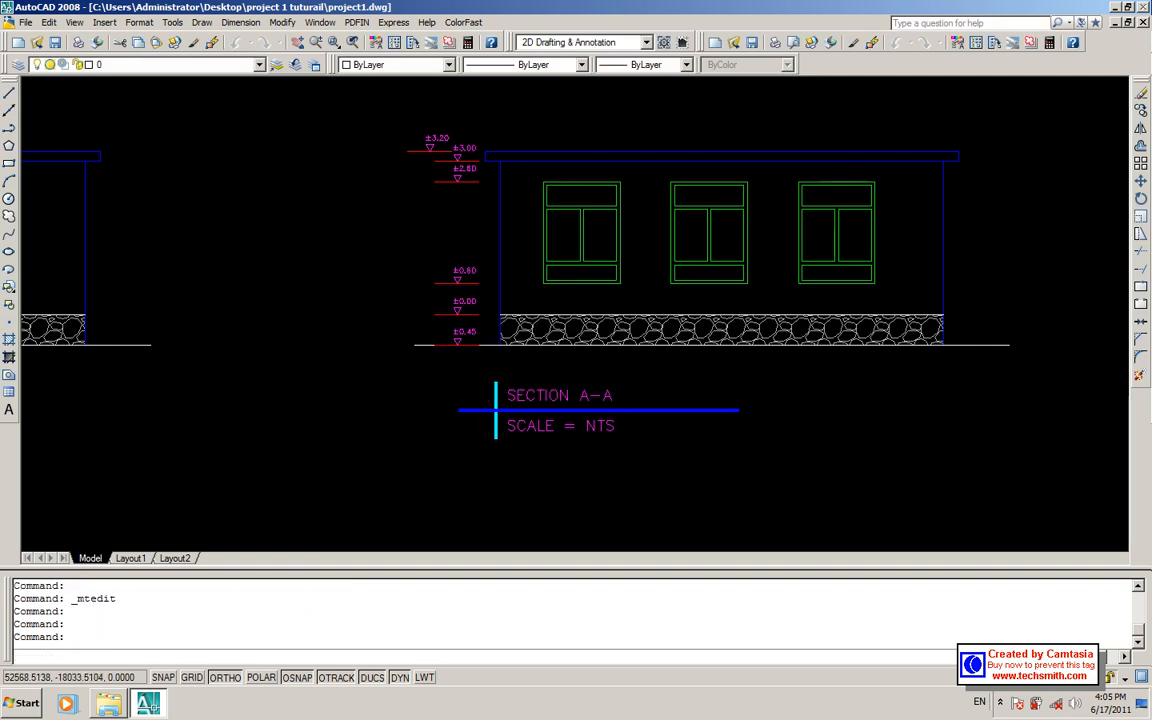
click(505, 487)
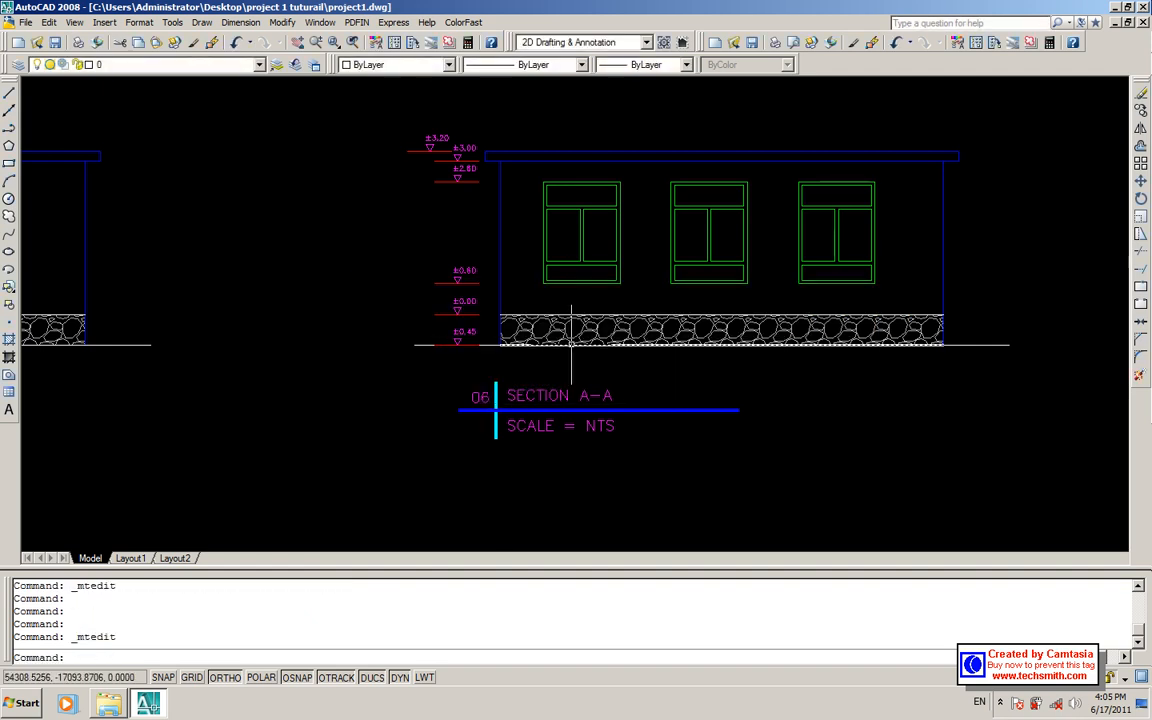
- Change the section mark at the left end of the floor plan's section line to SECA
scroll(571, 342, down, 4)
middle_drag(571, 342, 610, 388)
scroll(596, 374, up, 3)
scroll(507, 349, down, 6)
scroll(500, 352, down, 2)
middle_drag(499, 352, 730, 414)
scroll(388, 285, up, 5)
scroll(438, 359, up, 6)
double_click(446, 337)
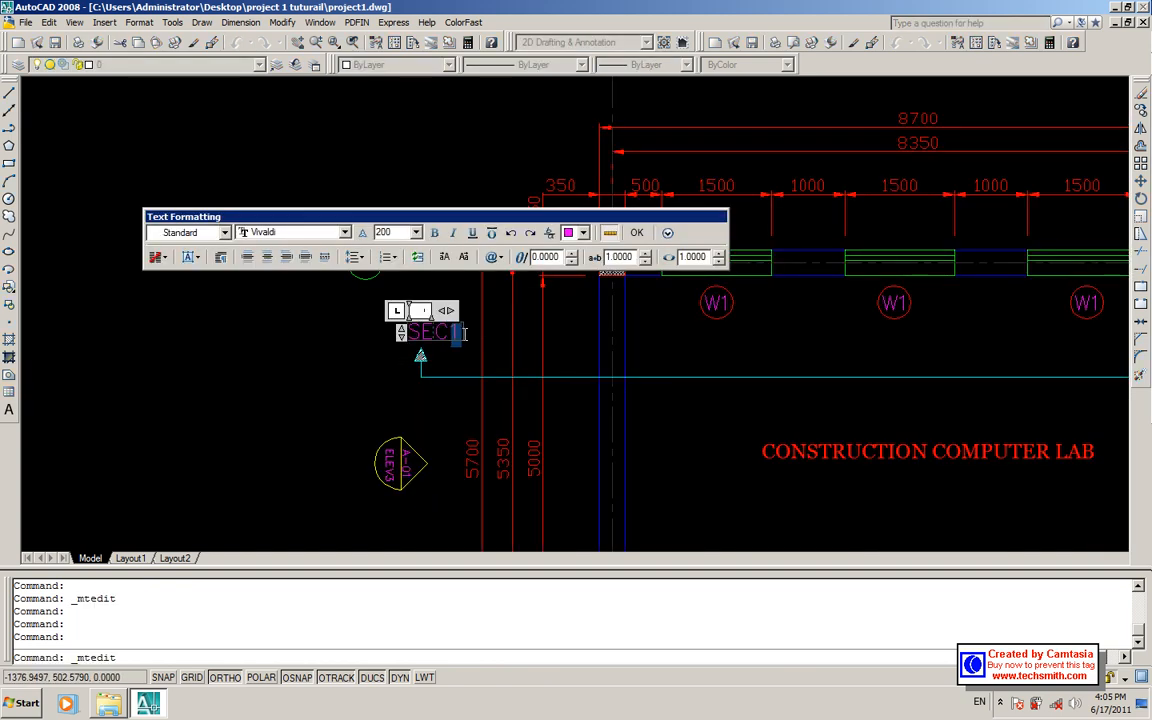
click(298, 306)
- Change the section mark at the right end of the floor plan's section line to SECA
scroll(298, 306, down, 8)
scroll(488, 315, up, 9)
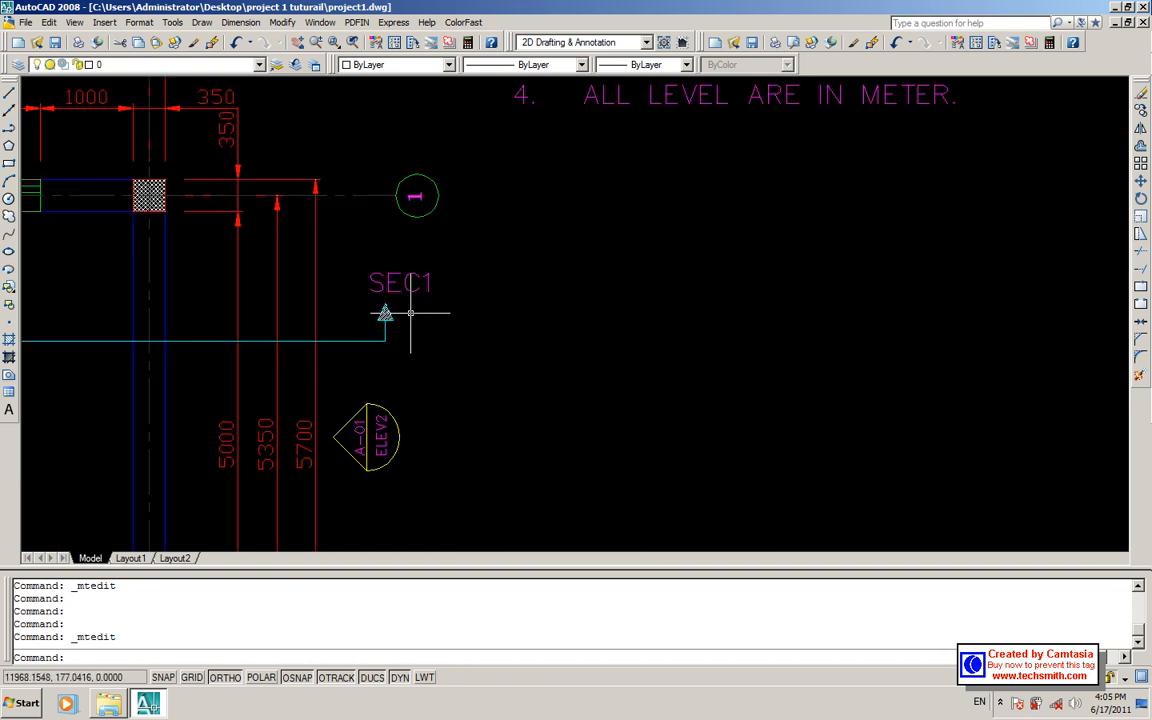
double_click(427, 286)
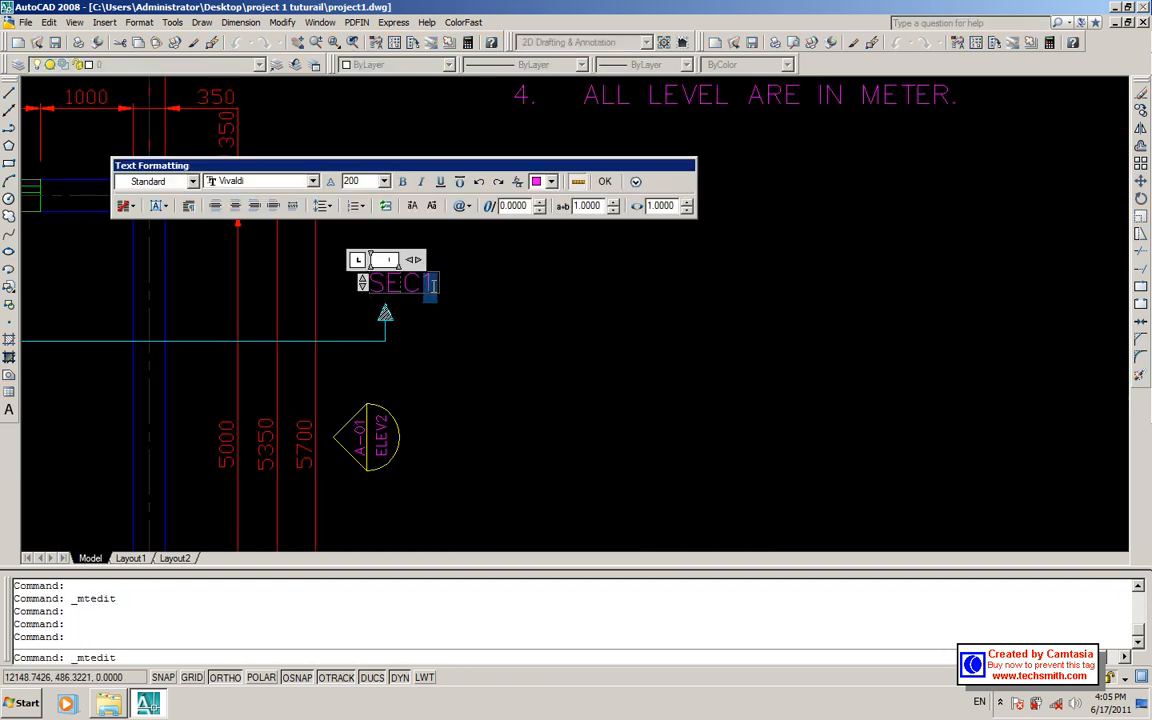
click(437, 311)
- Move the SECTION A-A title block straight down to leave more space below the section's ground line
scroll(517, 295, down, 8)
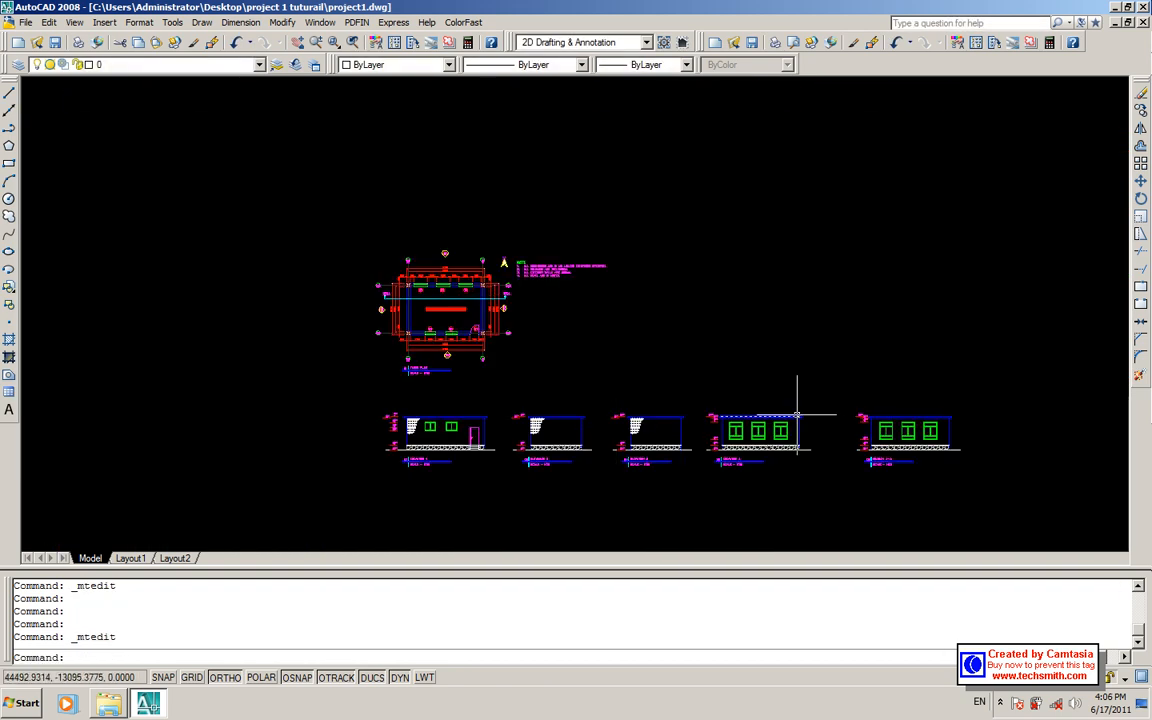
scroll(797, 412, up, 3)
scroll(820, 390, up, 4)
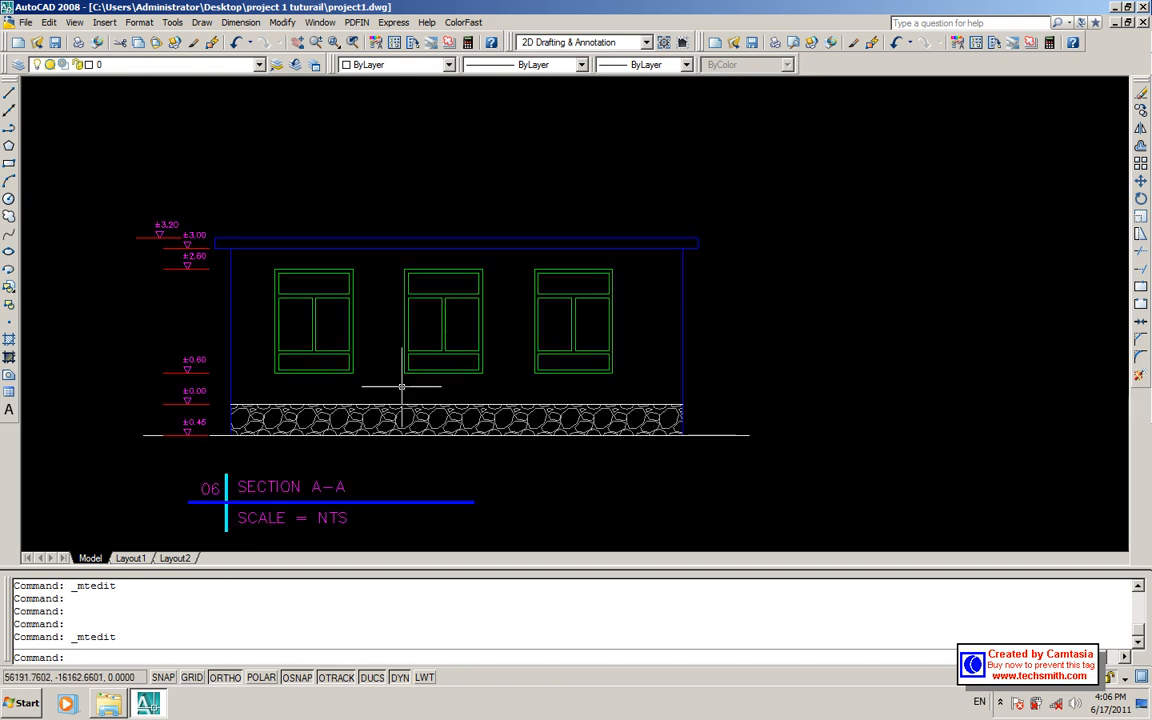
middle_drag(392, 425, 479, 314)
scroll(563, 326, down, 2)
click(562, 329)
click(378, 258)
text(m)
key(Return)
click(424, 295)
click(427, 399)
- Erase the stone hatch from the plinth of the Section A-A drawing
middle_drag(441, 251, 438, 309)
scroll(462, 264, up, 4)
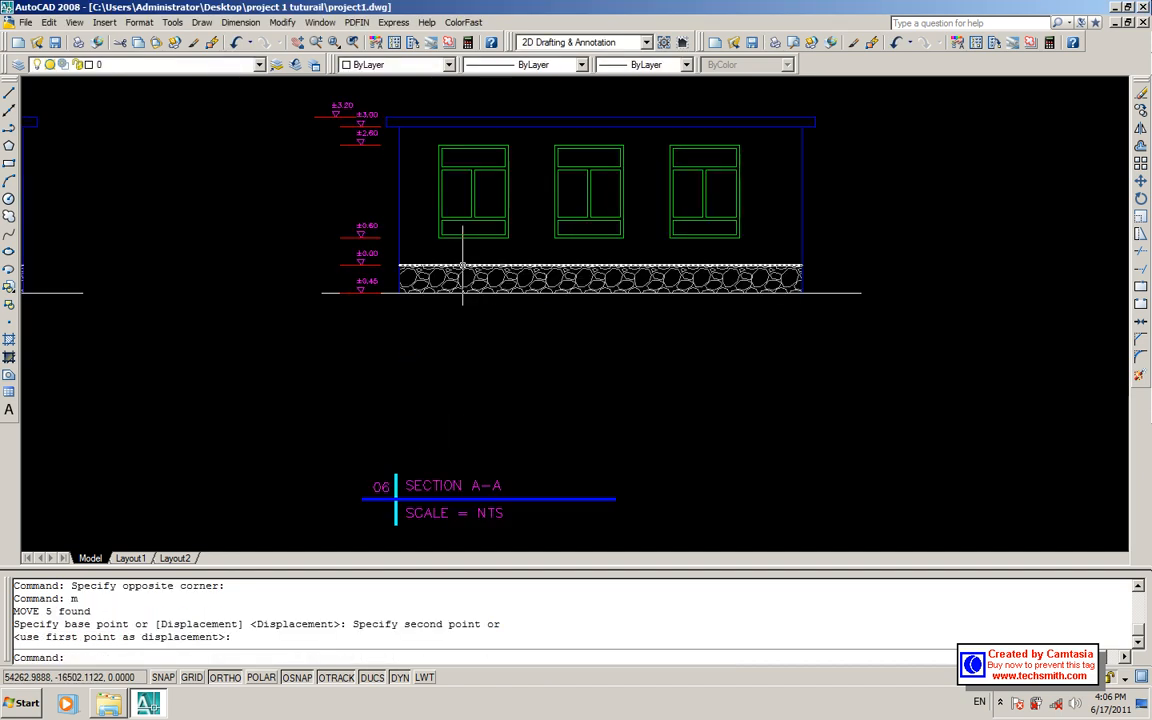
click(461, 284)
click(438, 286)
text(e)
key(Return)
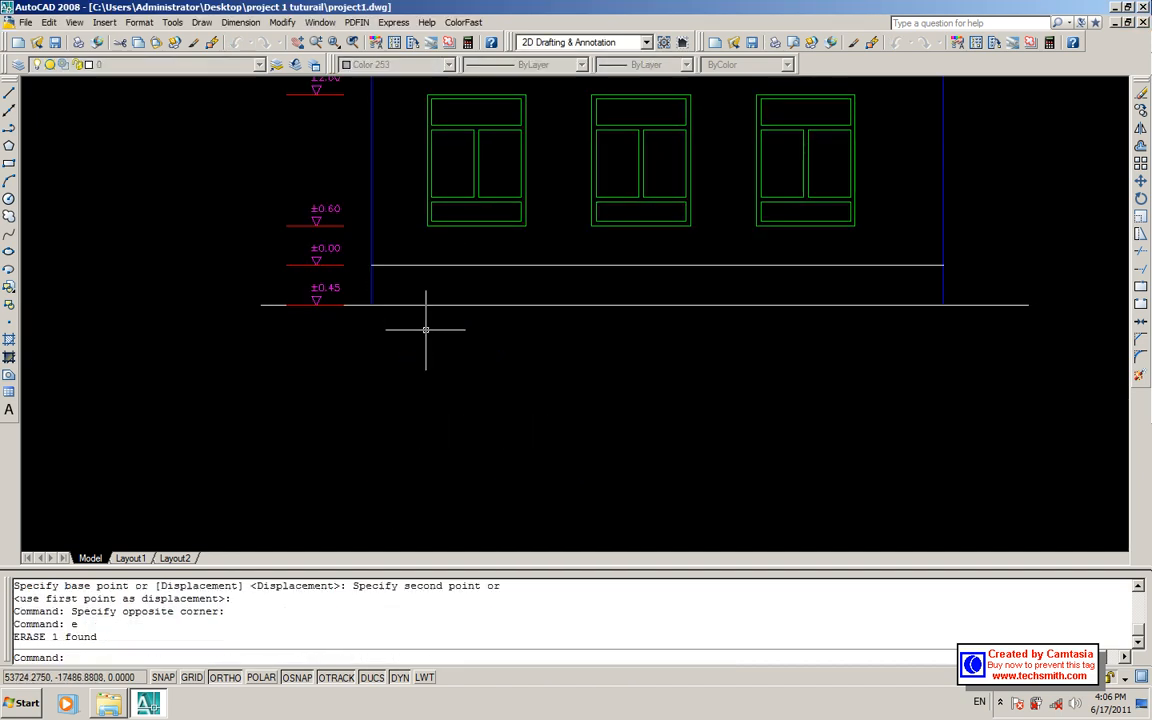
- Examine the floor plan where the section line cuts the walls and compare it with the Section A-A drawing
middle_drag(347, 291, 422, 391)
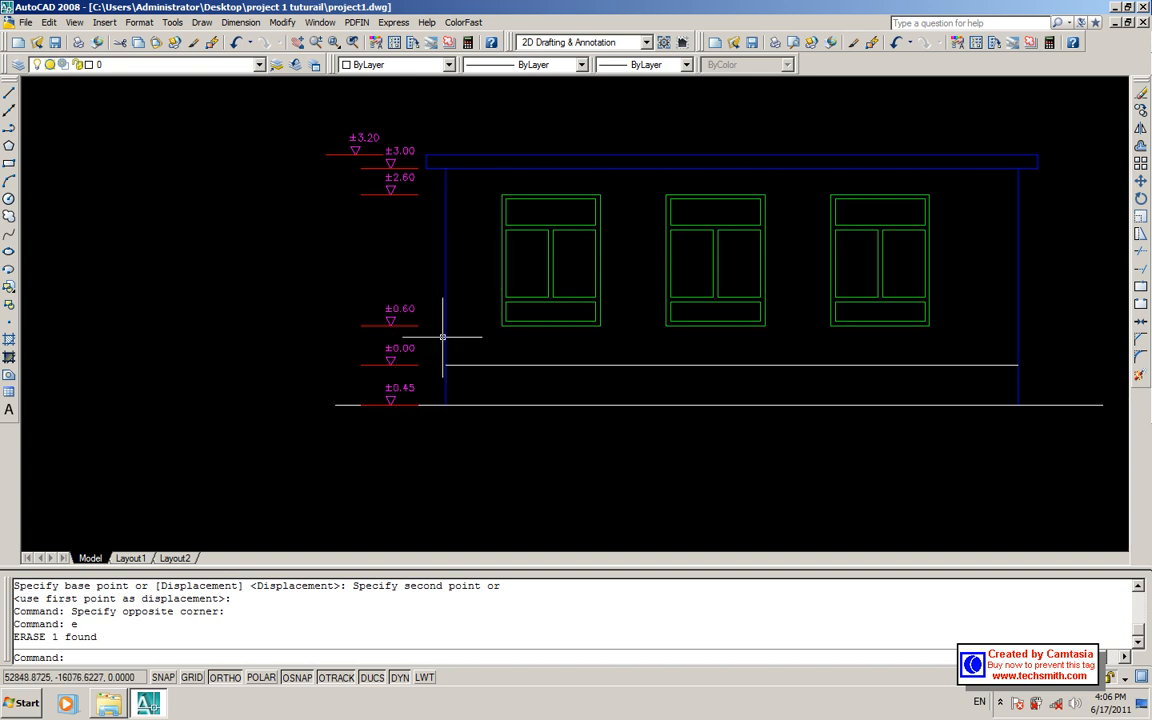
scroll(473, 365, down, 8)
scroll(471, 362, up, 3)
middle_drag(330, 362, 1049, 364)
middle_drag(145, 93, 285, 301)
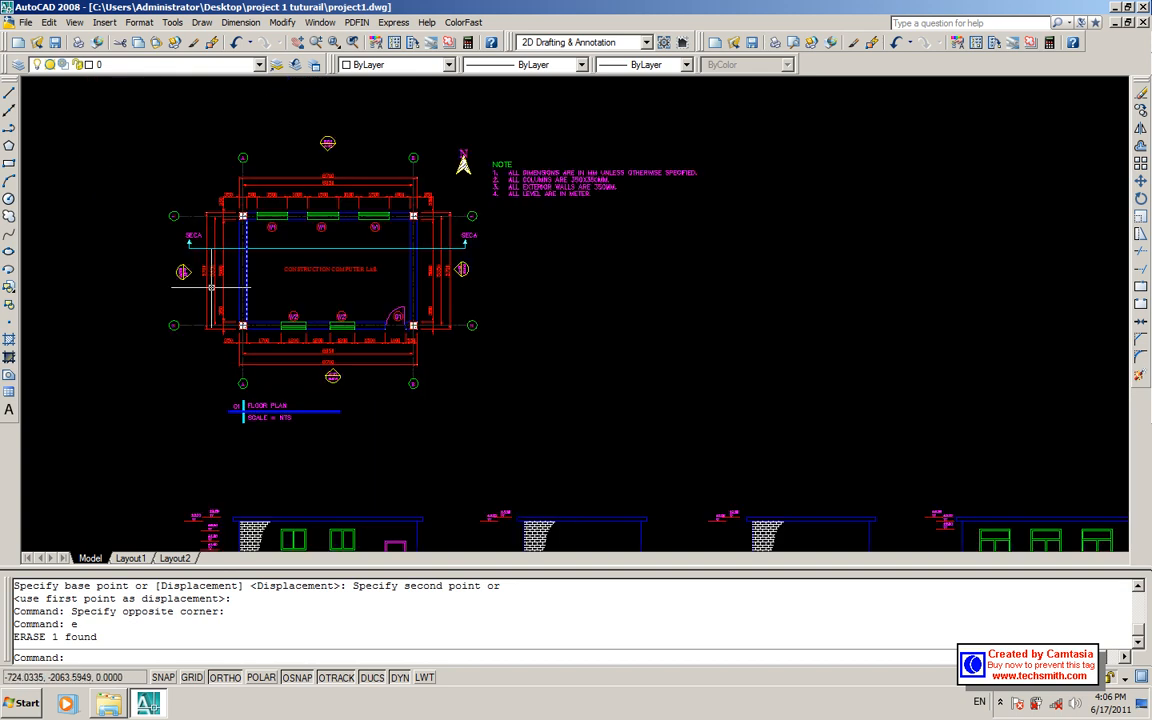
scroll(270, 244, up, 3)
scroll(383, 280, down, 4)
scroll(390, 290, down, 4)
scroll(680, 372, up, 7)
- Shorten the left wall line of Section A-A so its lower end stops at the ±0.00 floor line
text(o)
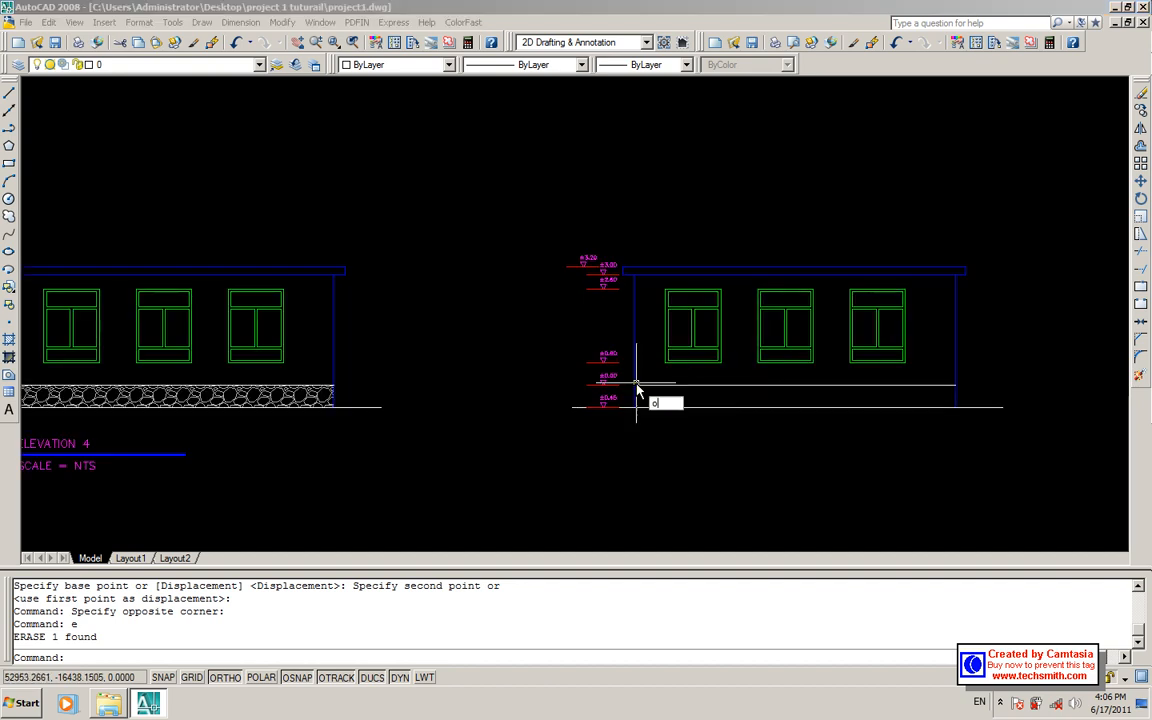
key(Escape)
scroll(633, 390, up, 2)
click(631, 410)
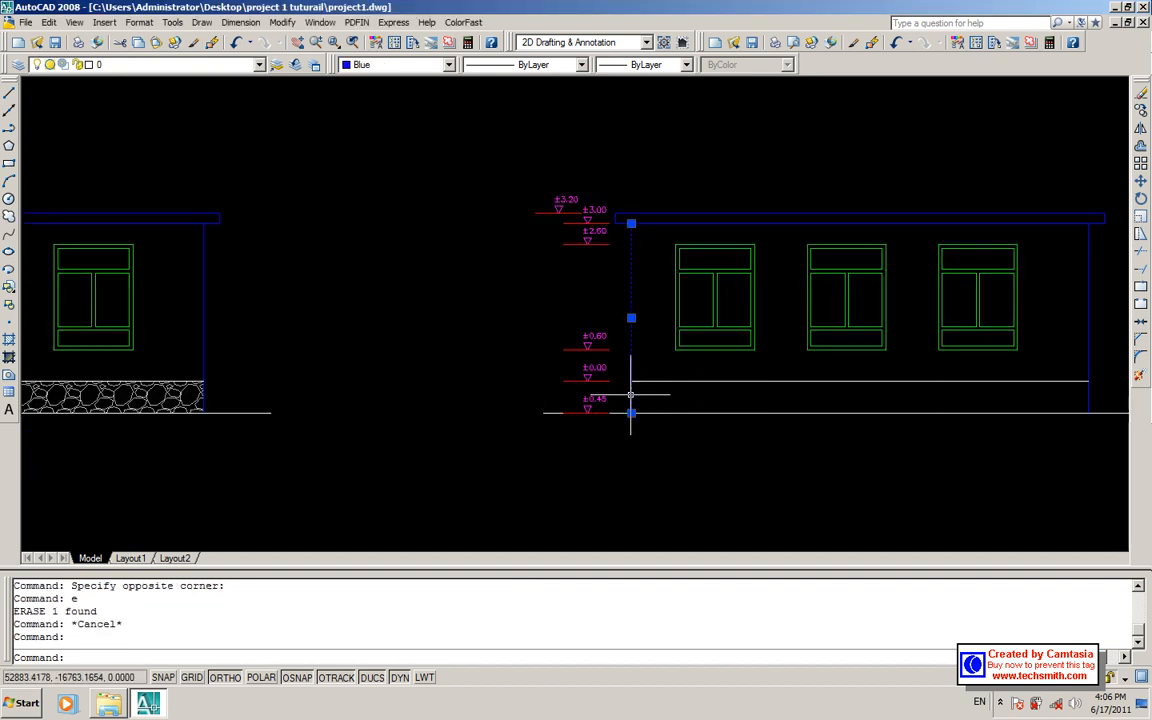
click(631, 410)
key(Escape)
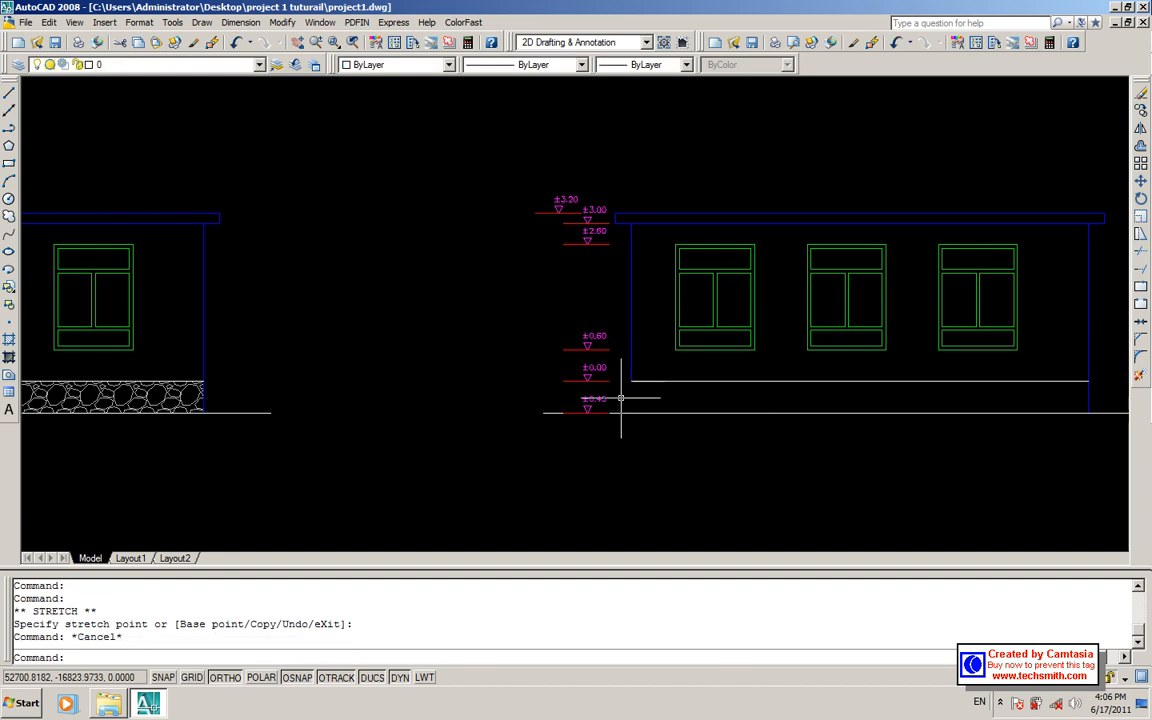
- Offset the left wall line of Section A-A 350 towards the inside of the building
text(o)
key(Return)
scroll(672, 380, up, 5)
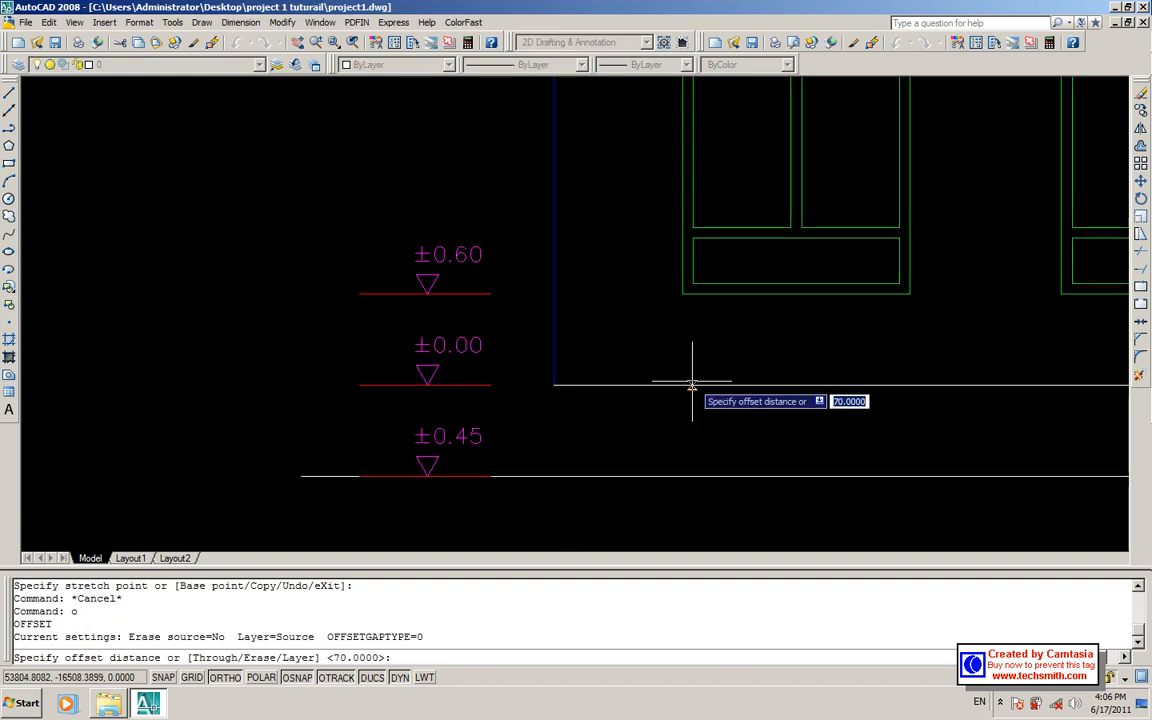
scroll(478, 395, down, 5)
text(35)
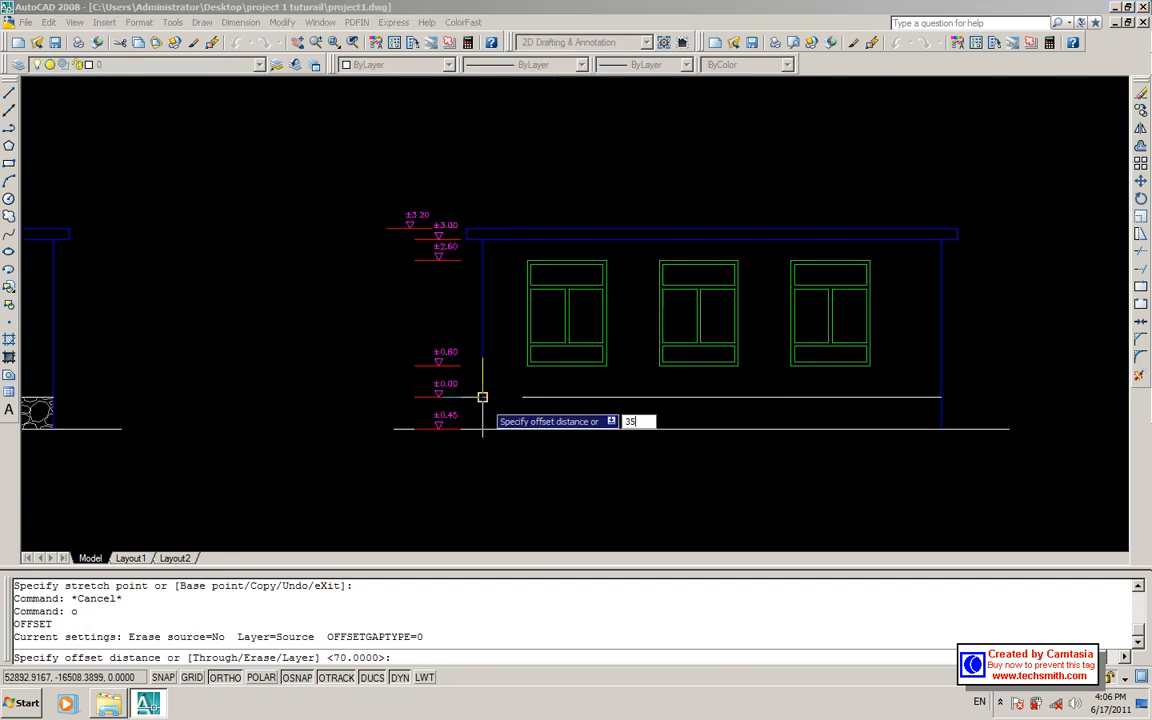
text(0)
key(Return)
click(482, 372)
click(505, 388)
key(Escape)
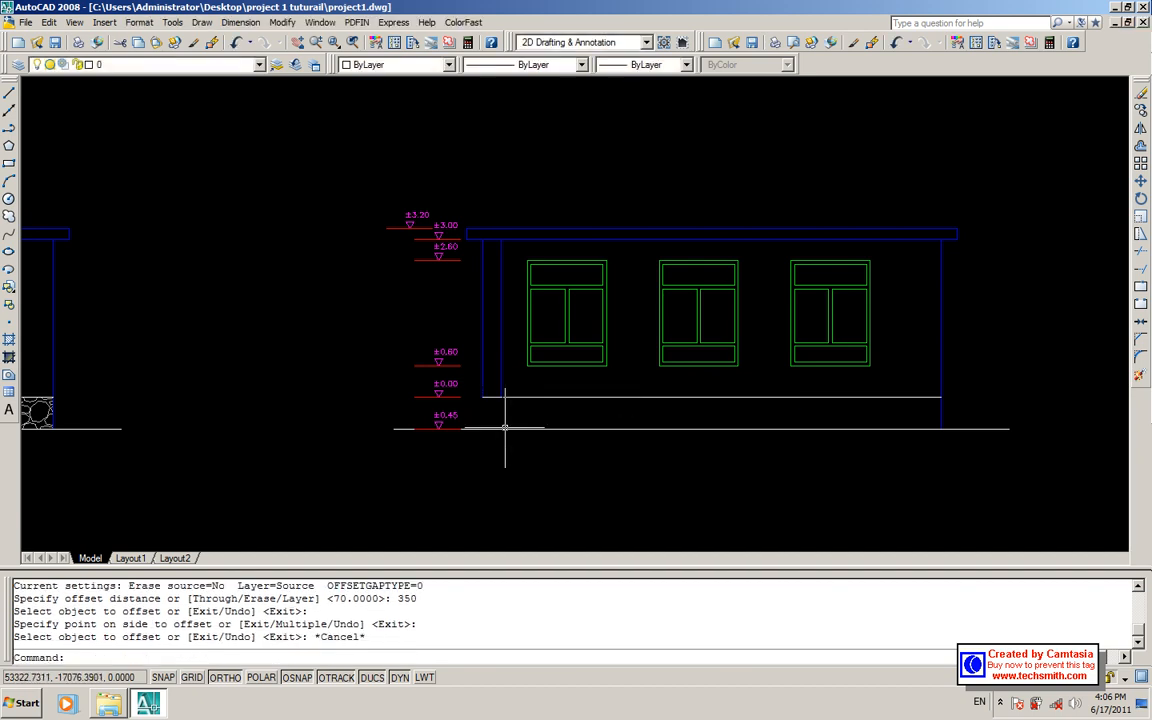
- Draw a vertical line from the left wall's lower end at the ±0.00 floor line down to the ground line
scroll(497, 407, up, 2)
text(l)
key(Return)
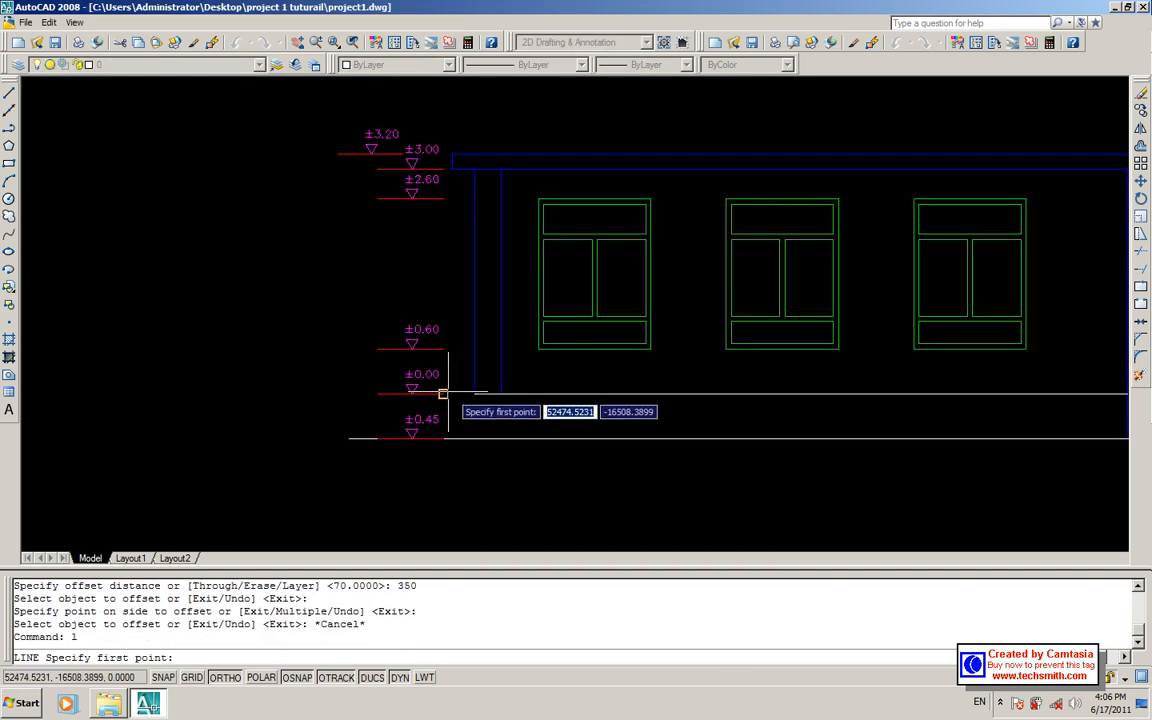
click(468, 393)
click(471, 438)
key(Return)
- Offset the plinth's left vertical line 600 towards the inside of the building
scroll(482, 424, up, 2)
text(o)
key(Return)
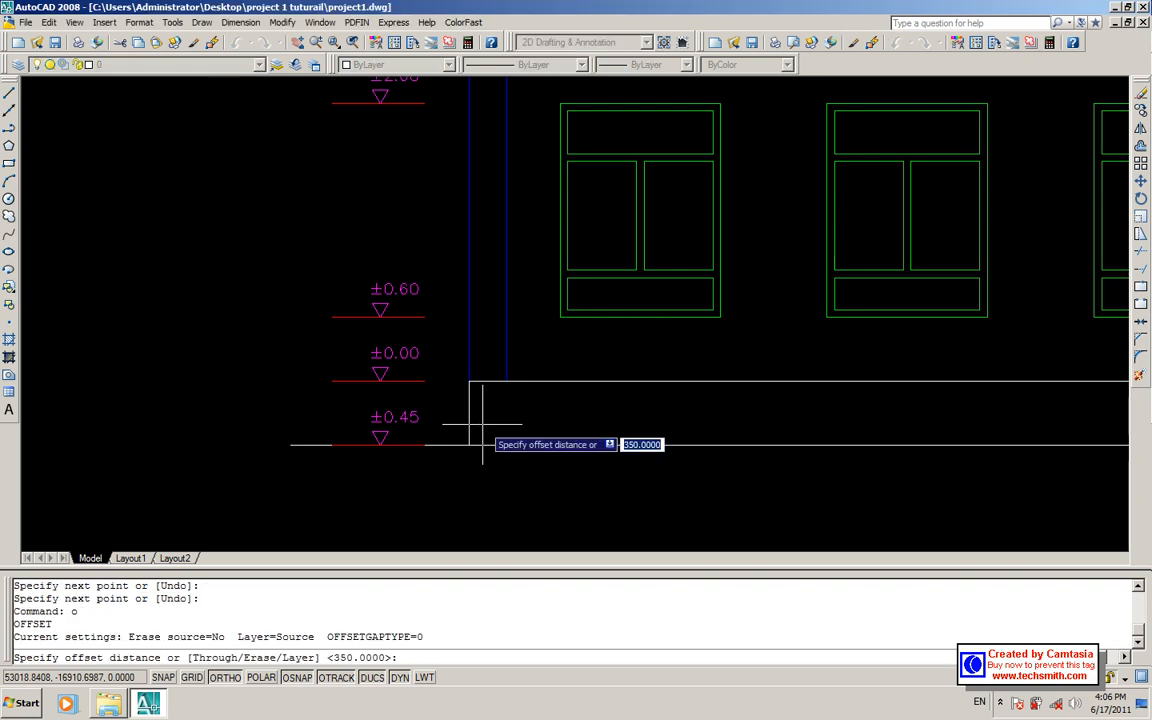
text(600)
key(Return)
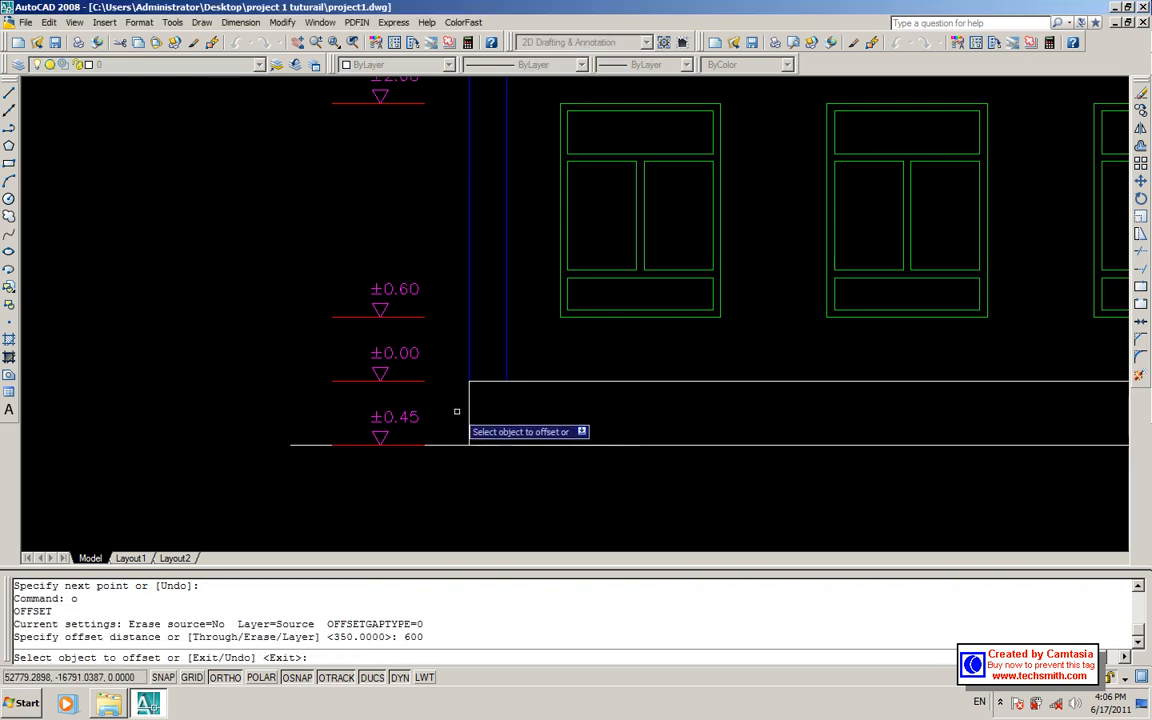
click(467, 411)
click(506, 416)
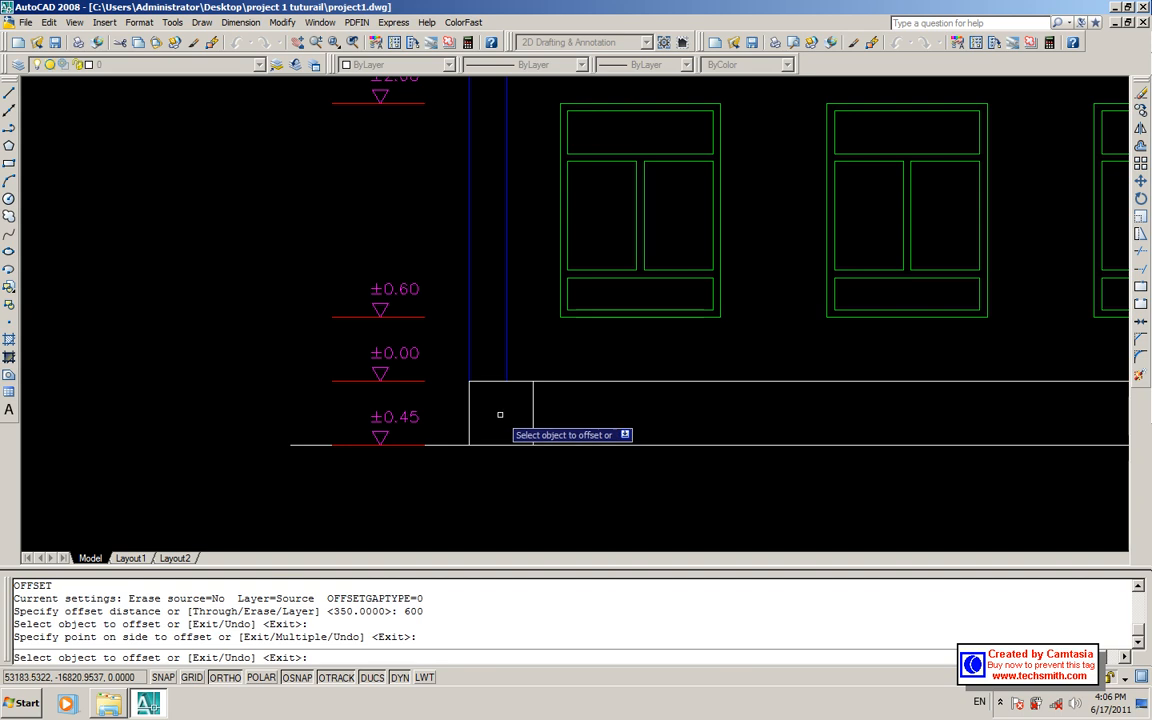
- Draw a horizontal line on the ground line between the lower ends of the left plinth's two vertical lines
key(Escape)
scroll(488, 379, up, 3)
scroll(513, 368, down, 6)
scroll(437, 376, up, 3)
scroll(437, 376, down, 2)
scroll(689, 373, up, 5)
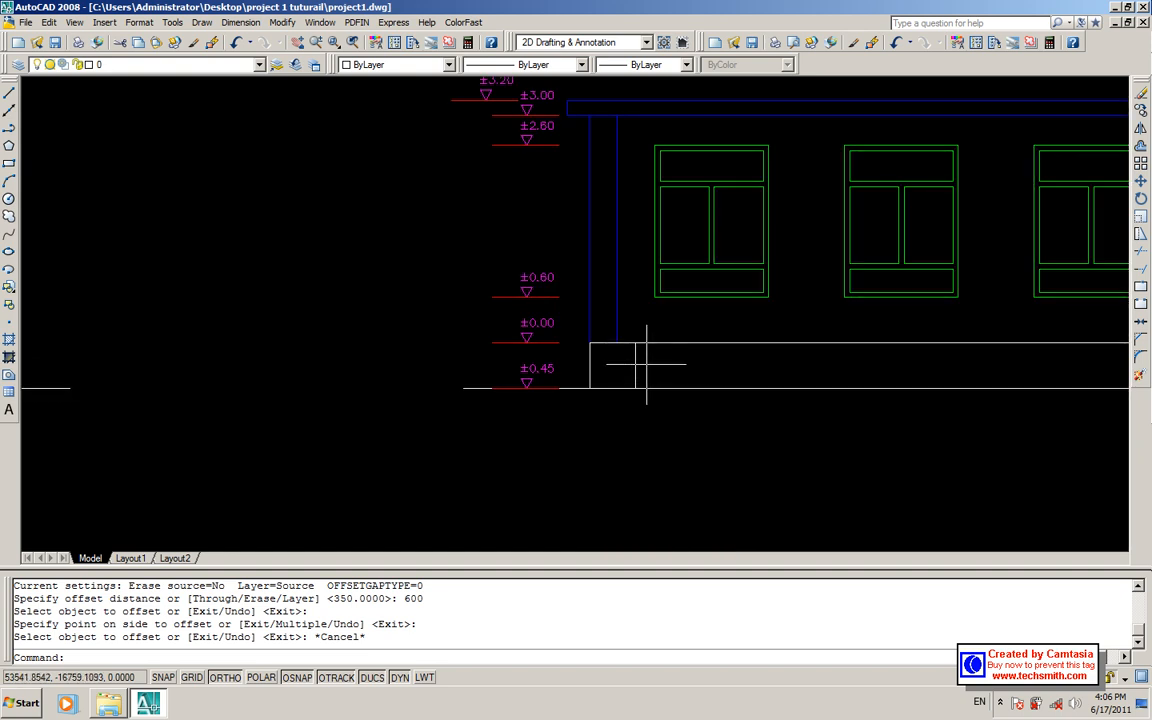
scroll(577, 337, up, 2)
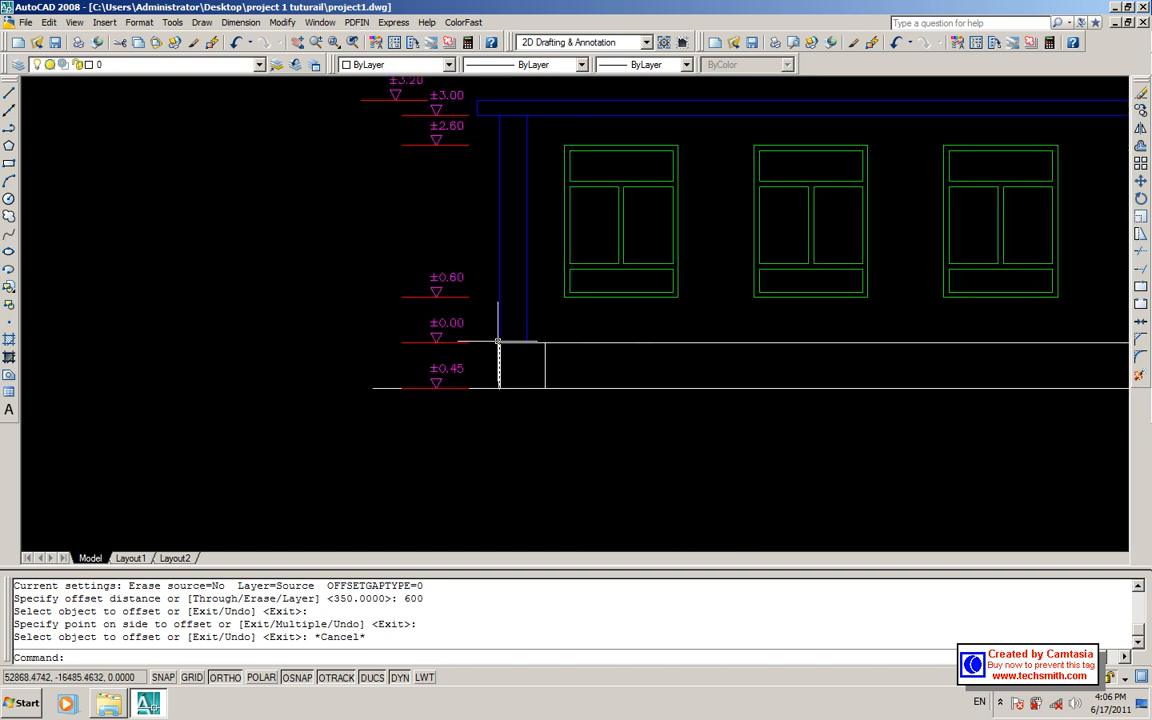
text(l)
key(Return)
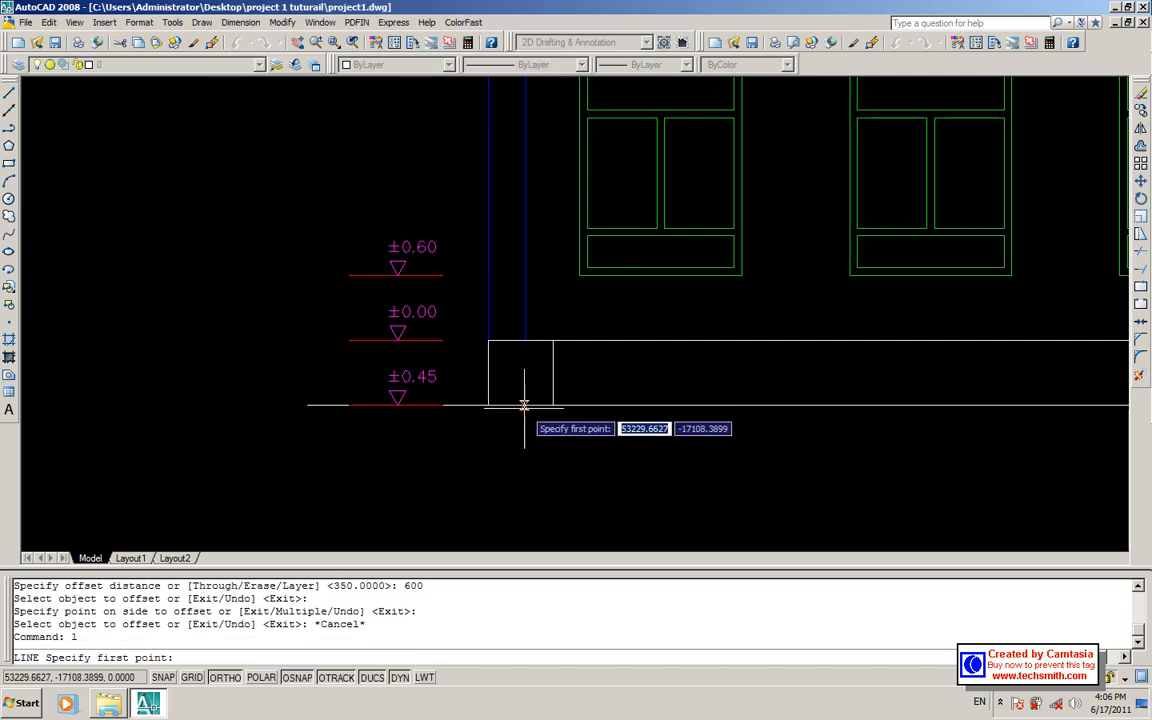
click(488, 405)
click(552, 405)
key(Return)
- Draw a line 300 straight down from the midpoint of the left plinth's base line
text(l)
key(Return)
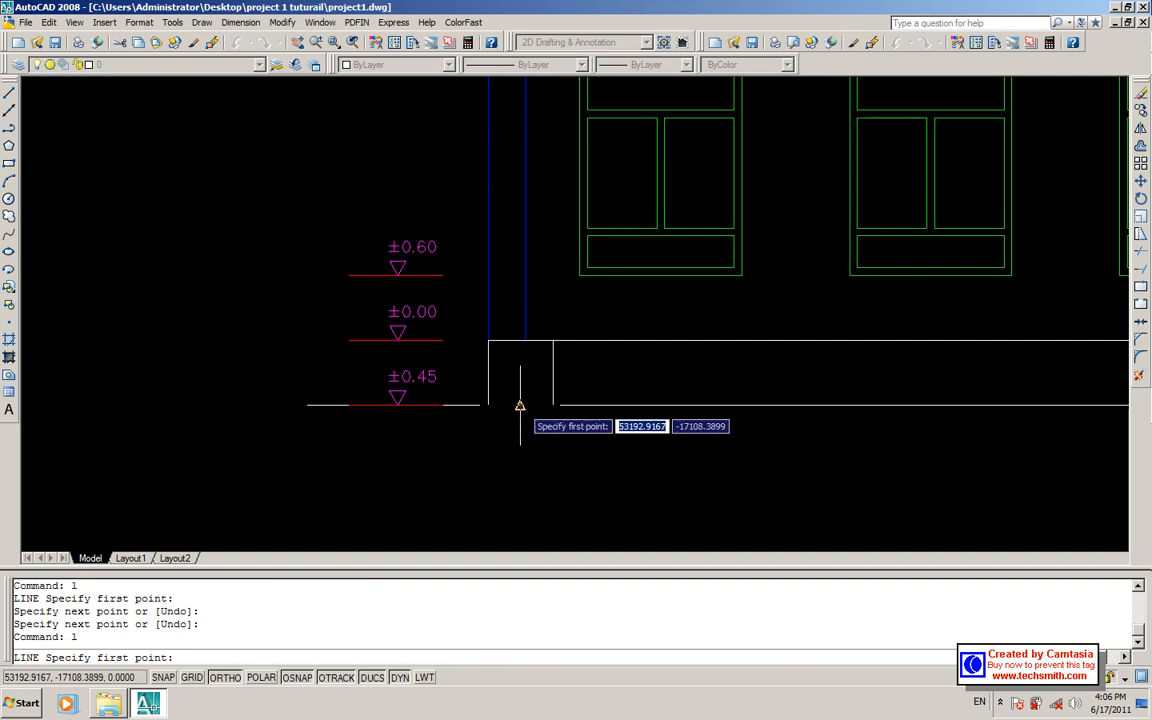
click(521, 404)
text(300)
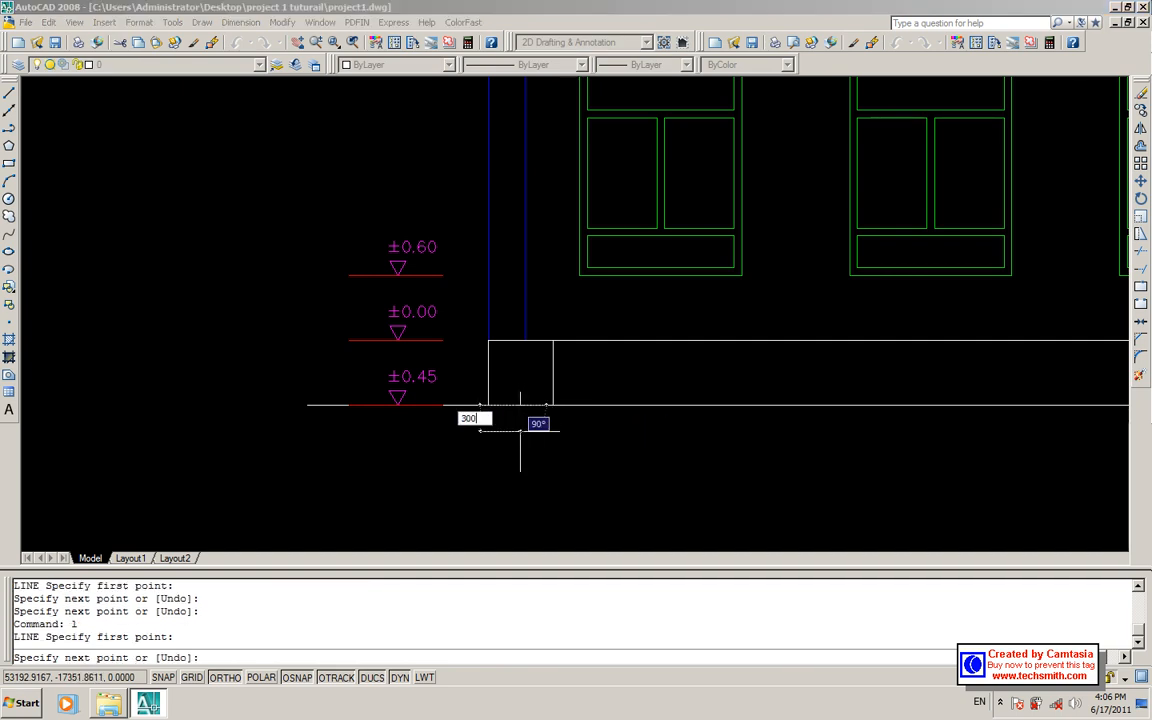
key(Return)
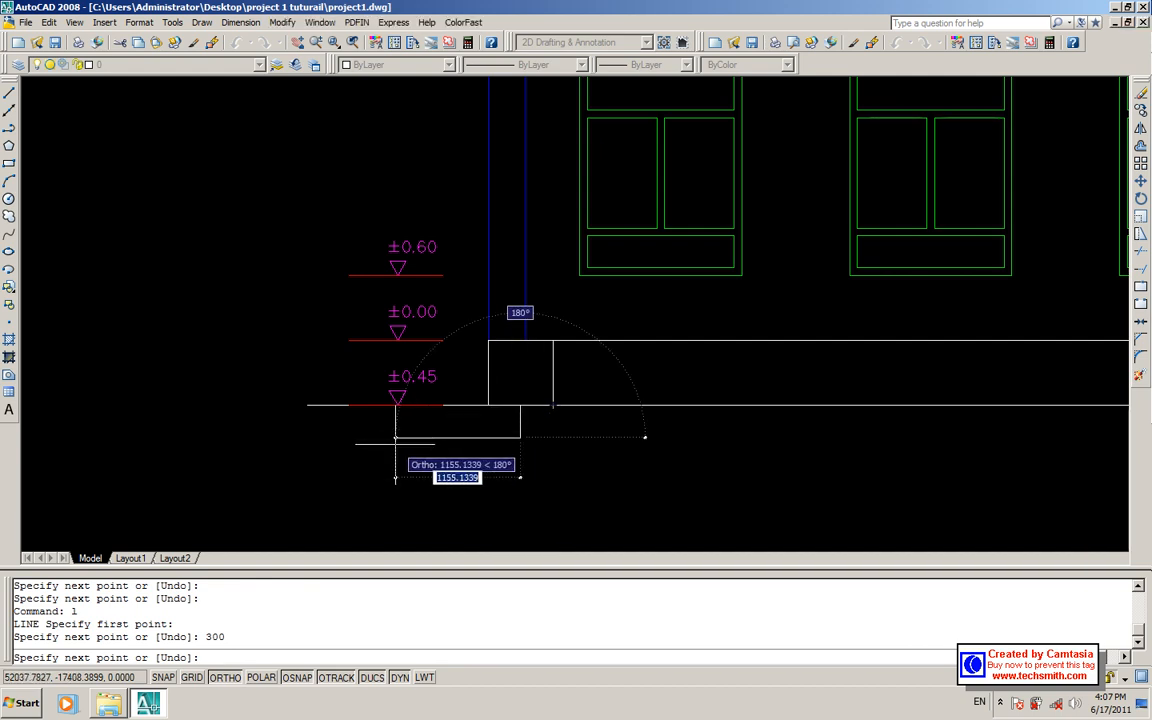
text(60)
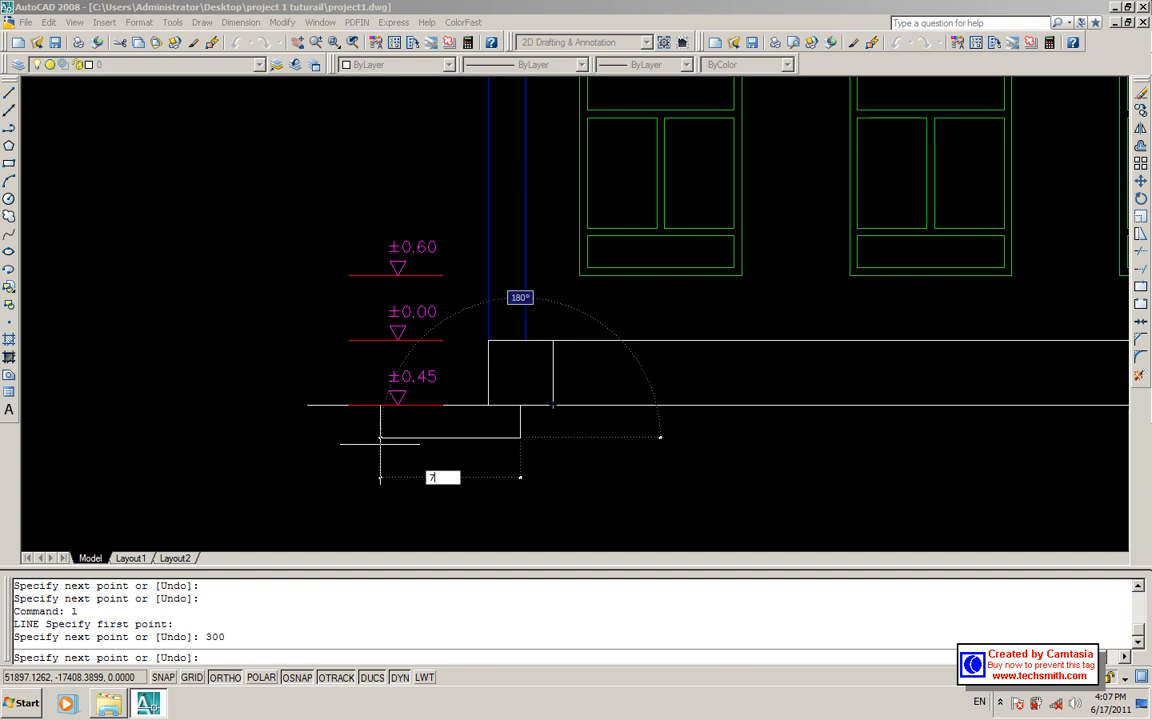
key(Return)
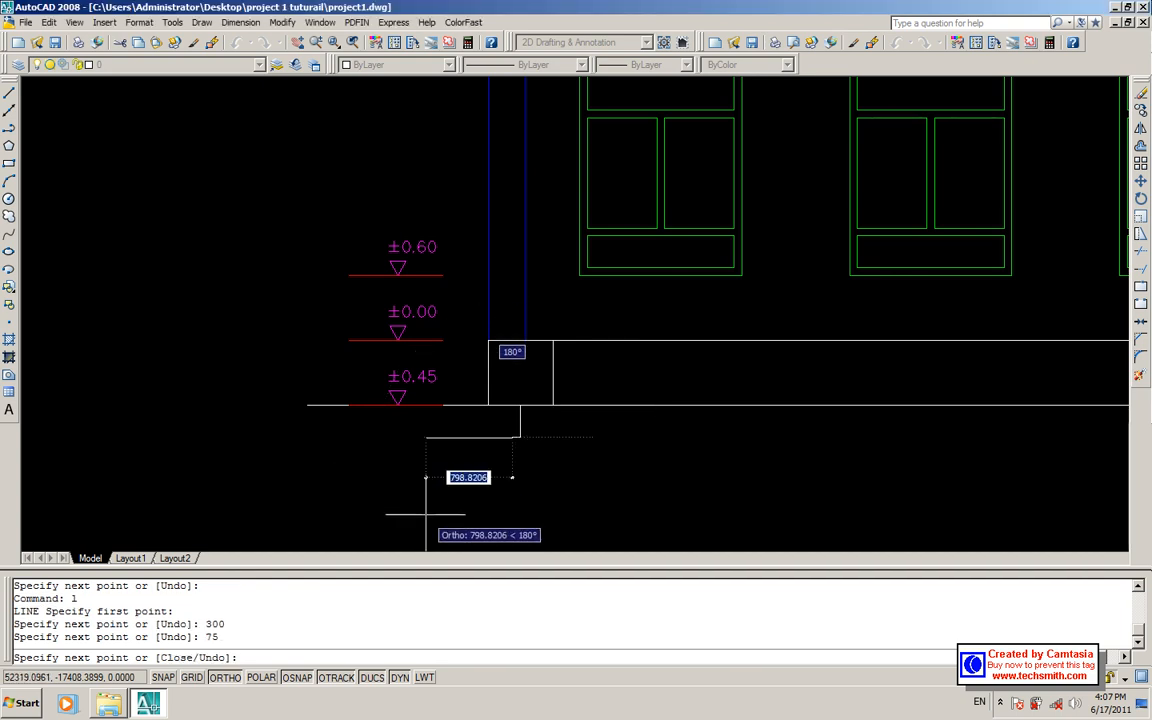
text(u)
key(Return)
- Continue the footing outline 750 outwards to the left and end it with a segment up to the ground line
text(750)
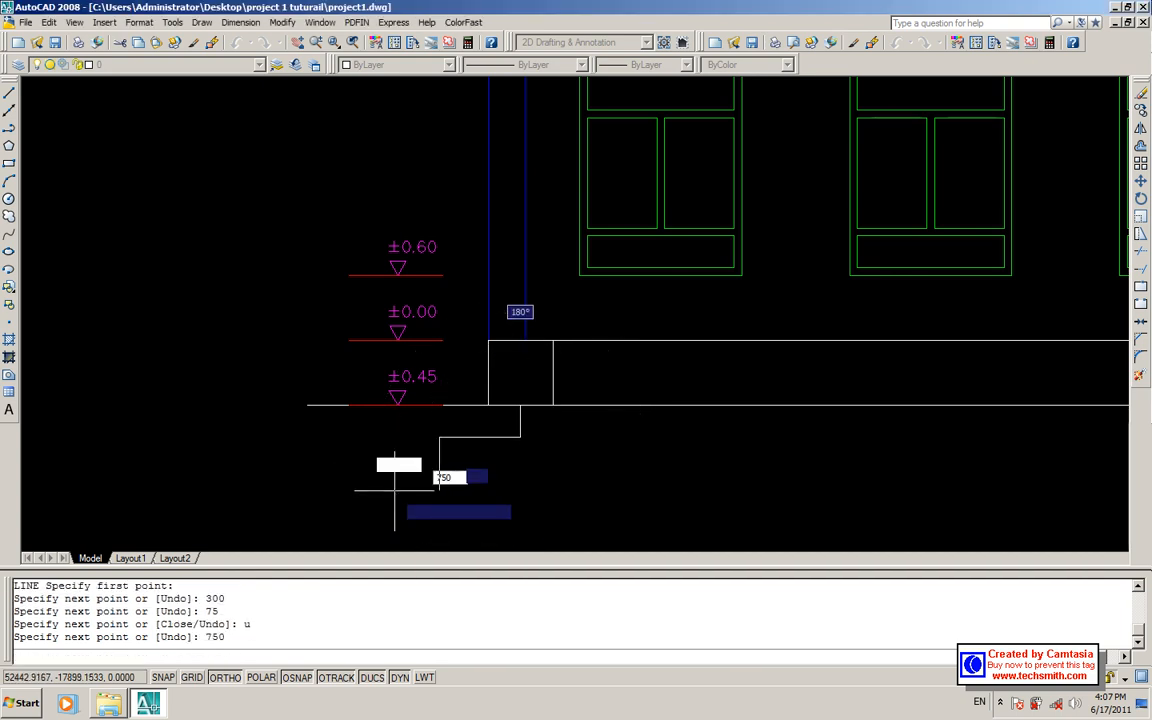
key(Return)
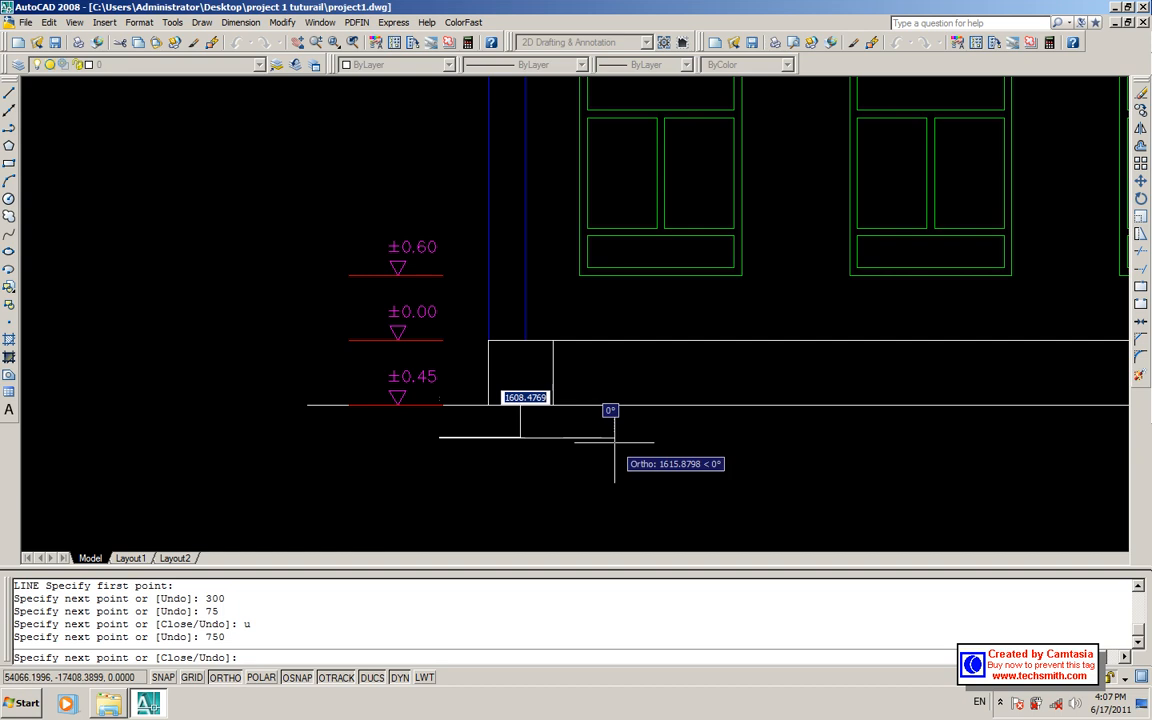
click(442, 405)
key(Return)
- Erase the slanted segment at the outer end of the footing outline
click(580, 465)
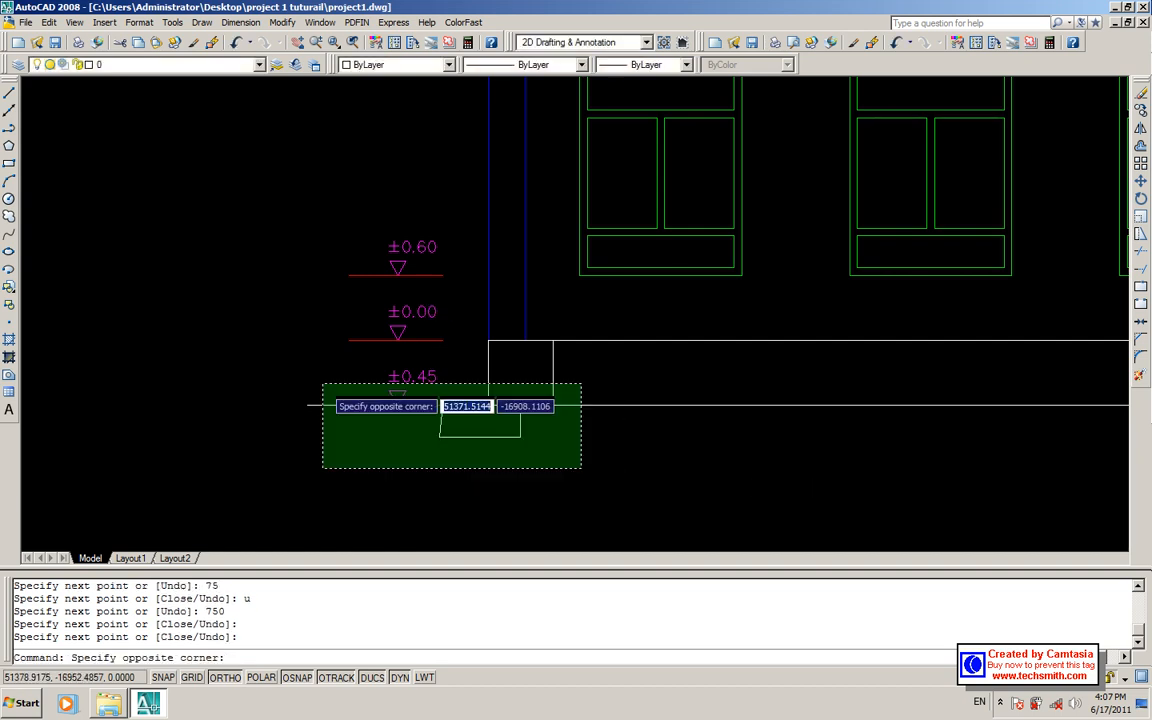
key(Escape)
click(439, 421)
text(e)
key(Return)
- Draw a vertical line from the footing's outer lower corner up to the ground line
scroll(440, 426, up, 3)
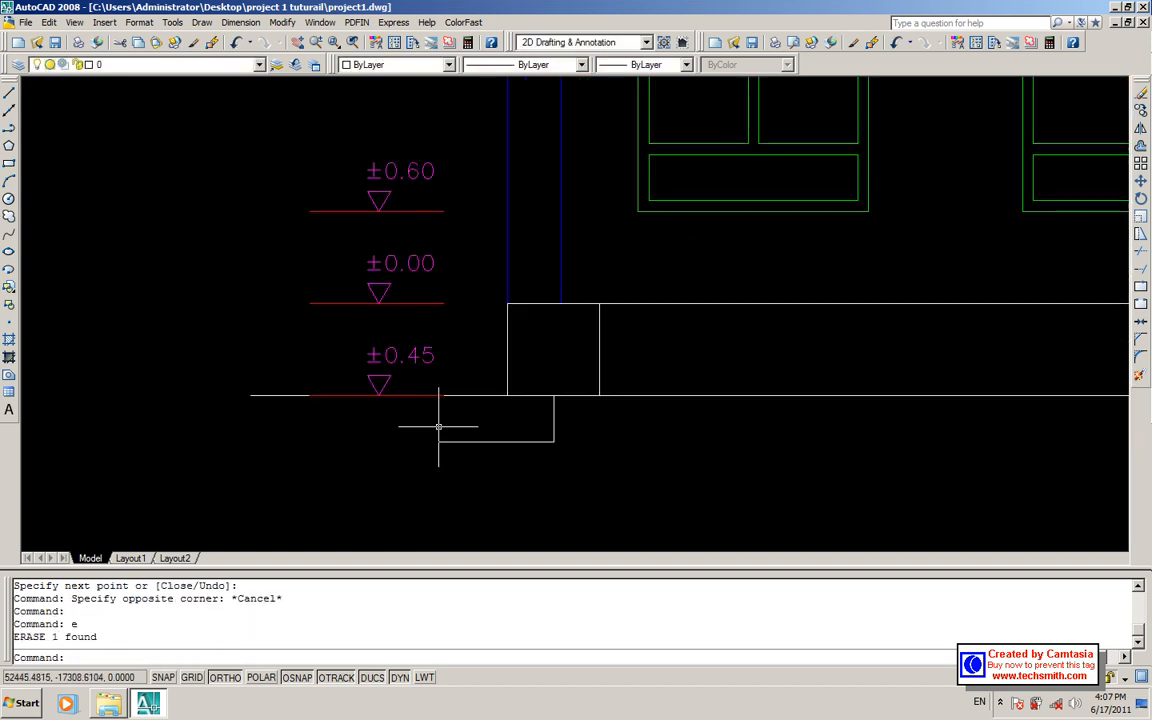
text(l)
key(Return)
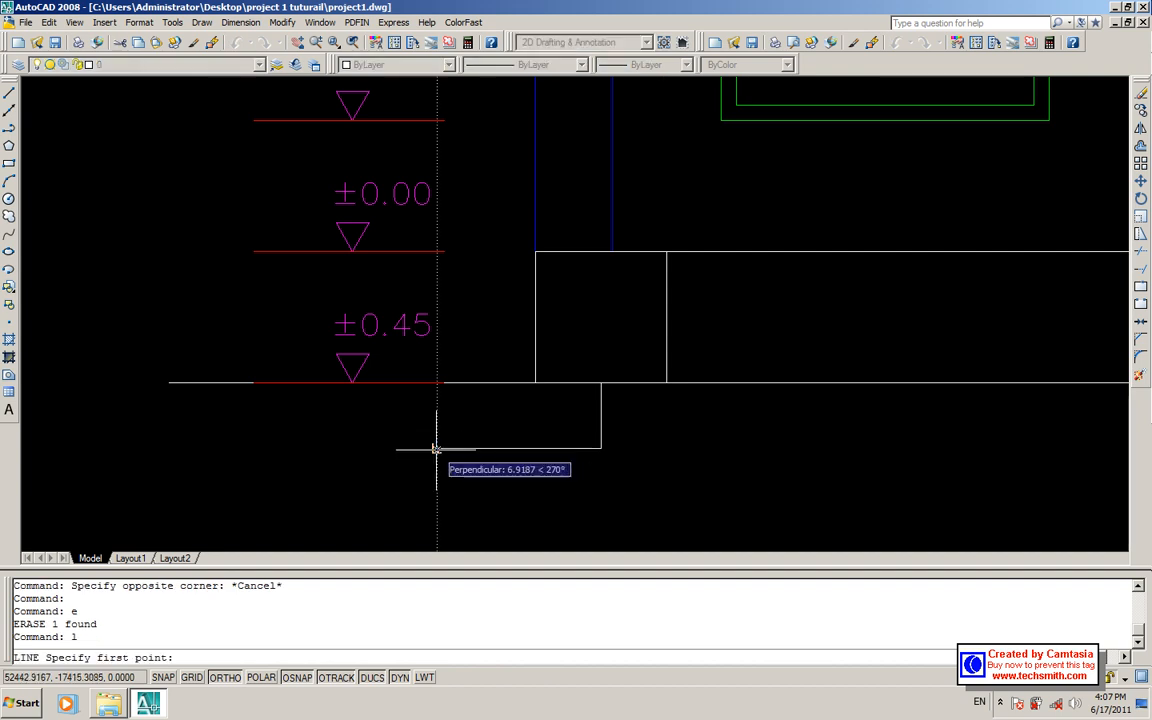
click(437, 448)
click(437, 383)
key(Return)
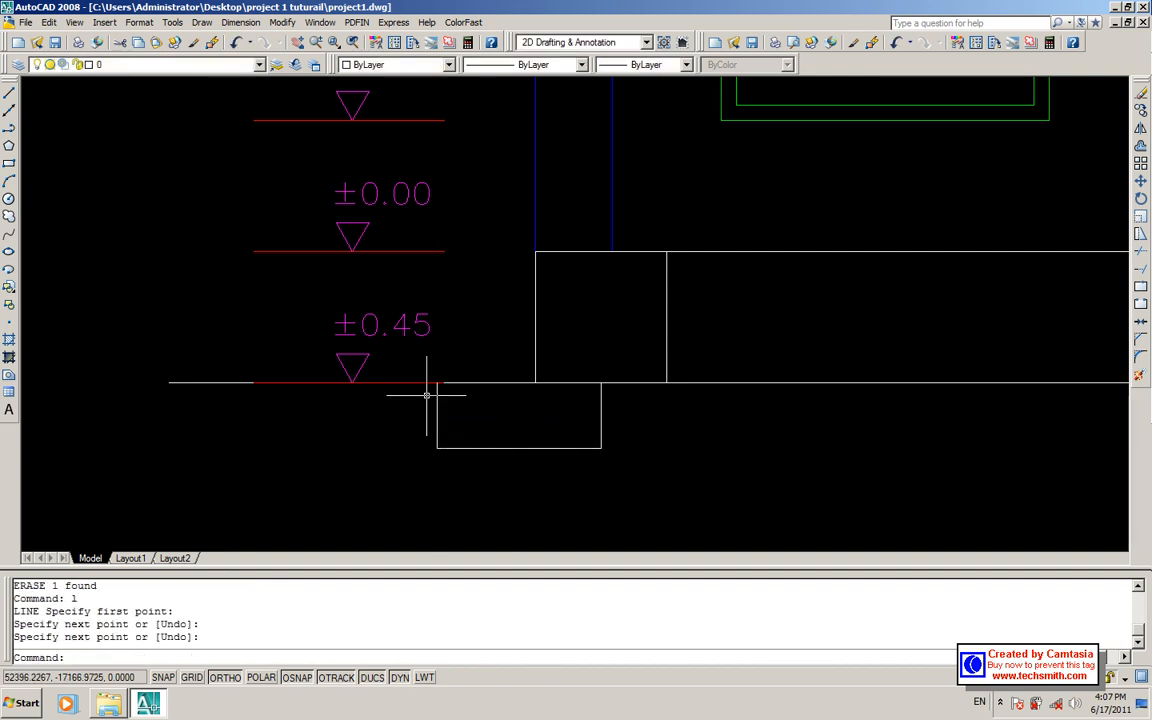
- Mirror the half footing outline about its vertical centre line, keeping the source objects
click(630, 475)
click(425, 420)
text(mi)
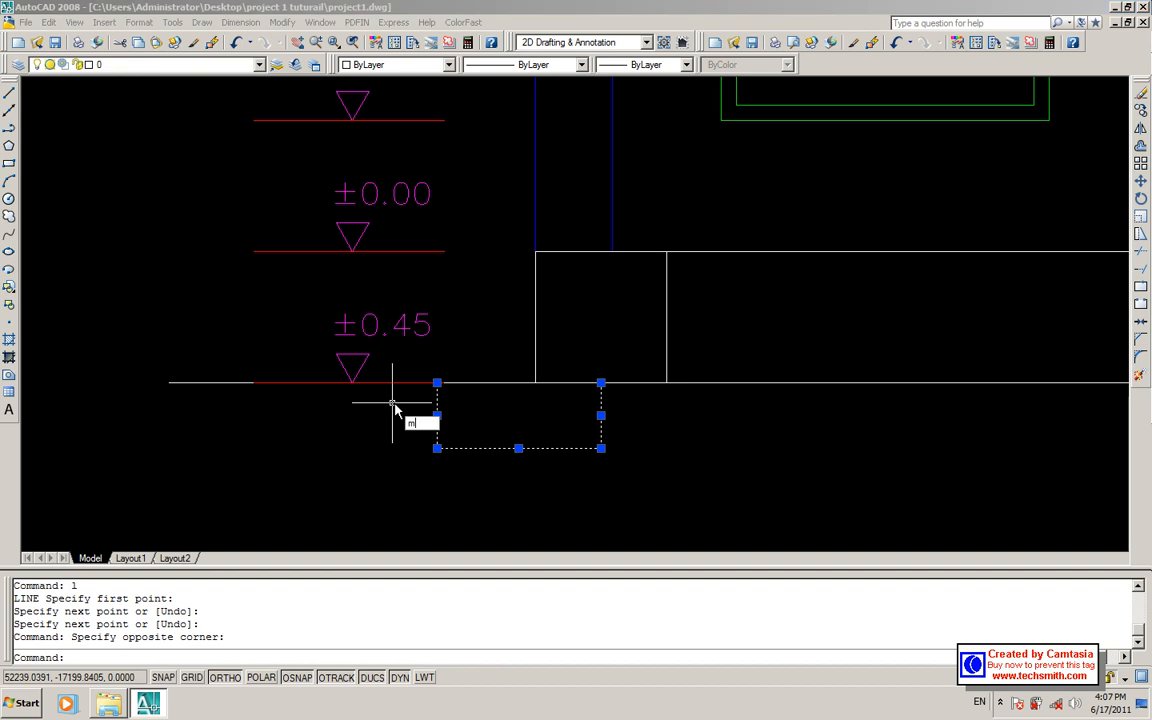
key(Return)
click(601, 448)
click(600, 482)
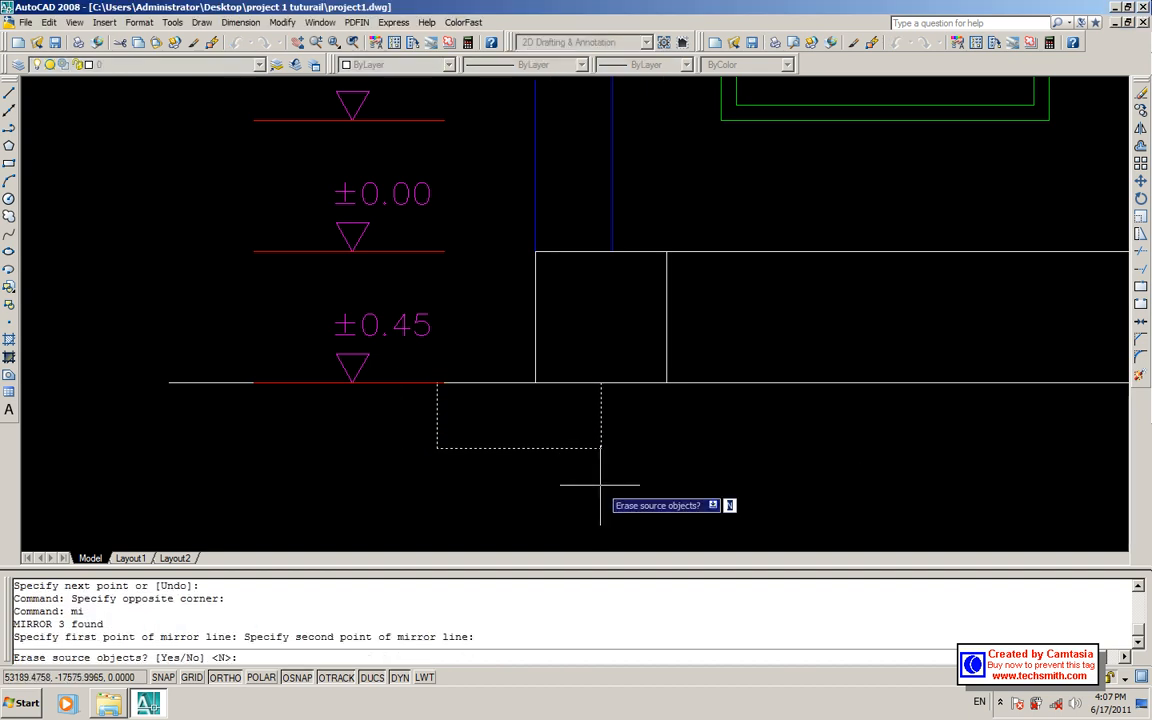
key(Return)
- Erase the two overlapping vertical centre lines inside the footing
click(601, 436)
text(e)
key(Return)
click(601, 443)
text(e)
key(Return)
scroll(550, 434, down, 2)
scroll(540, 414, down, 4)
scroll(540, 414, up, 5)
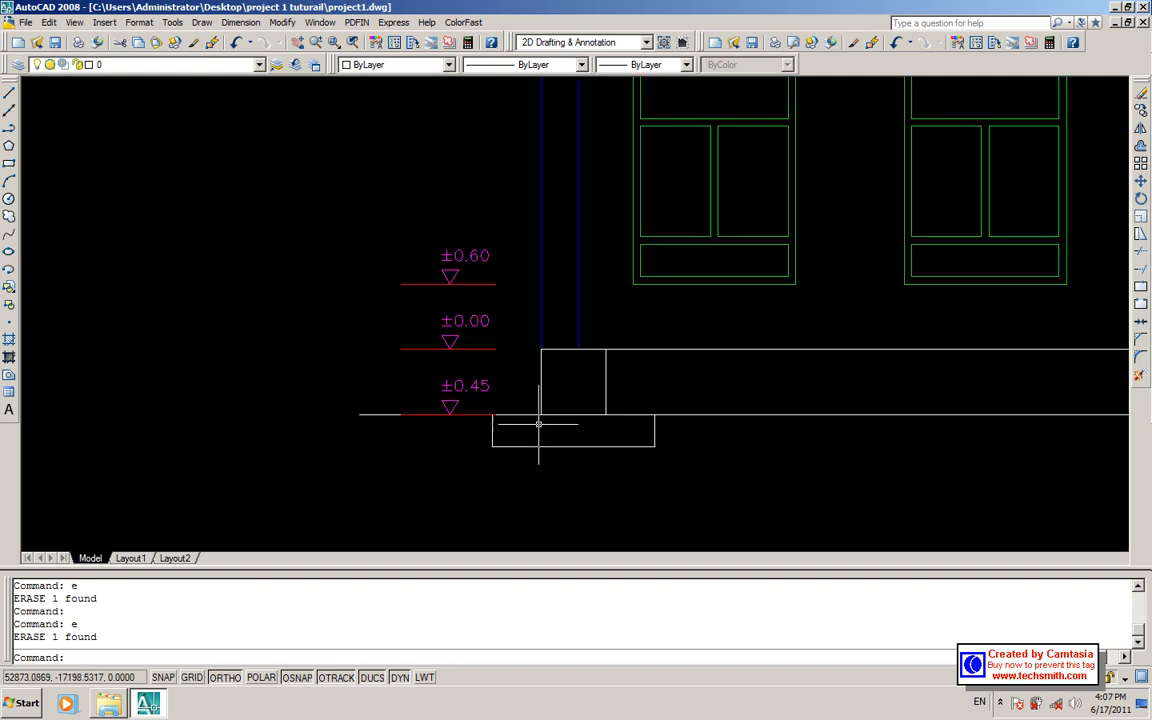
- Mirror the left footing, plinth outline and inner wall line about the building's vertical centre axis, keeping the originals
click(478, 397)
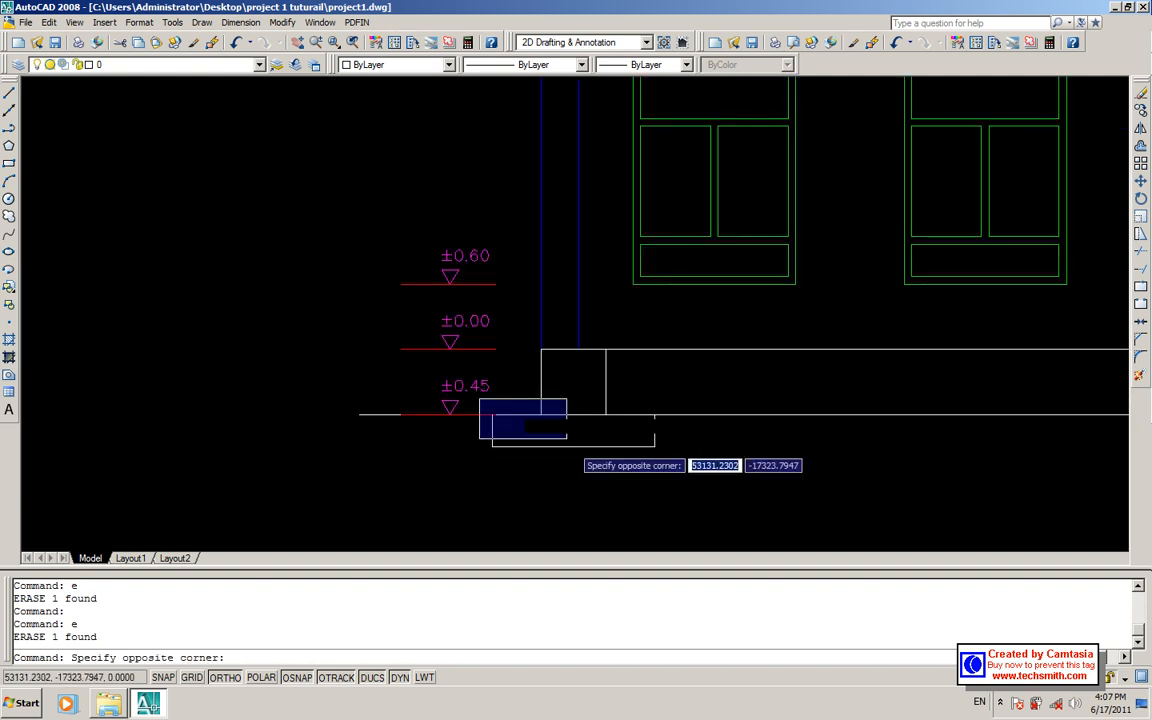
click(700, 452)
click(668, 390)
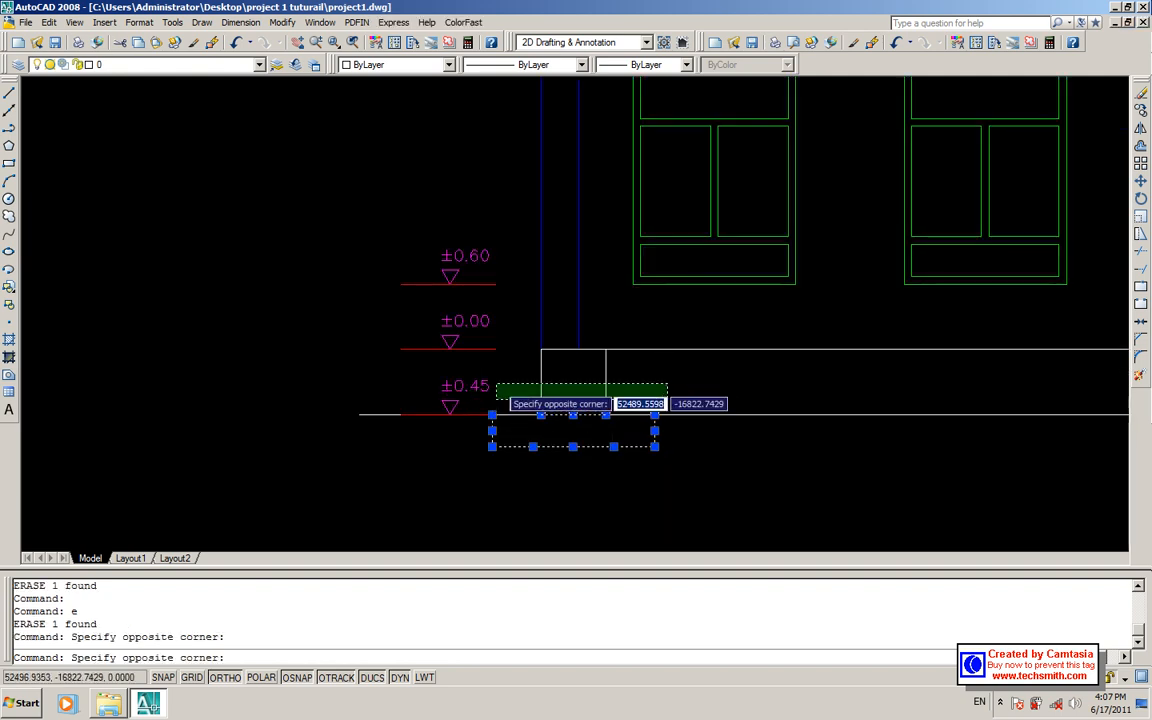
click(500, 400)
click(574, 338)
scroll(528, 352, down, 2)
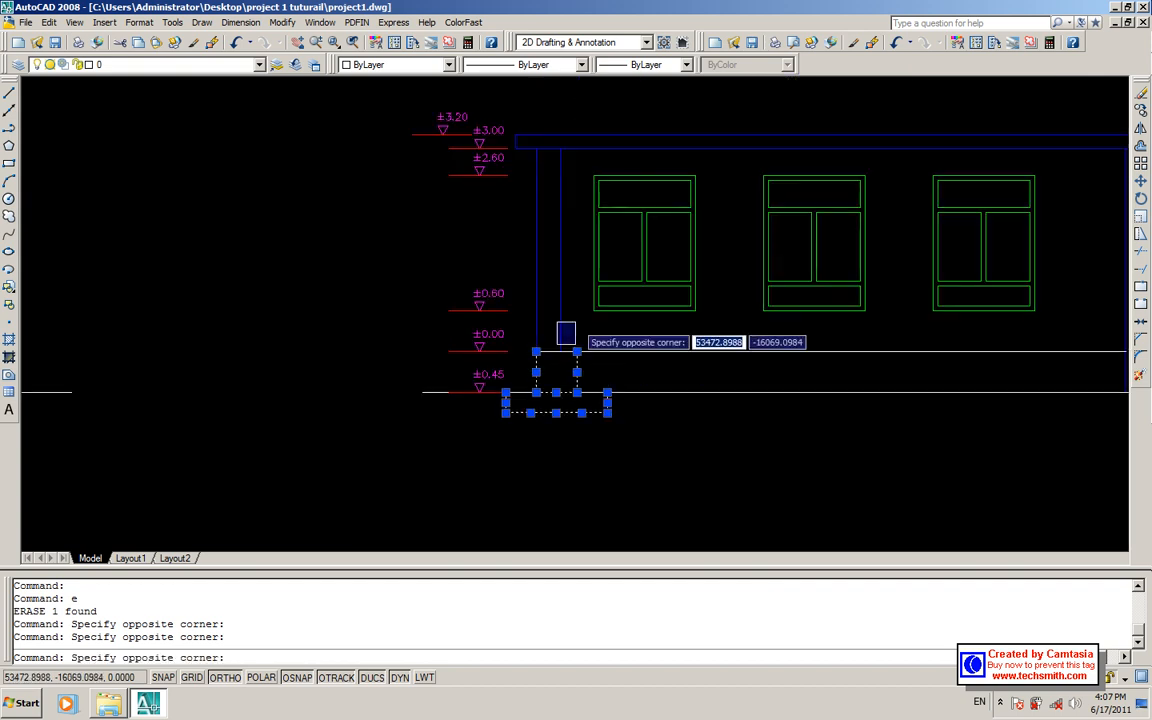
click(570, 320)
scroll(533, 325, down, 3)
text(mi)
key(Return)
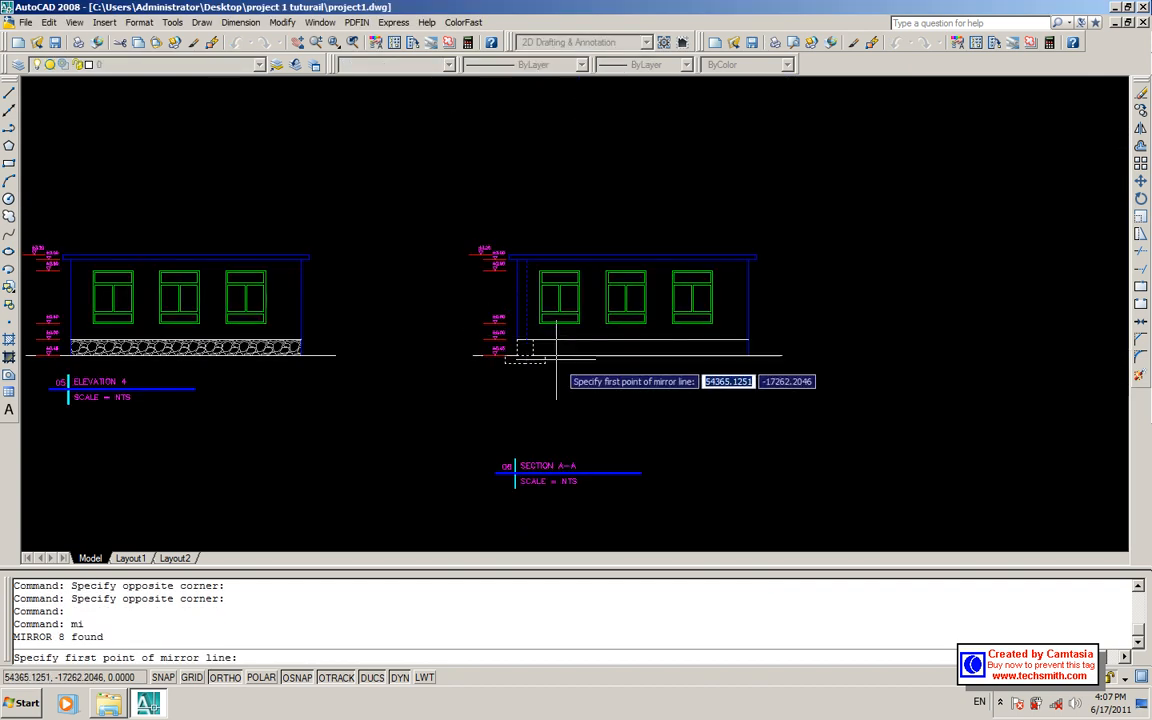
click(628, 350)
click(630, 390)
key(Return)
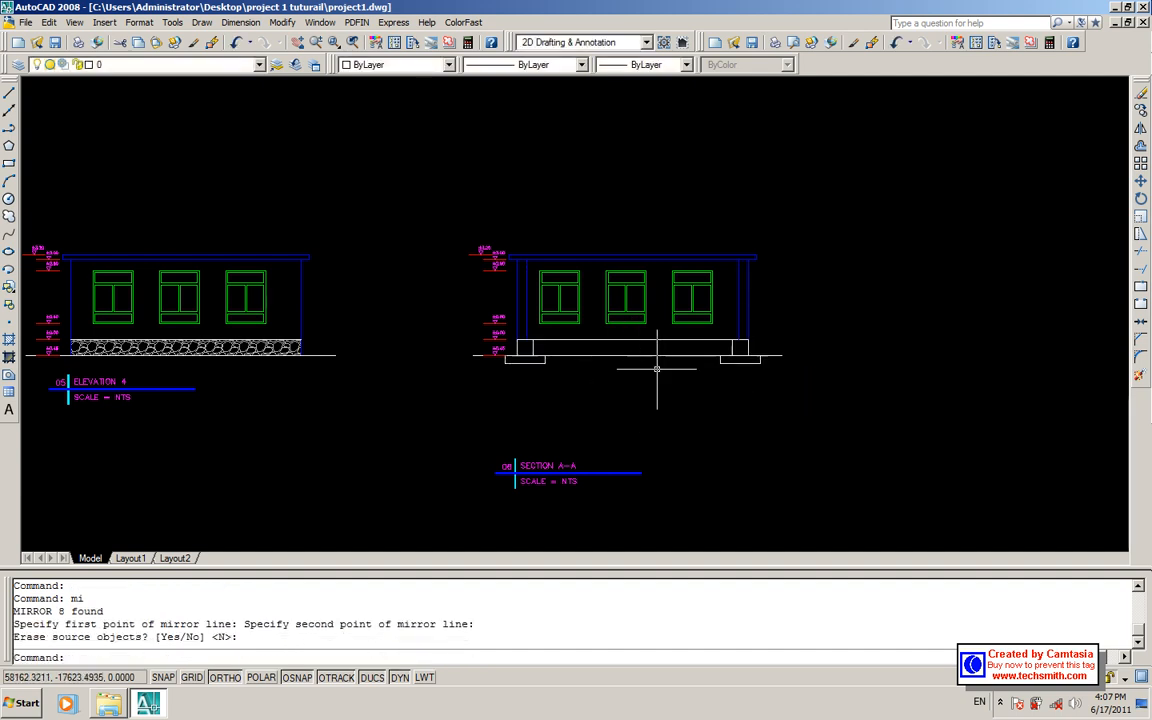
- Start a hatch and choose the ANSI31 pattern for it
scroll(656, 369, up, 2)
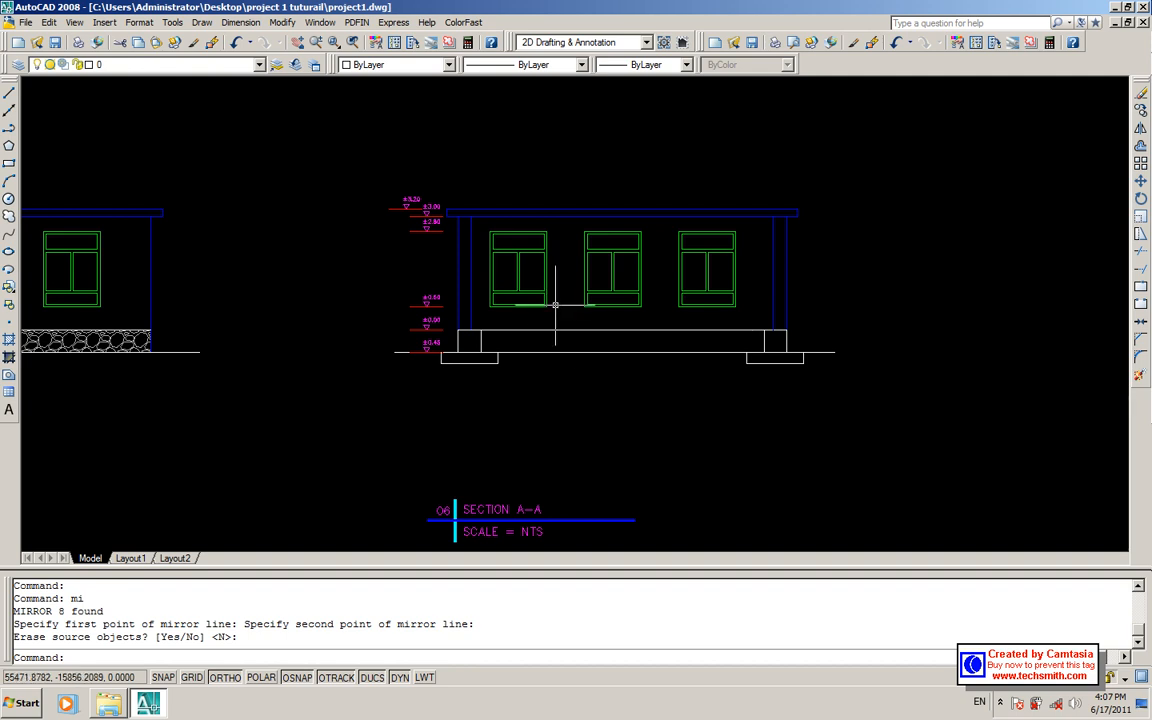
text(h)
key(Return)
click(310, 152)
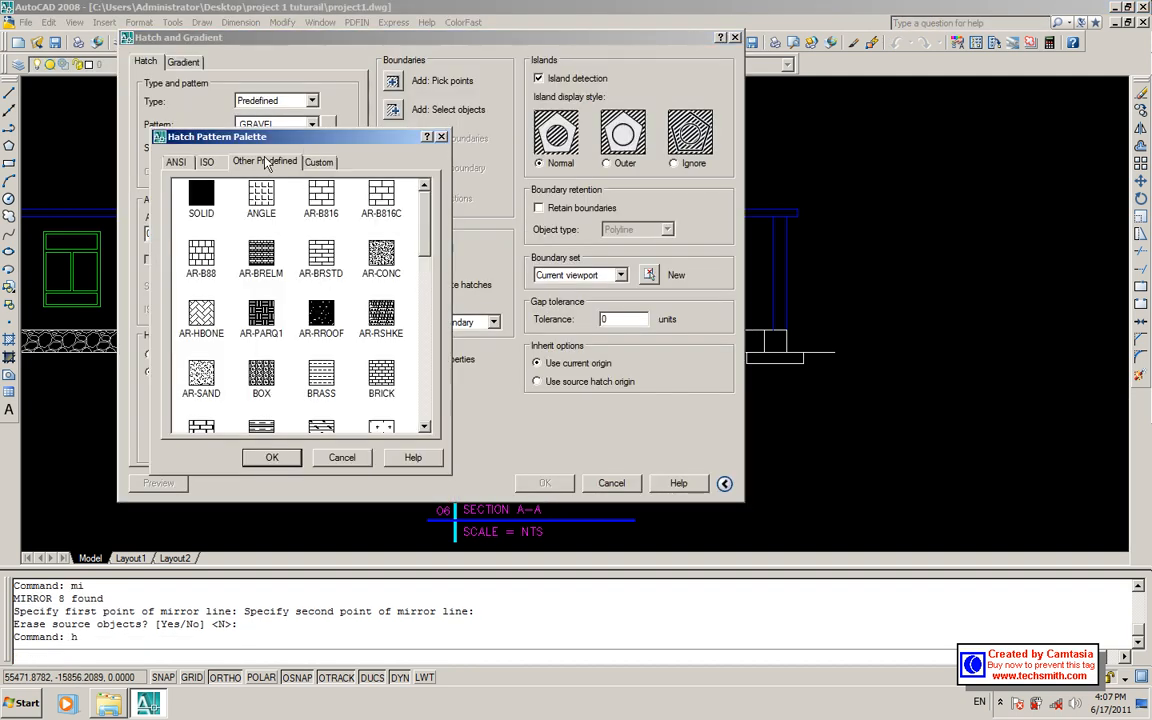
click(176, 163)
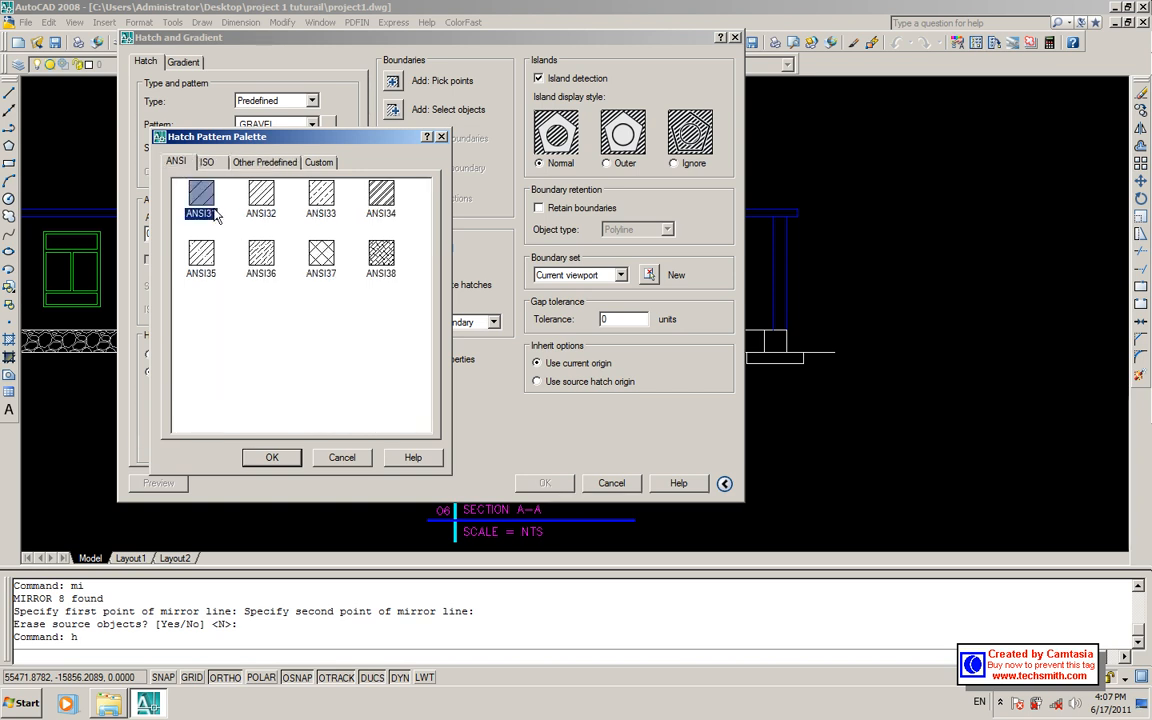
click(274, 458)
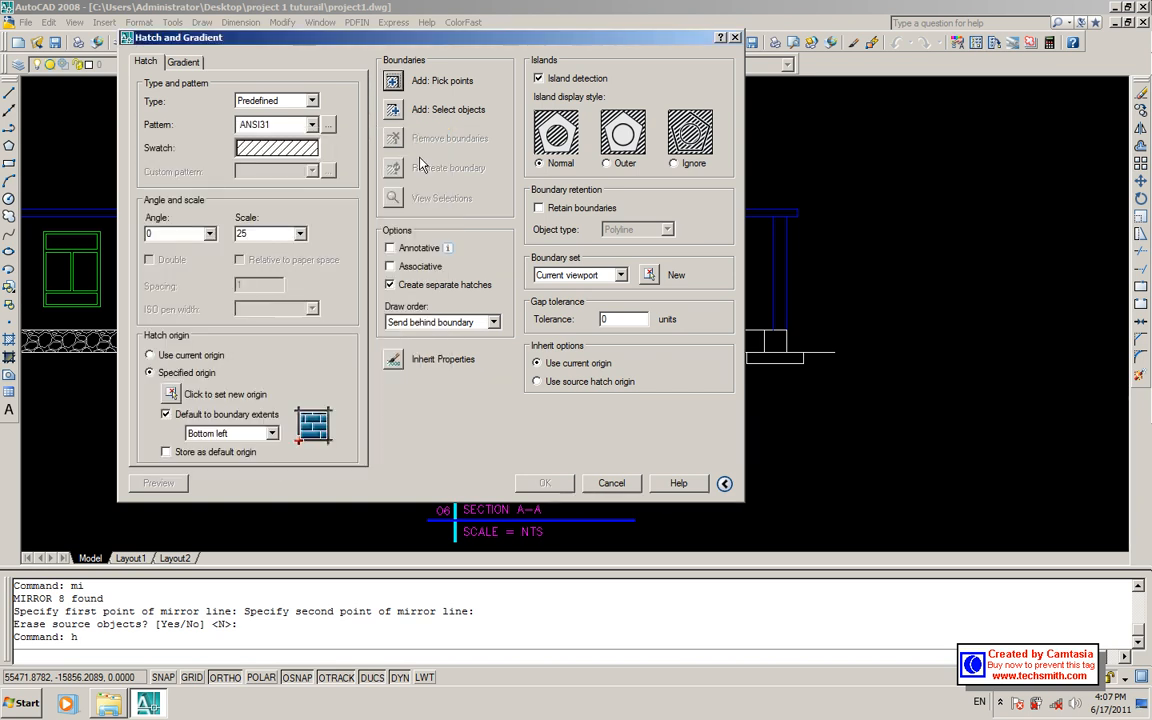
- Hatch the cut left and right walls of Section A-A with the ANSI31 pattern
click(393, 81)
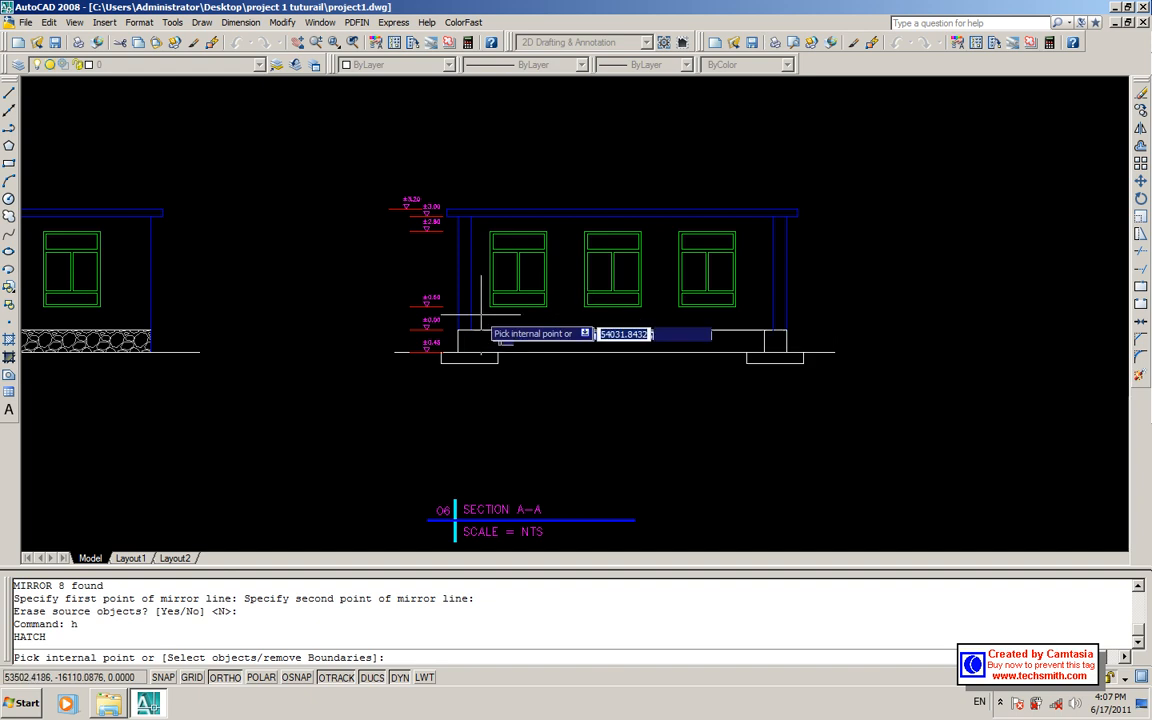
click(466, 316)
click(779, 283)
right_click(779, 283)
click(808, 290)
click(157, 484)
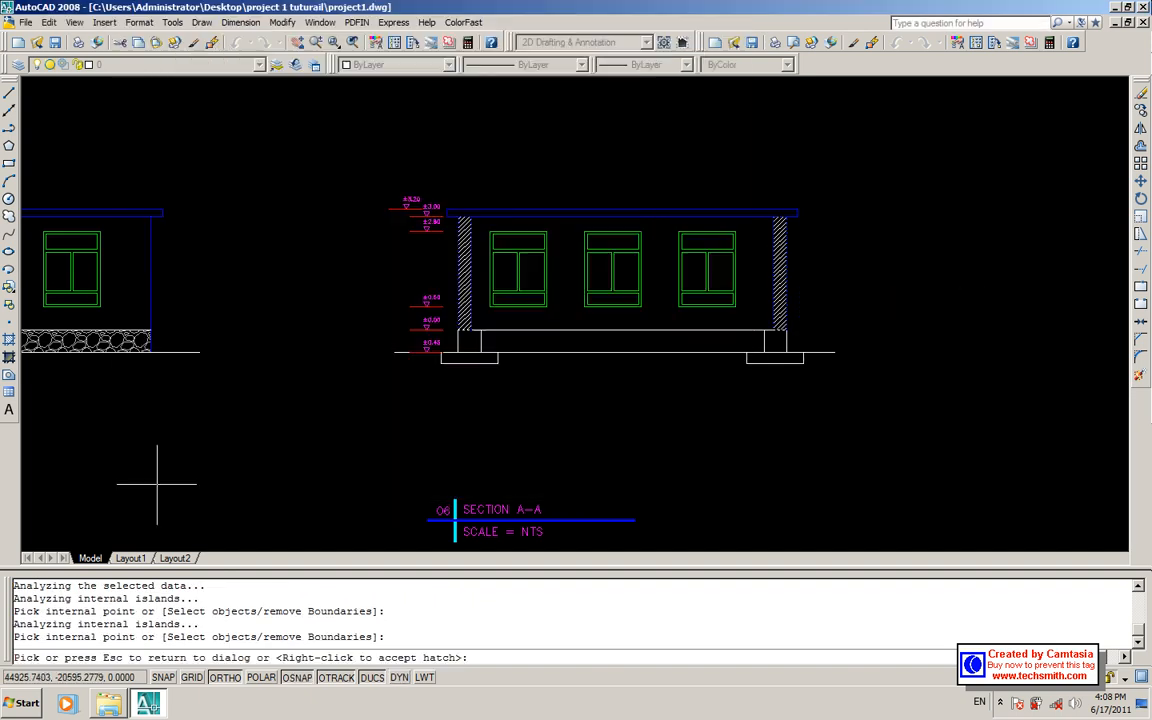
right_click(443, 273)
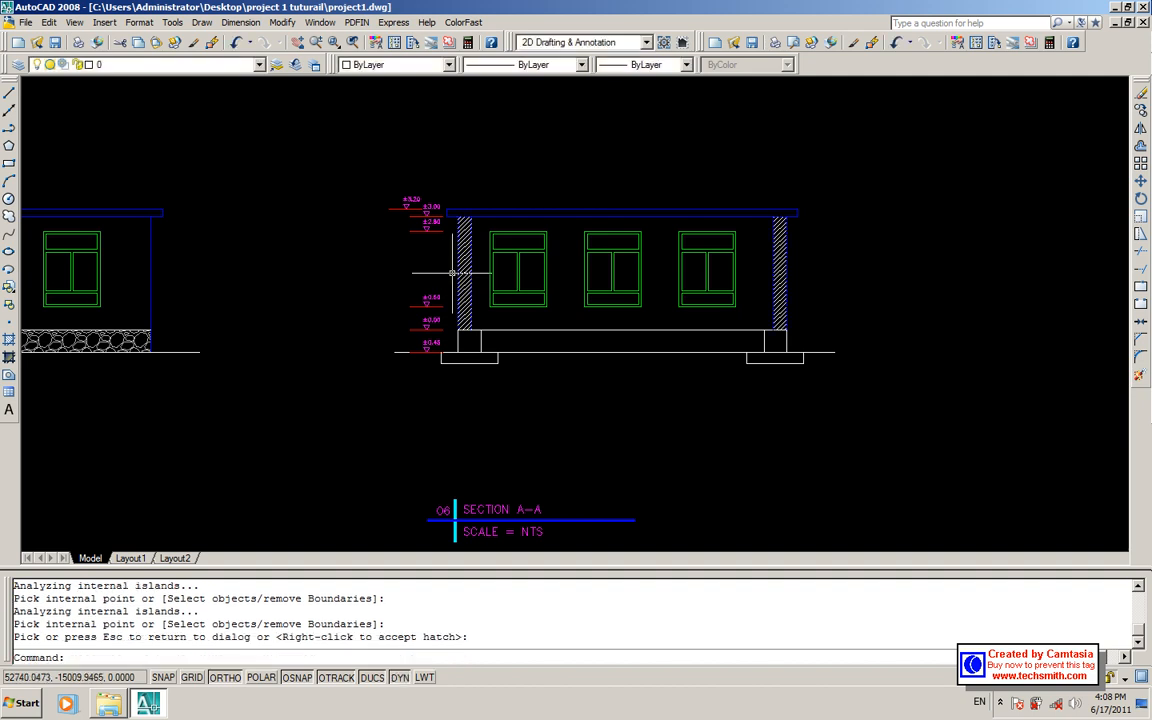
- Set the colour of both wall hatches to Color 253
click(779, 268)
click(449, 64)
click(372, 192)
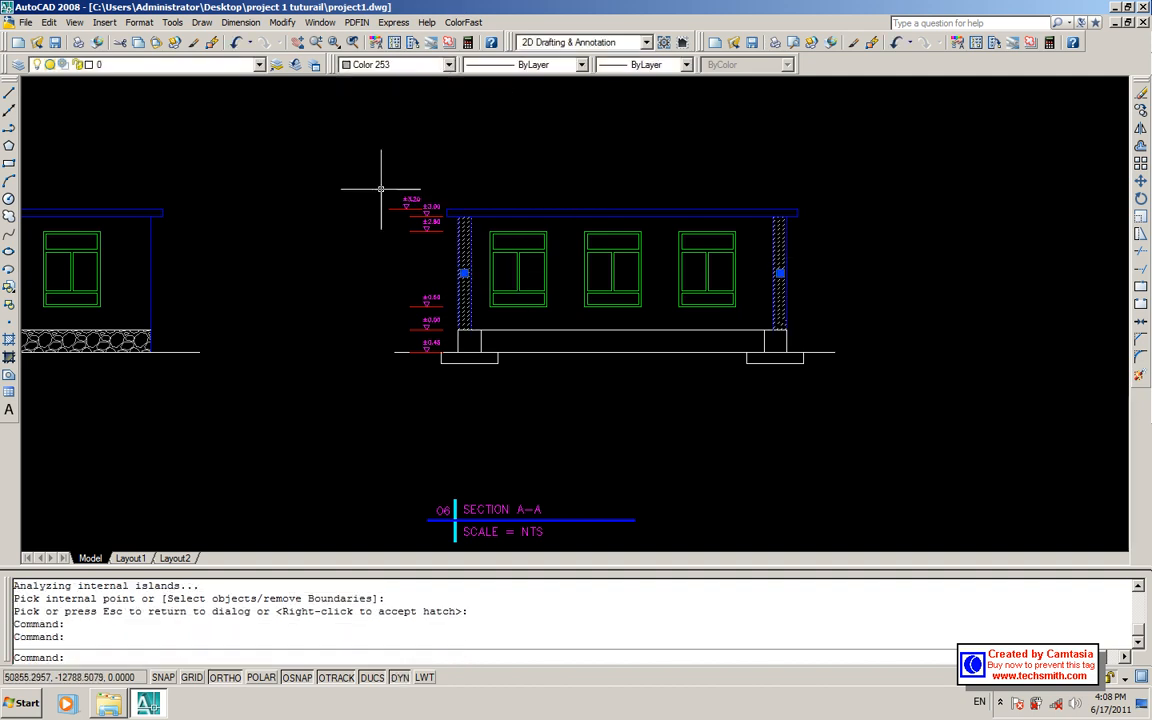
key(Escape)
- Erase the hatches of the left and right walls
scroll(450, 304, up, 2)
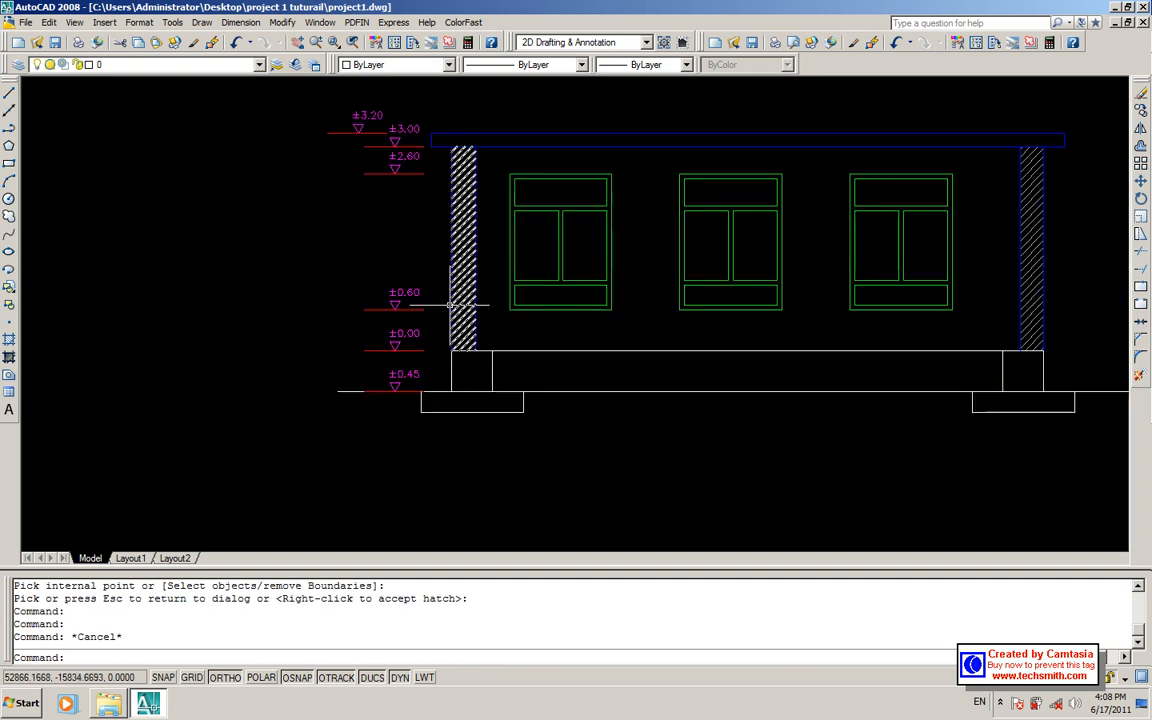
middle_drag(450, 304, 383, 338)
click(385, 197)
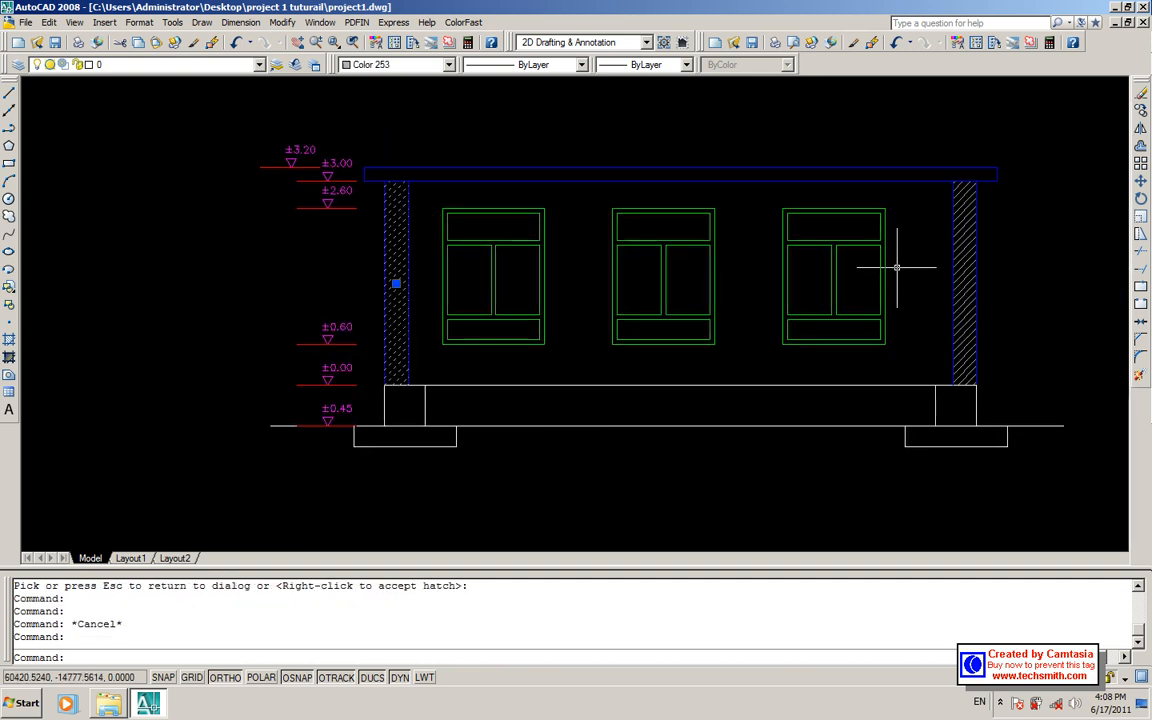
click(957, 254)
text(e)
key(Return)
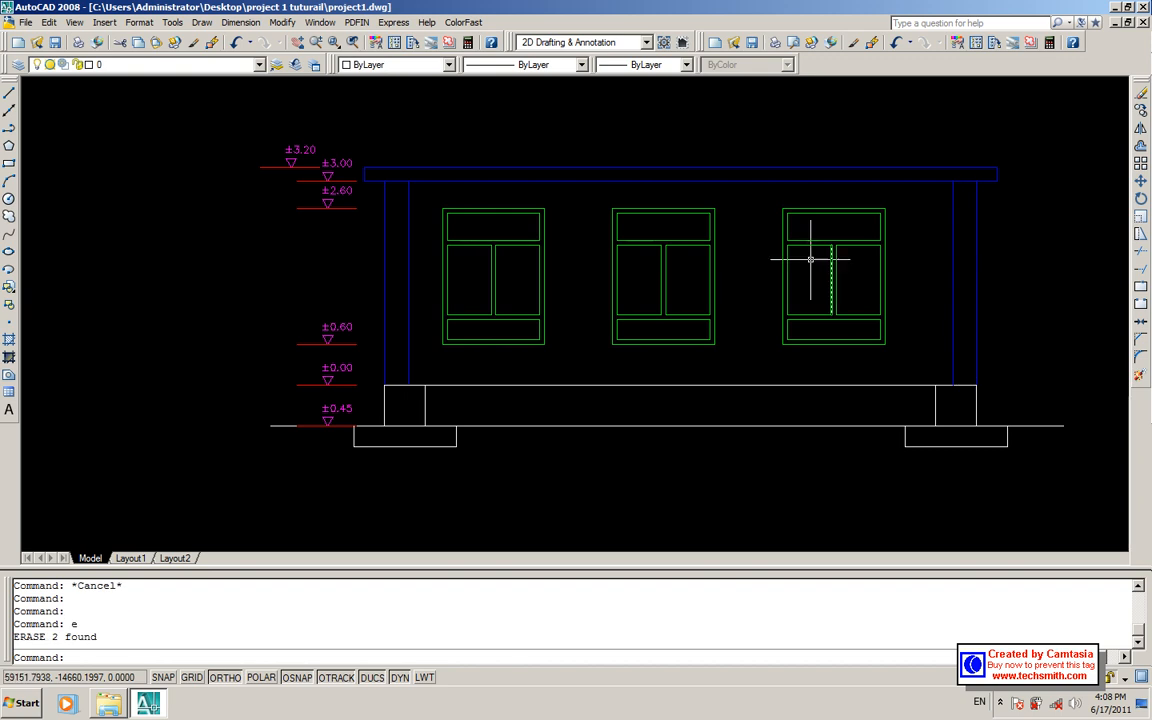
text(o)
key(Return)
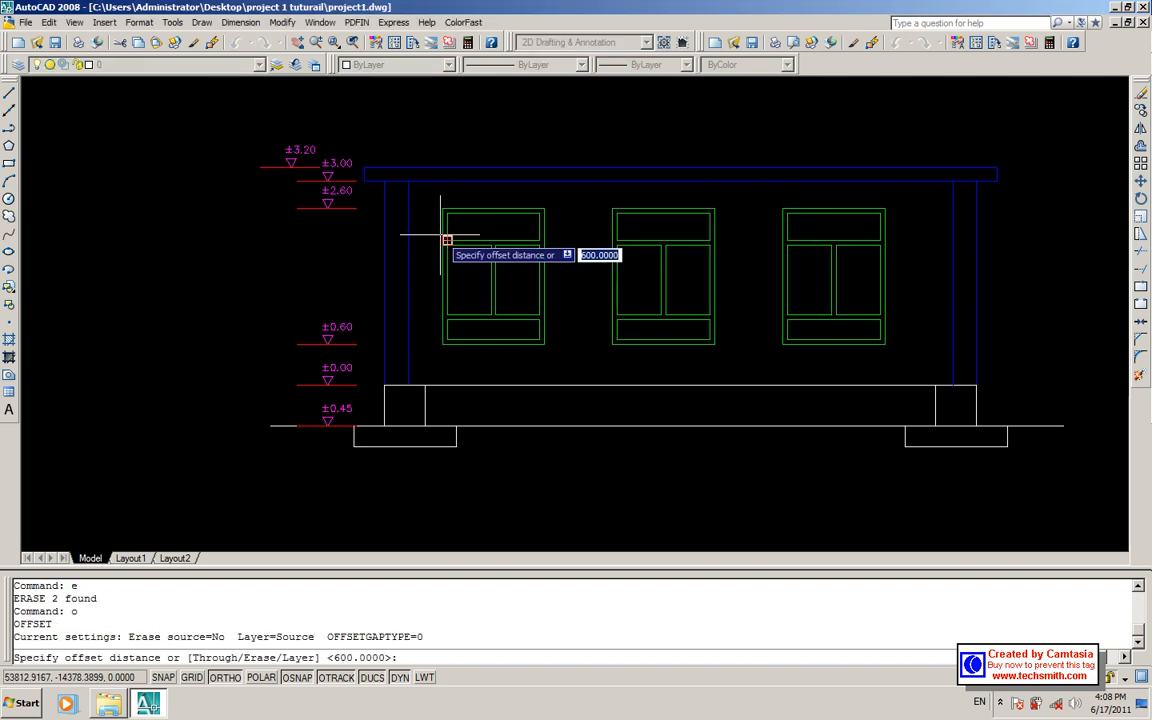
key(Escape)
- Extend the outer lines of the left and right walls up through the roof slab towards its top edge
text(ex)
key(Return)
key(Return)
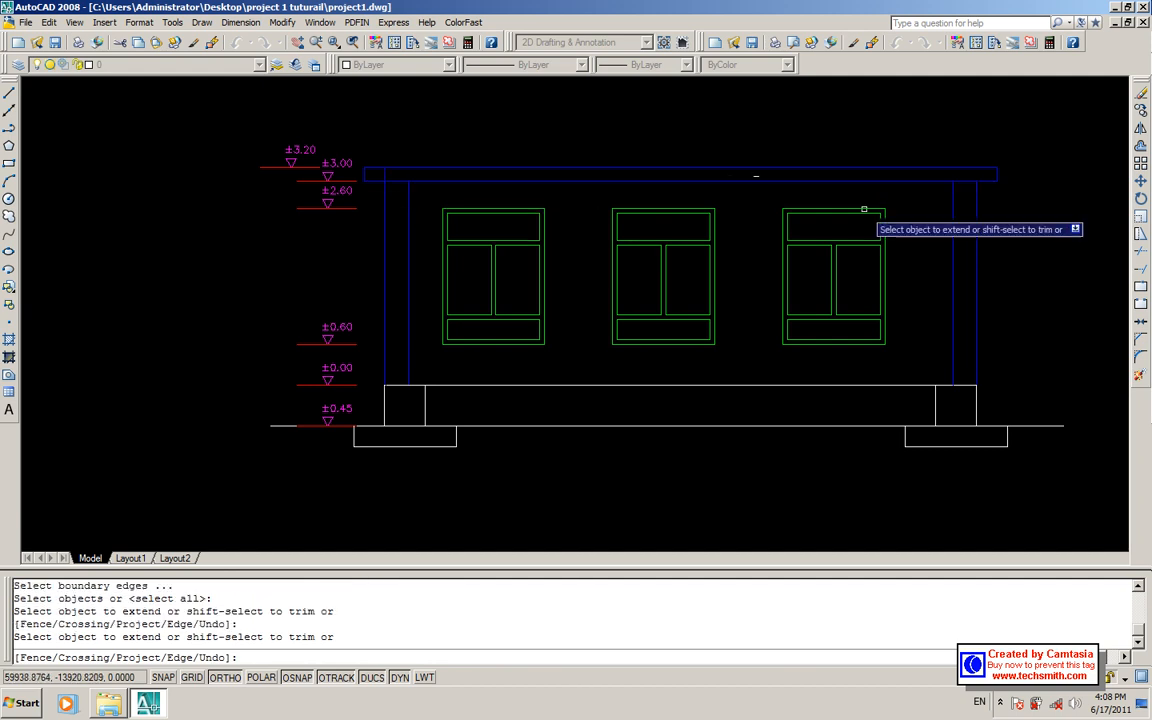
click(978, 197)
key(Escape)
- Trim the roof slab's top line inward from the right wall's outer line, keeping the right overhang
text(tr)
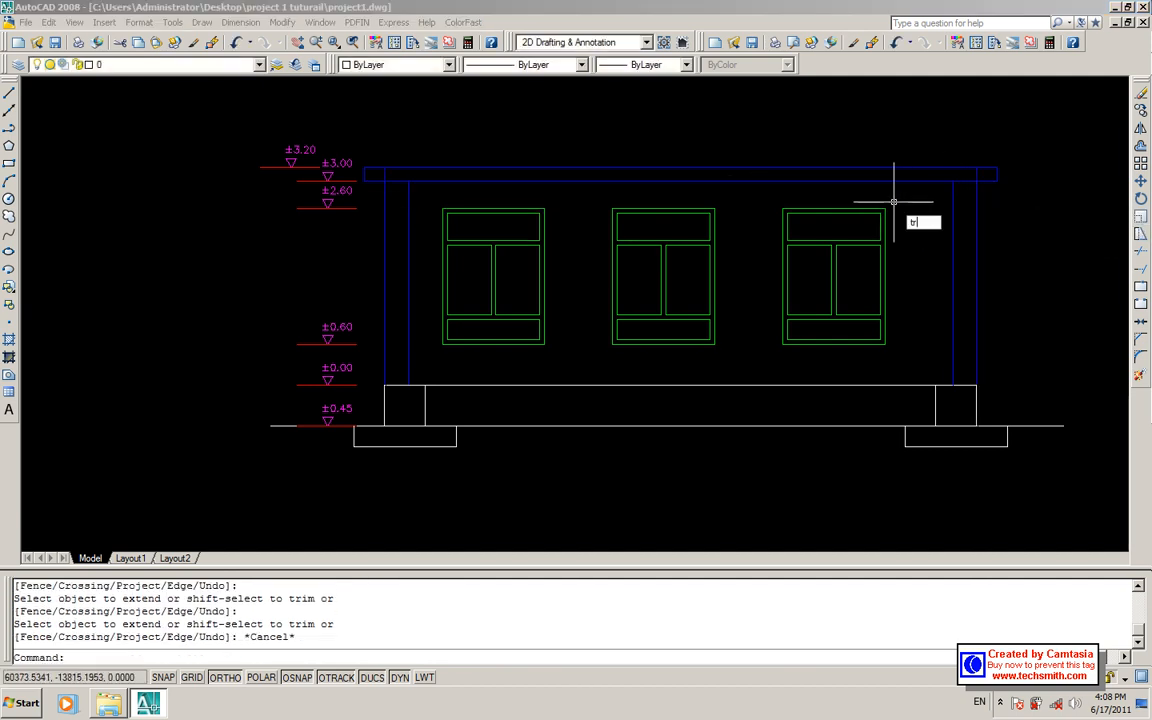
key(Return)
click(880, 170)
click(866, 172)
key(Escape)
text(tr)
key(Return)
key(Return)
click(872, 170)
key(Escape)
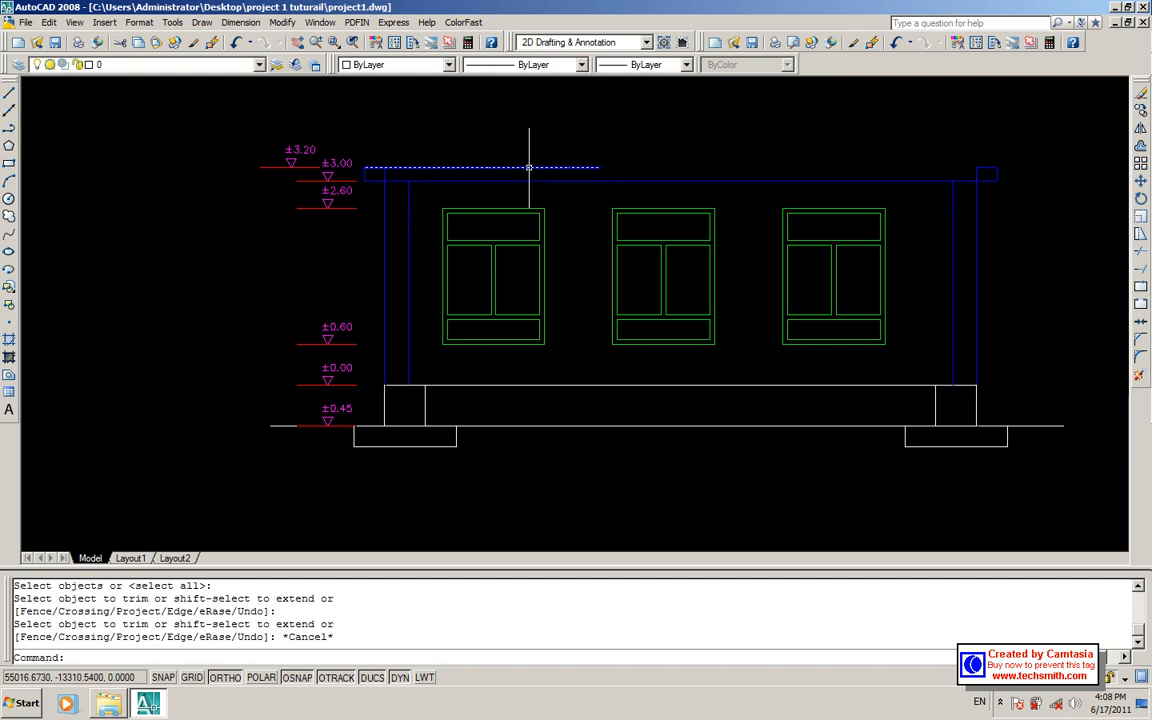
- Try to trim the remaining roof slab top line at the left wall's outer line
text(tr)
key(Return)
key(Return)
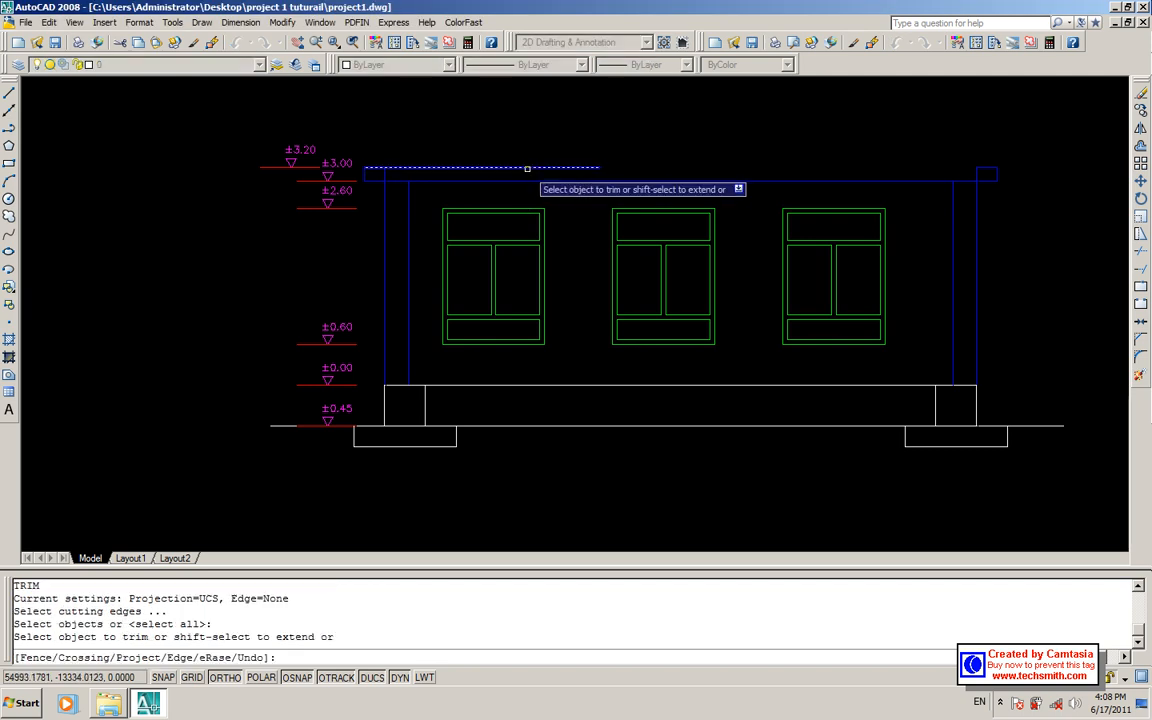
click(525, 162)
click(489, 172)
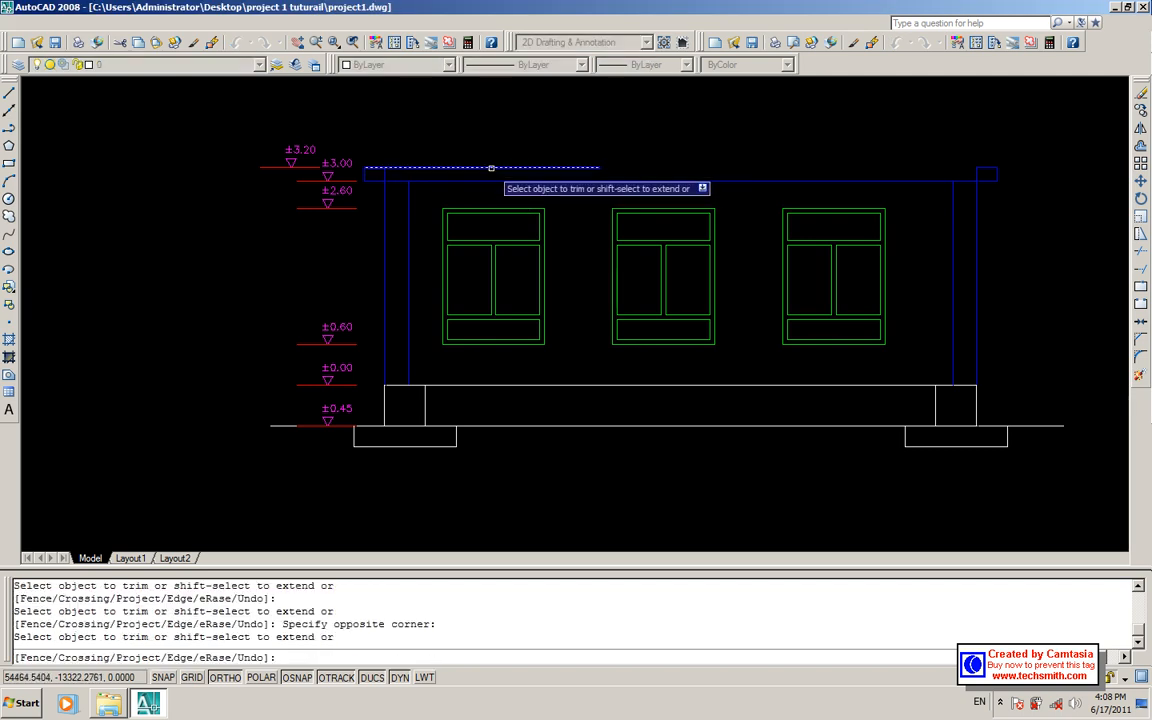
scroll(379, 167, up, 7)
key(Escape)
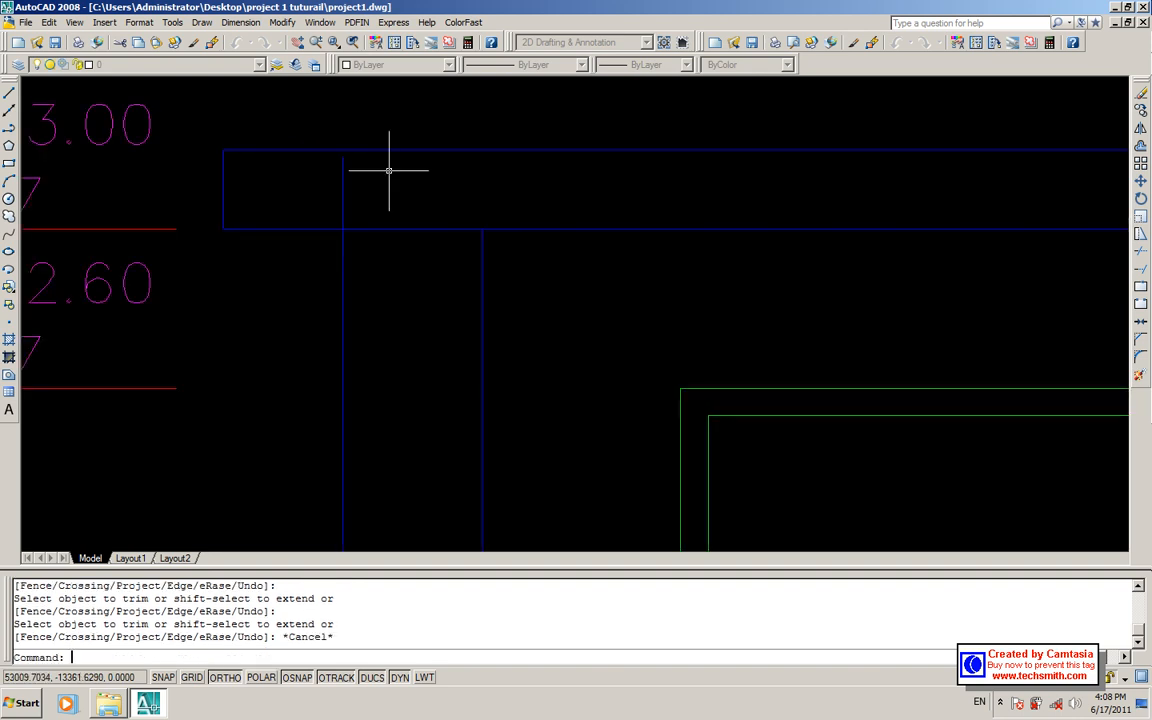
- Extend the left wall's outer line the small remaining distance to the slab's top edge
text(ex)
key(Return)
key(Return)
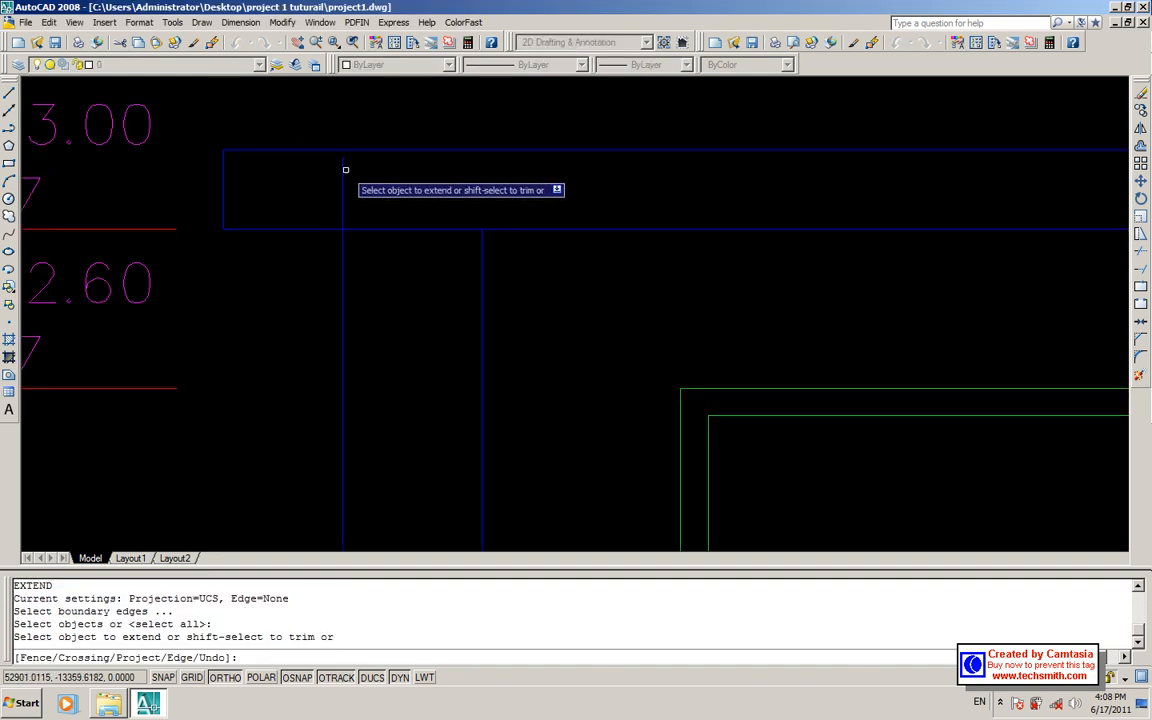
scroll(349, 180, down, 4)
key(Escape)
- Trim the rest of the slab's top line between the walls, keeping the left overhang
text(tr)
key(Return)
key(Return)
click(386, 177)
key(Escape)
scroll(400, 183, down, 4)
middle_drag(549, 213, 487, 209)
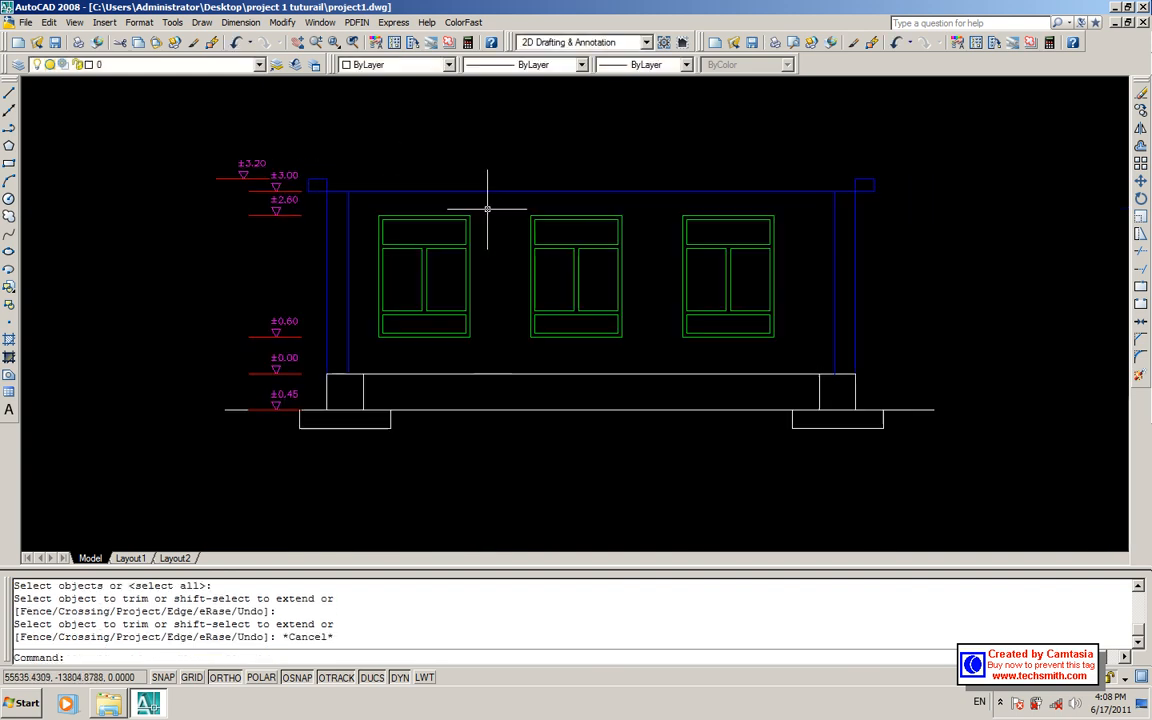
- Offset the roof line at level 3.00 downwards by 400 to mark the underside of the beams
scroll(487, 209, up, 3)
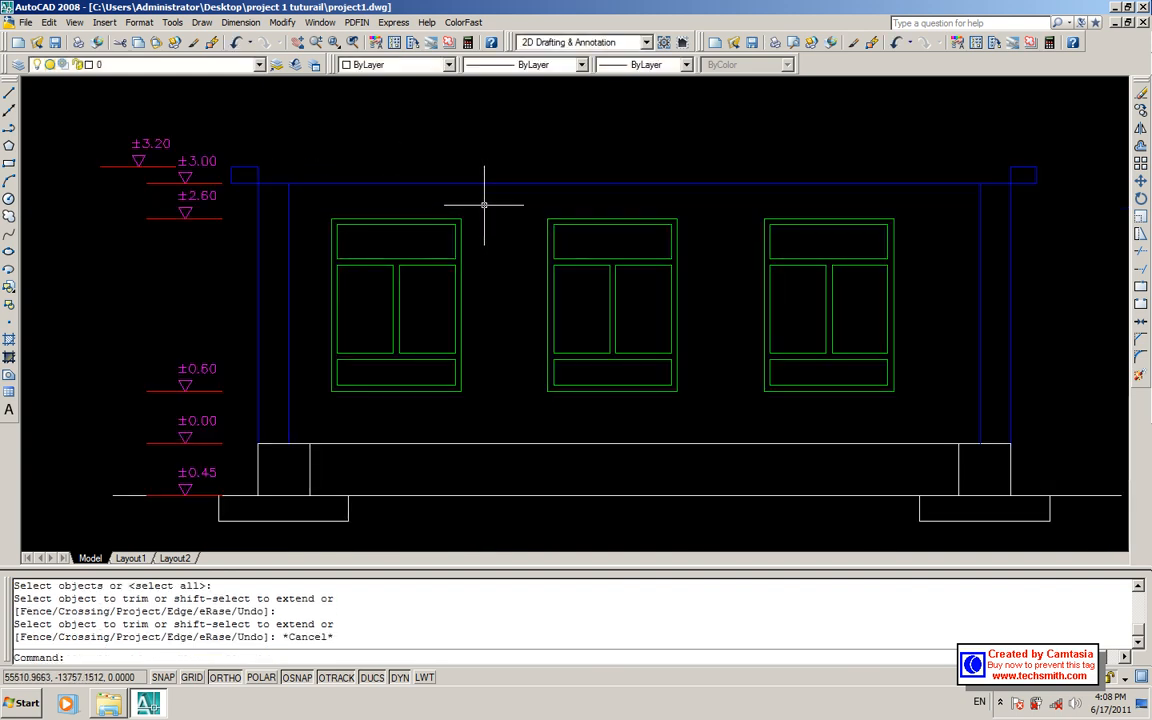
text(o)
key(Return)
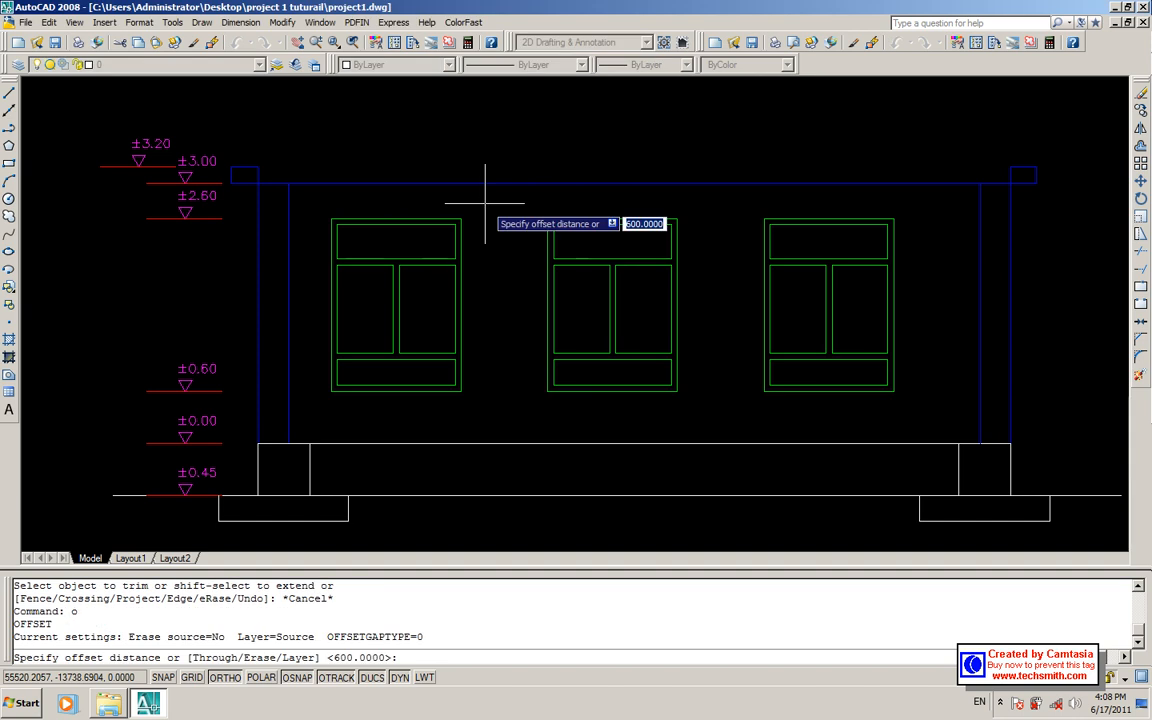
text(400)
key(Return)
click(463, 184)
click(470, 226)
key(Escape)
- Trim the 400 offset line to the thickness of each wall and erase its leftover piece between the walls
text(tr)
key(Return)
key(Return)
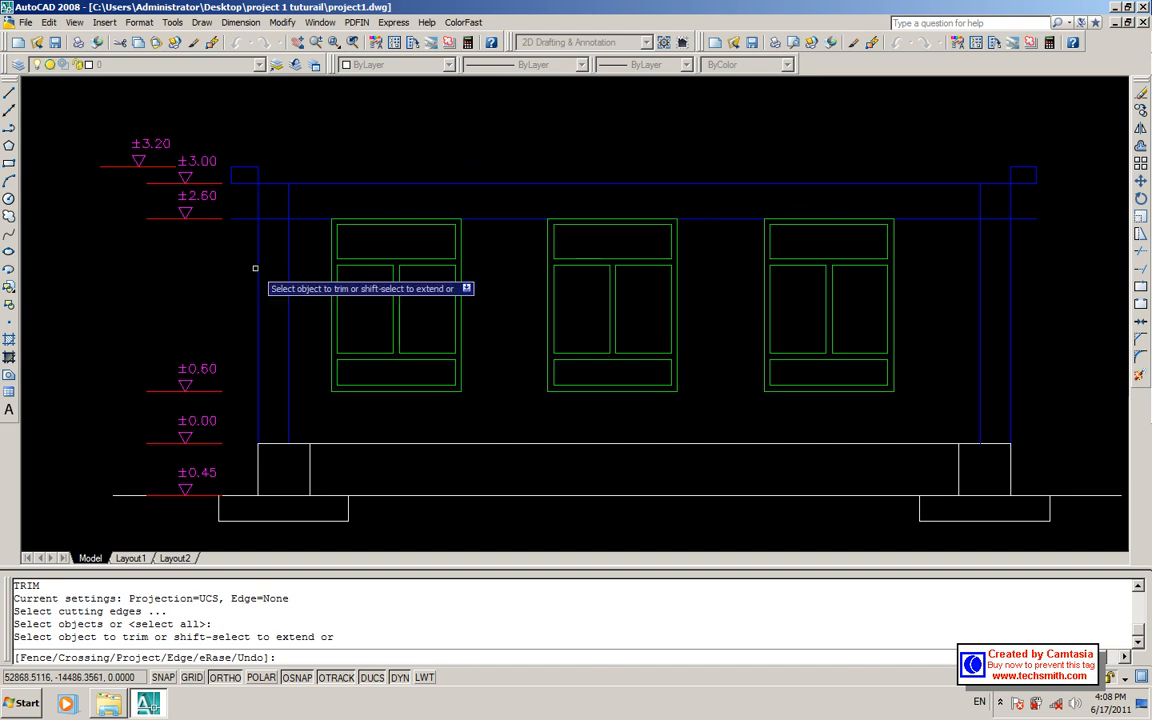
click(244, 218)
click(320, 217)
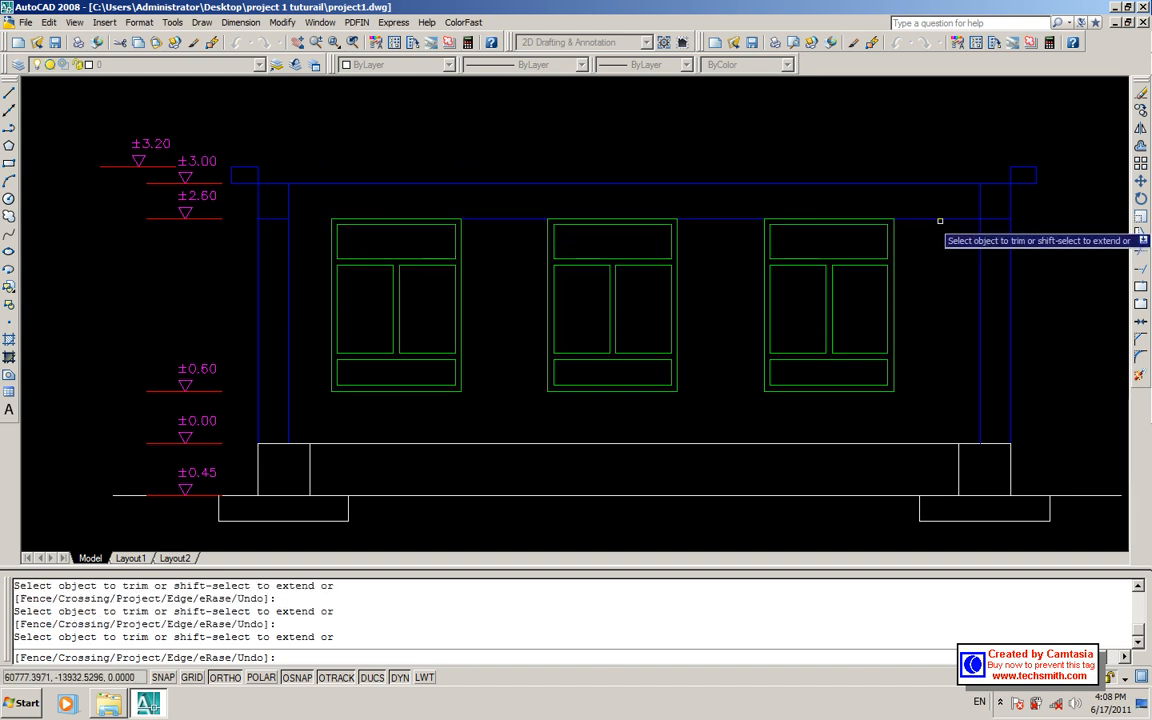
key(Escape)
click(528, 221)
text(e)
key(Return)
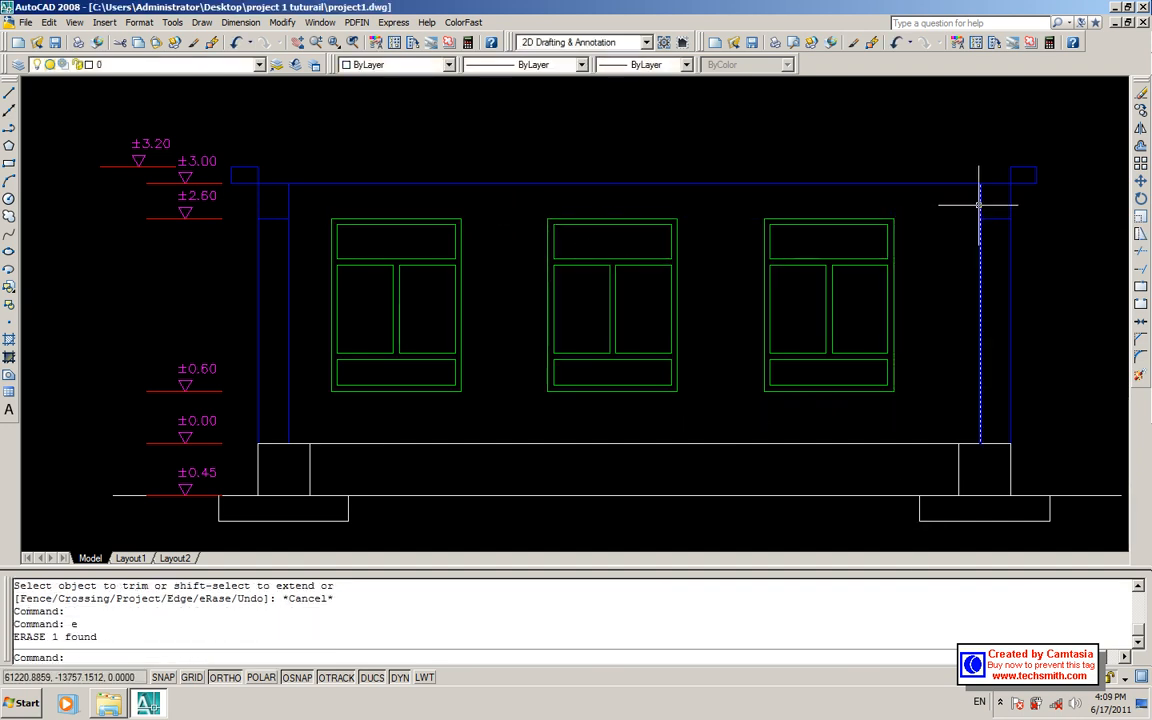
- Offset the roof line at level 3.00 downwards by 150 for the slab thickness
text(o)
key(Return)
text(15)
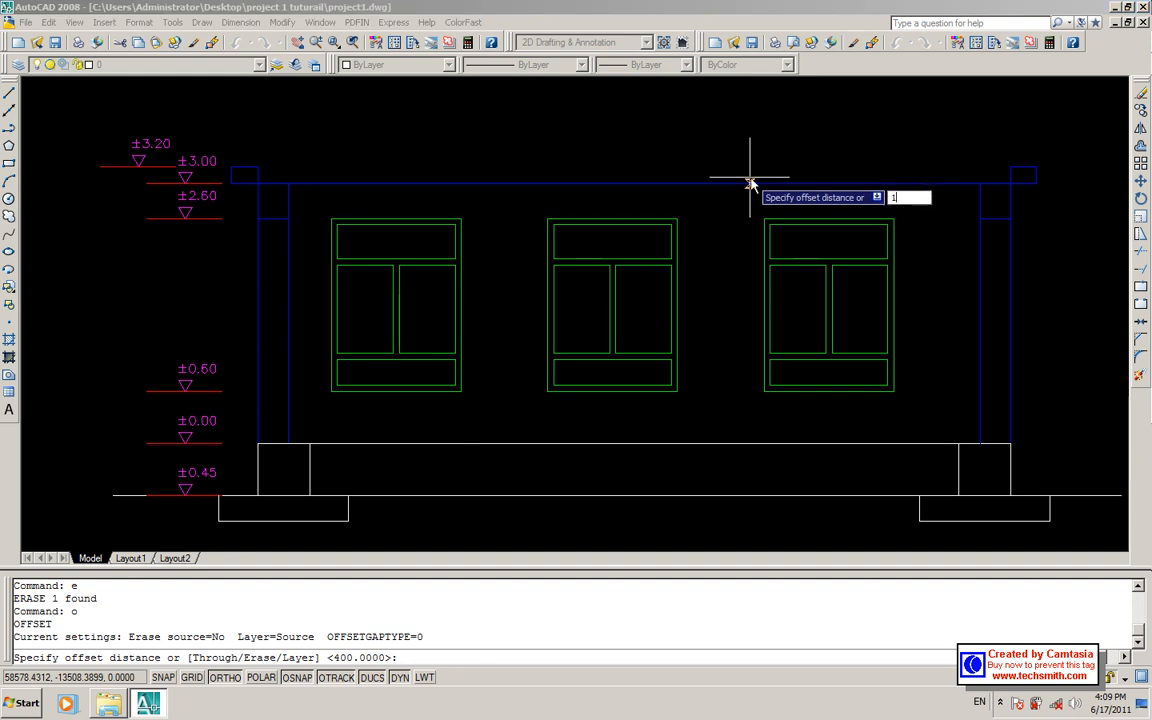
key(Return)
click(743, 183)
click(741, 230)
key(Escape)
- Trim the 150 offset line back to the inner wall faces and cut the inner wall lines within the slab thickness
text(tr)
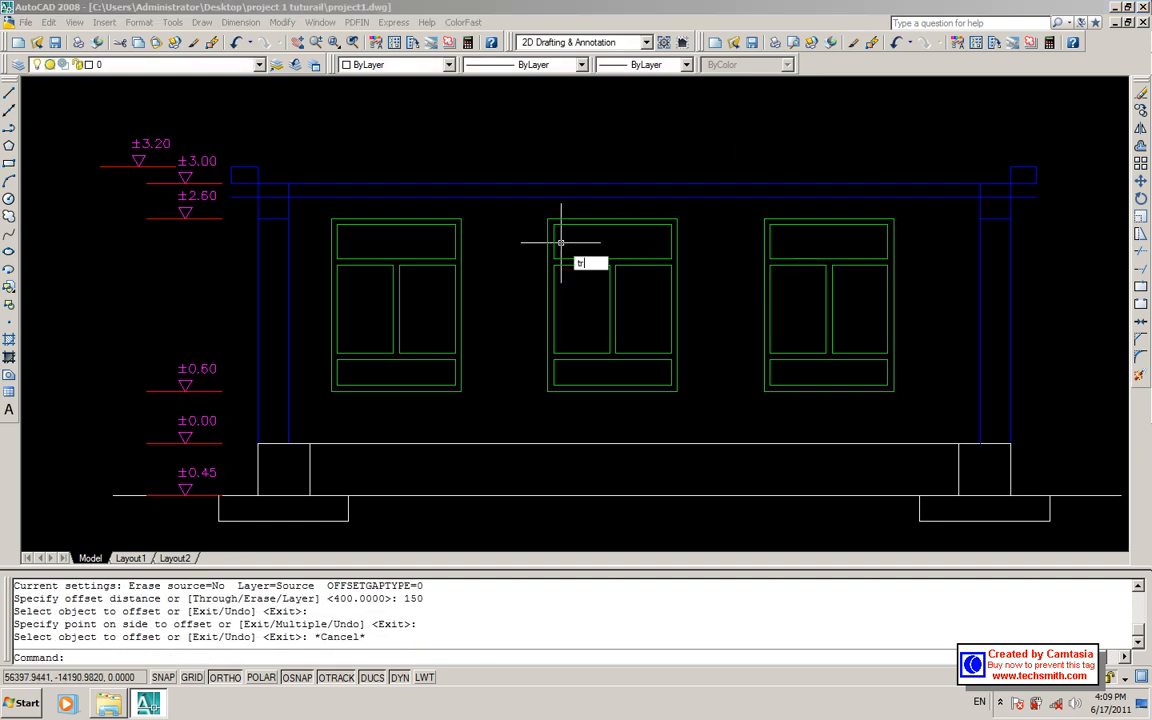
key(Return)
key(Return)
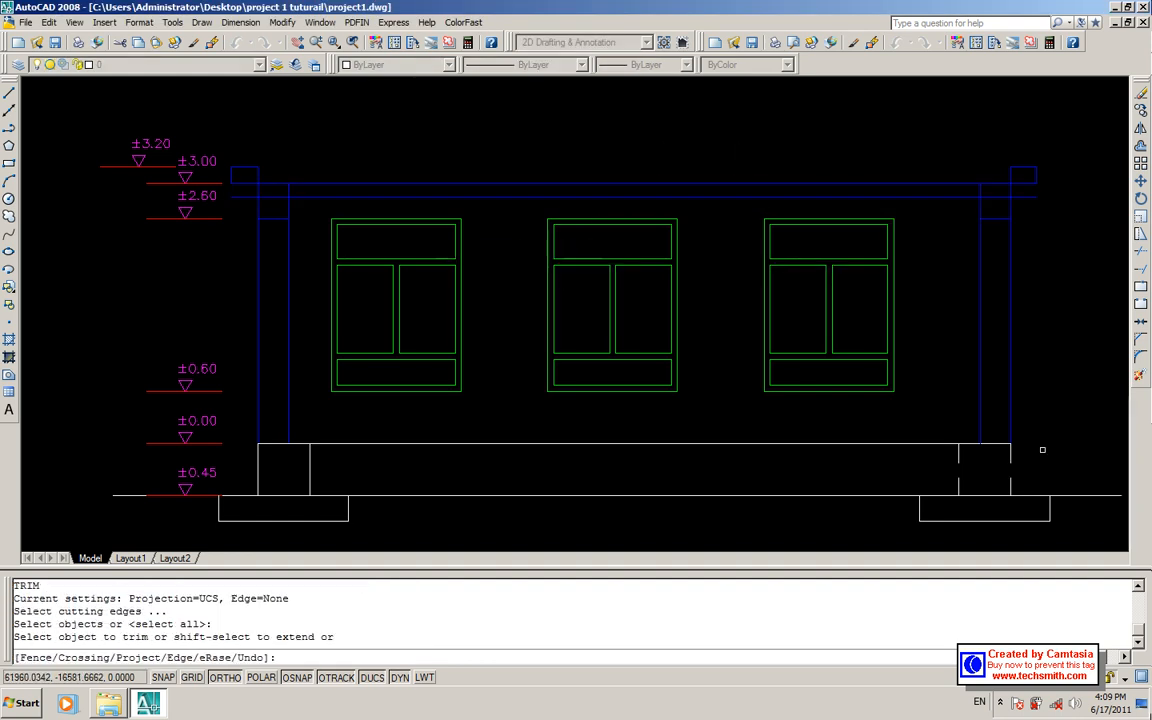
click(1021, 197)
click(994, 195)
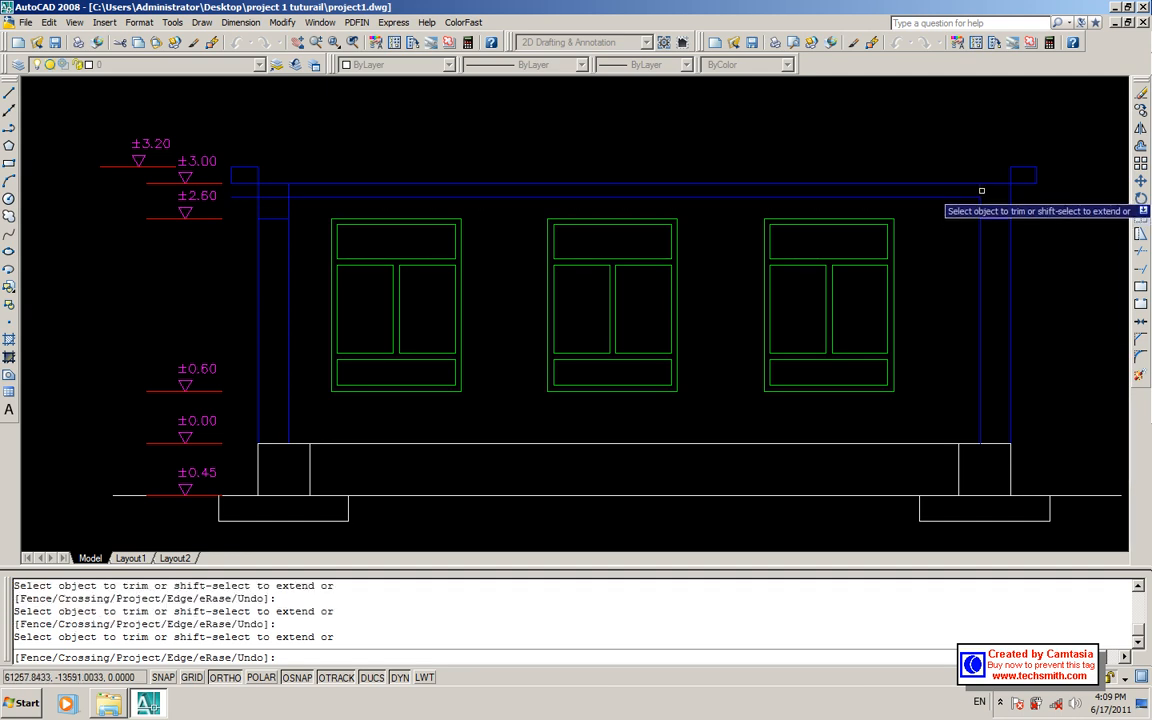
scroll(994, 194, down, 5)
scroll(711, 186, up, 7)
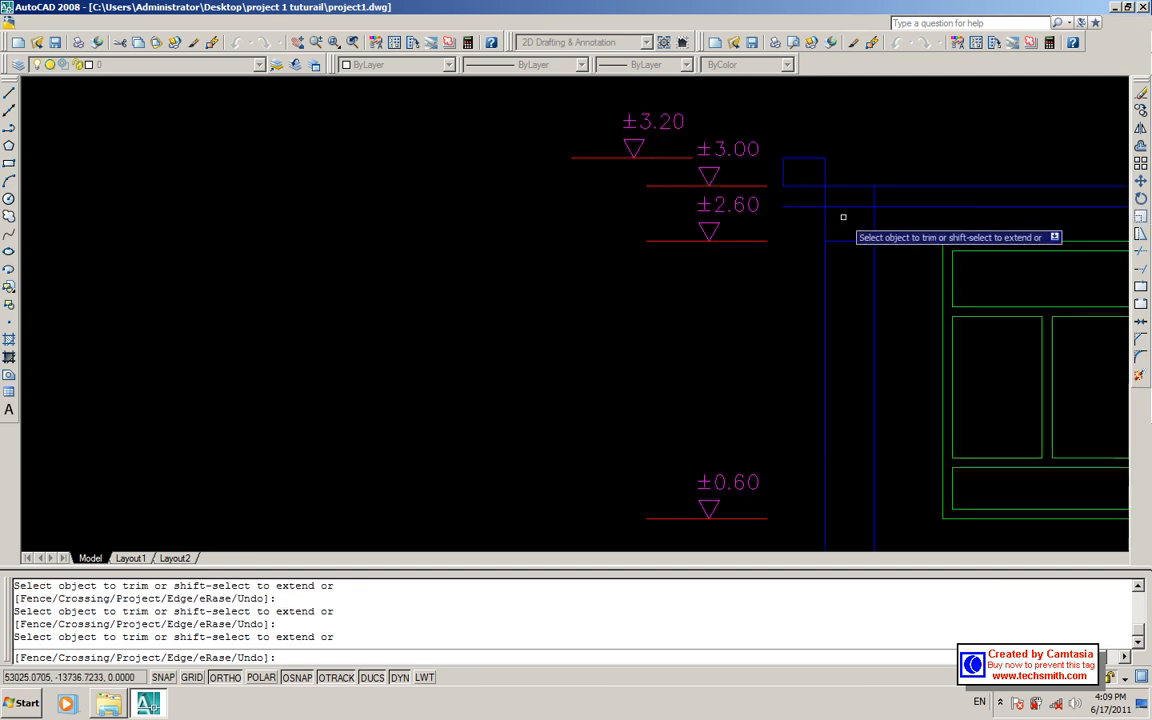
click(815, 211)
click(849, 205)
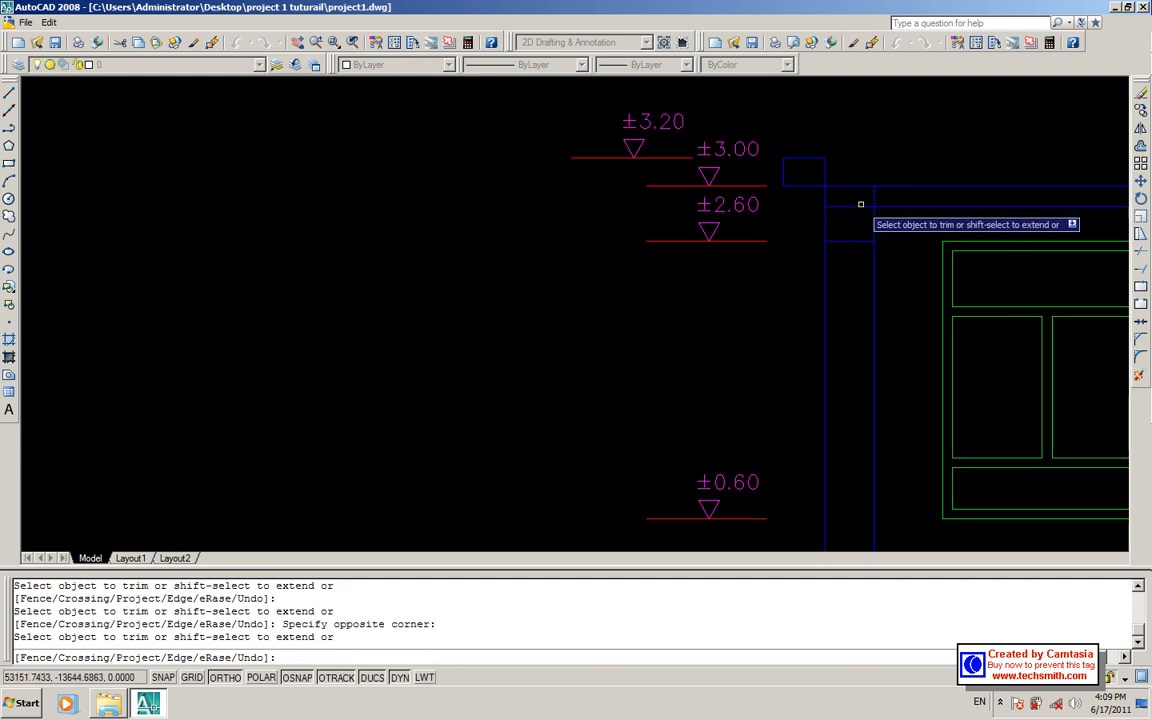
click(864, 205)
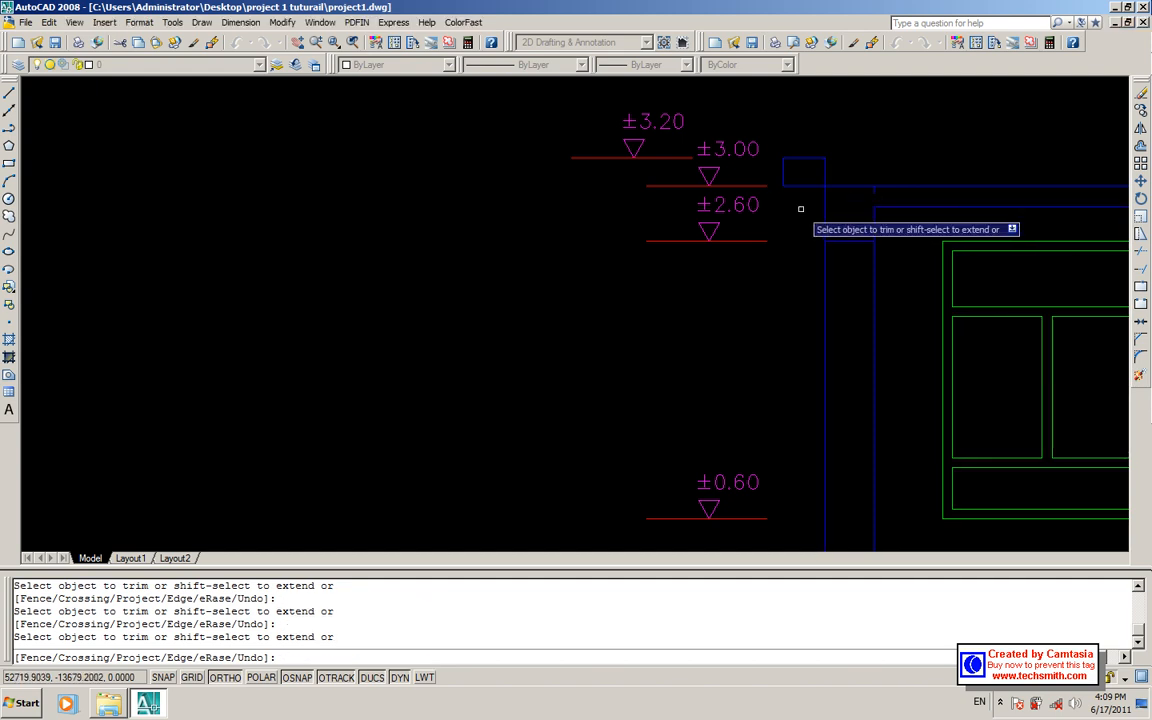
- Erase the leftover stub of the left wall's inner line inside the slab
scroll(879, 194, up, 4)
click(870, 190)
key(Escape)
click(847, 183)
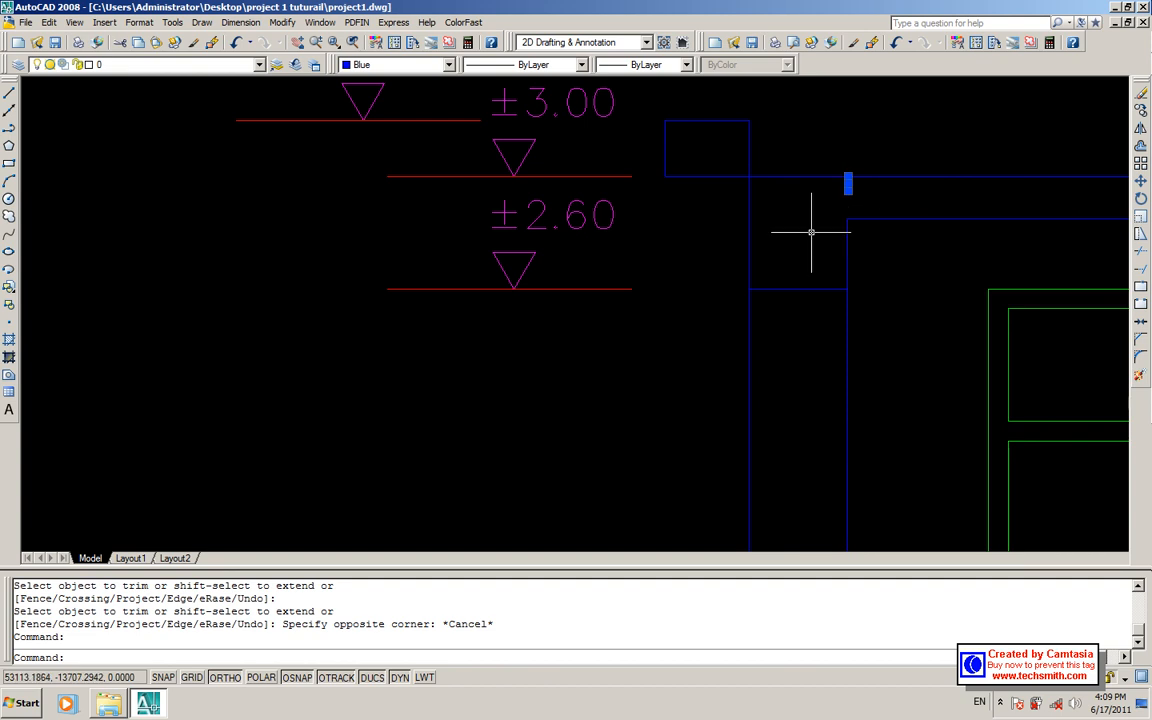
text(e)
key(Return)
scroll(704, 226, down, 6)
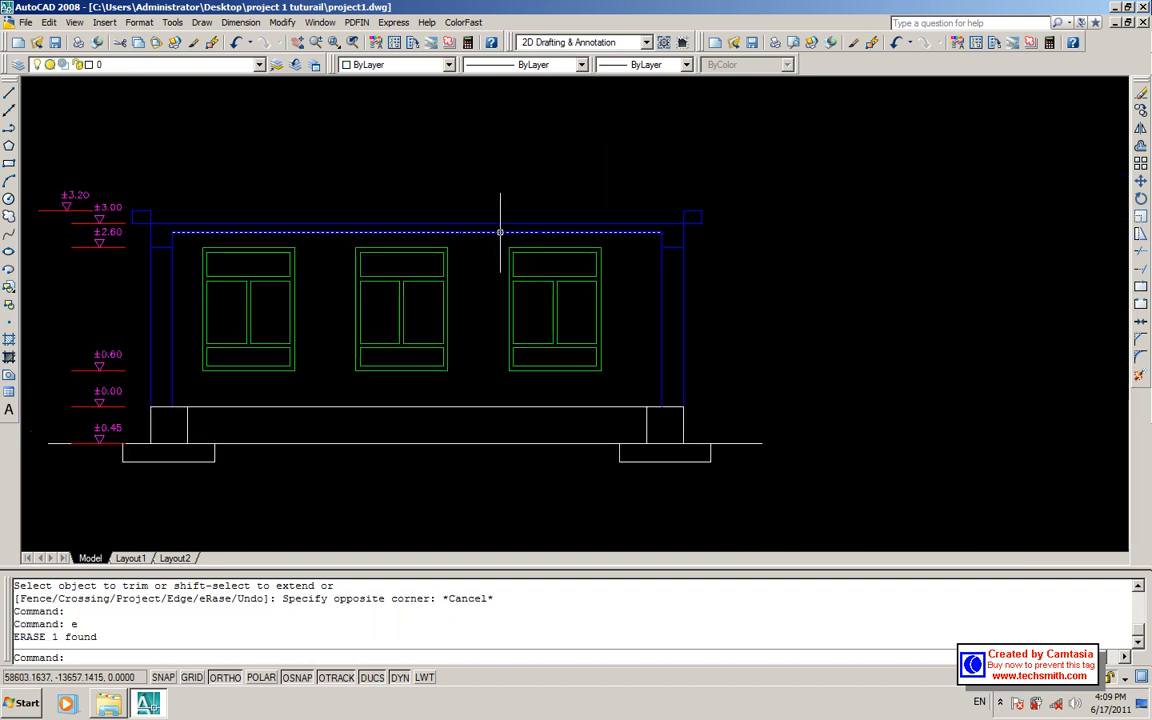
- Hatch the left and right walls below the beams with the ANSI31 pattern at scale 25
middle_drag(500, 232, 694, 232)
text(h)
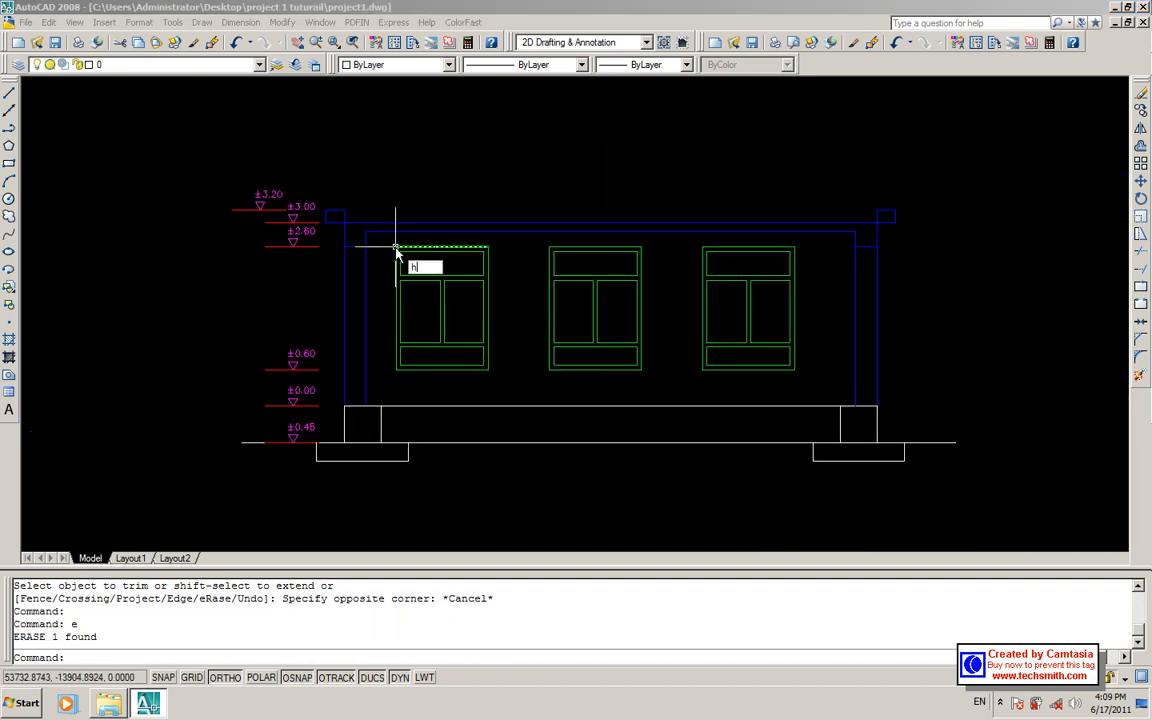
key(Return)
click(395, 82)
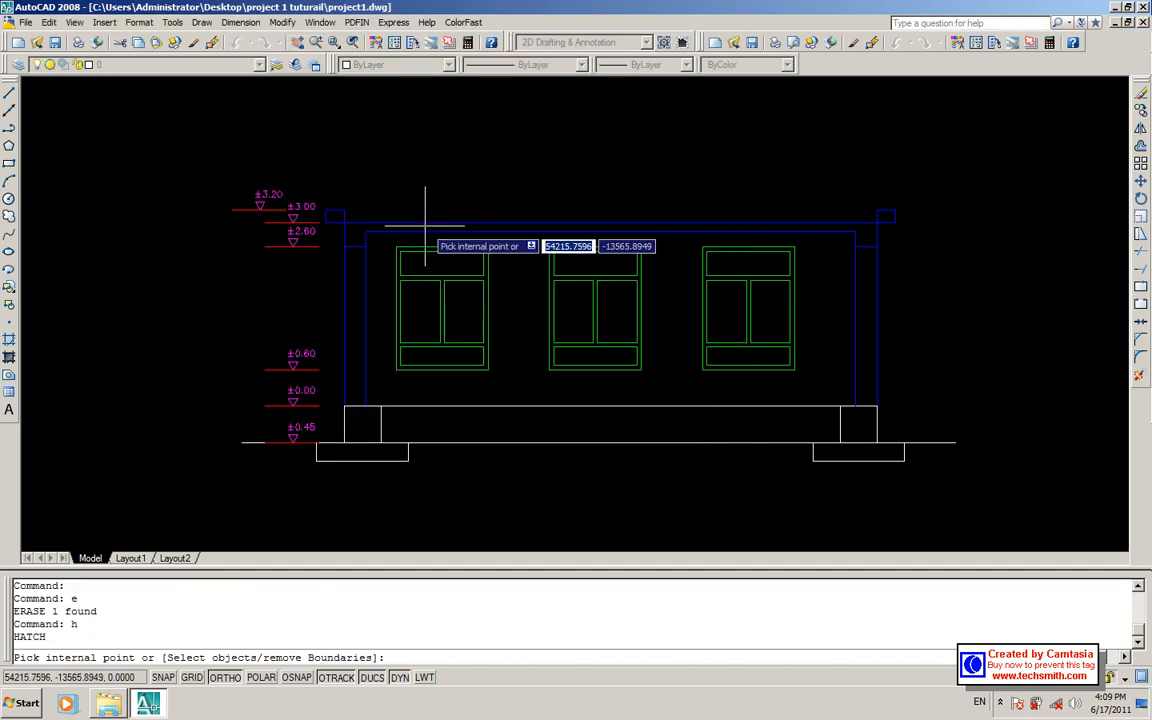
click(425, 226)
click(348, 258)
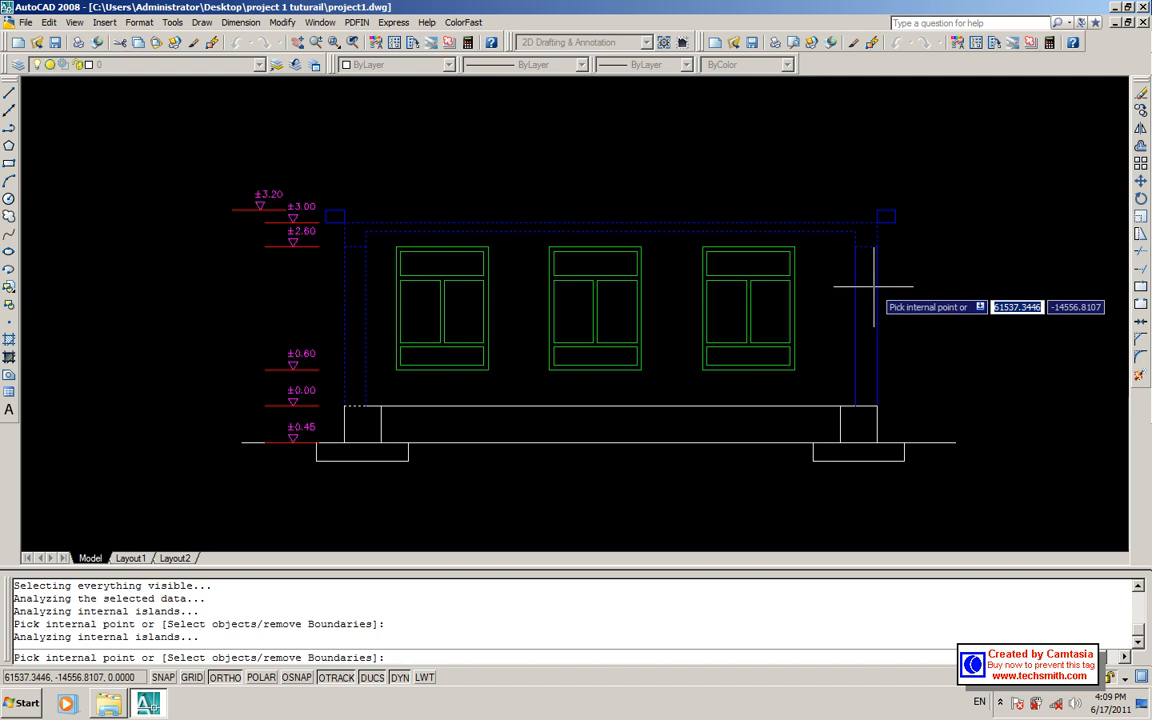
key(Escape)
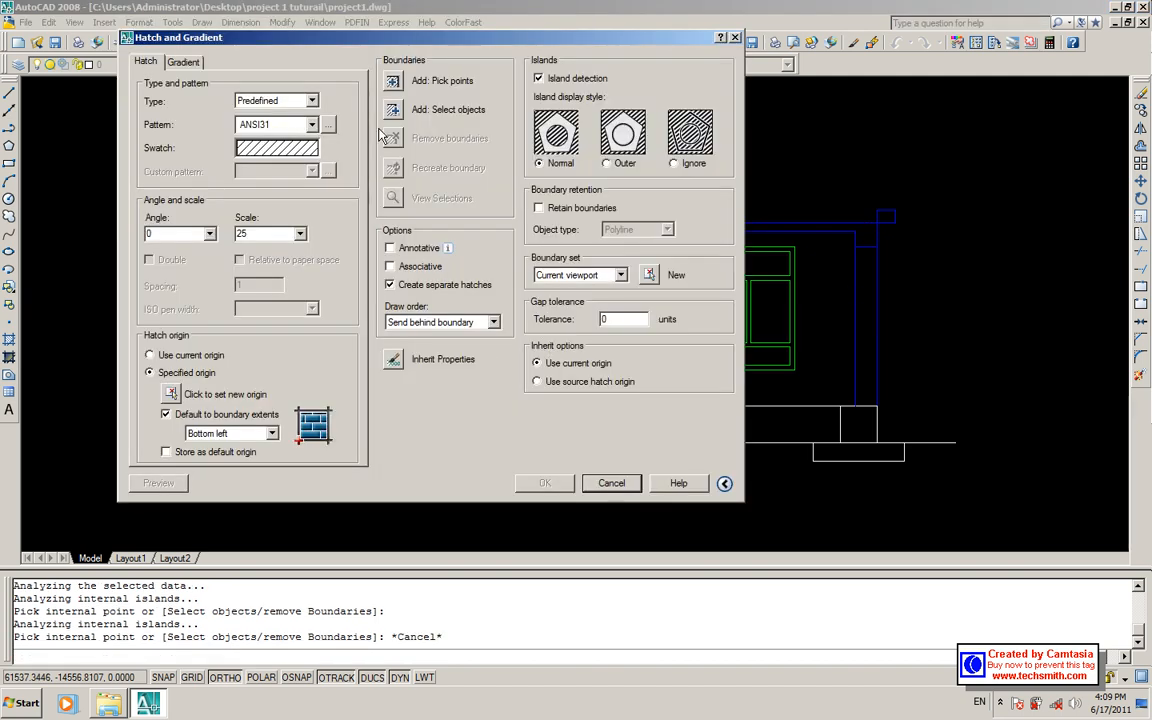
click(391, 84)
click(357, 299)
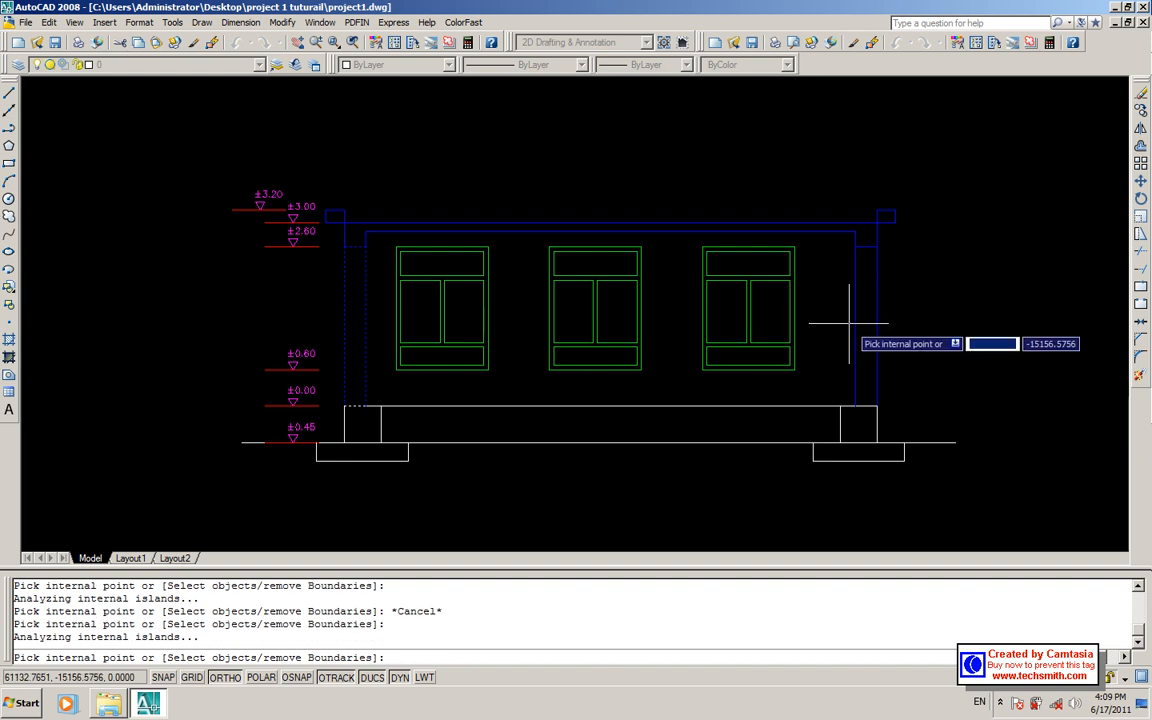
right_click(875, 312)
click(888, 322)
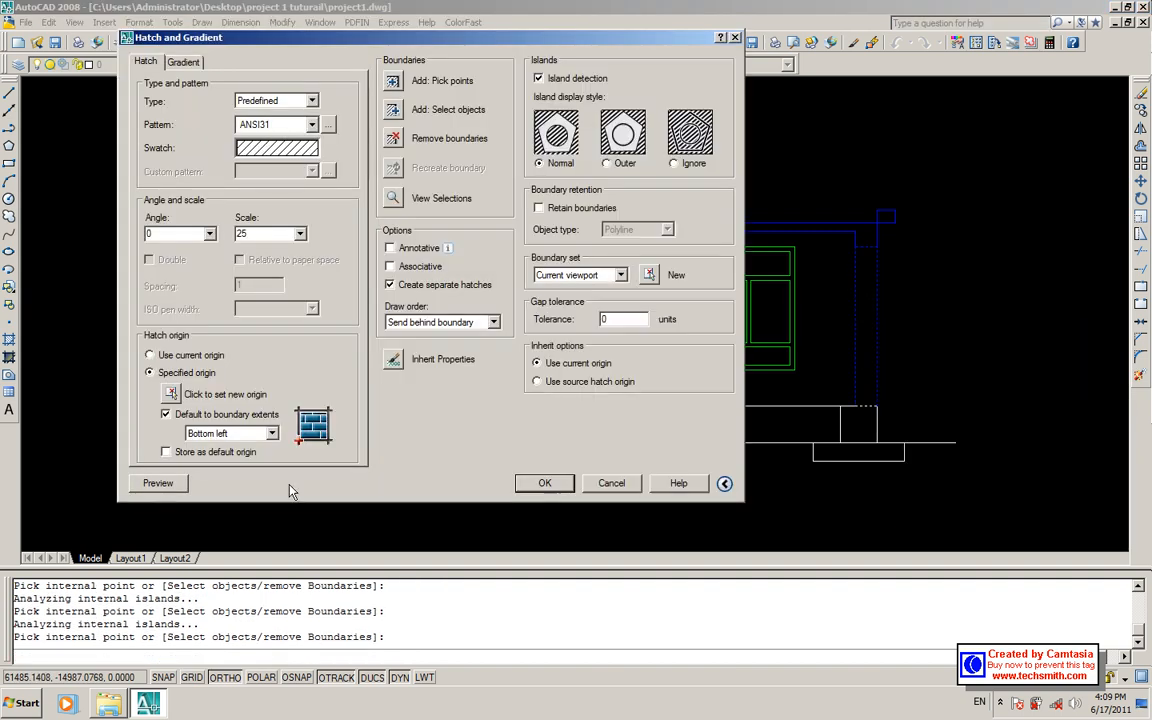
click(145, 485)
right_click(468, 318)
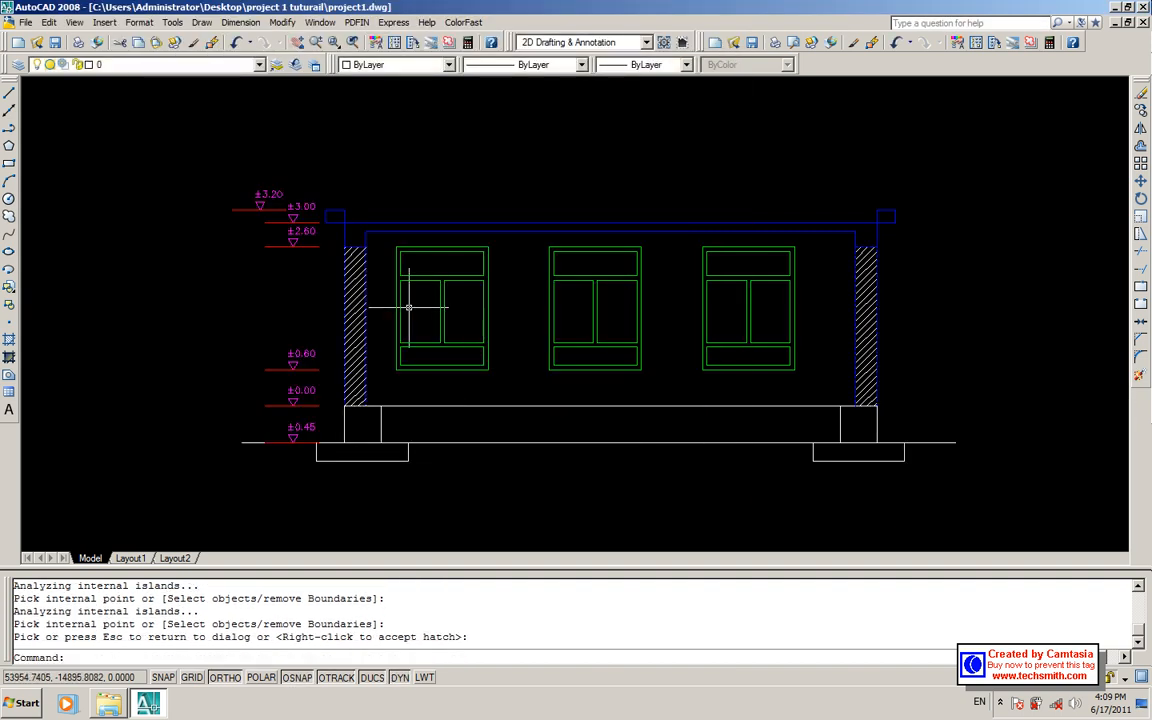
- Start another hatch and choose the predefined AR-CONC pattern for it
key(Return)
click(310, 155)
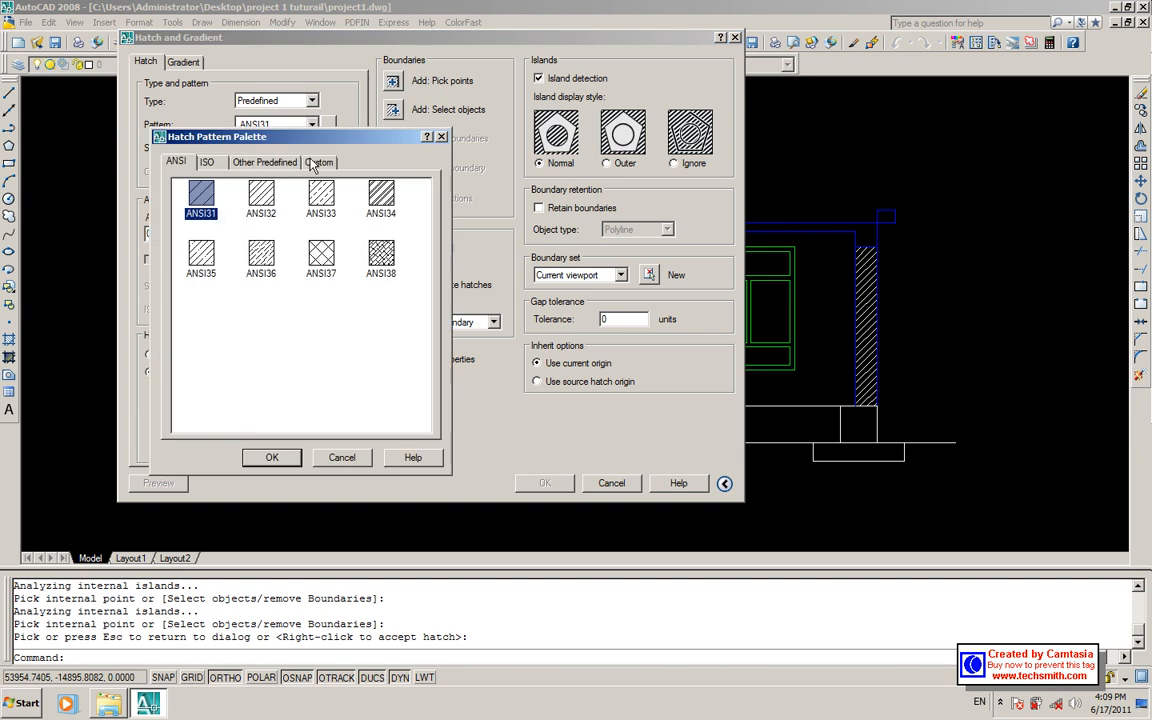
click(261, 163)
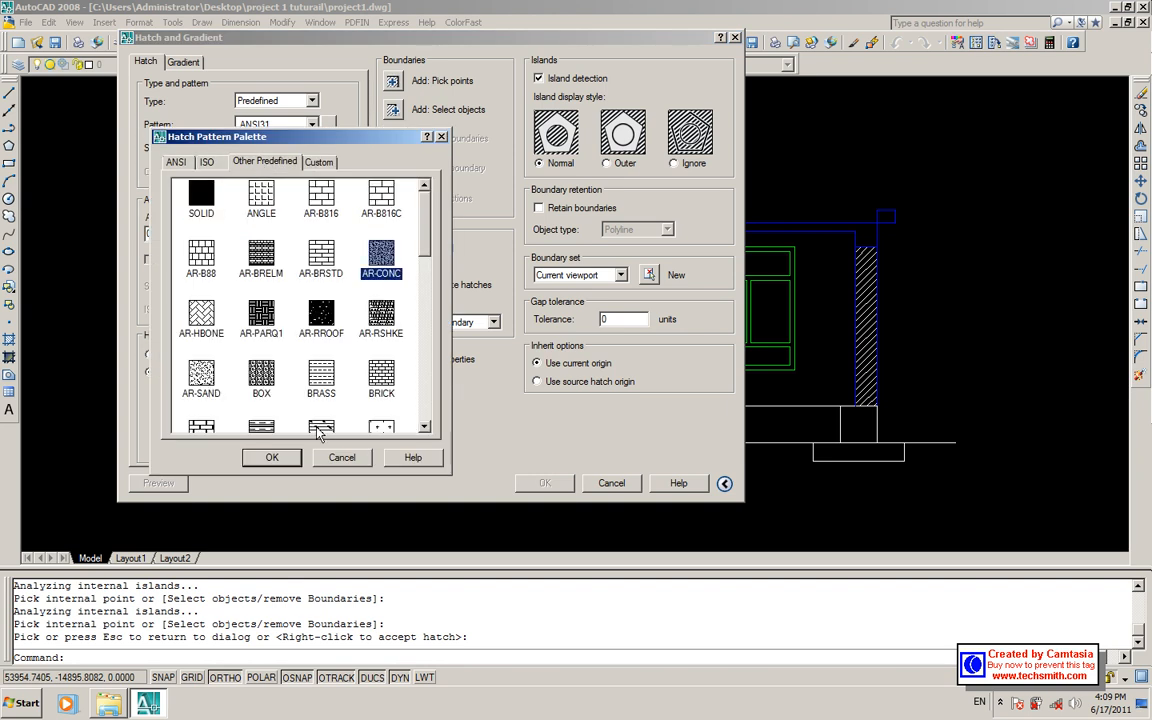
click(273, 457)
- Pick the area inside the roof slab and beams as the hatch boundary and preview the hatch
click(392, 81)
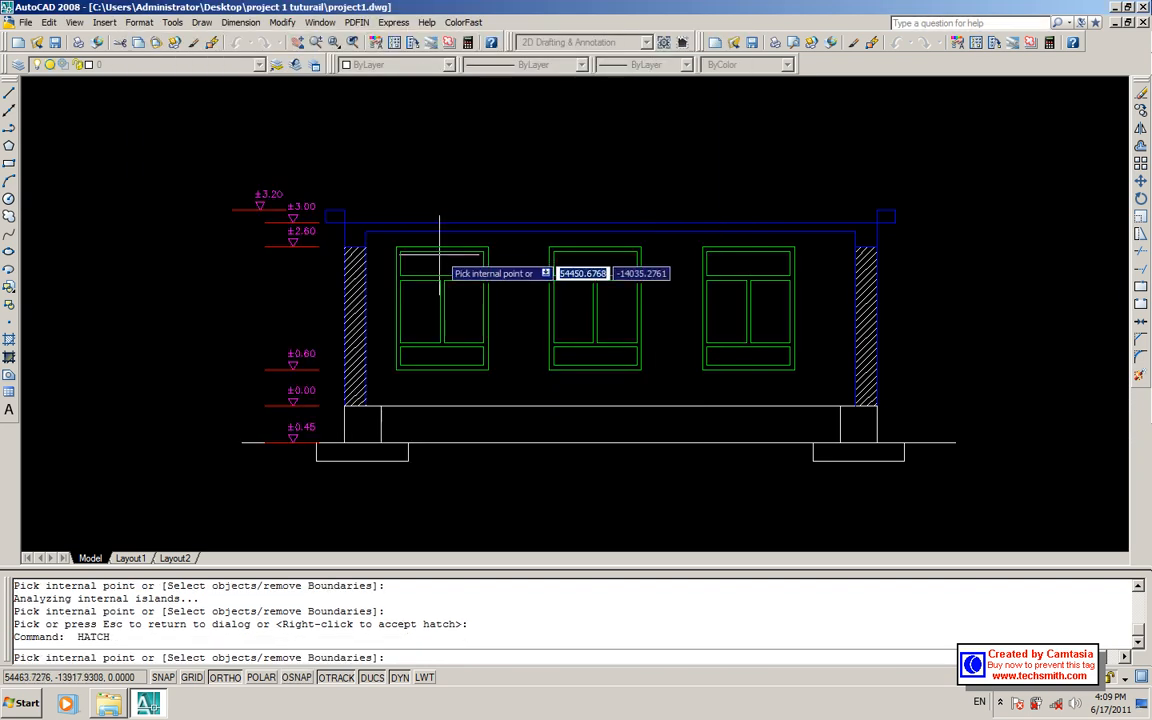
click(446, 224)
key(Return)
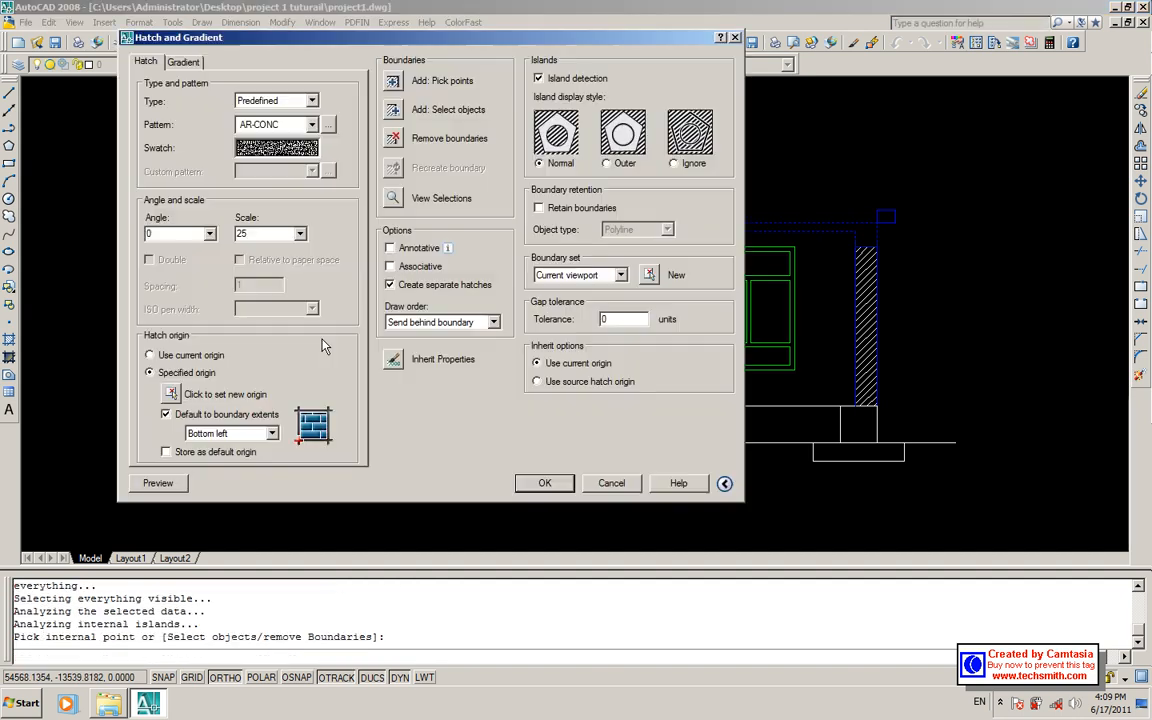
click(157, 481)
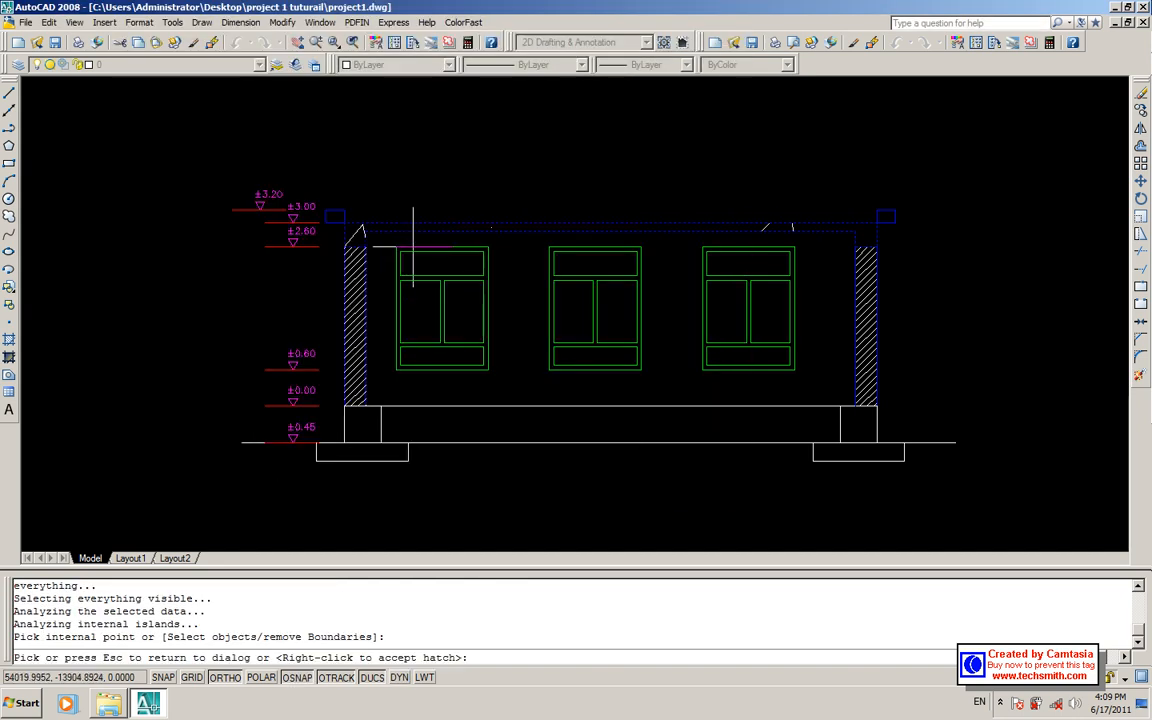
key(Escape)
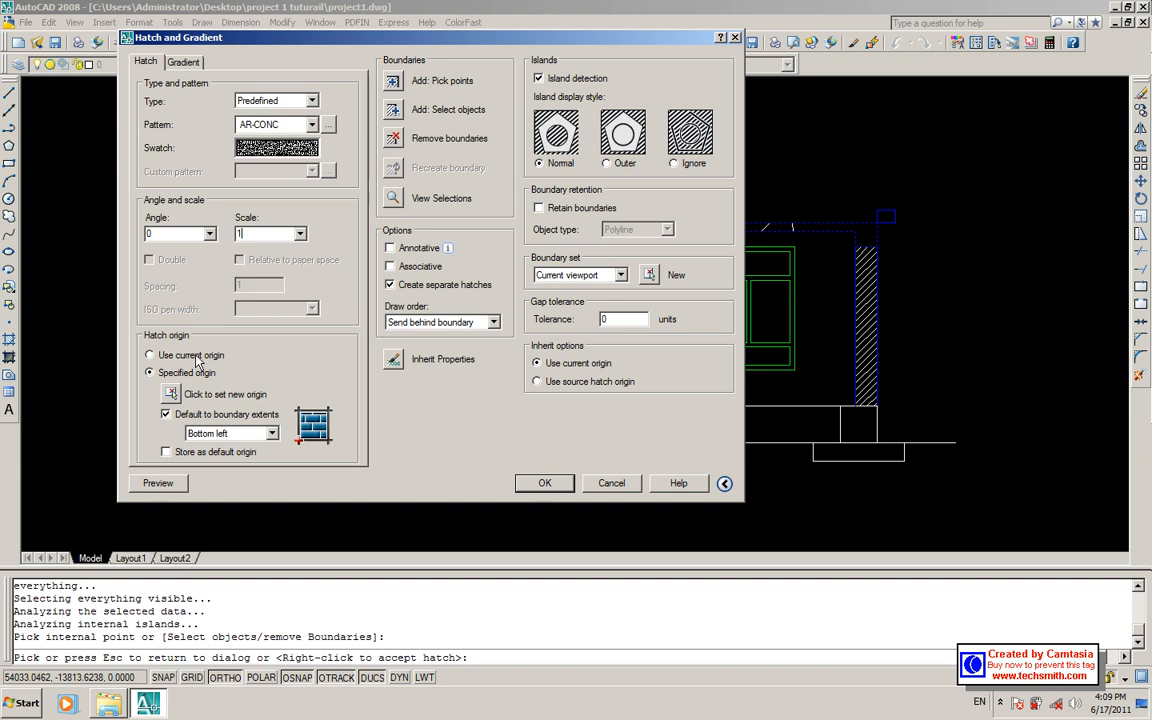
- Preview the AR-CONC hatch at scale 1 and apply it to the roof slab and beams
click(157, 483)
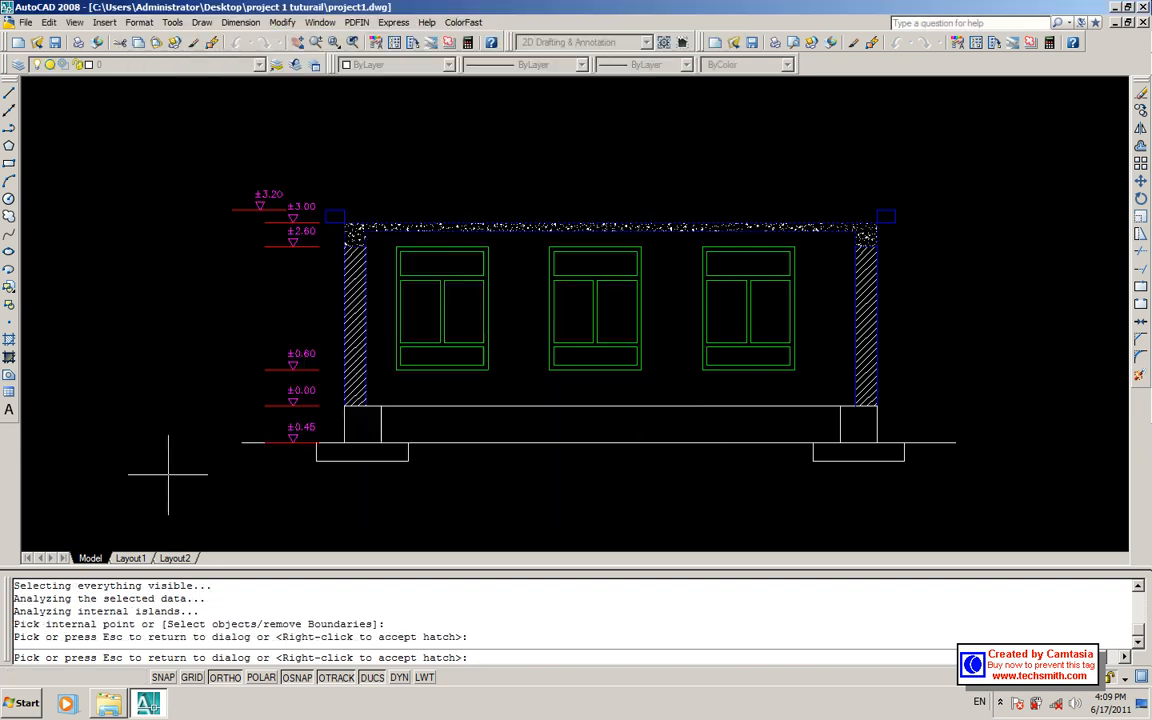
right_click(491, 248)
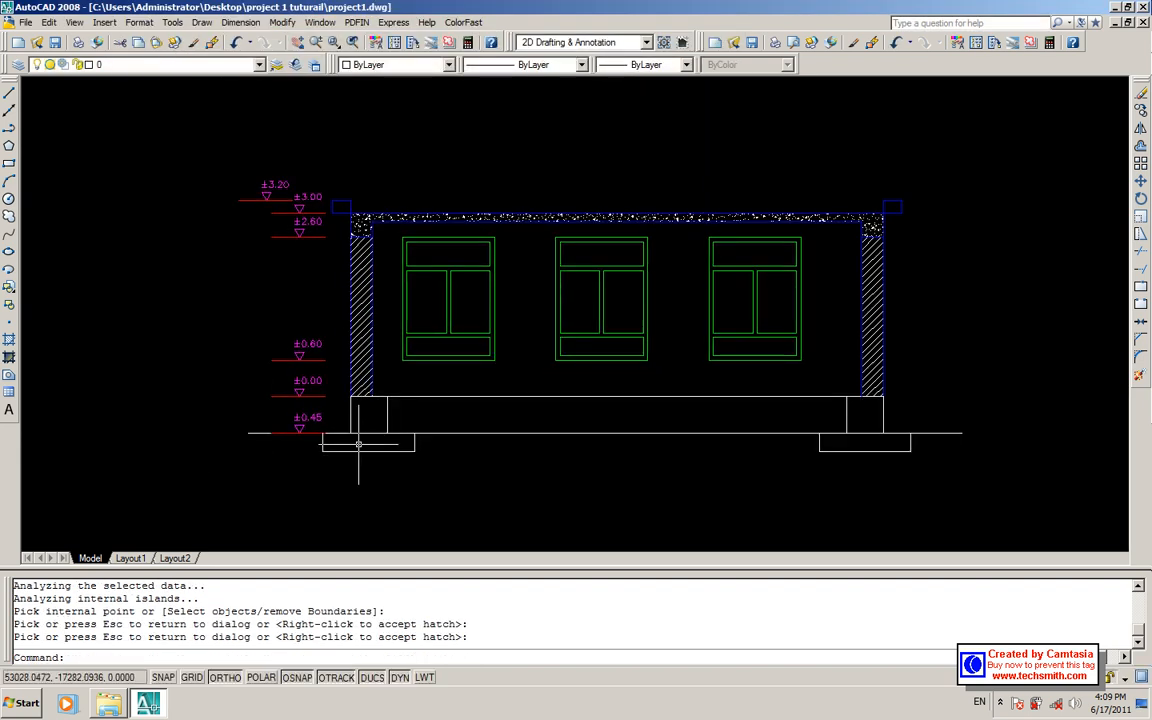
- Hatch the left and right footings with the AR-CONC pattern at scale 1
text(h)
key(Return)
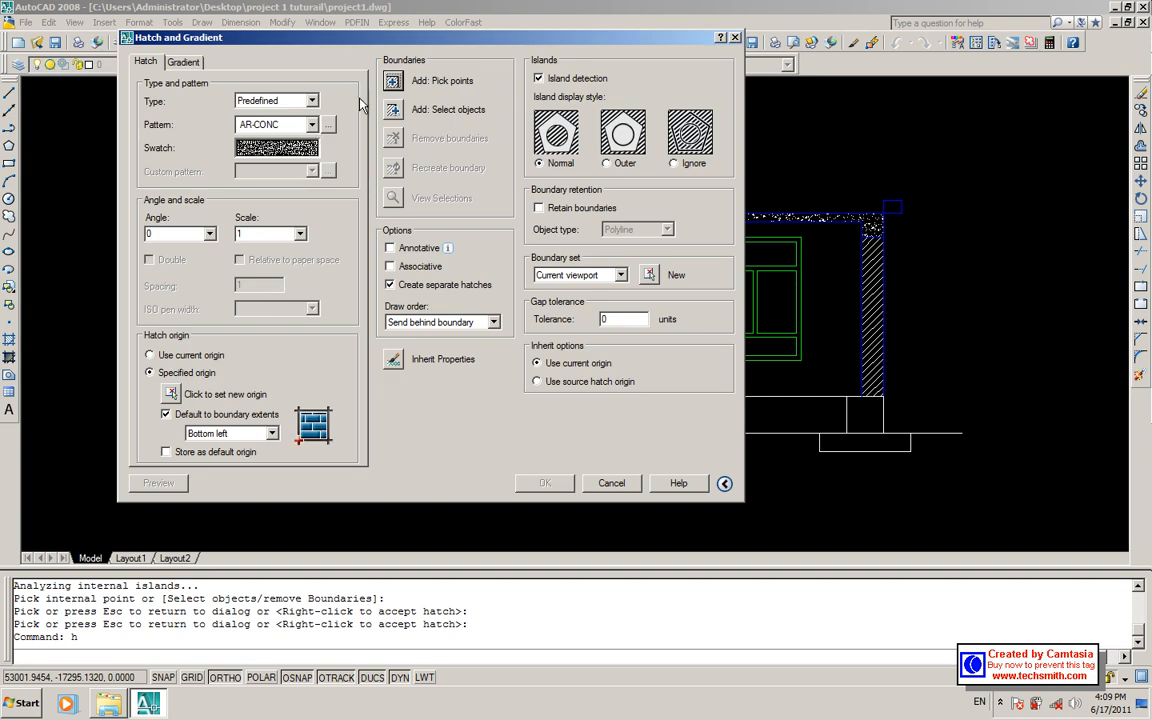
click(392, 81)
click(368, 443)
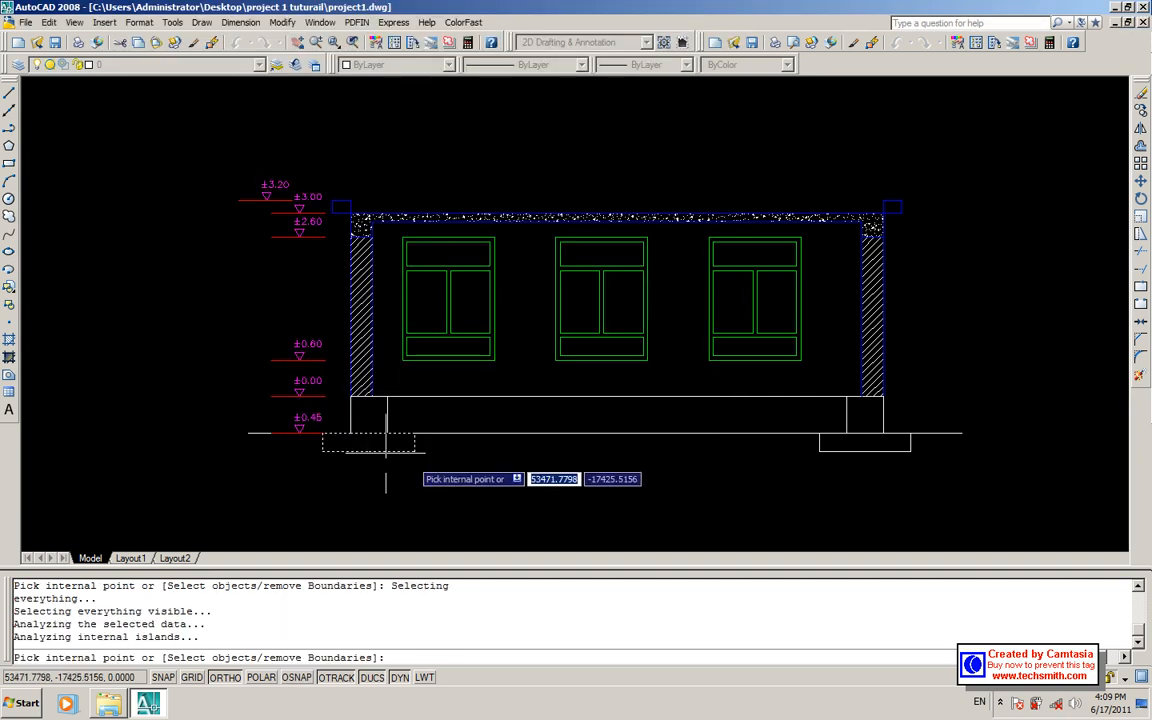
click(876, 447)
right_click(810, 443)
click(835, 451)
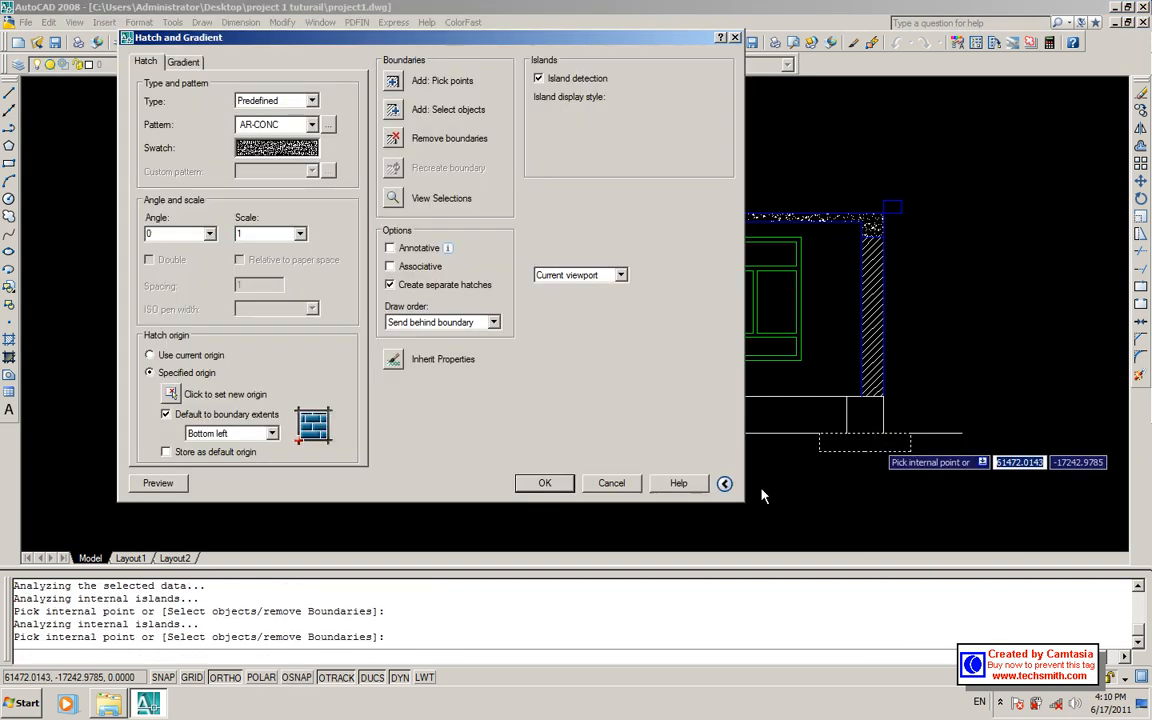
click(158, 483)
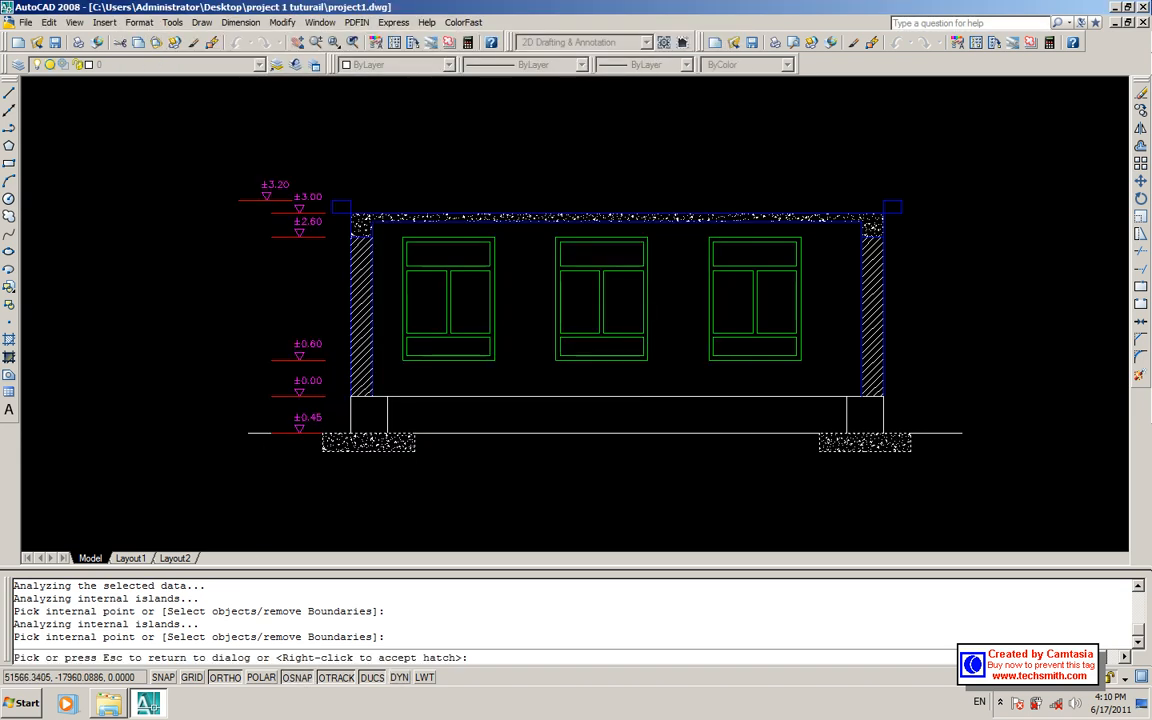
right_click(853, 463)
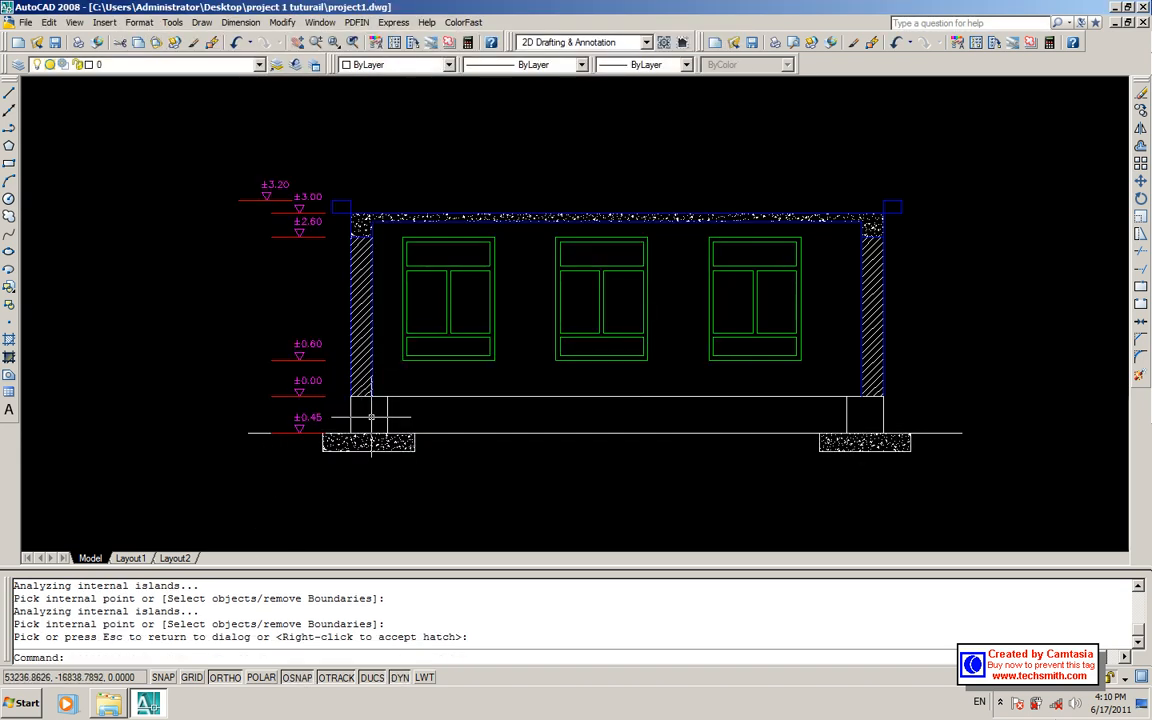
- Start another hatch with the predefined GRAVEL pattern and pick the areas inside the left and right plinths as its boundary
text(h)
key(Return)
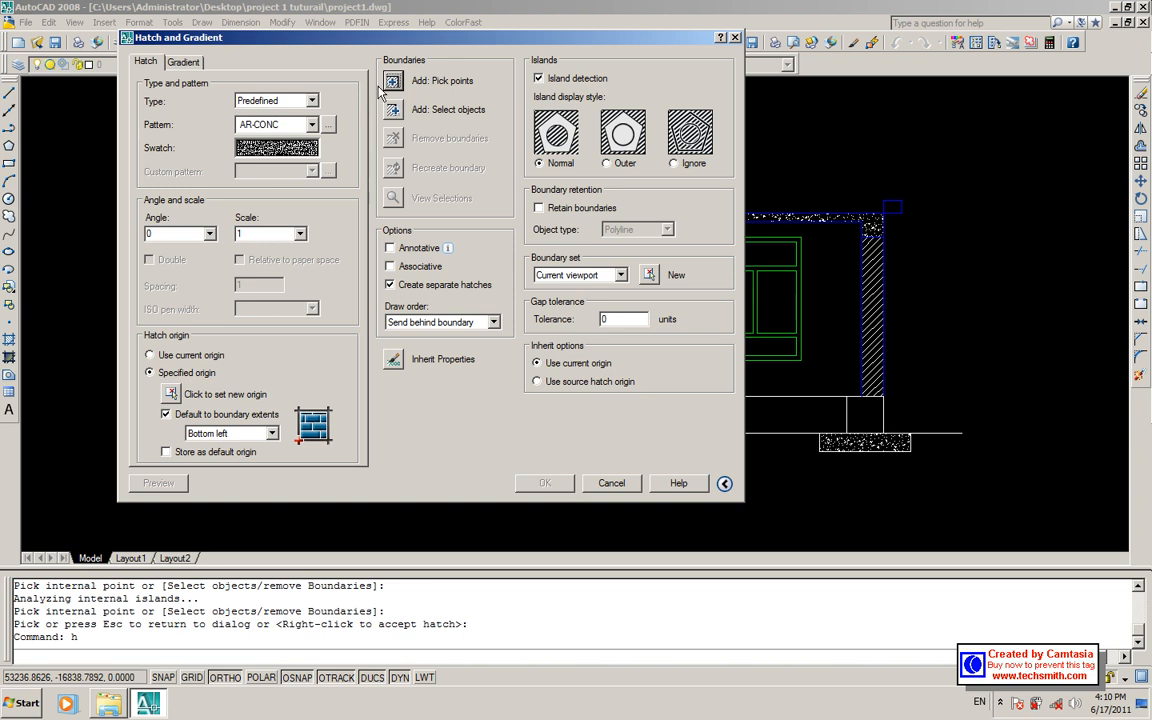
click(276, 147)
scroll(253, 303, down, 5)
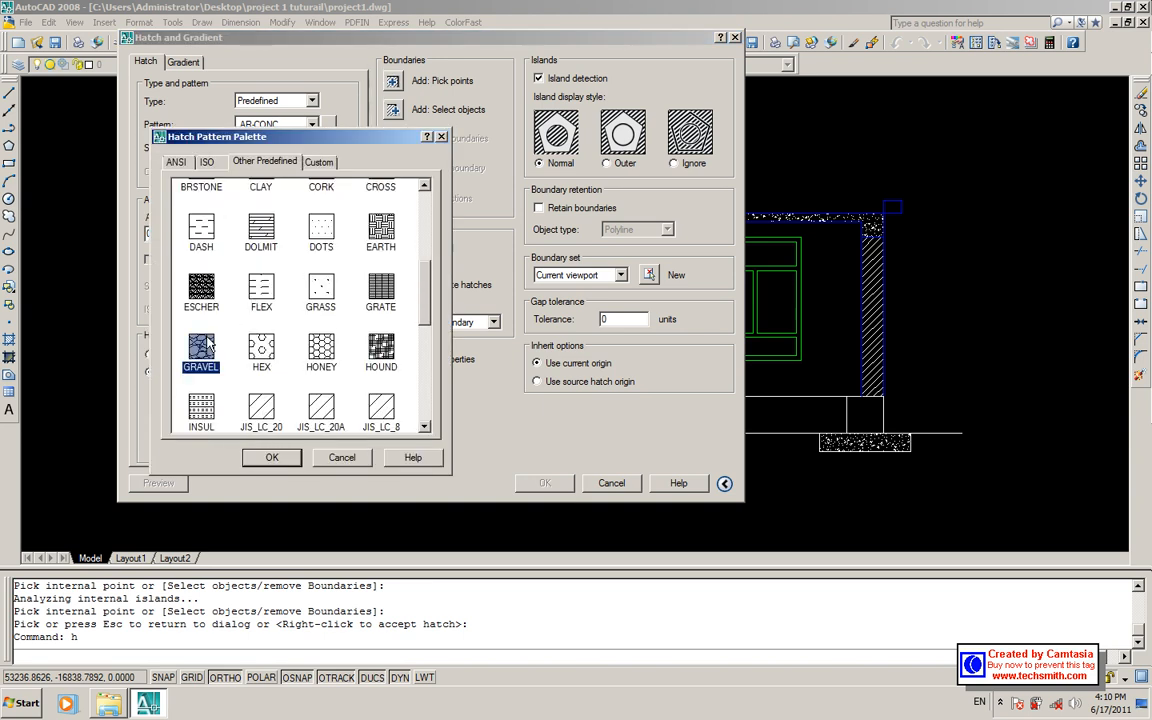
click(290, 457)
click(407, 86)
click(368, 414)
click(852, 410)
right_click(862, 404)
click(885, 411)
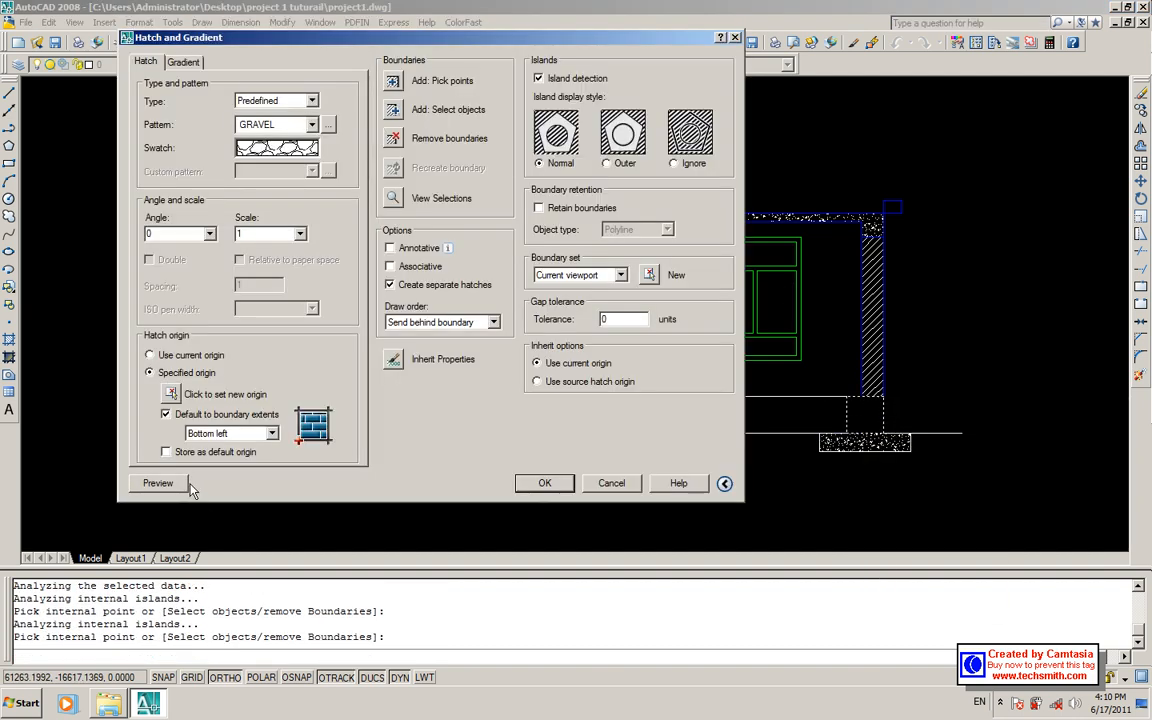
- Preview the GRAVEL hatch at scale 1 and apply it to both plinths
click(160, 483)
scroll(345, 417, up, 3)
key(Escape)
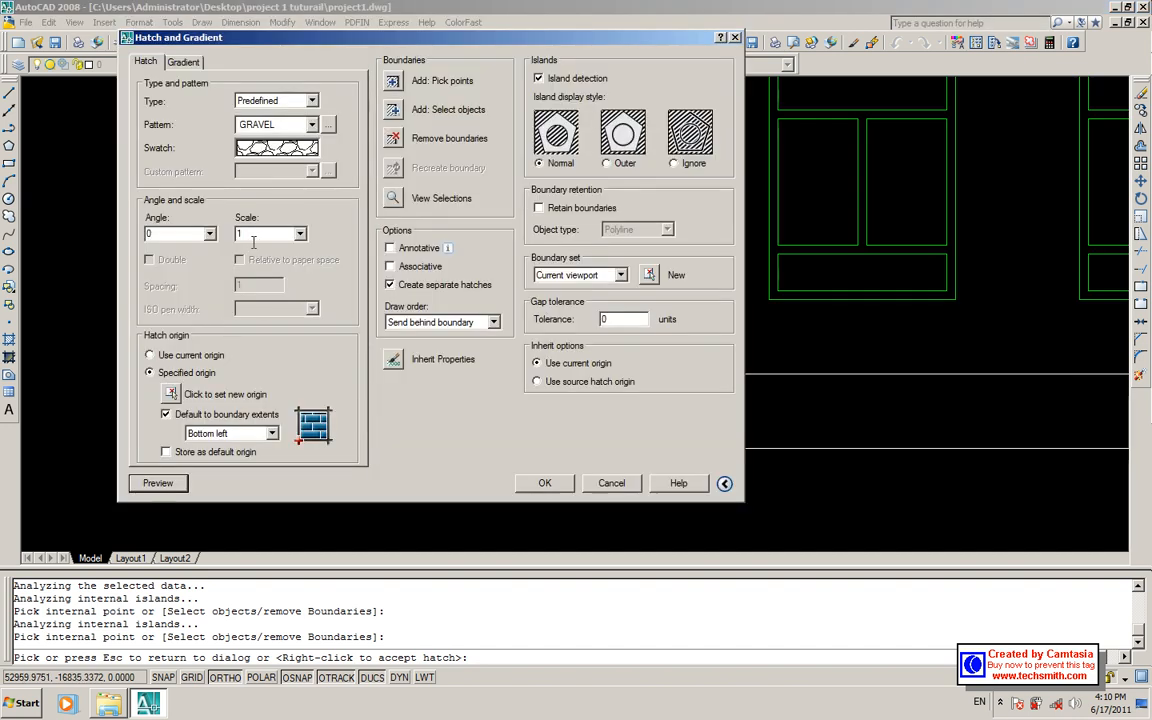
click(170, 484)
right_click(235, 376)
scroll(235, 375, down, 4)
scroll(306, 386, up, 1)
middle_drag(296, 396, 332, 396)
scroll(331, 395, up, 1)
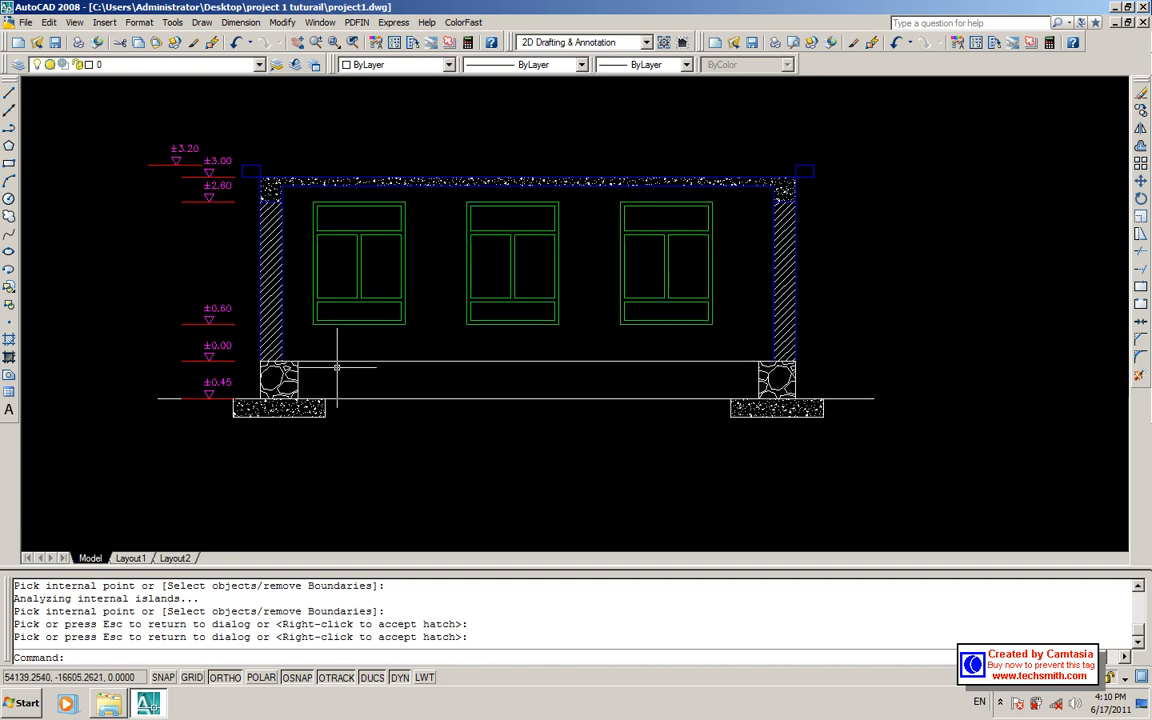
text(tr)
key(Return)
key(Return)
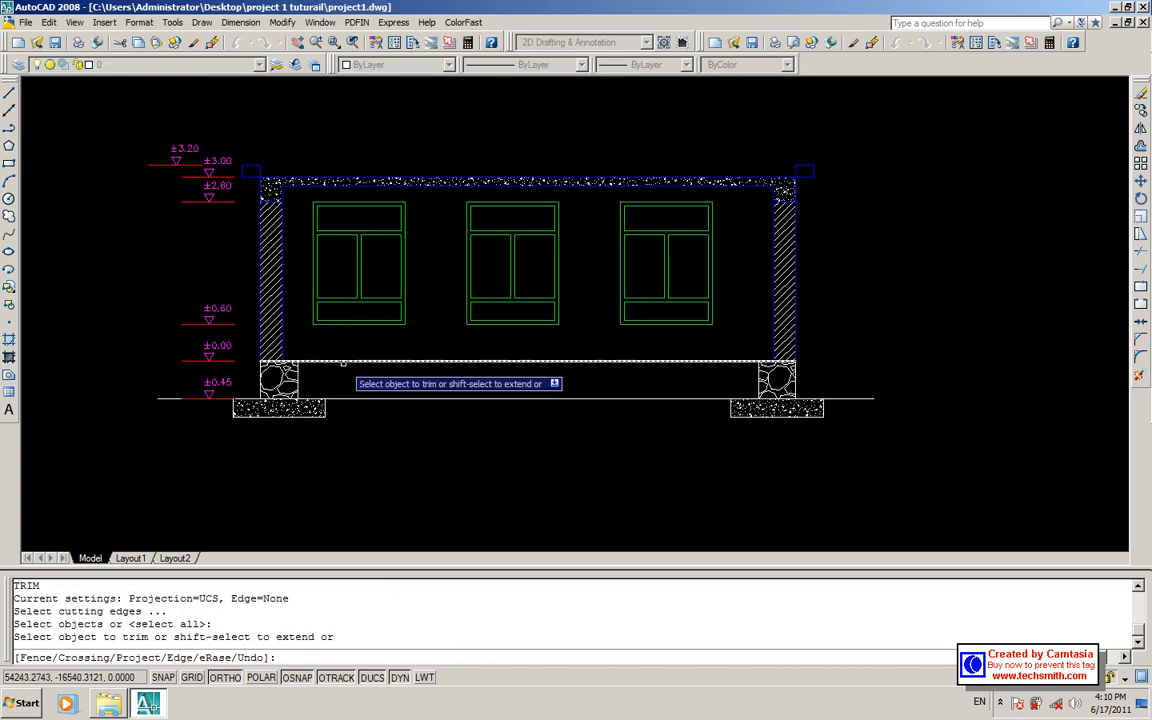
key(Escape)
- Draw a line along floor level between the inner top corners of the left and right plinths
text(l)
key(Return)
click(297, 361)
click(777, 361)
key(Return)
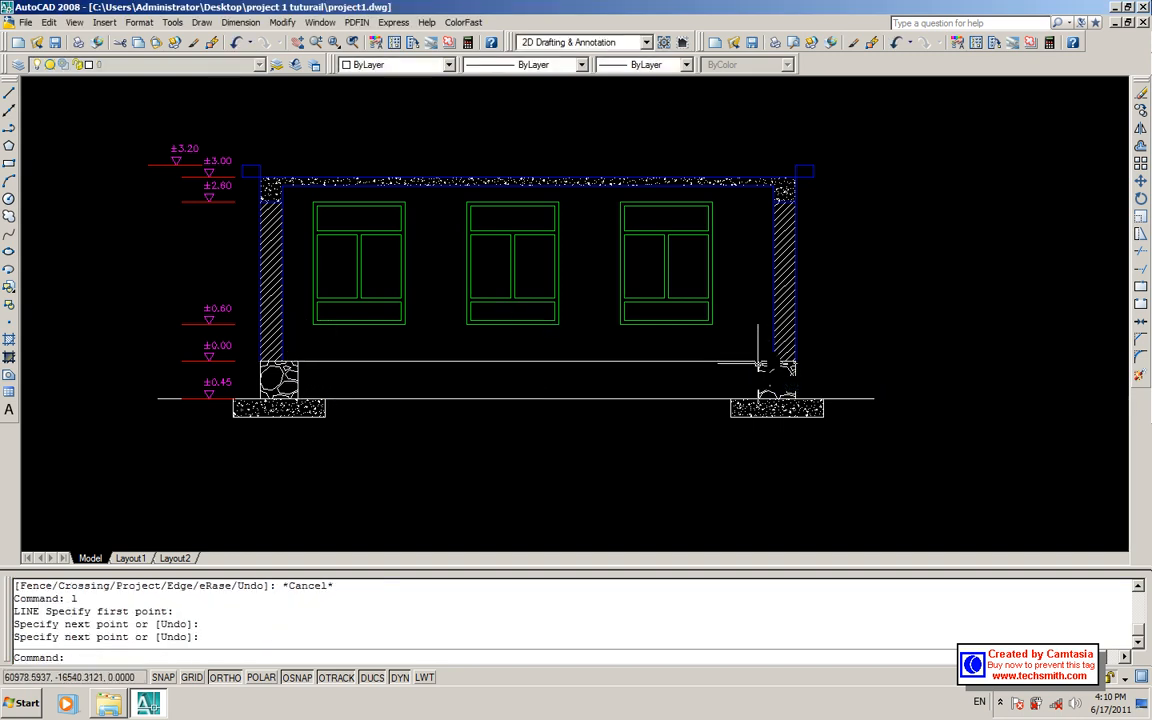
- Try to offset the floor line between the plinths 5 units downward
text(o)
key(Return)
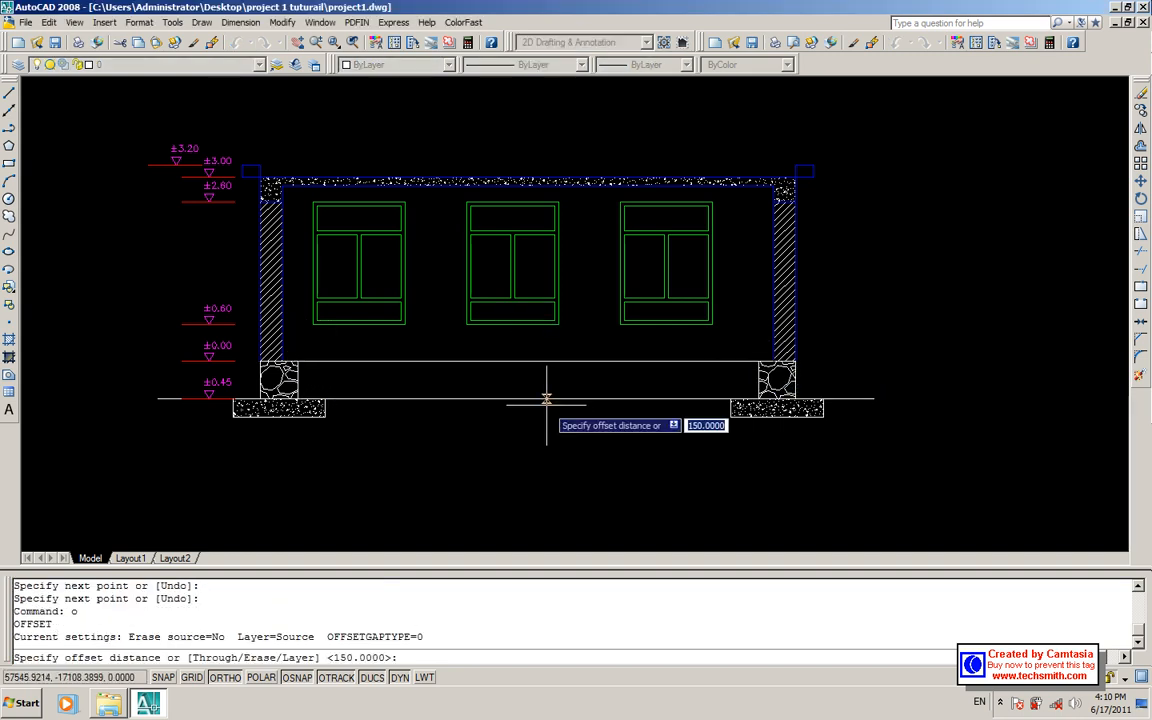
text(5)
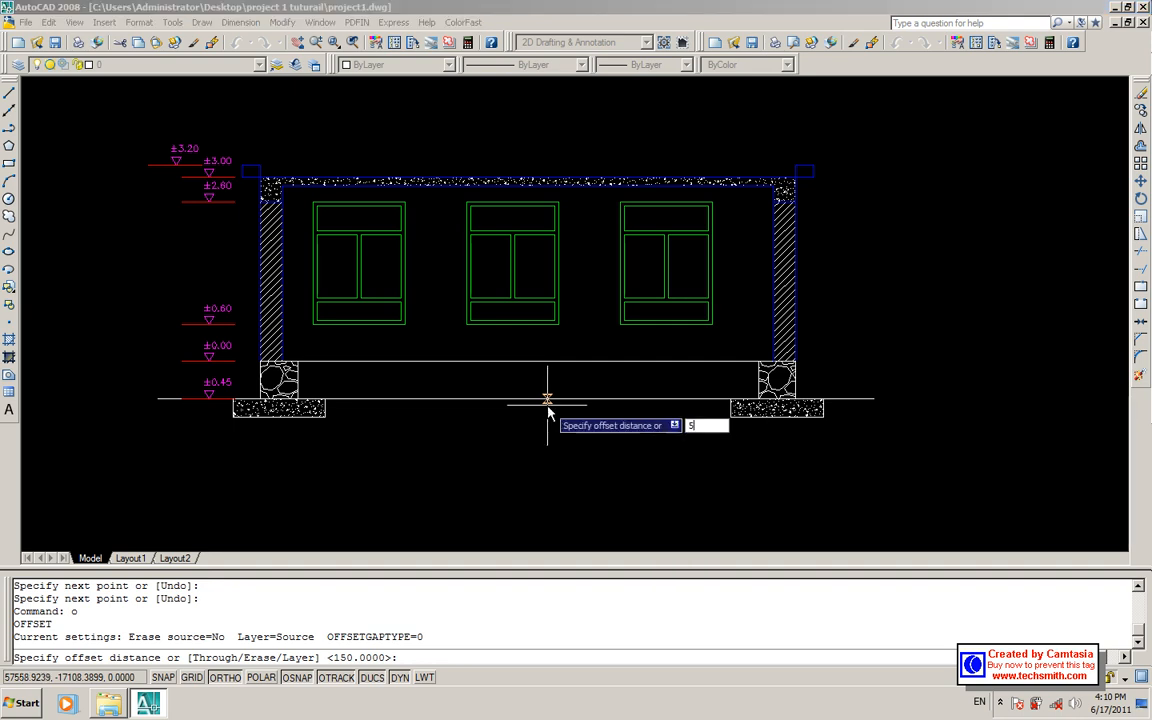
key(Return)
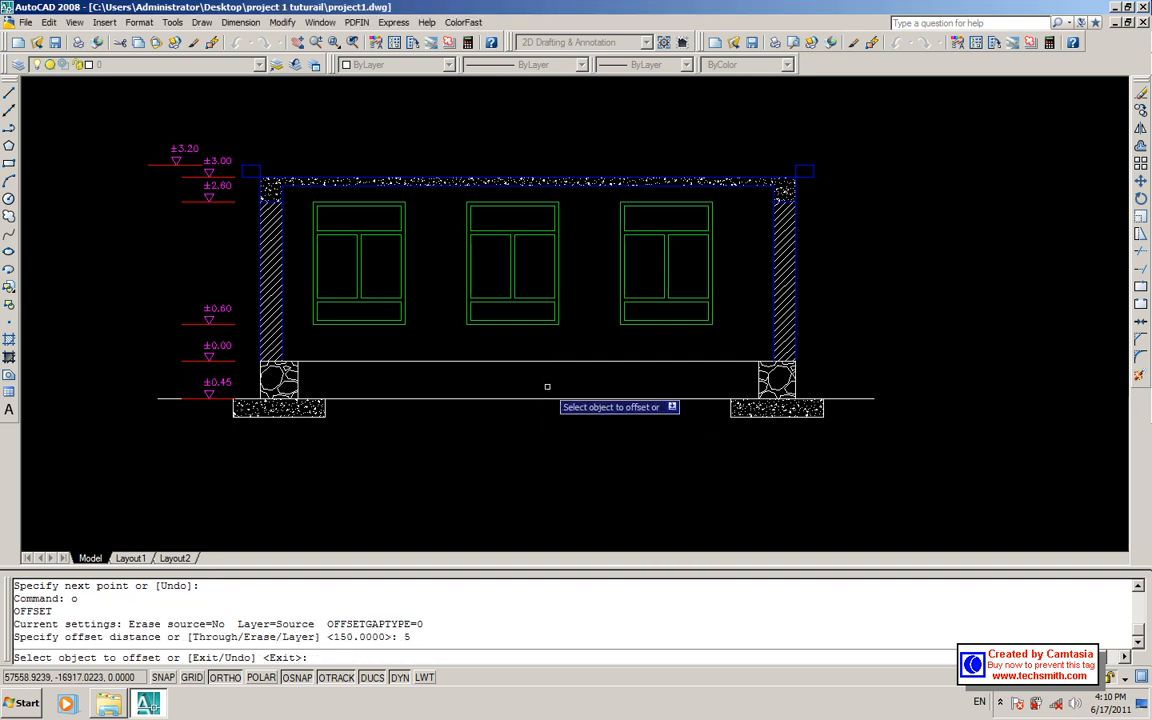
click(548, 362)
click(540, 393)
text(u)
key(Return)
key(Return)
- Offset the floor line between the plinths 50 units downward
key(Return)
text(50)
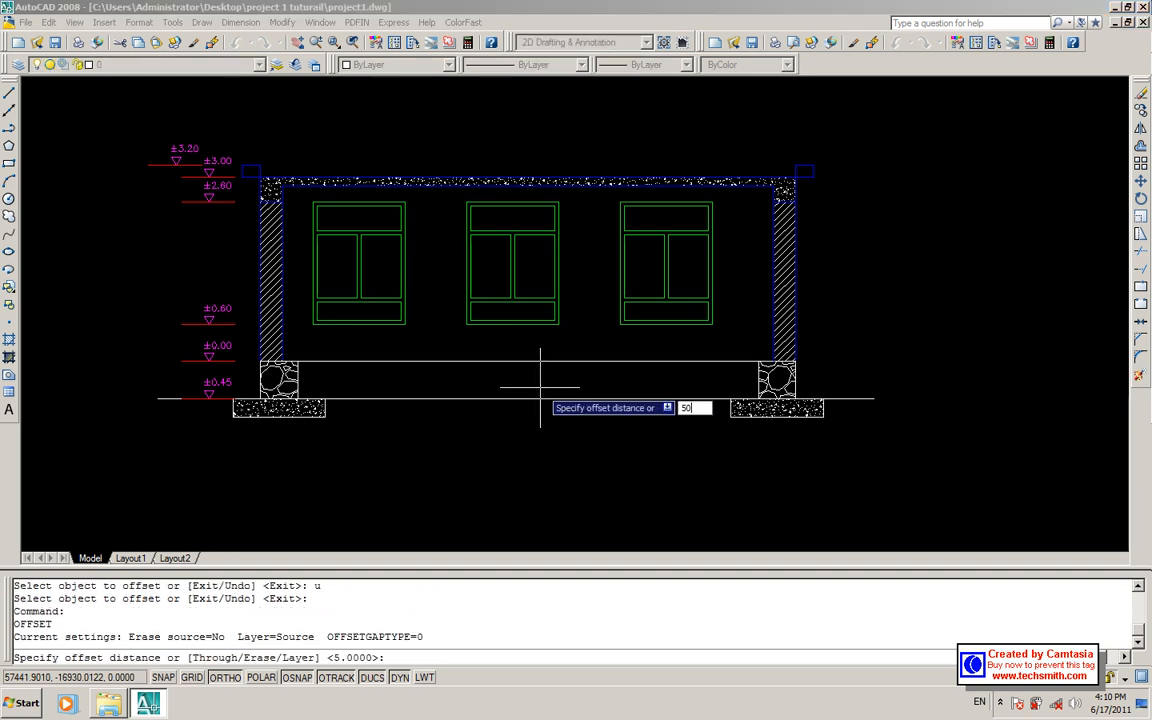
key(Return)
click(545, 362)
click(540, 400)
key(Return)
- Offset the lower of the two floor lines 100 units downward for the next floor layer
key(Return)
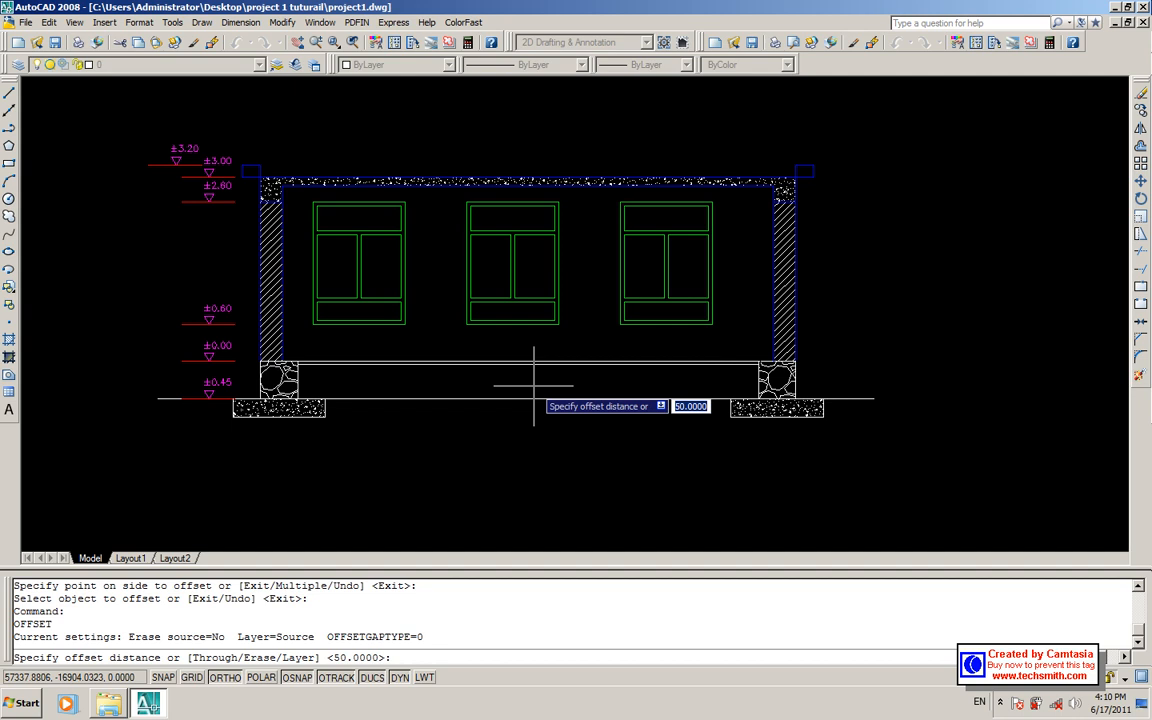
text(1)
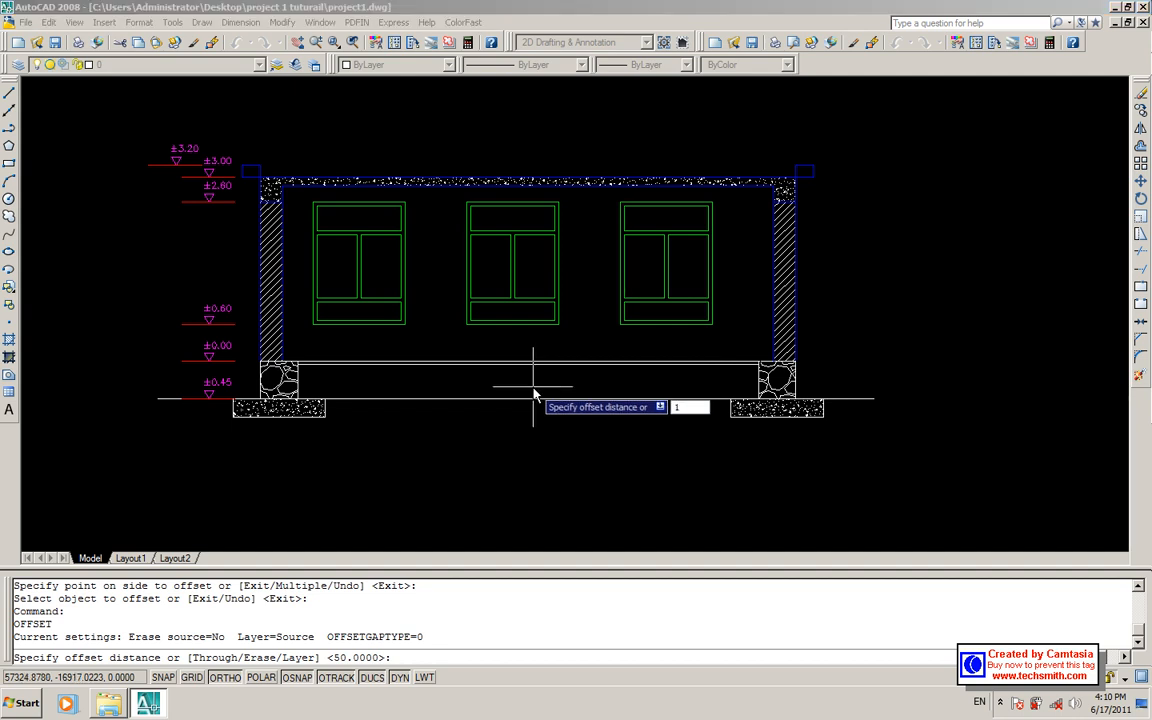
text(00)
key(Return)
click(535, 364)
click(537, 422)
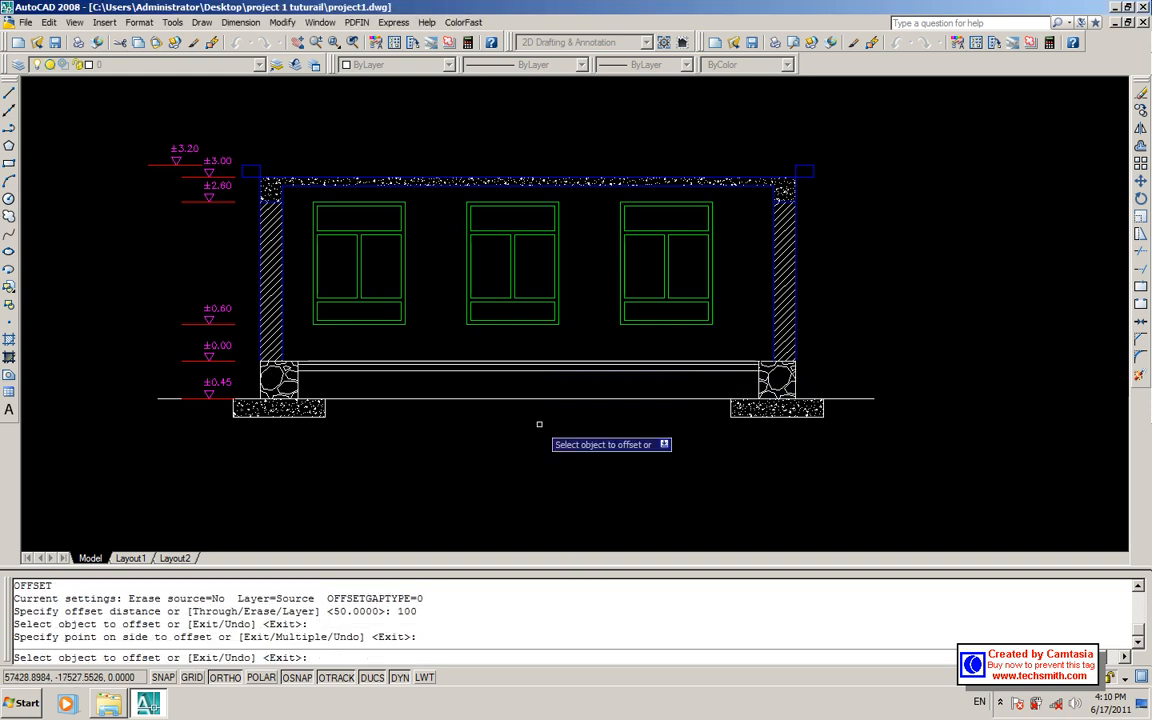
key(Return)
- Offset the lowest floor line 150 units downward to form the bottom floor layer
key(Return)
text(15)
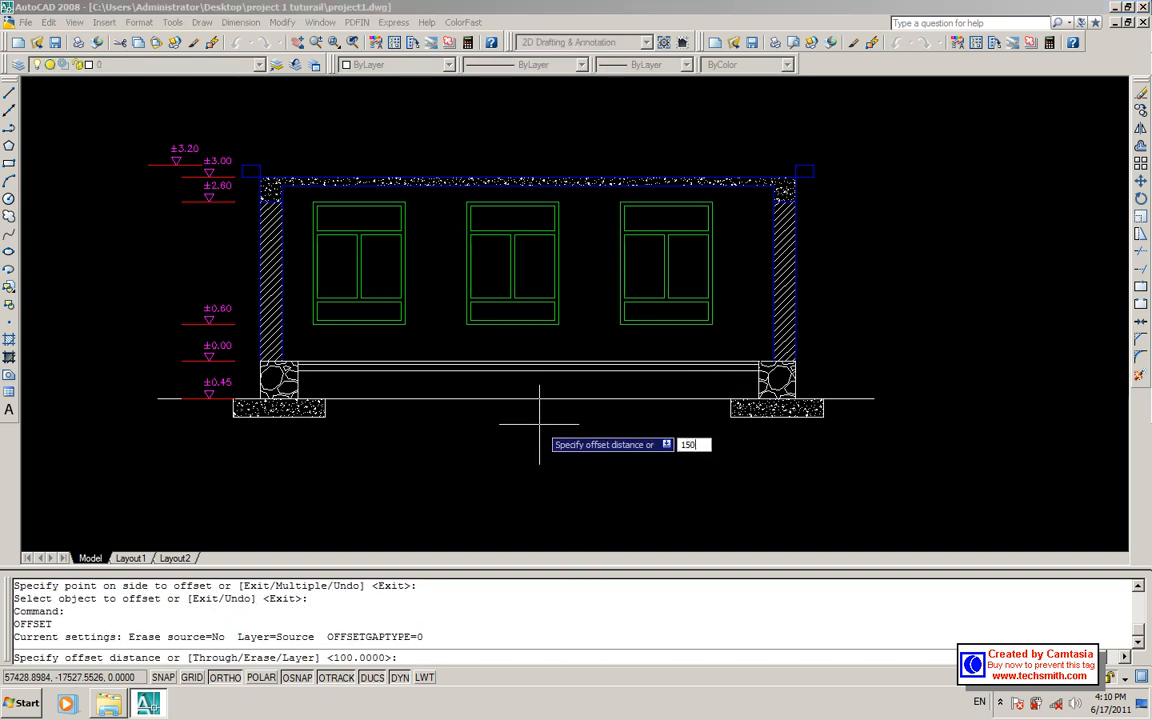
text(0)
key(Return)
click(533, 366)
click(534, 440)
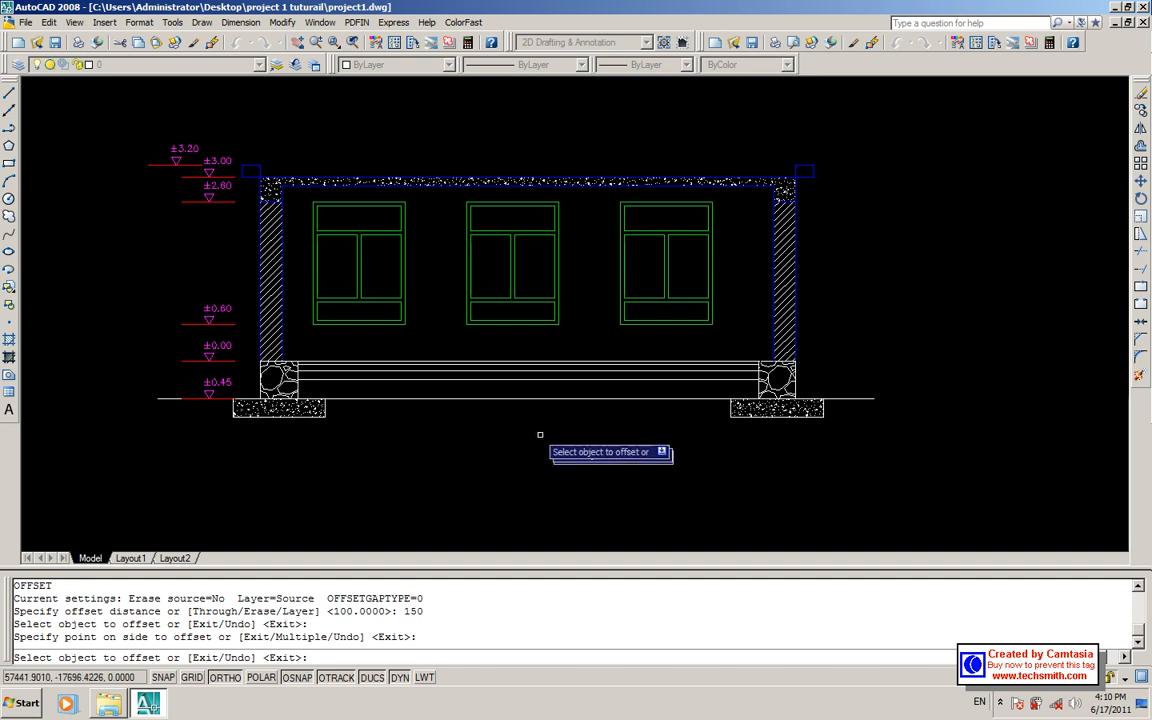
key(Escape)
- Try to erase the whole ground-level line running beneath the plinths
click(522, 399)
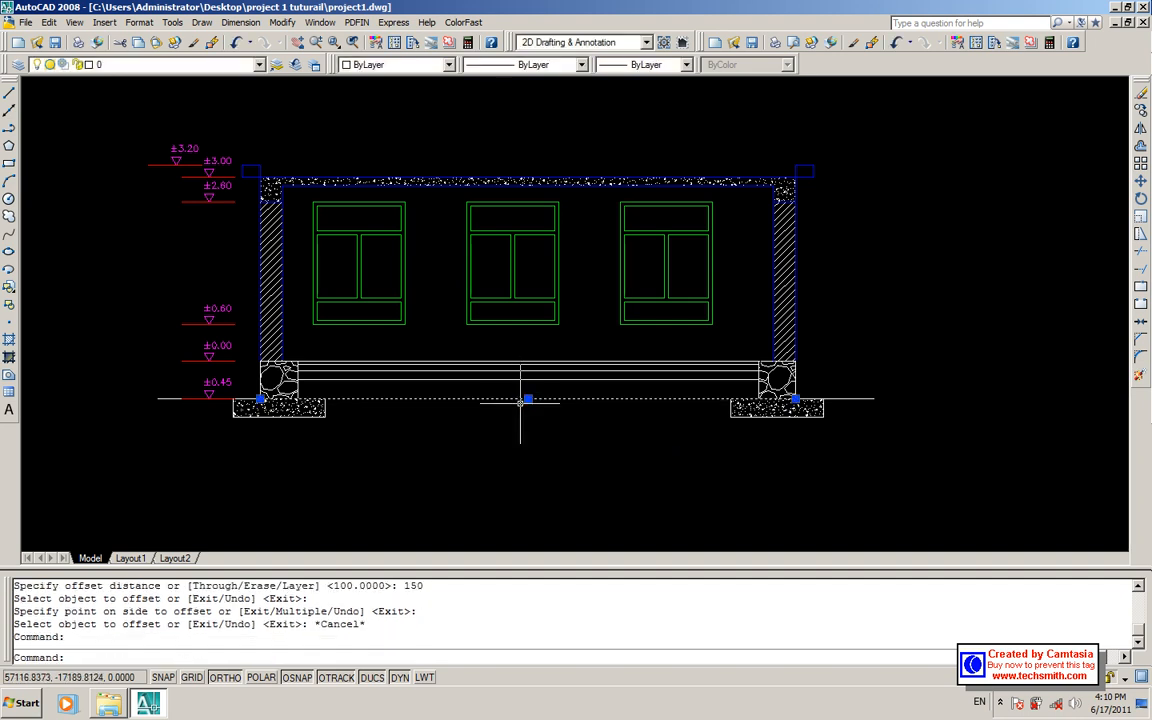
text(e)
key(Return)
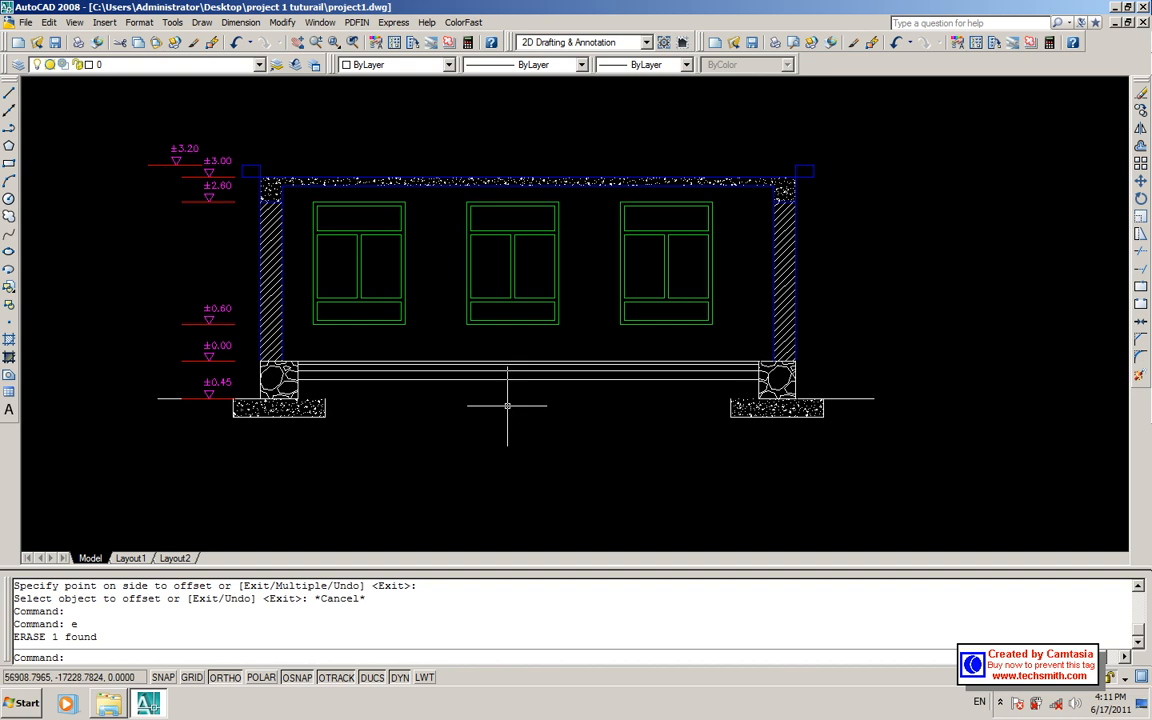
text(u)
key(Return)
- Trim away the part of the ground-level line between the two footings
text(tr)
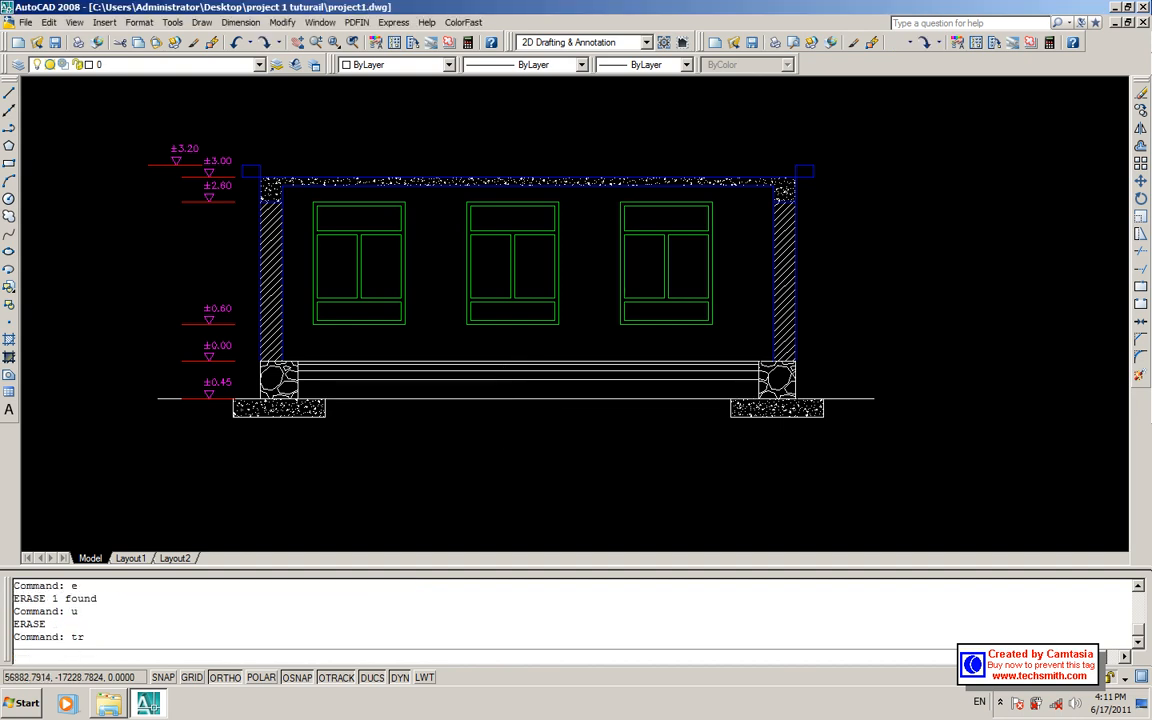
key(Return)
key(Return)
click(500, 399)
key(Escape)
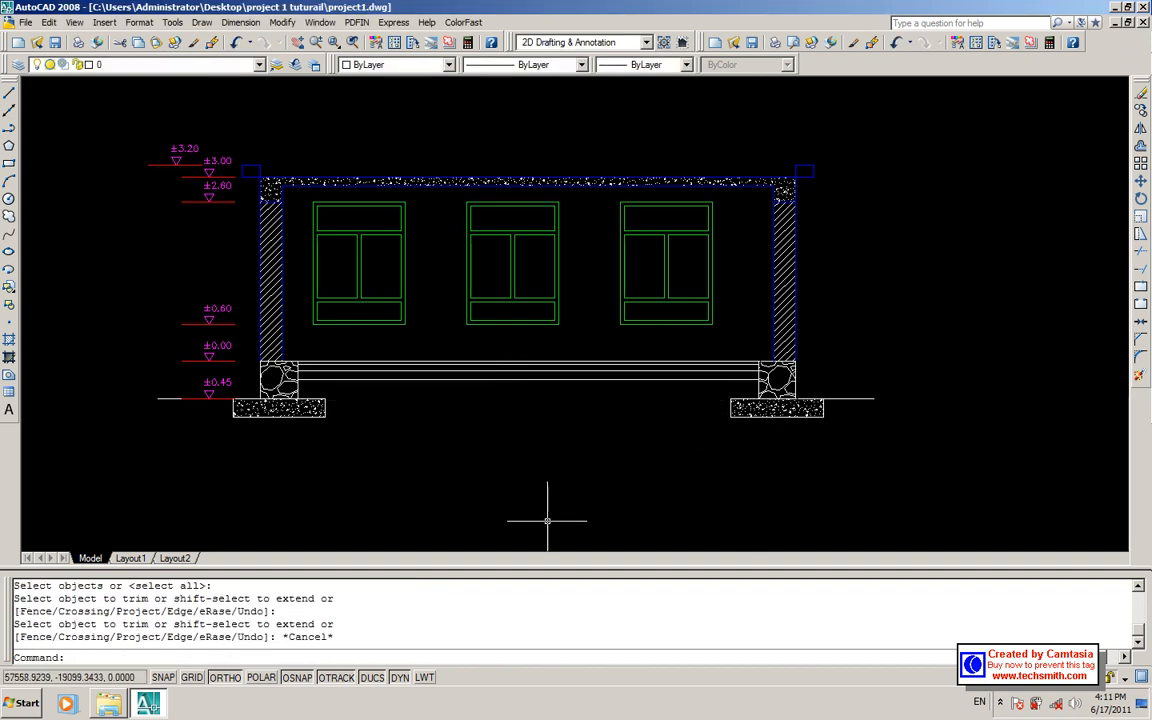
text(l)
key(Return)
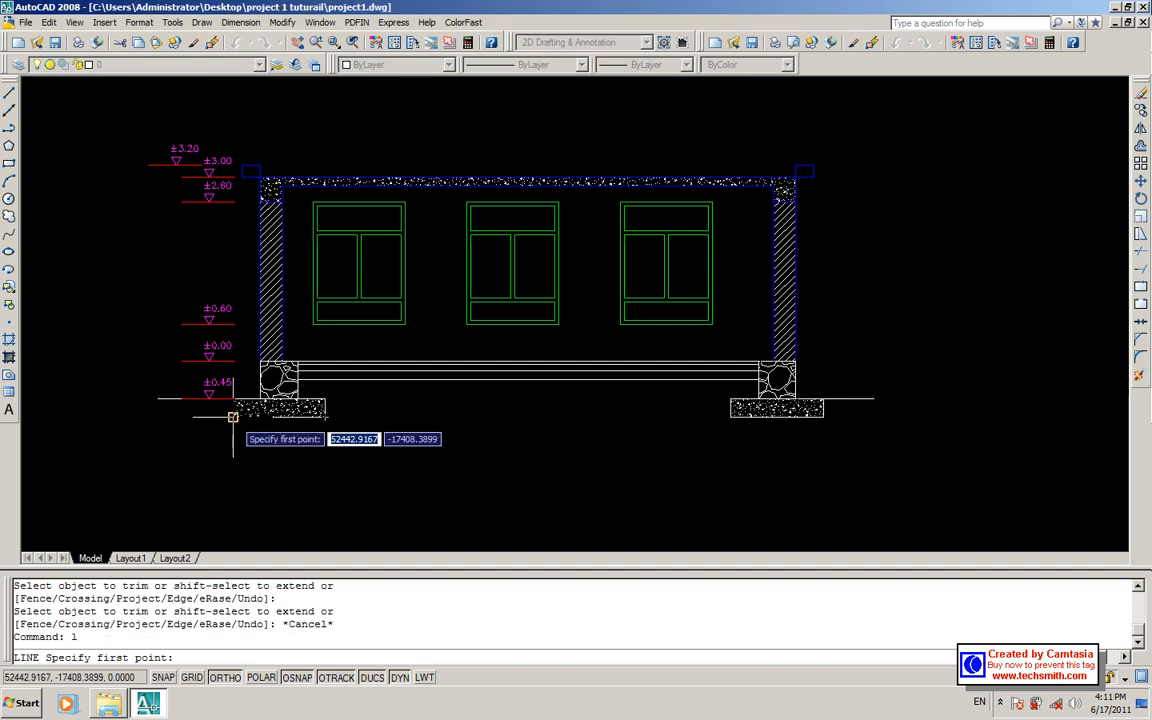
key(Escape)
- With Ortho off, draw a wavy spline from the left footing's lower outer corner beneath both footings to the ground line beyond the right footing
text(s)
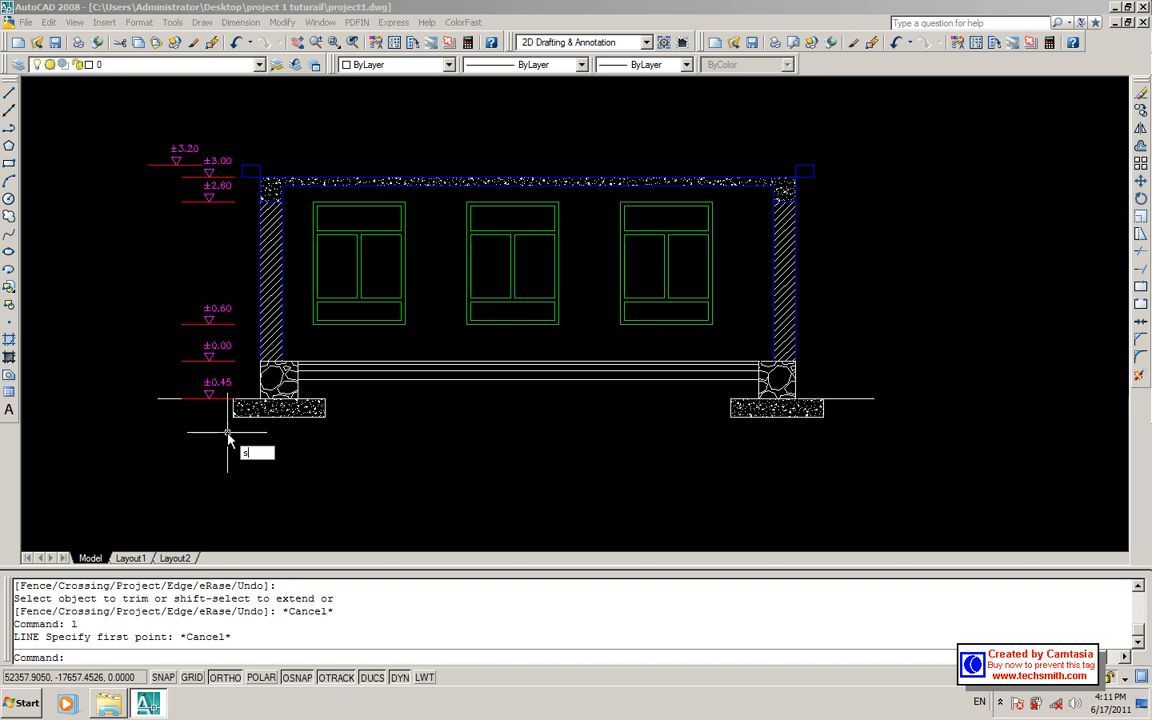
text(pl)
key(Return)
click(326, 416)
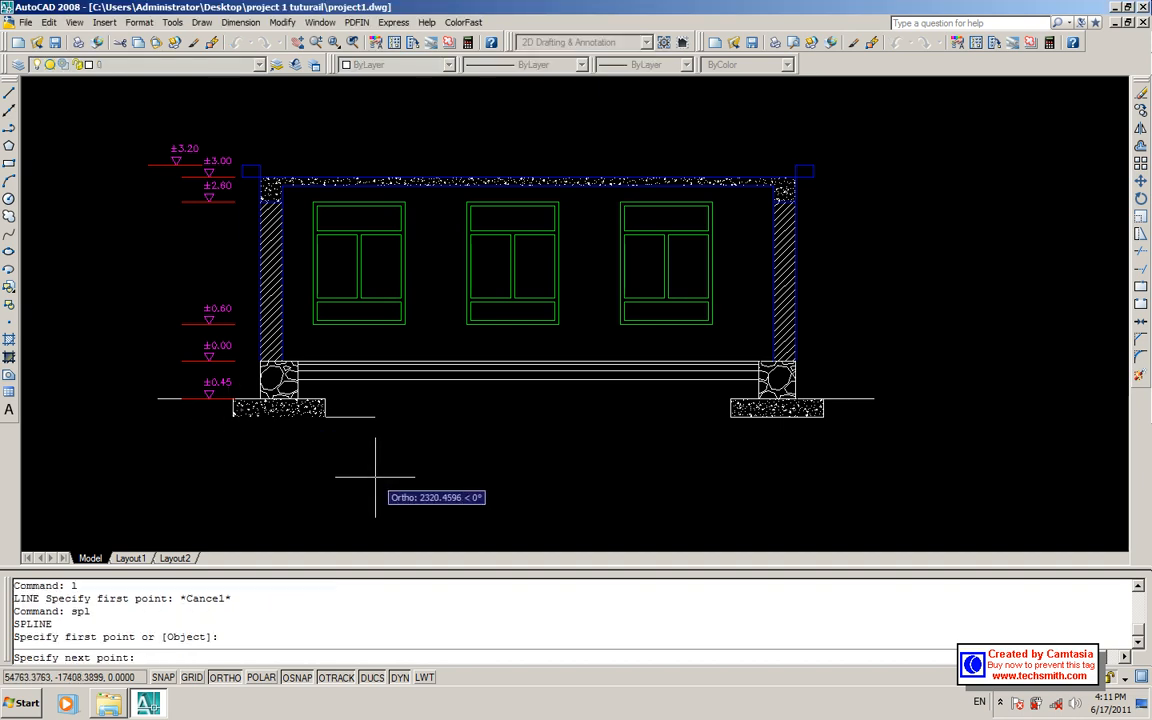
key(F8)
click(318, 438)
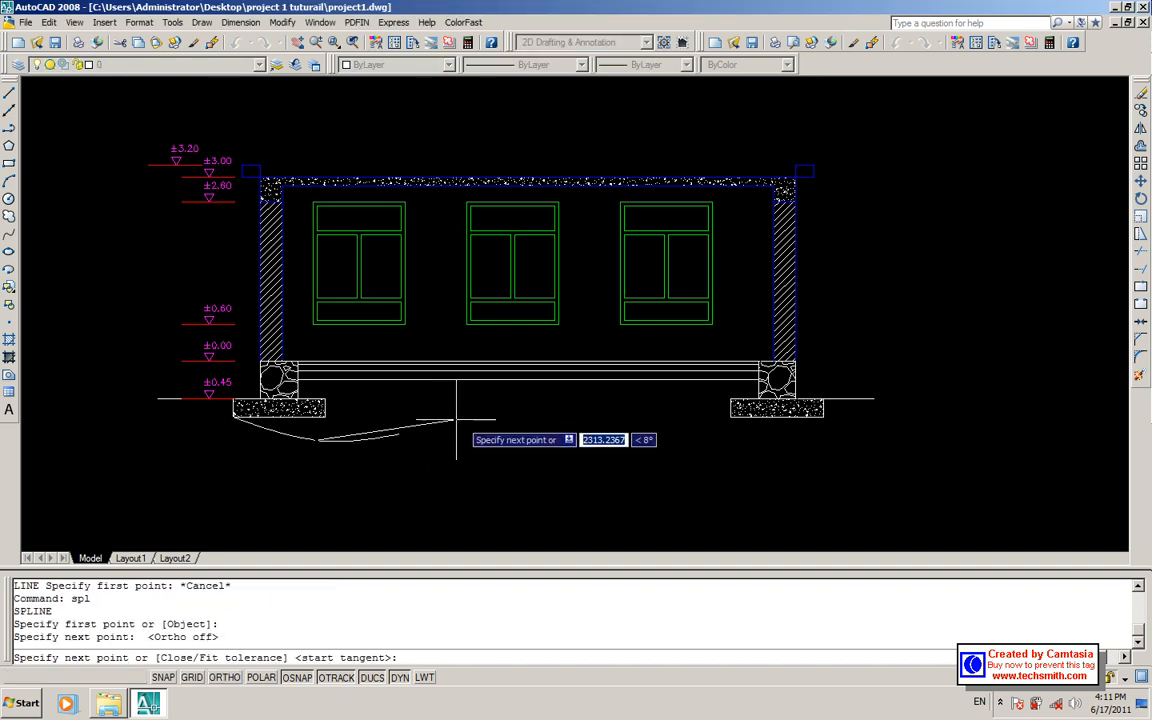
click(538, 414)
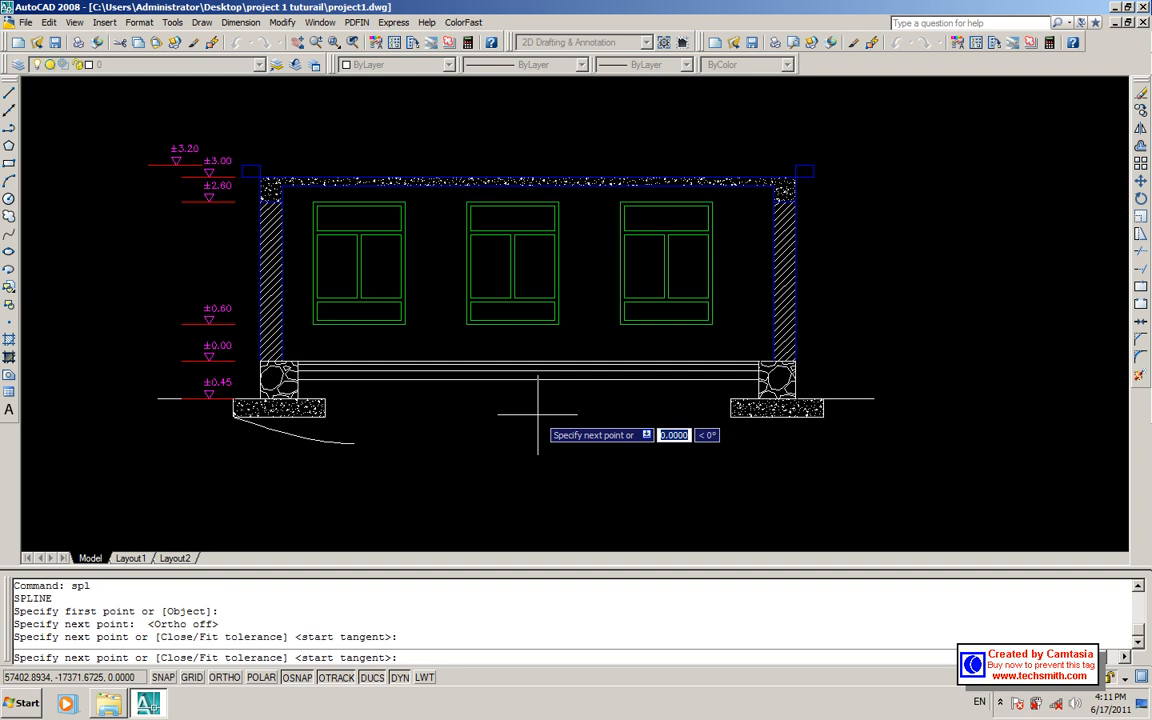
click(745, 457)
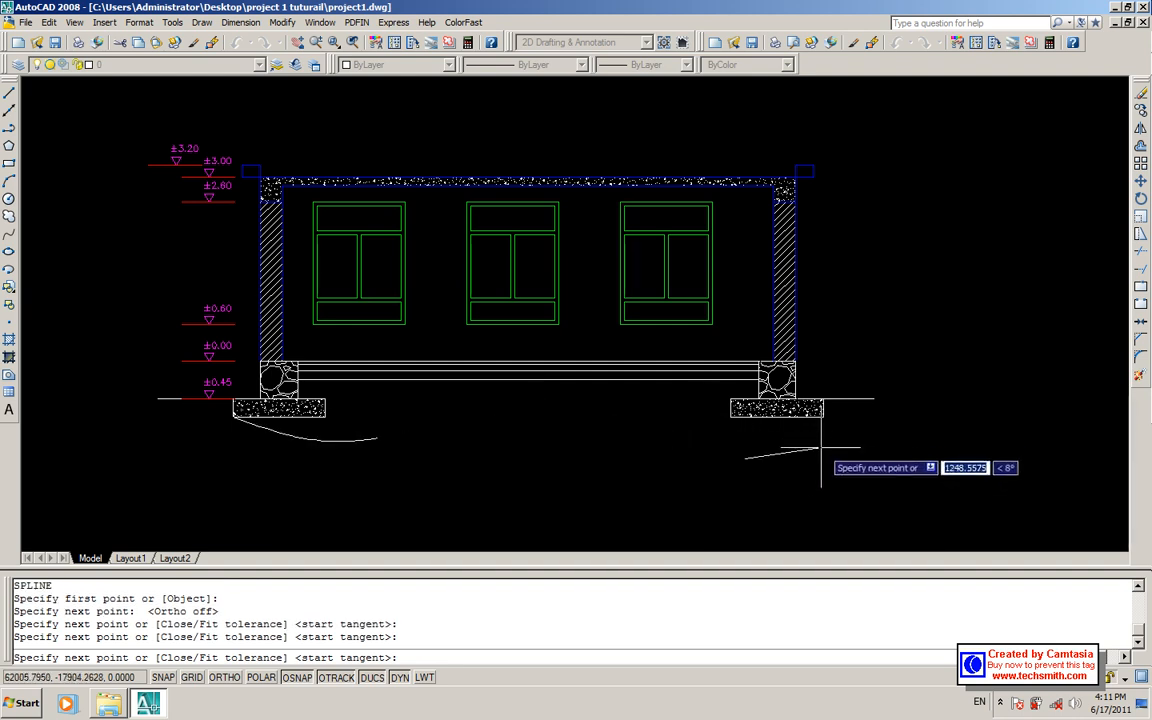
click(852, 399)
key(Return)
key(Return)
key(Return)
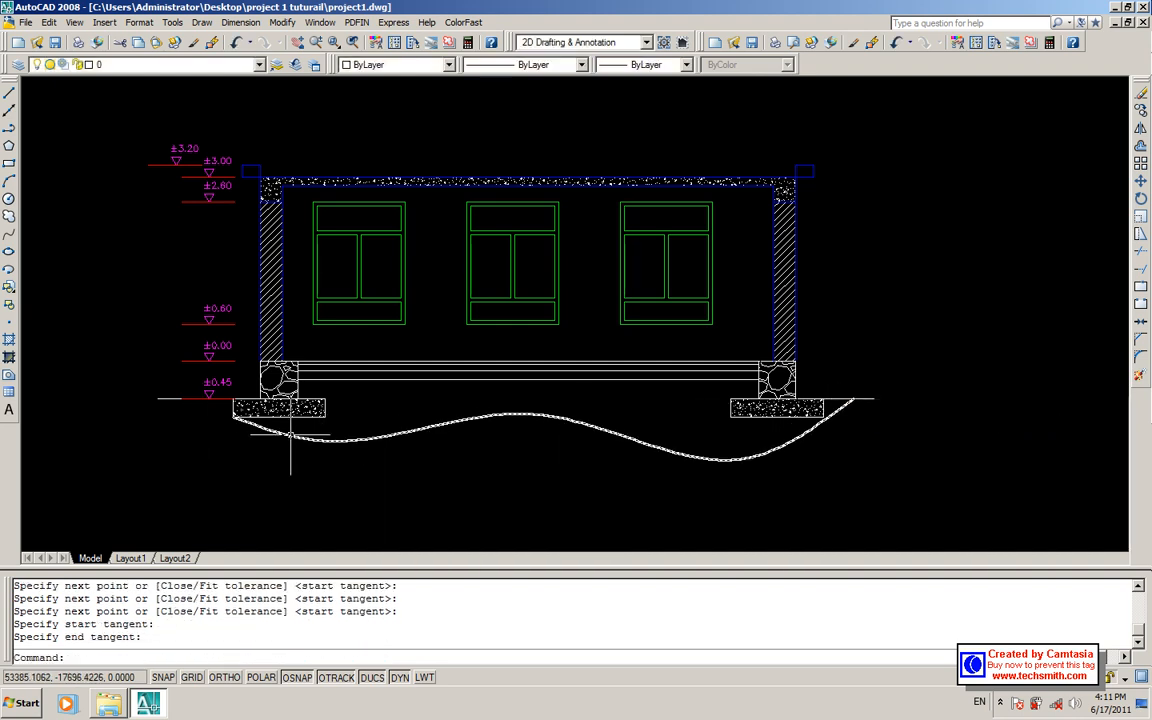
- Stretch the wavy spline's left end up to the ground line beyond the left footing
click(216, 427)
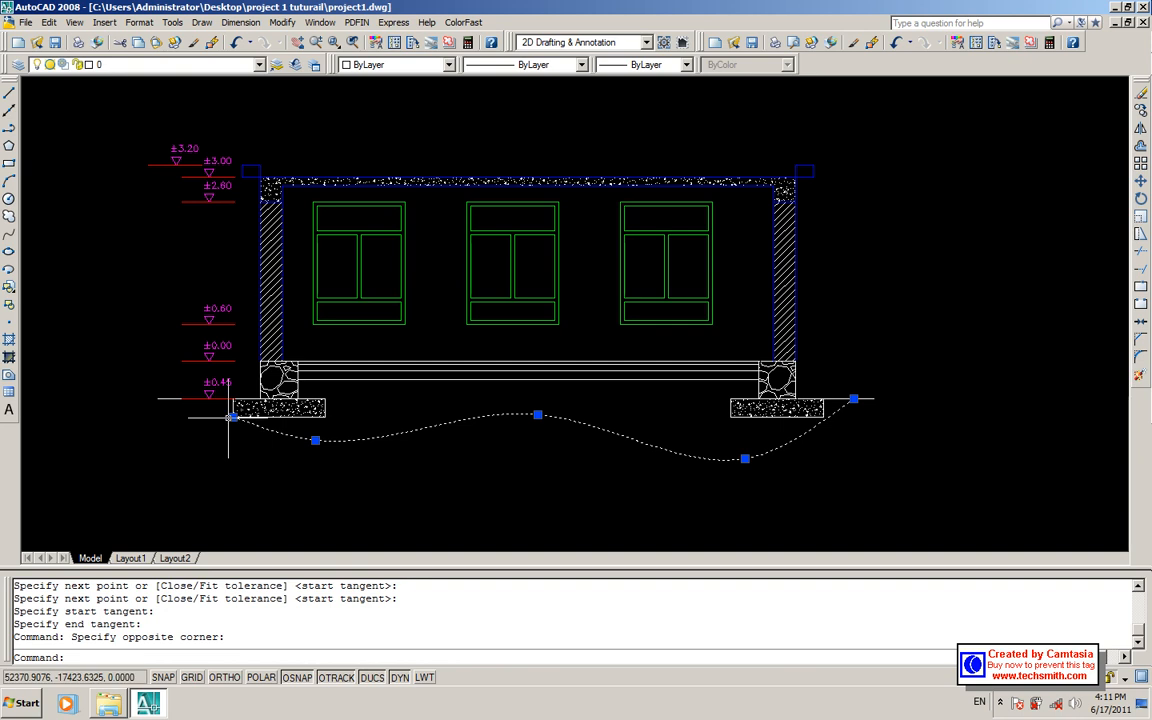
click(232, 417)
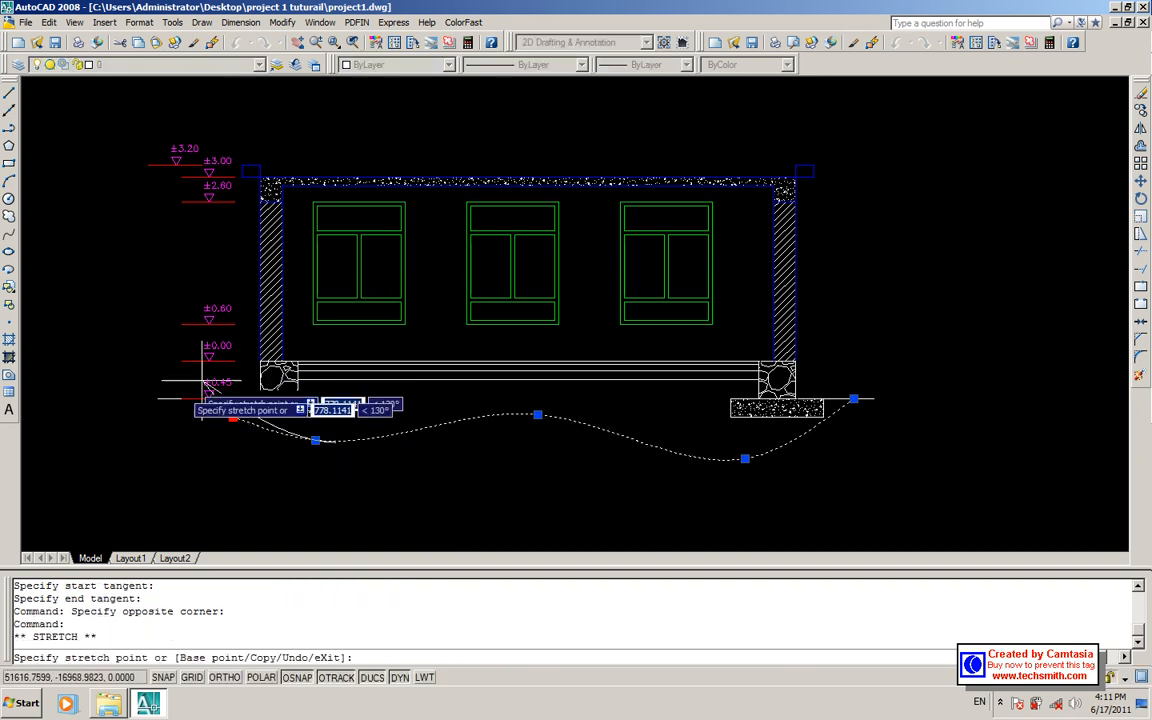
key(Escape)
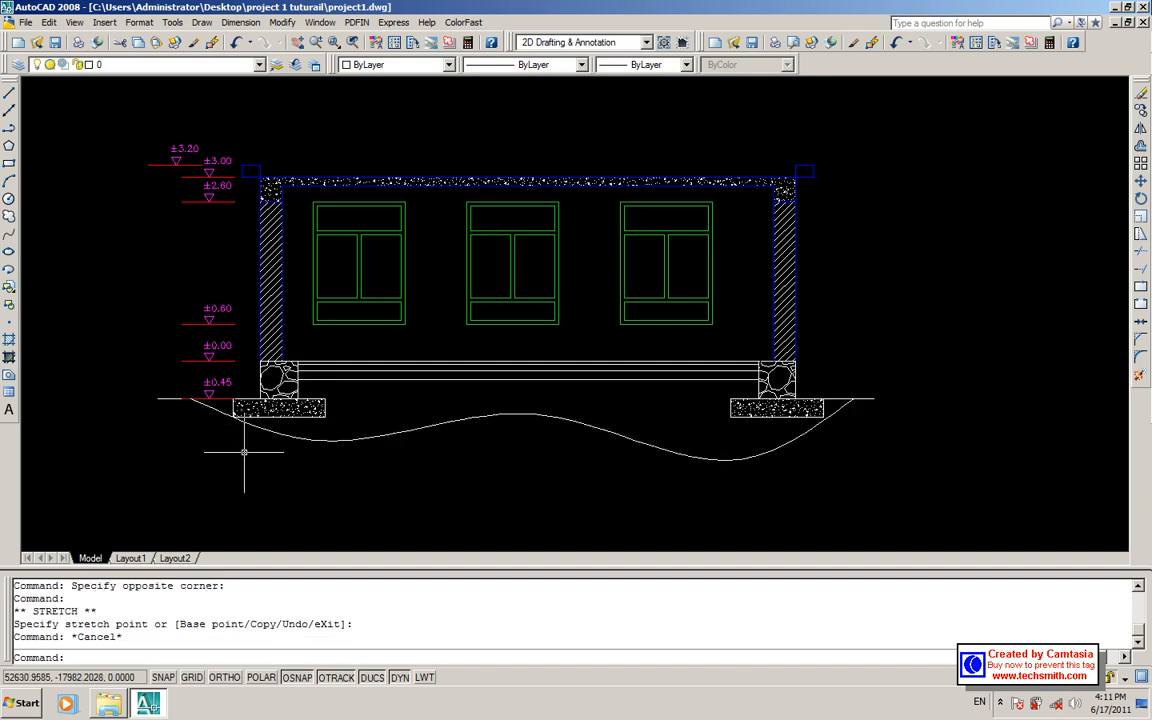
scroll(250, 433, up, 5)
click(221, 418)
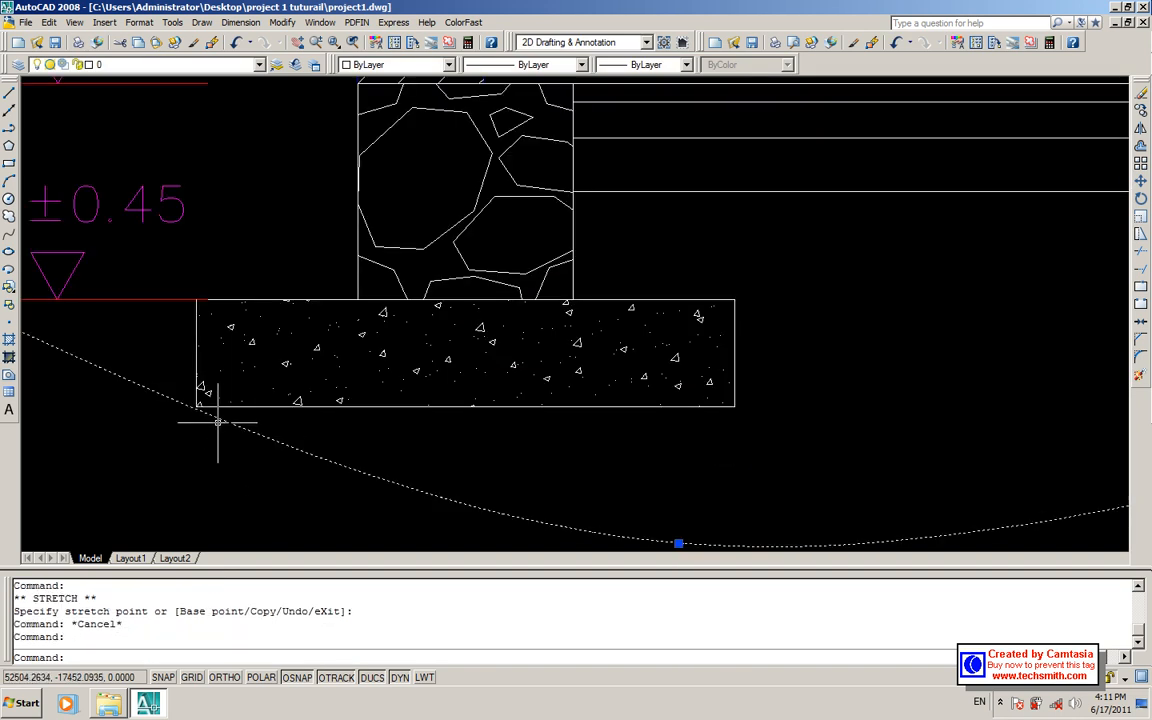
key(Escape)
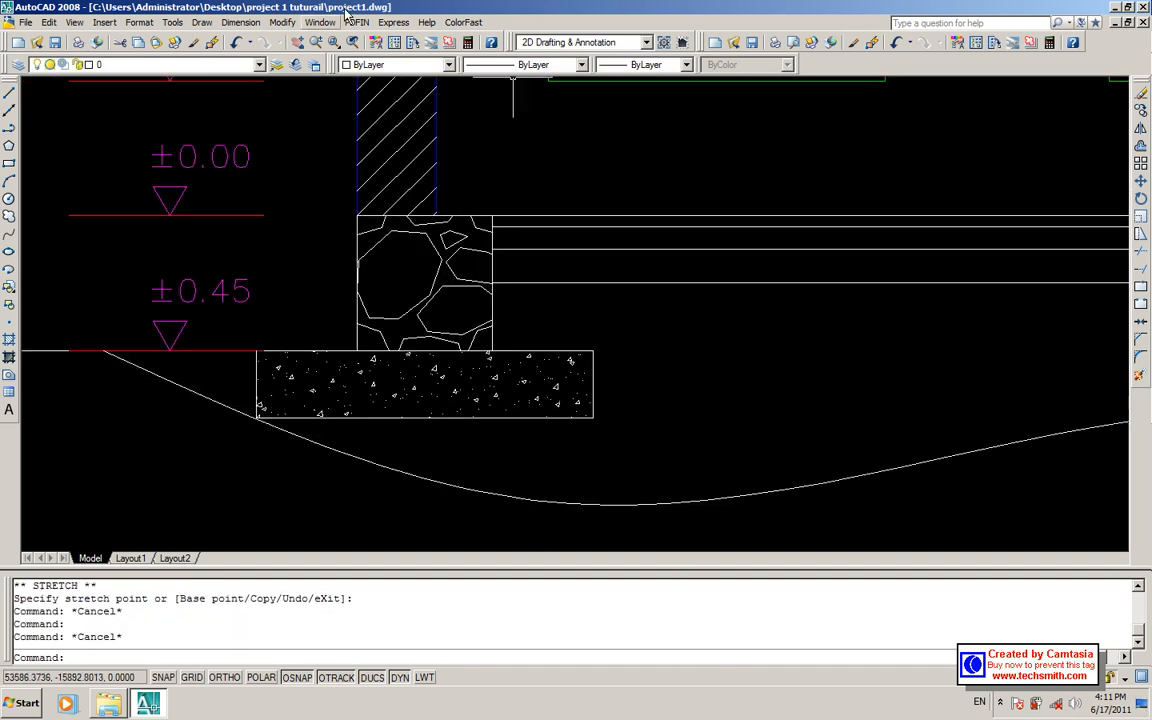
scroll(390, 343, down, 6)
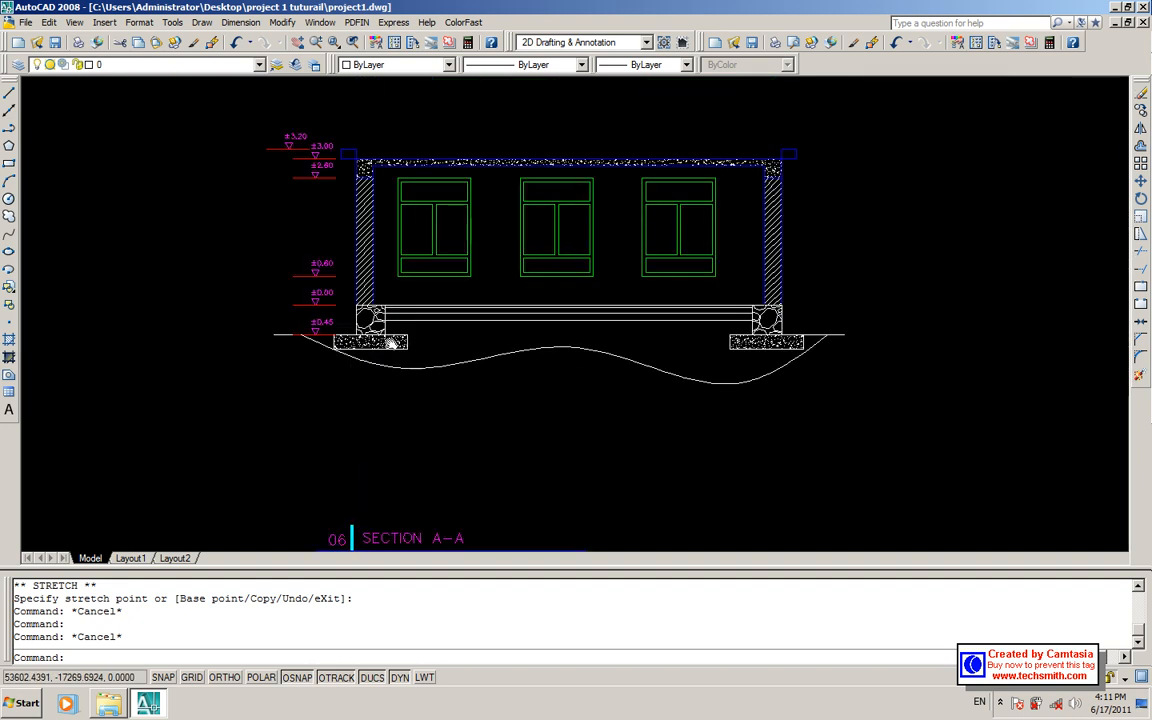
- Try to hatch the area between the floor layers and the wavy spline with the EARTH pattern
middle_drag(391, 343, 385, 359)
text(h)
key(Return)
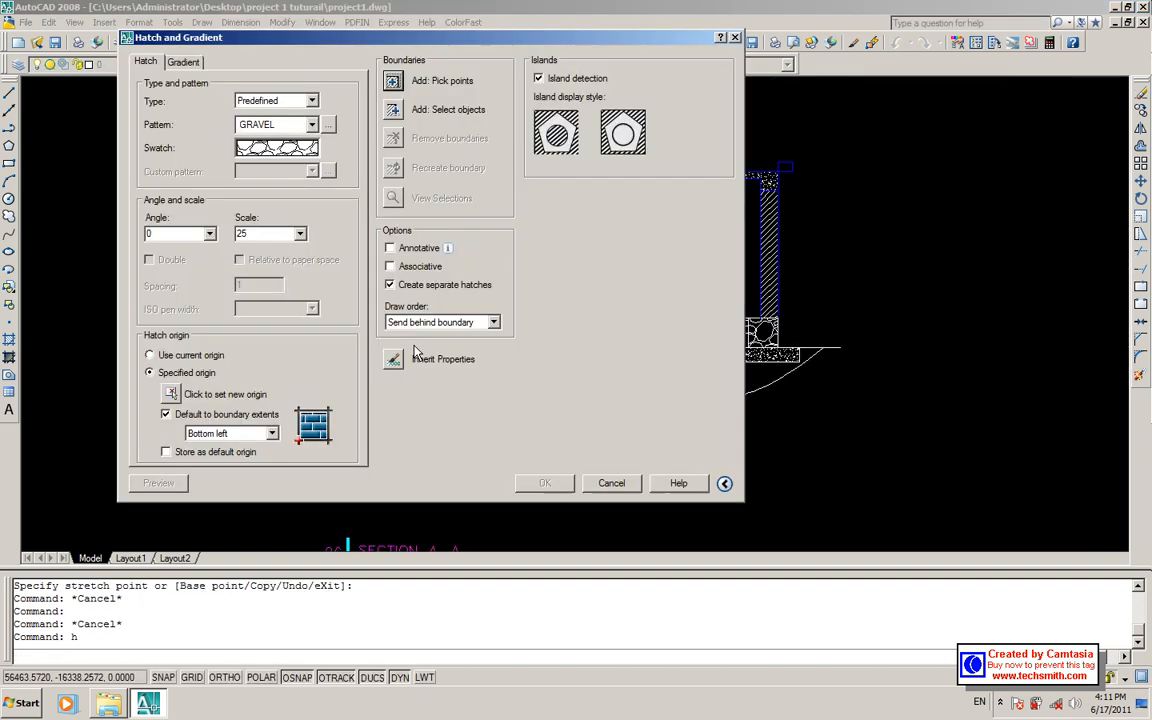
scroll(356, 390, down, 3)
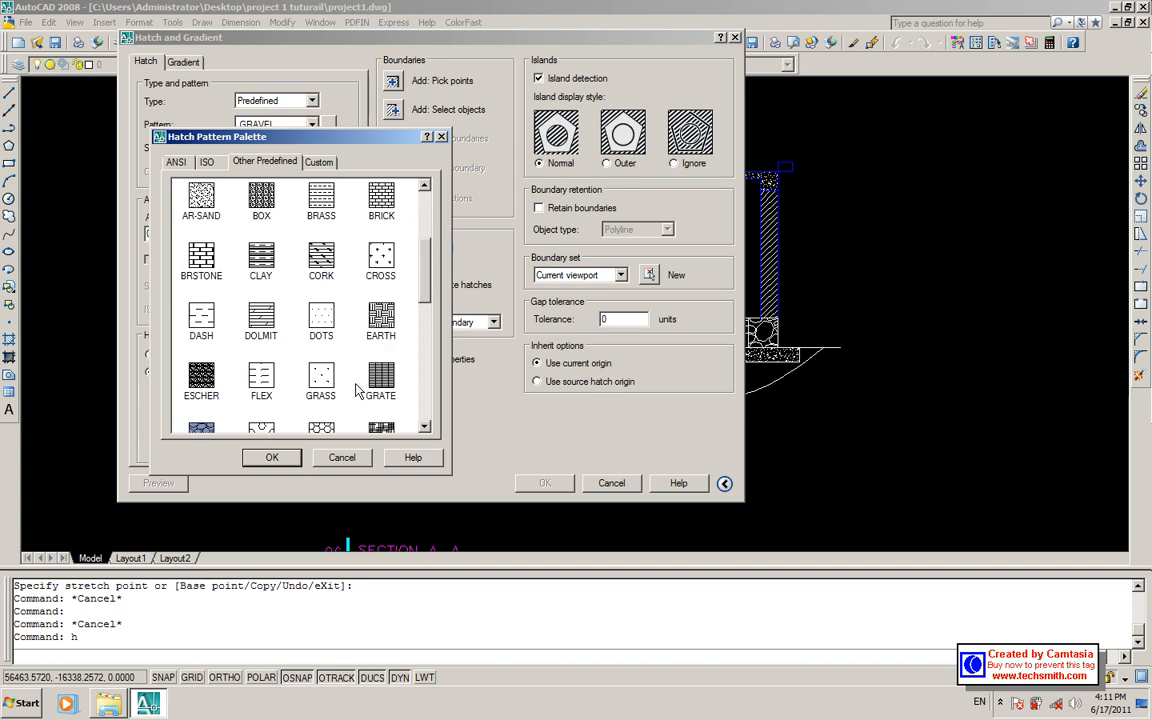
click(381, 330)
key(Return)
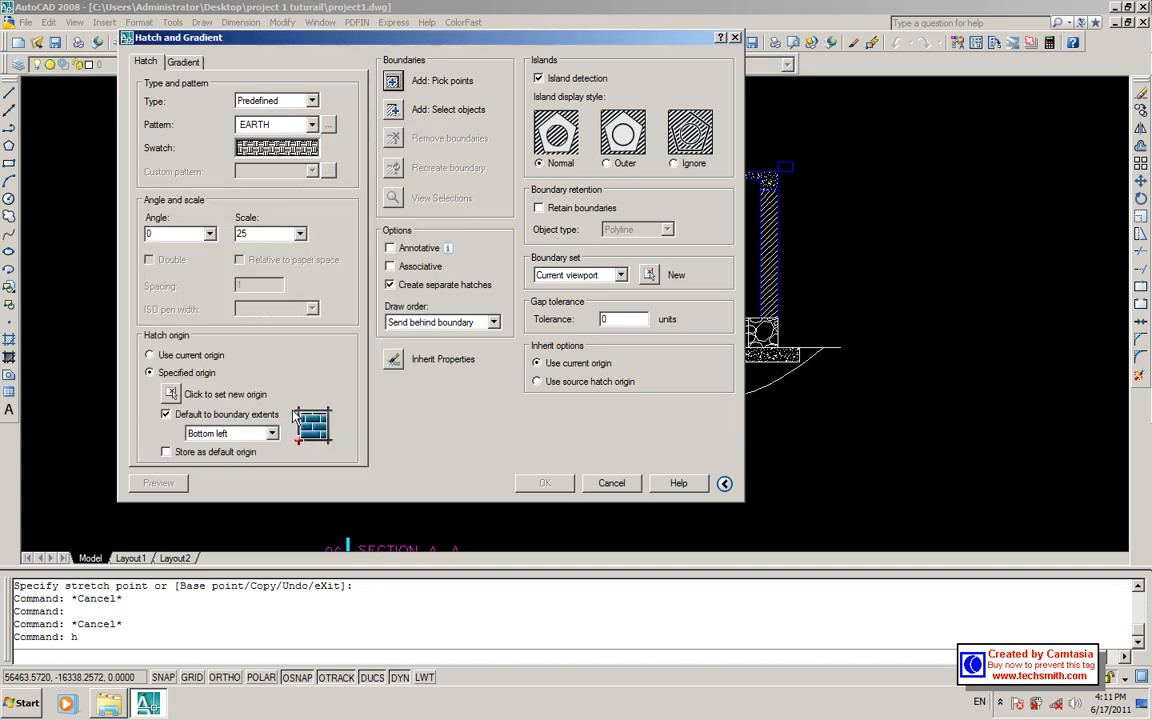
click(392, 85)
click(450, 366)
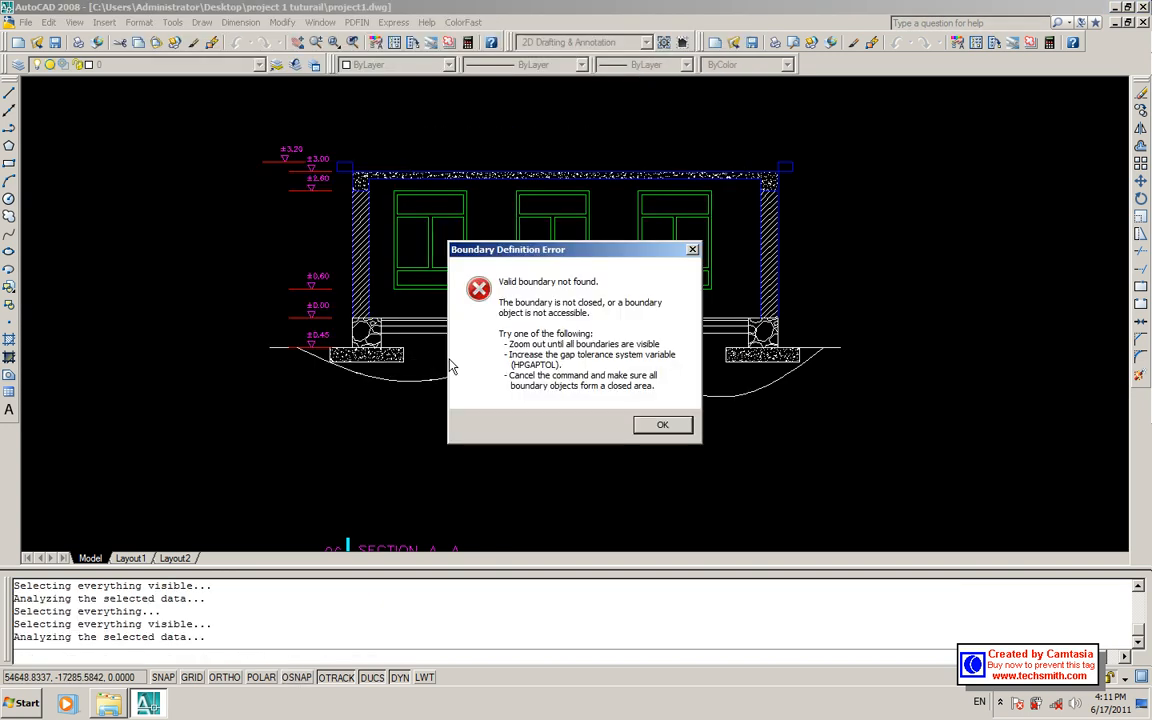
click(665, 435)
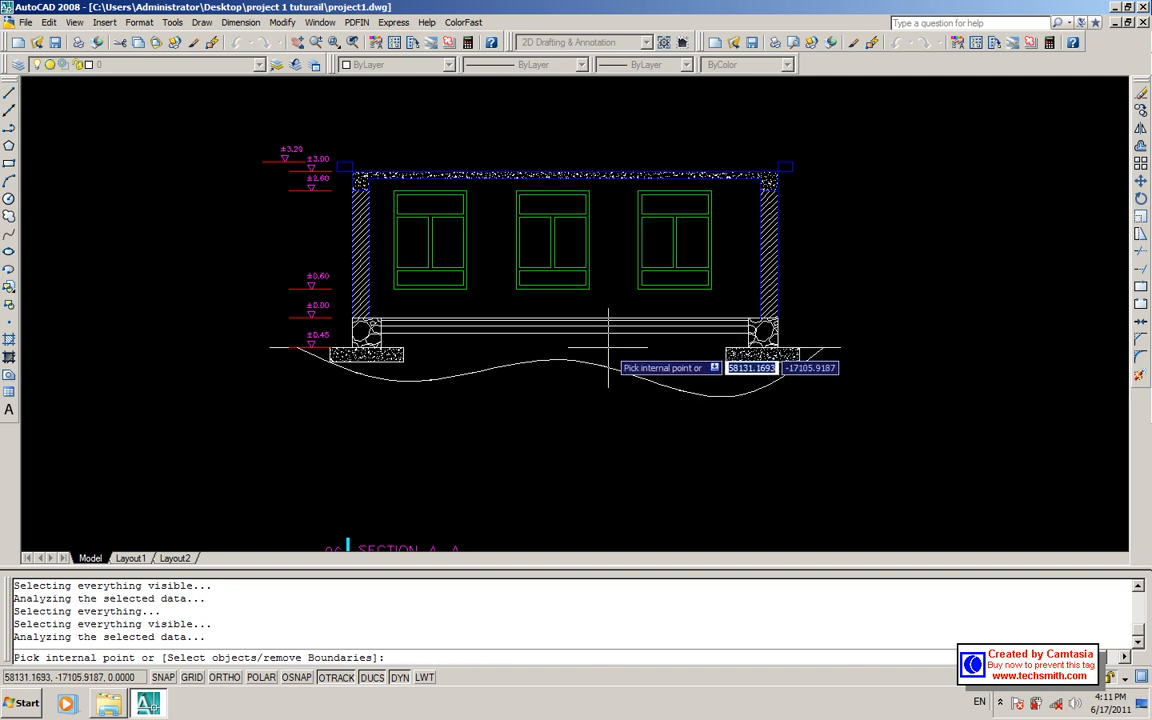
click(620, 395)
click(665, 428)
key(Escape)
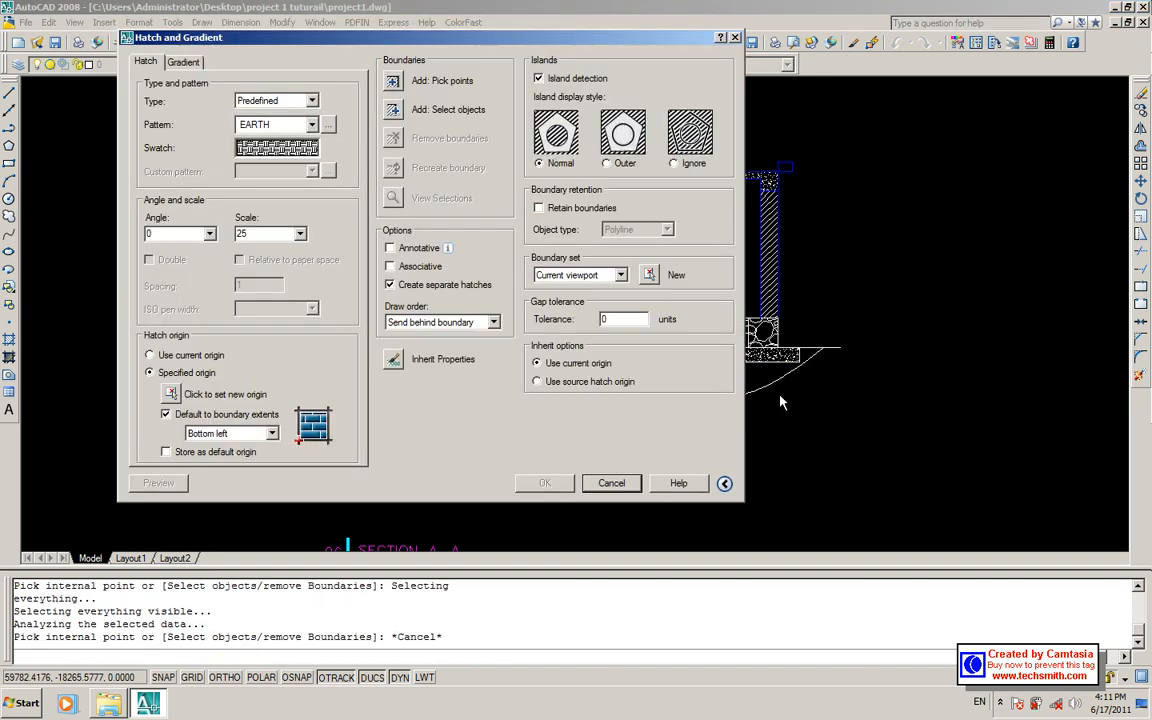
click(592, 483)
- Stretch the spline's right end onto the ground line beyond the right footing
scroll(849, 355, up, 8)
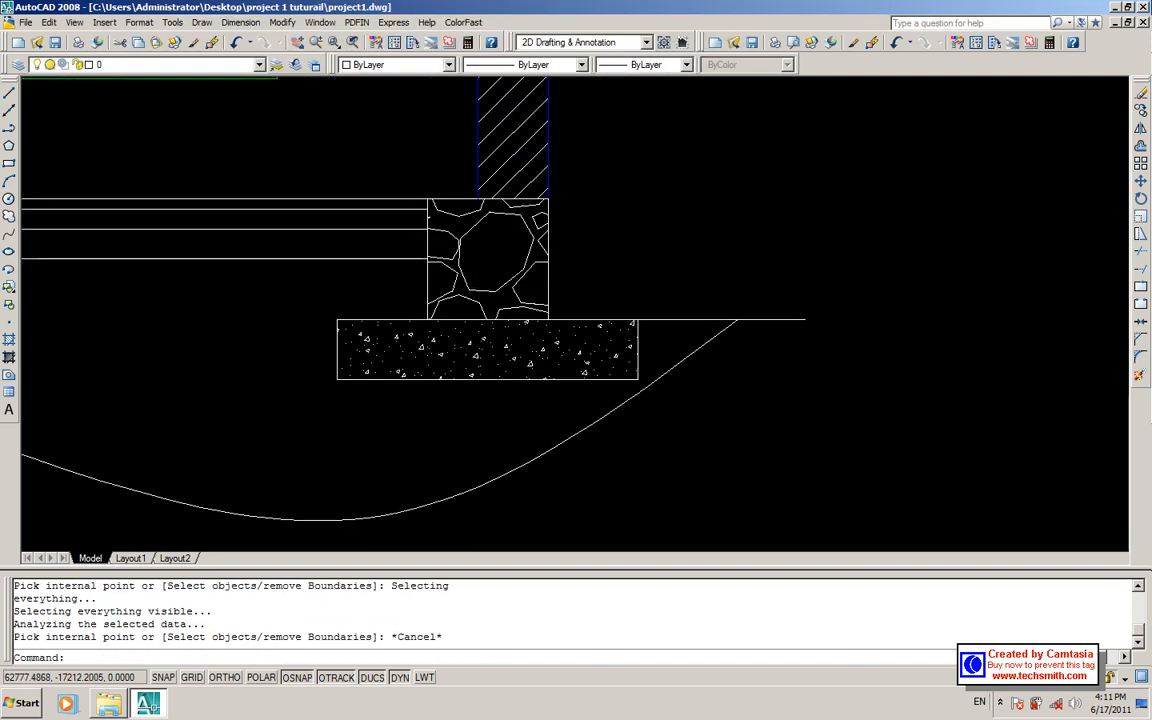
key(Escape)
click(673, 296)
click(671, 292)
click(676, 287)
key(Escape)
scroll(663, 285, down, 6)
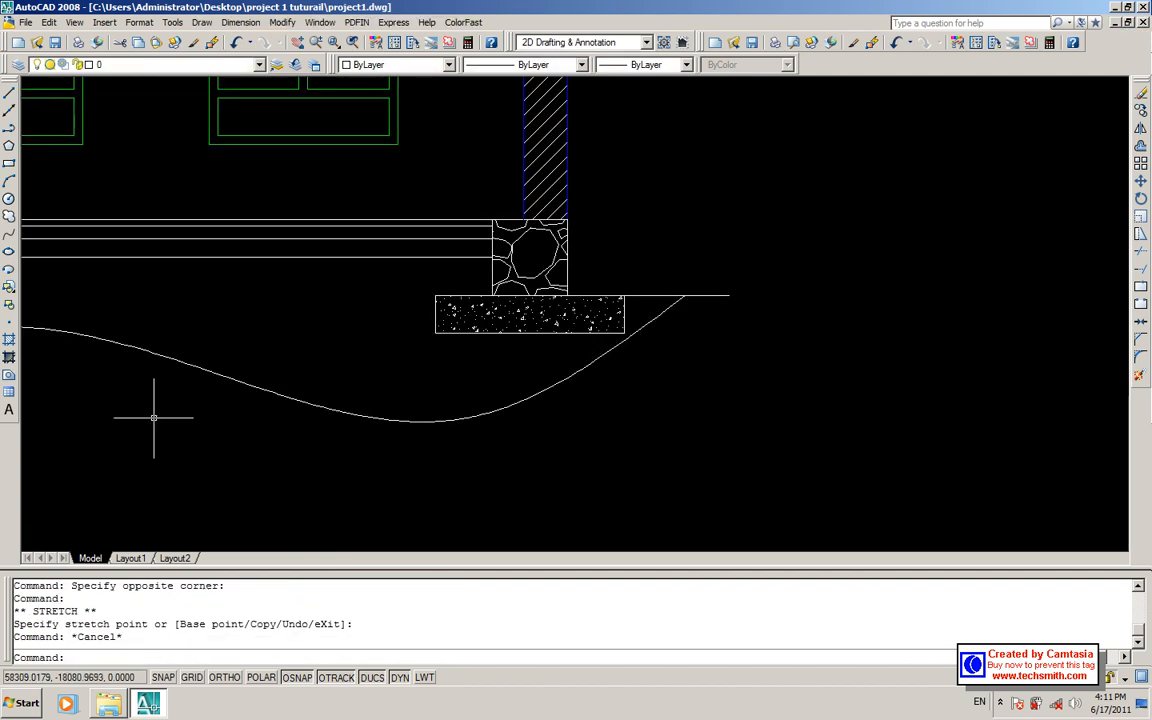
- Stretch the spline's left end slightly farther outward along the ground line
scroll(469, 373, up, 4)
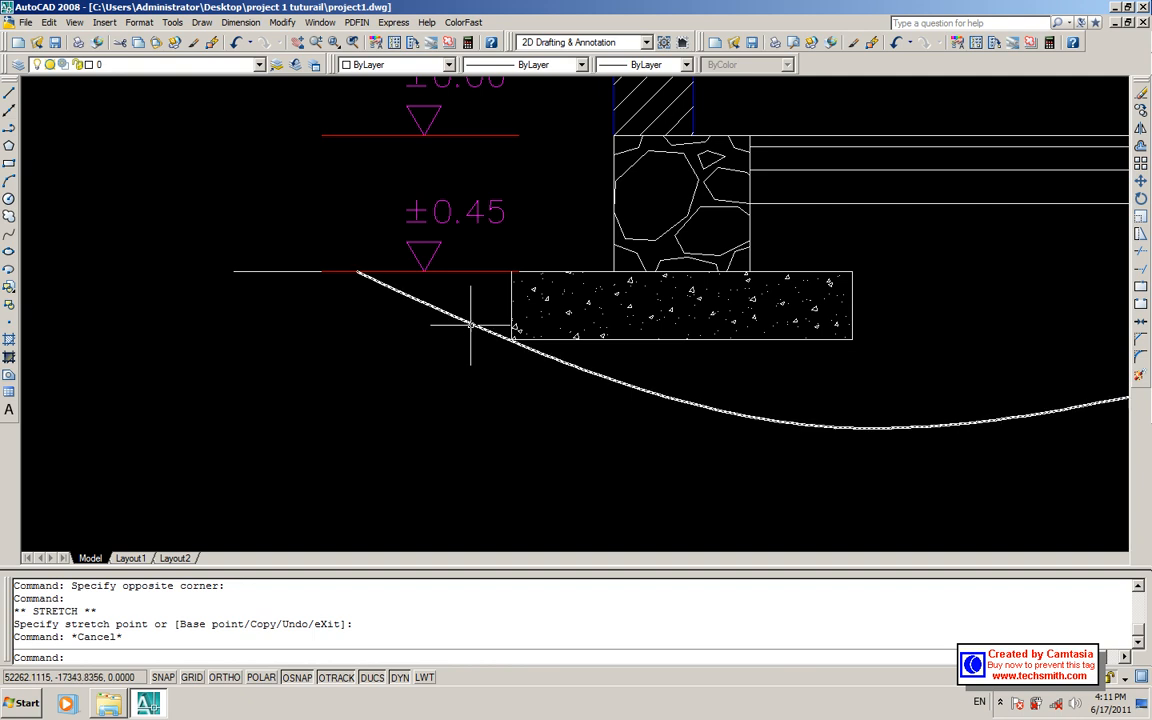
click(470, 328)
click(356, 271)
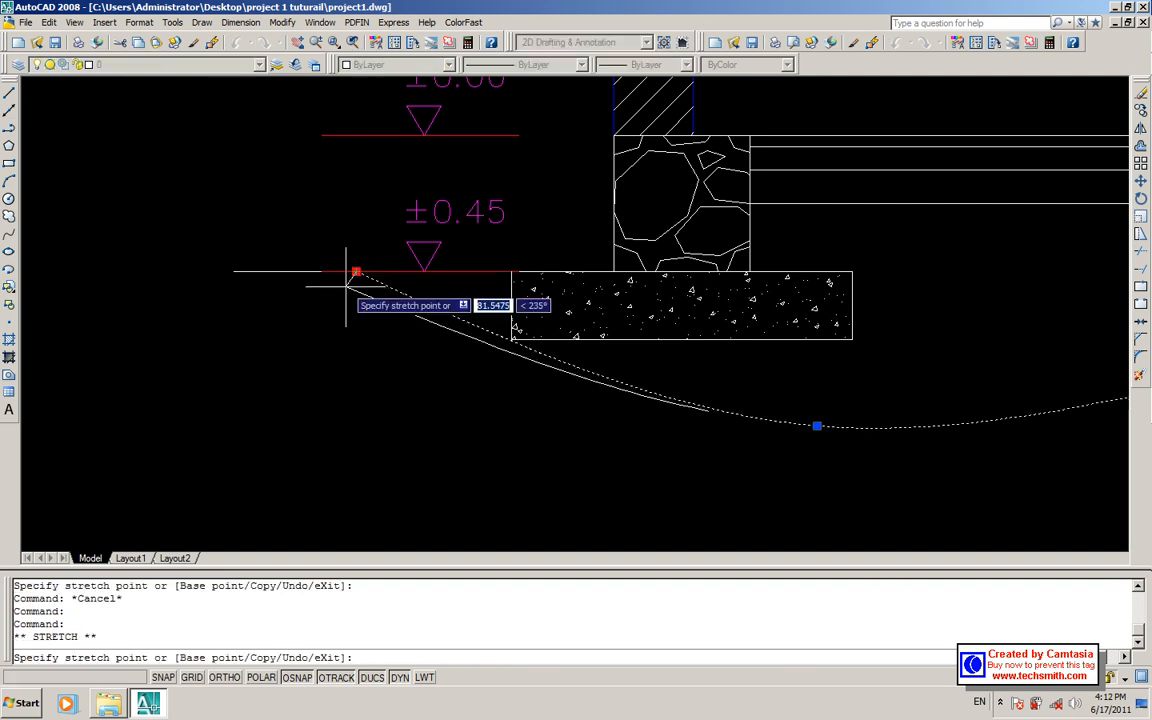
click(340, 271)
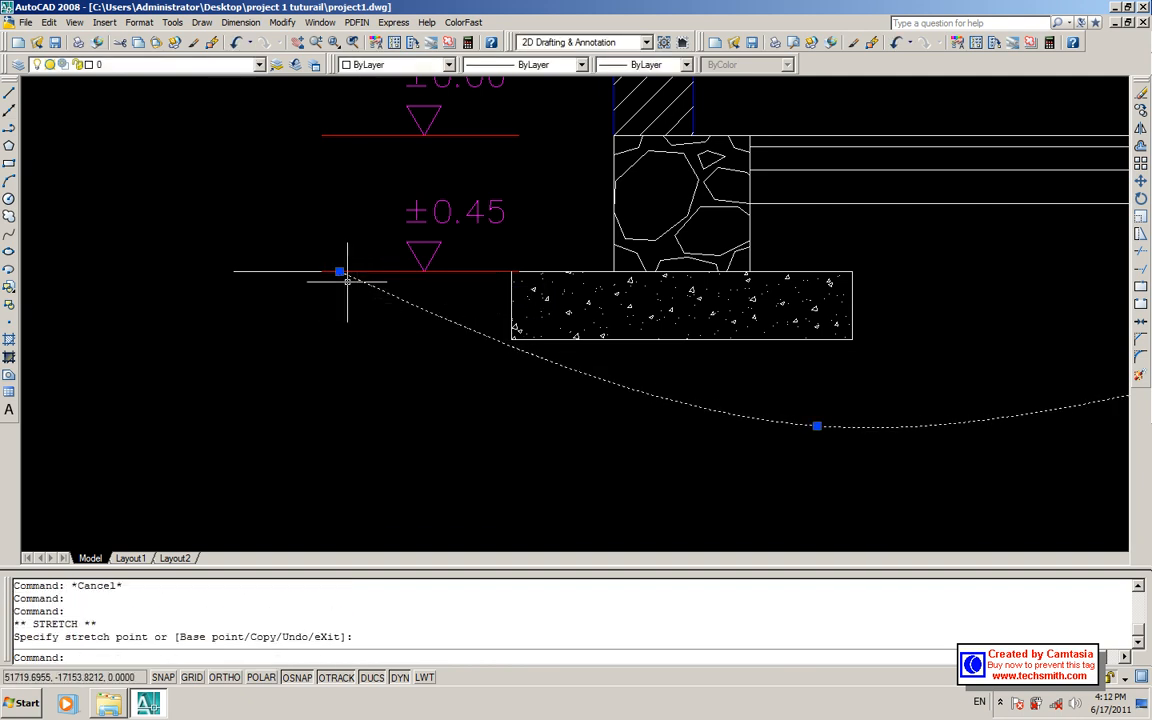
- Examine the junctions of the spline, ground line, floor lines and plinths for gaps in the hatch boundary
scroll(338, 265, up, 8)
scroll(310, 296, up, 4)
scroll(337, 504, up, 3)
scroll(324, 450, up, 5)
key(Escape)
scroll(311, 423, down, 5)
scroll(311, 421, down, 8)
scroll(535, 395, up, 3)
scroll(437, 226, up, 5)
scroll(357, 285, down, 9)
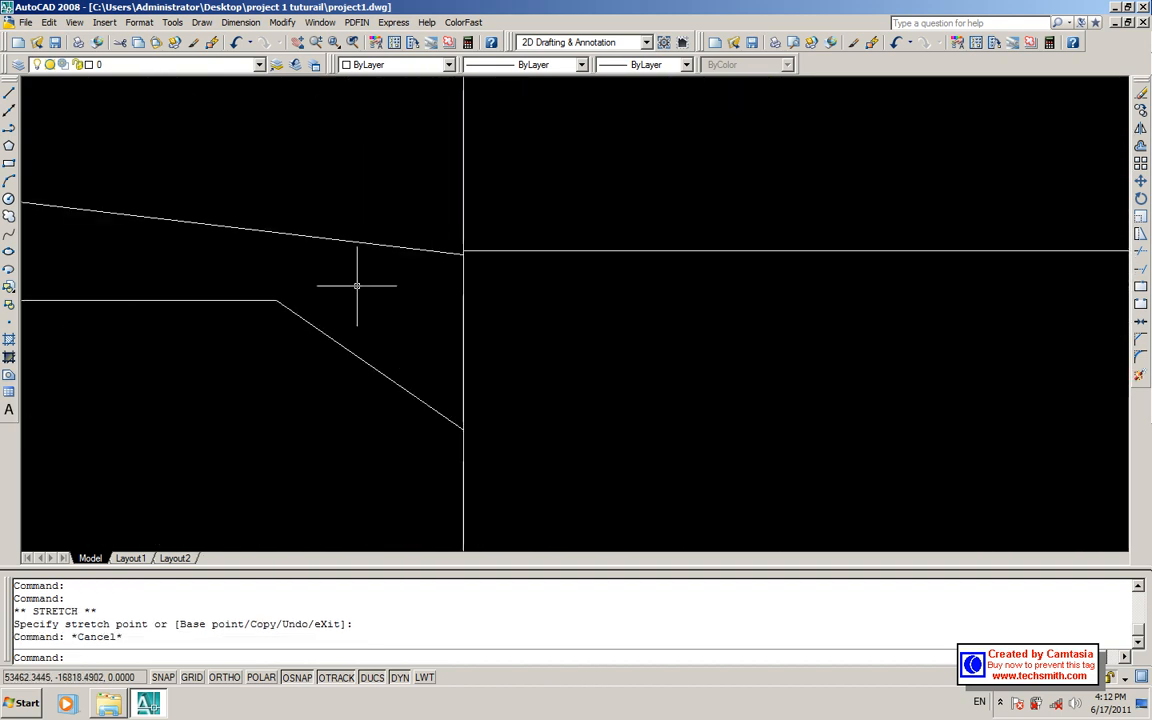
scroll(368, 240, down, 3)
scroll(419, 213, up, 5)
scroll(339, 195, up, 2)
scroll(100, 300, down, 6)
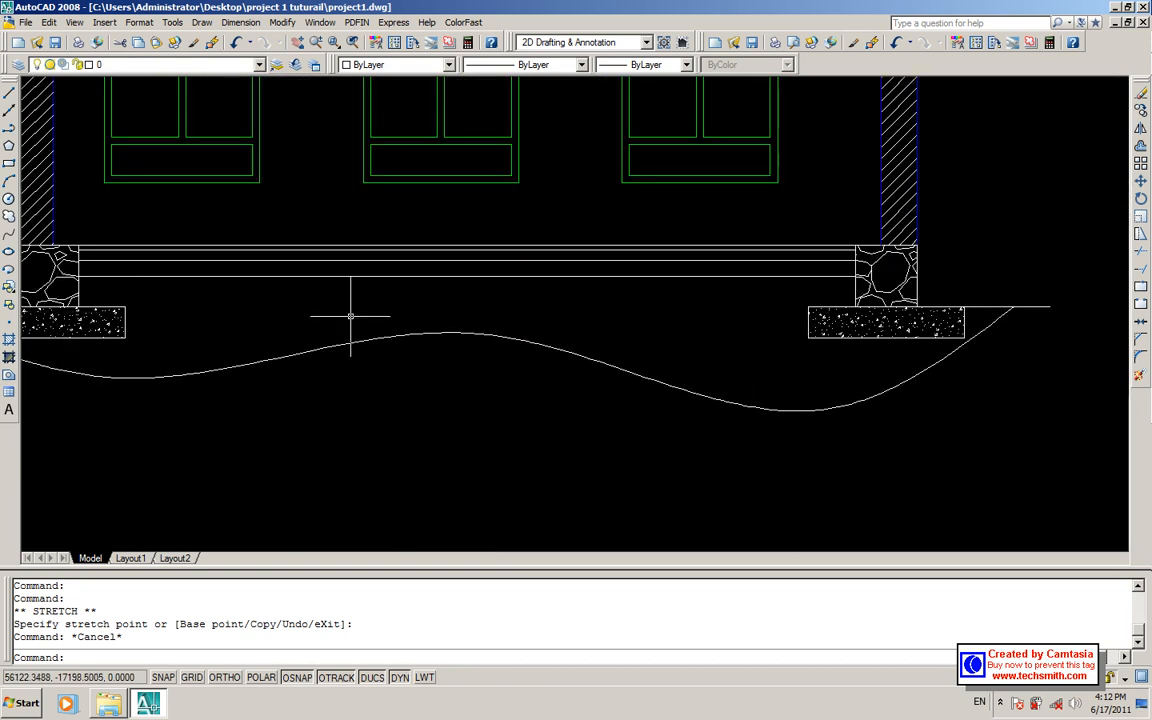
scroll(71, 305, up, 5)
scroll(75, 306, up, 5)
scroll(144, 300, down, 8)
scroll(552, 245, down, 4)
middle_drag(1026, 186, 684, 217)
scroll(684, 217, up, 5)
scroll(459, 429, up, 5)
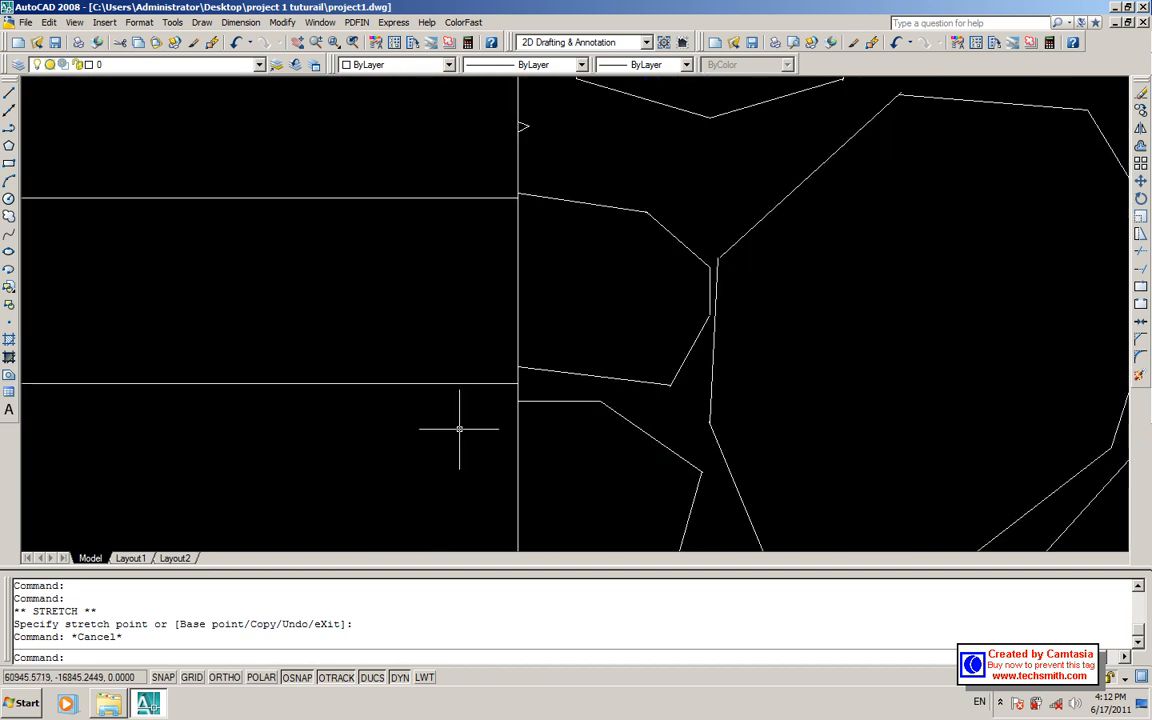
scroll(585, 328, down, 6)
scroll(560, 330, down, 3)
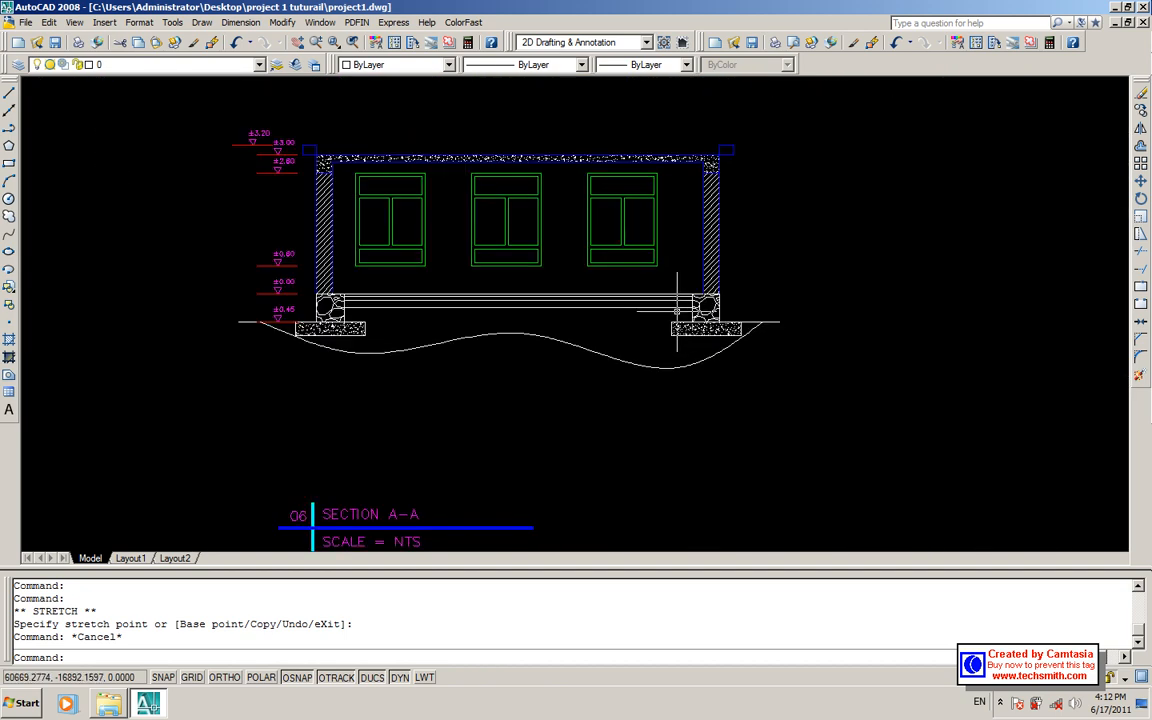
- Set up an EARTH hatch at scale 5 for the area between the lowest floor line and the wavy spline
text(h)
key(Return)
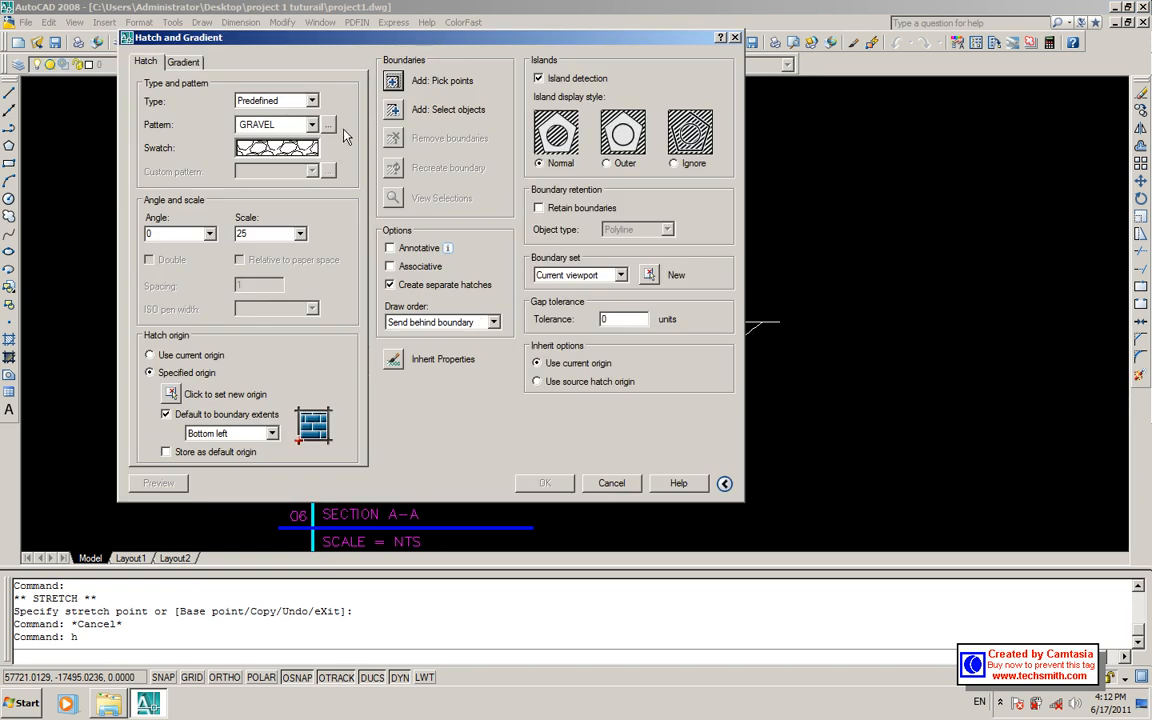
click(310, 148)
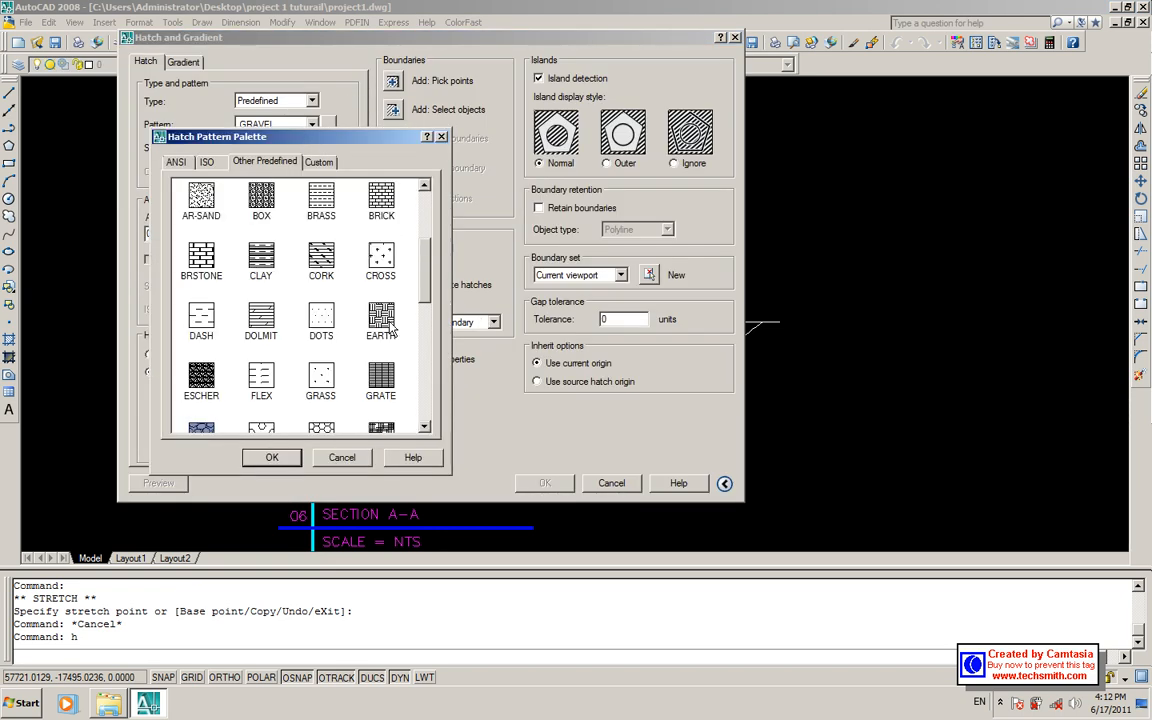
click(382, 336)
click(272, 458)
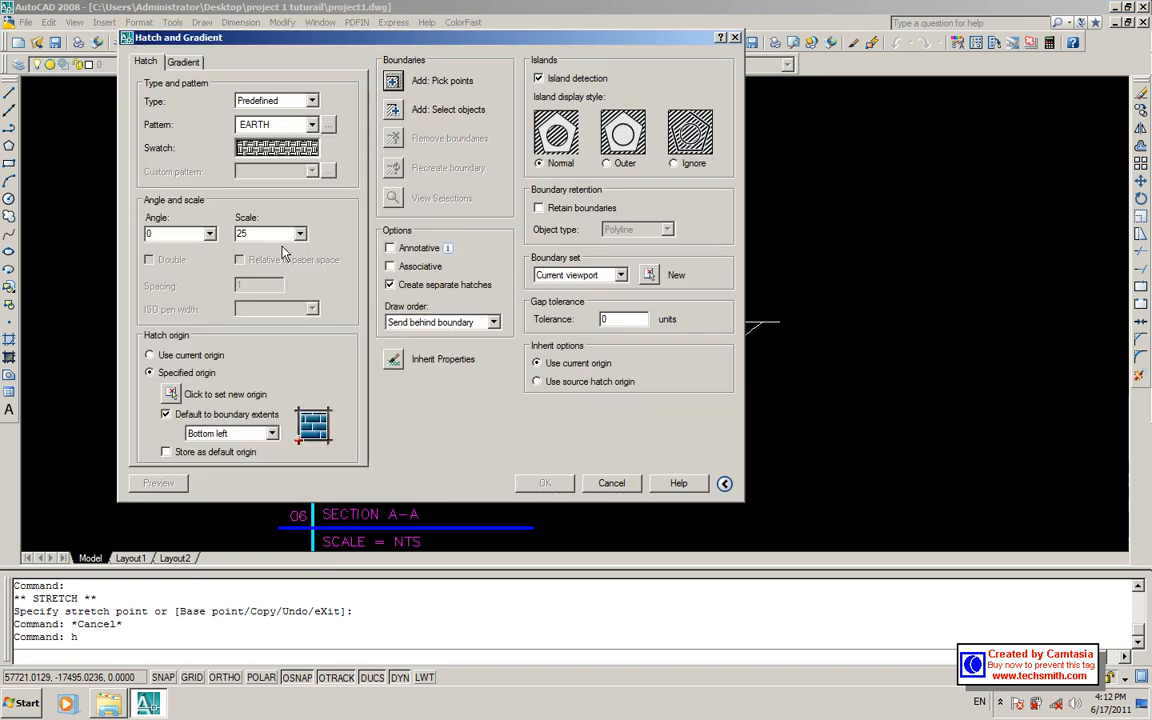
click(403, 82)
scroll(530, 345, down, 2)
click(531, 340)
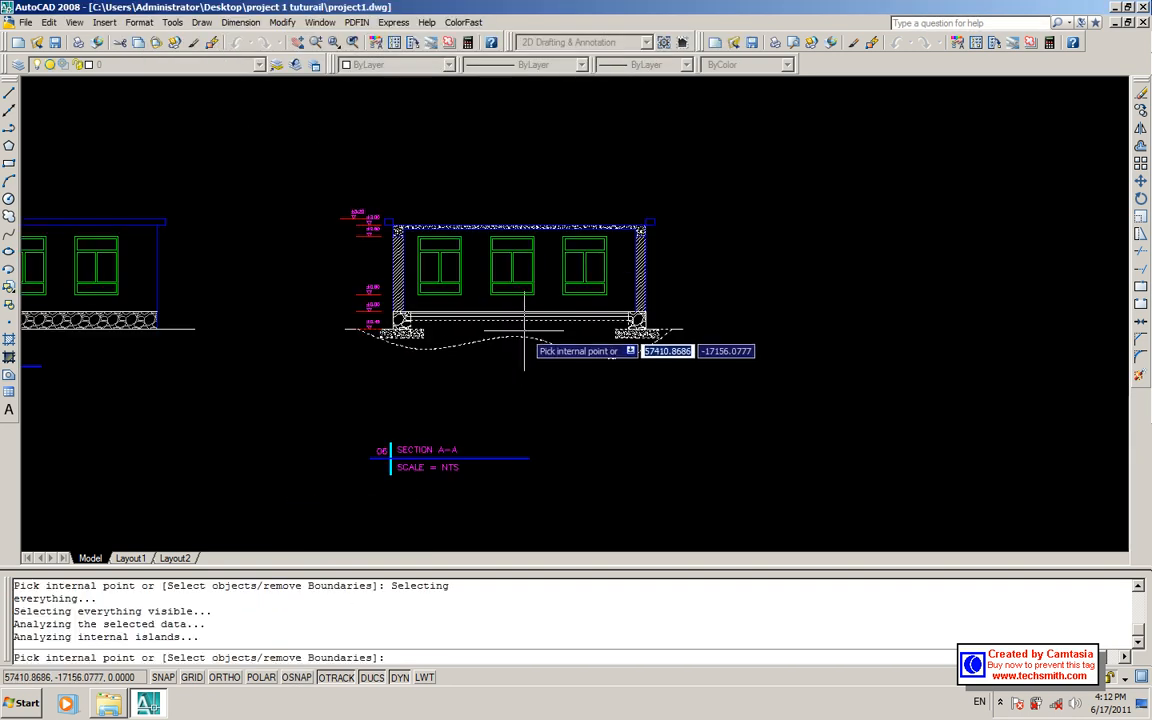
right_click(531, 340)
click(533, 341)
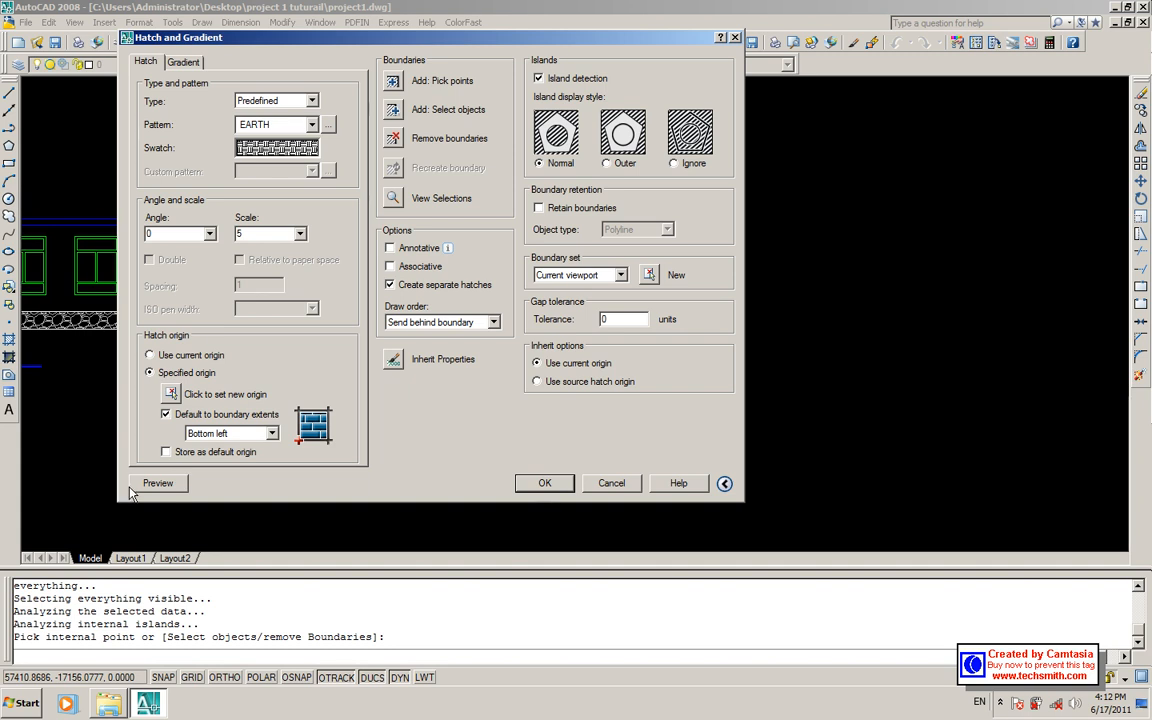
- Preview the earth hatch at scales 5 and 10, and accept it at scale 15
click(152, 483)
scroll(445, 325, up, 3)
click(447, 350)
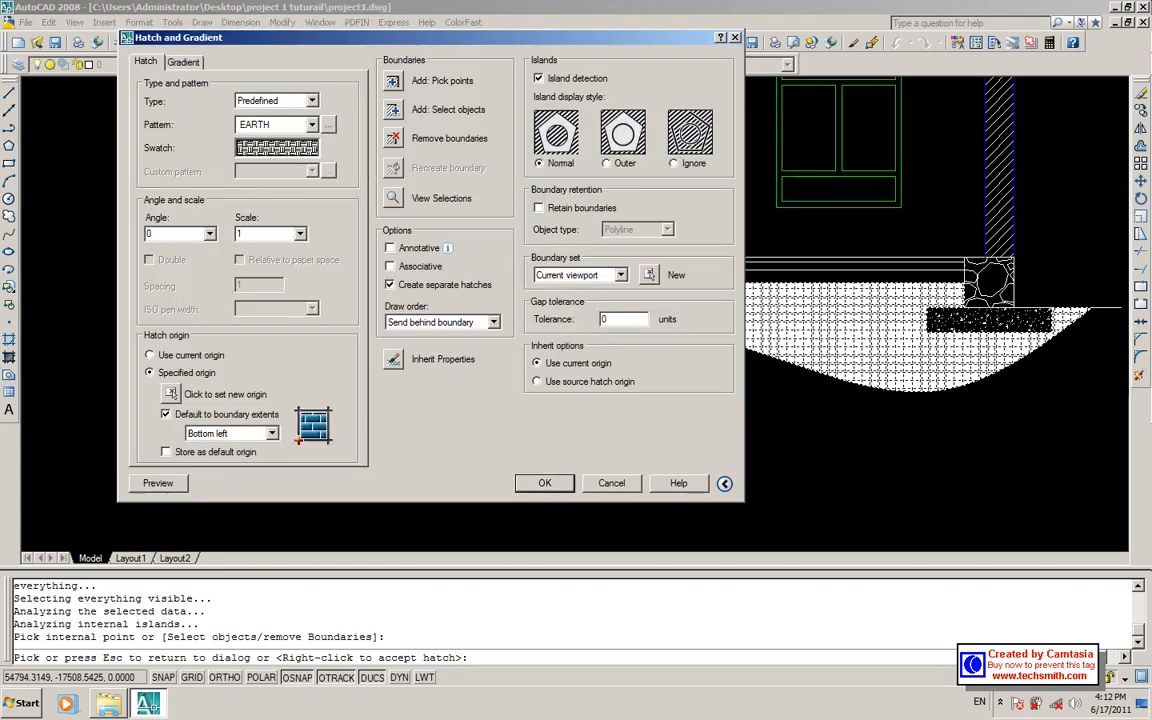
click(170, 480)
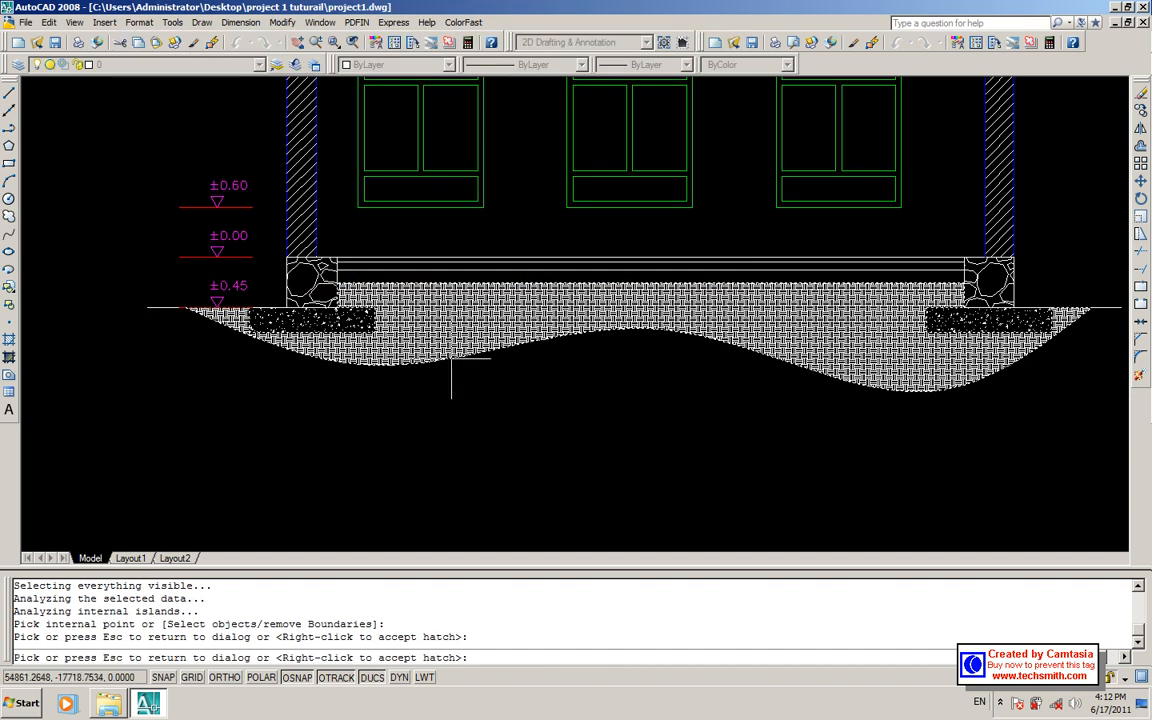
click(445, 352)
click(285, 233)
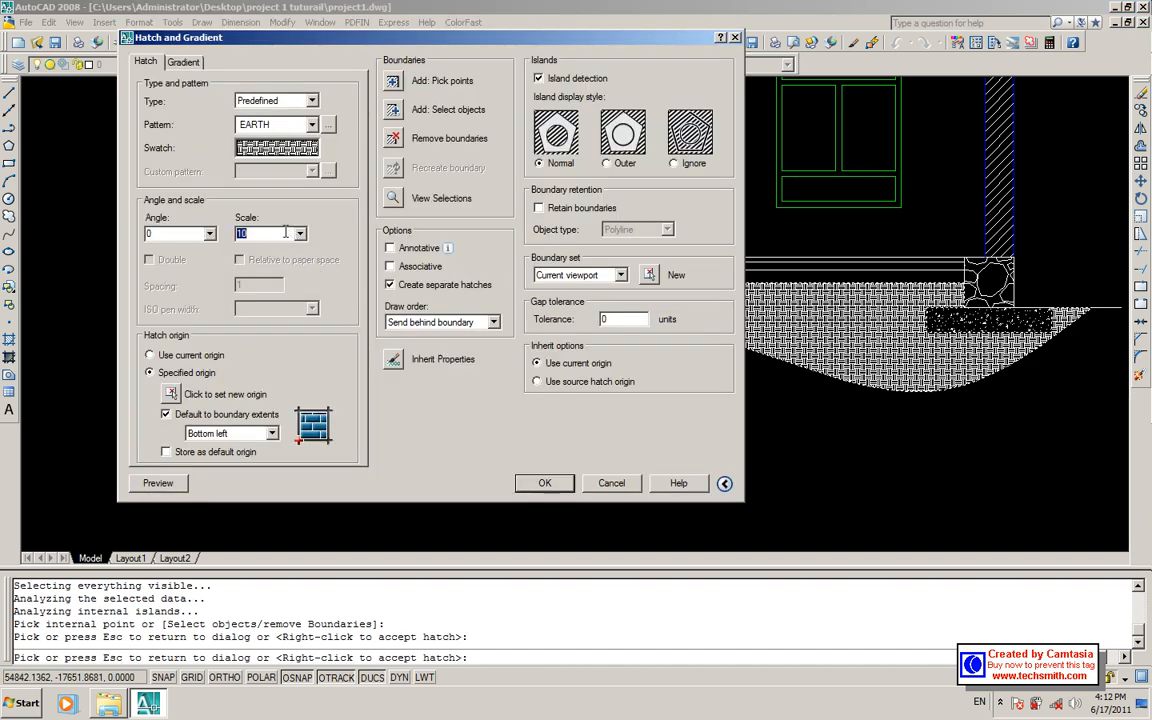
click(180, 484)
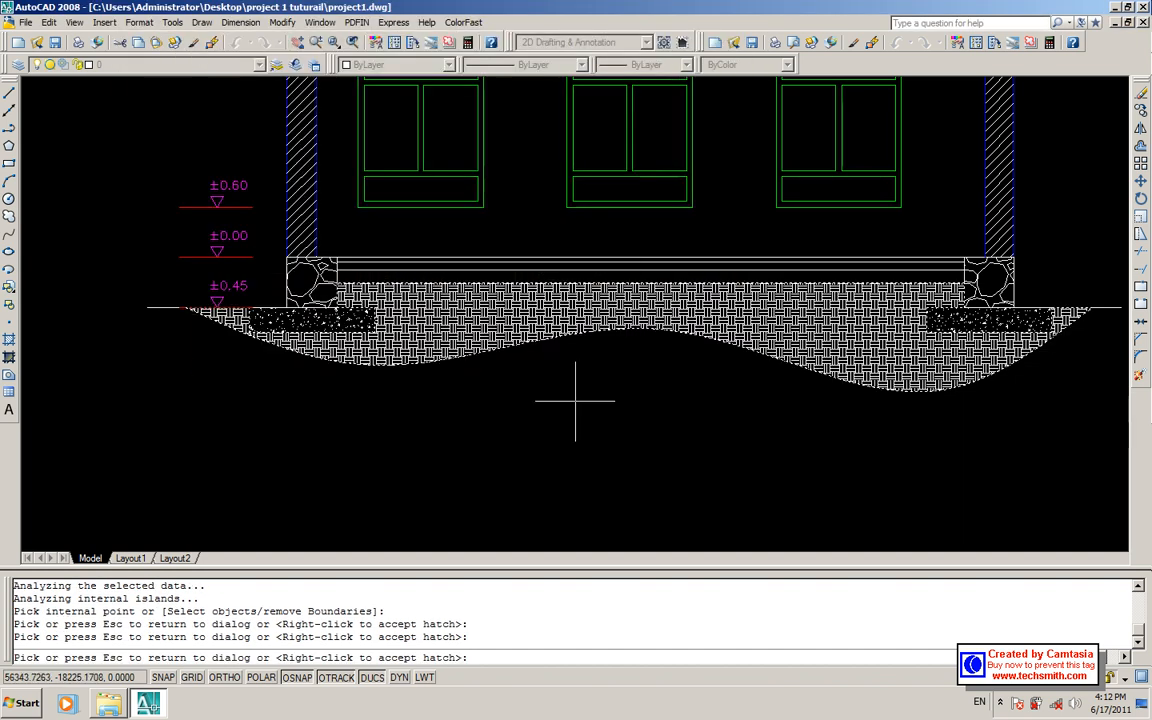
right_click(585, 335)
- Erase the wavy spline bounding the underside of the earth hatch
click(580, 340)
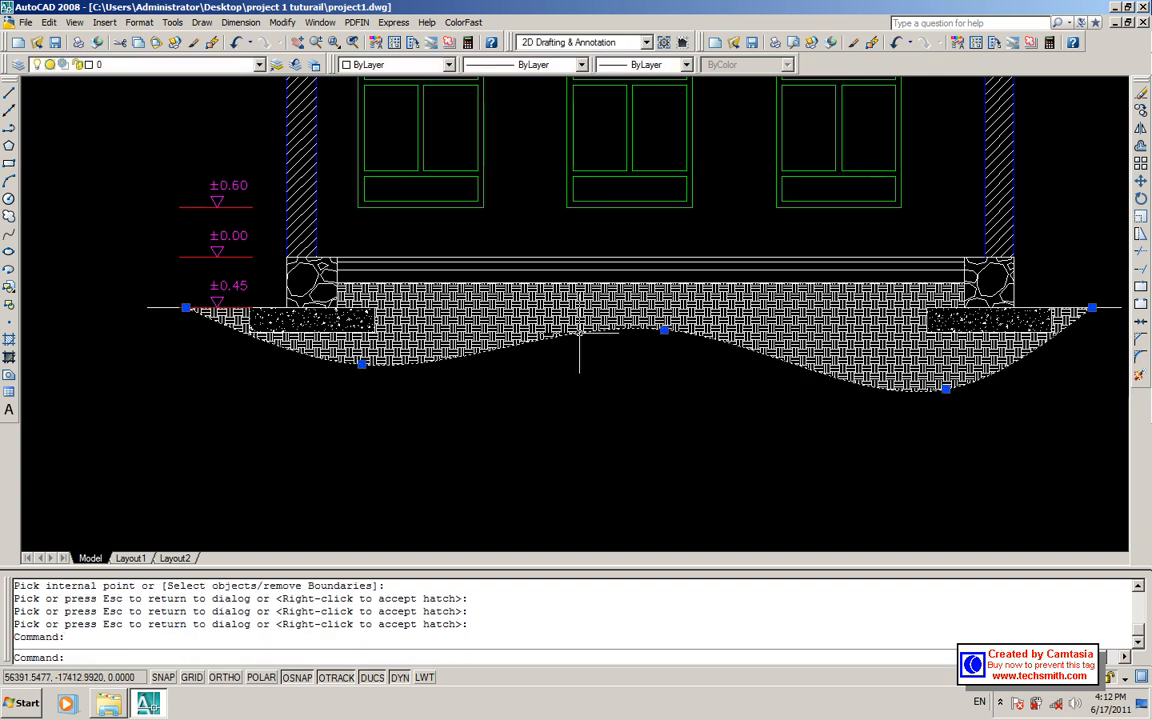
text(e)
key(Return)
- Edit the earth hatch below the floor, previewing it at scale 20 and accepting it at scale 25
scroll(587, 359, down, 5)
scroll(587, 355, up, 6)
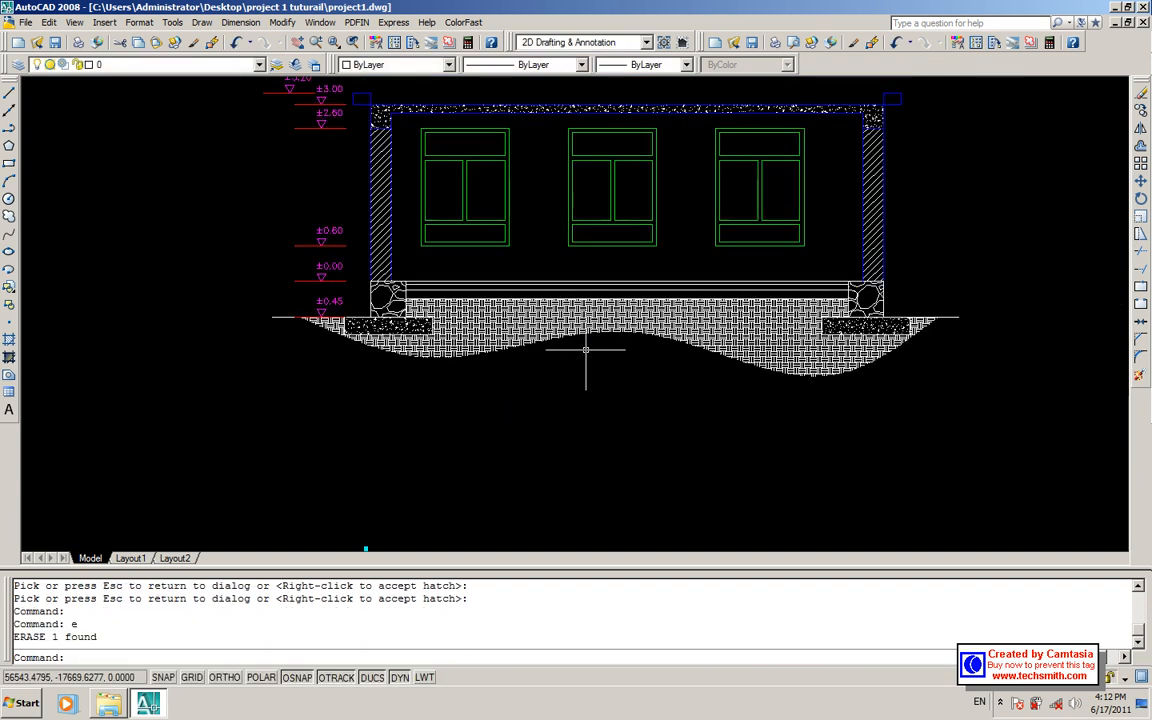
double_click(563, 327)
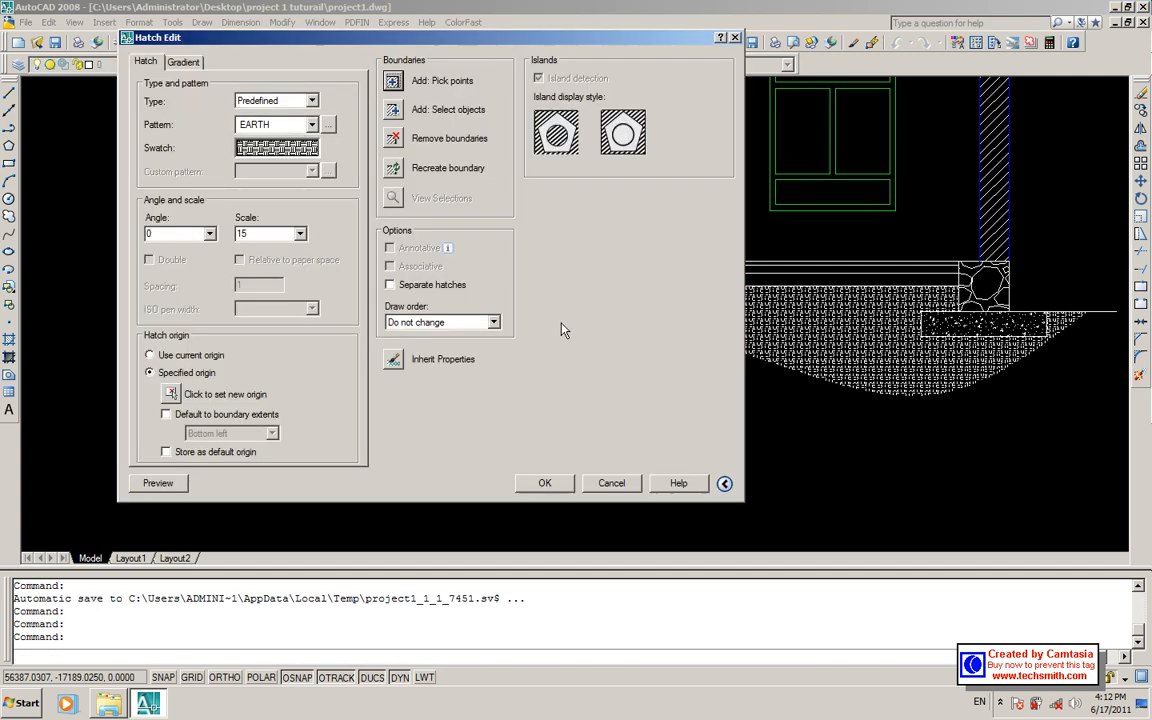
double_click(266, 233)
text(20)
click(157, 483)
key(Escape)
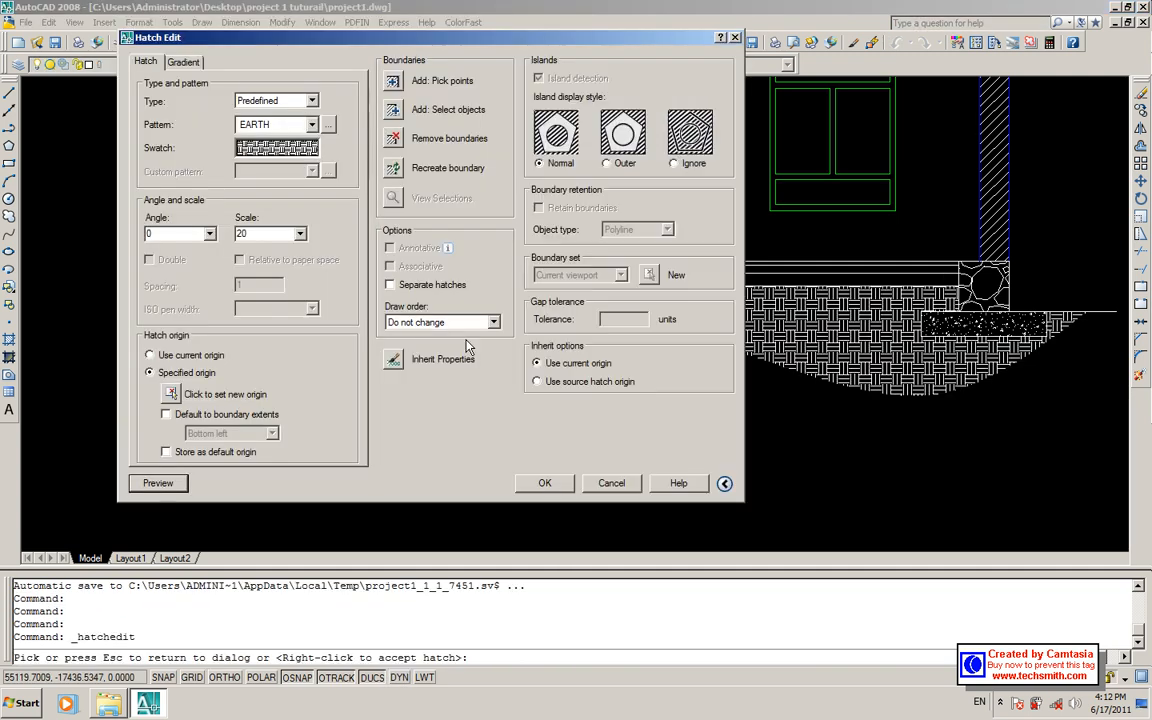
double_click(293, 231)
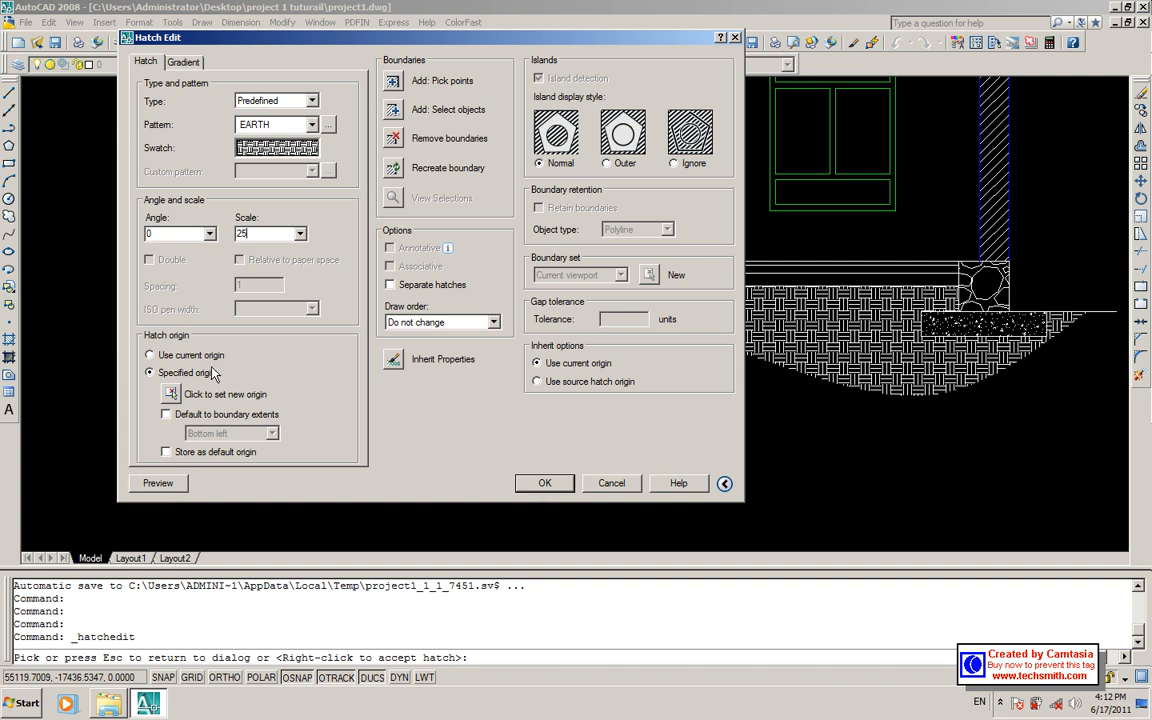
click(157, 483)
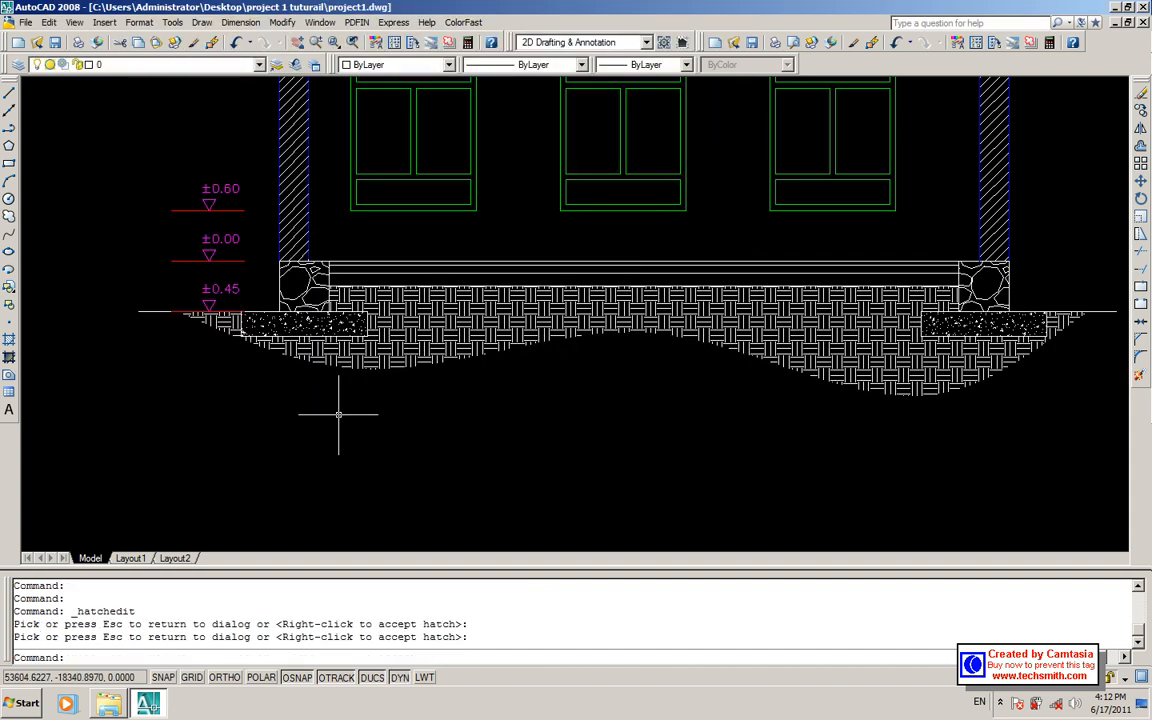
- Set up a GRAVEL hatch for the lowest floor layer, directly above the earth hatch
scroll(337, 483, down, 3)
scroll(500, 410, up, 2)
scroll(500, 380, up, 3)
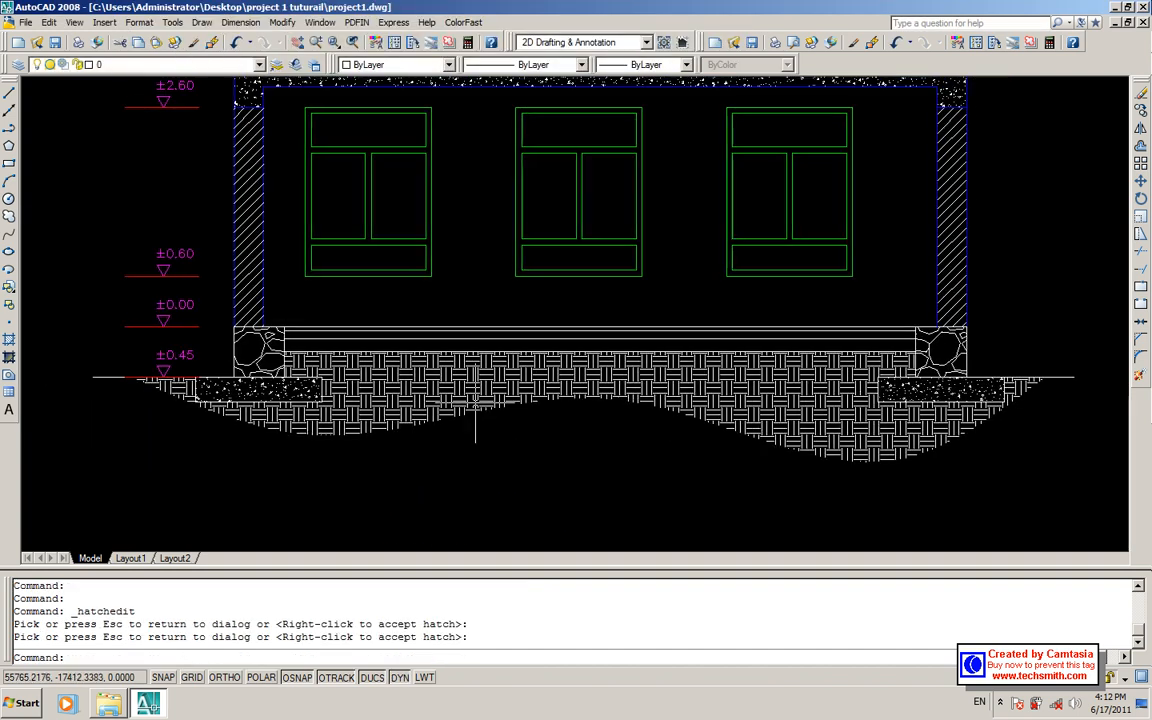
text(h)
key(Return)
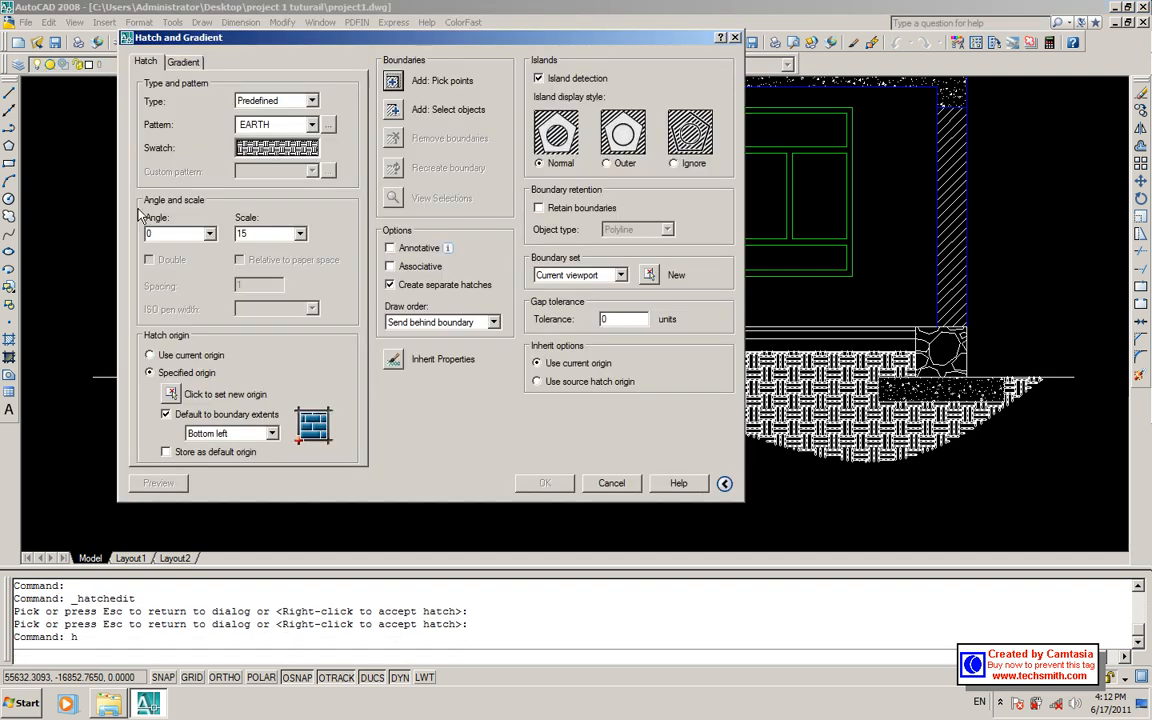
click(265, 150)
click(196, 345)
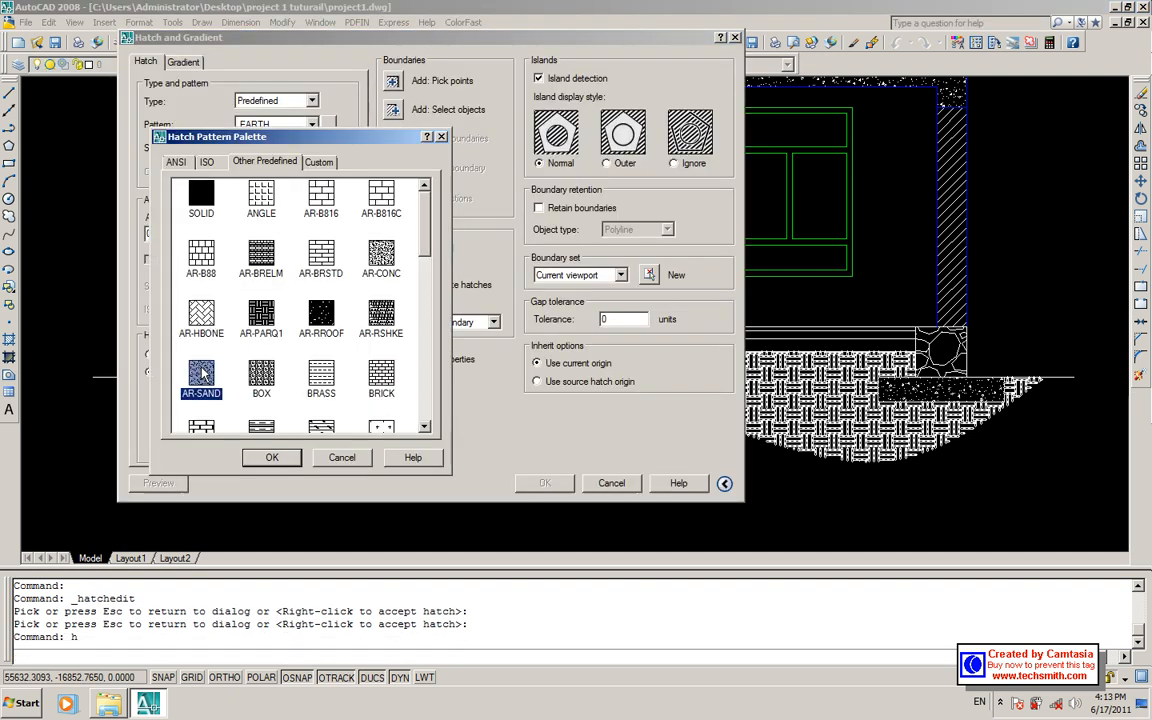
scroll(200, 377, down, 2)
scroll(201, 376, down, 2)
click(202, 362)
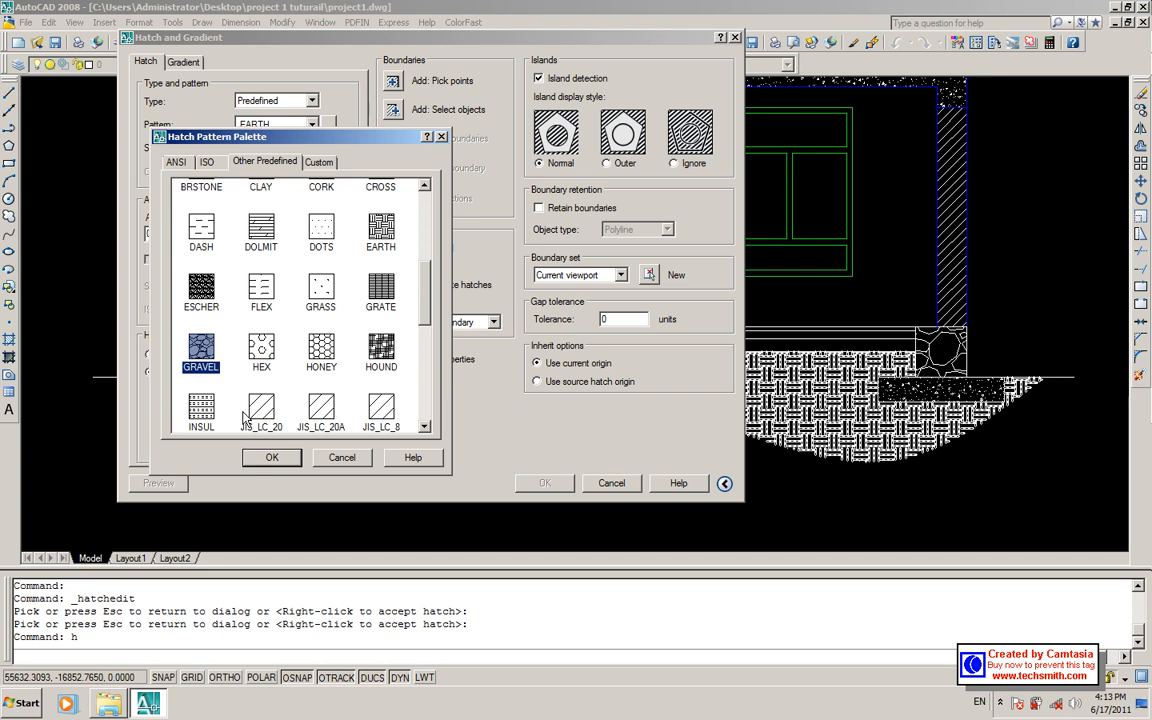
click(252, 455)
click(393, 80)
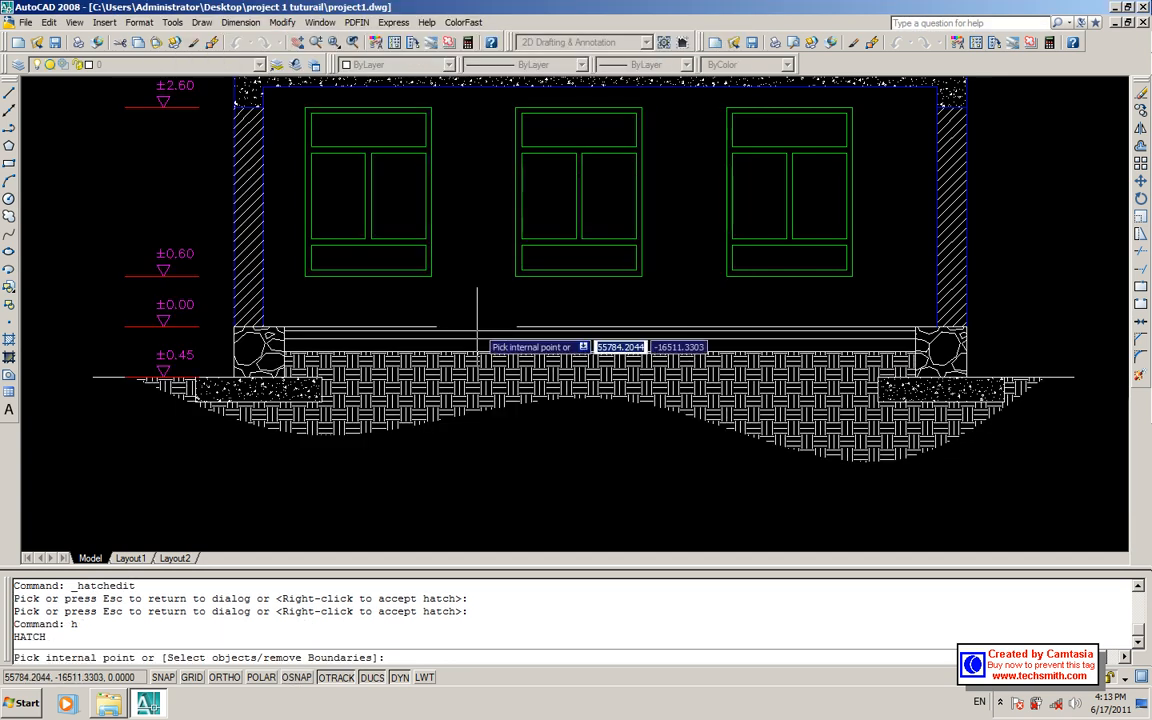
click(468, 345)
key(Return)
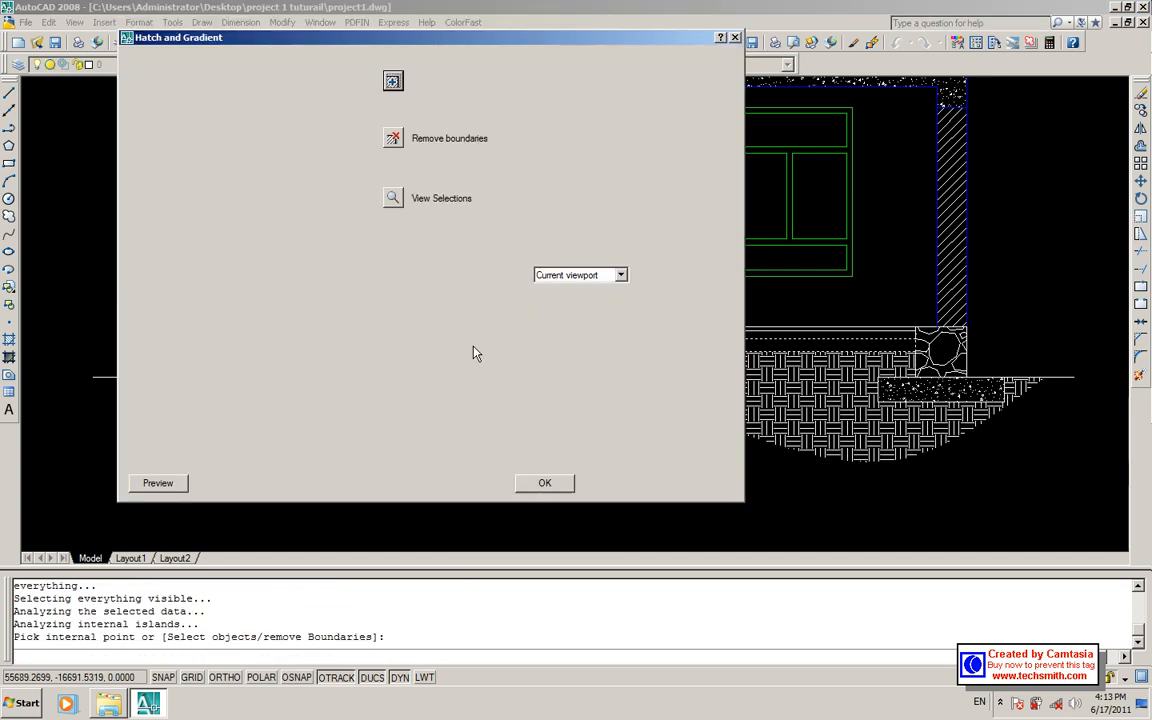
- Preview the gravel hatch at scale 15 and accept it at scale 5
click(157, 483)
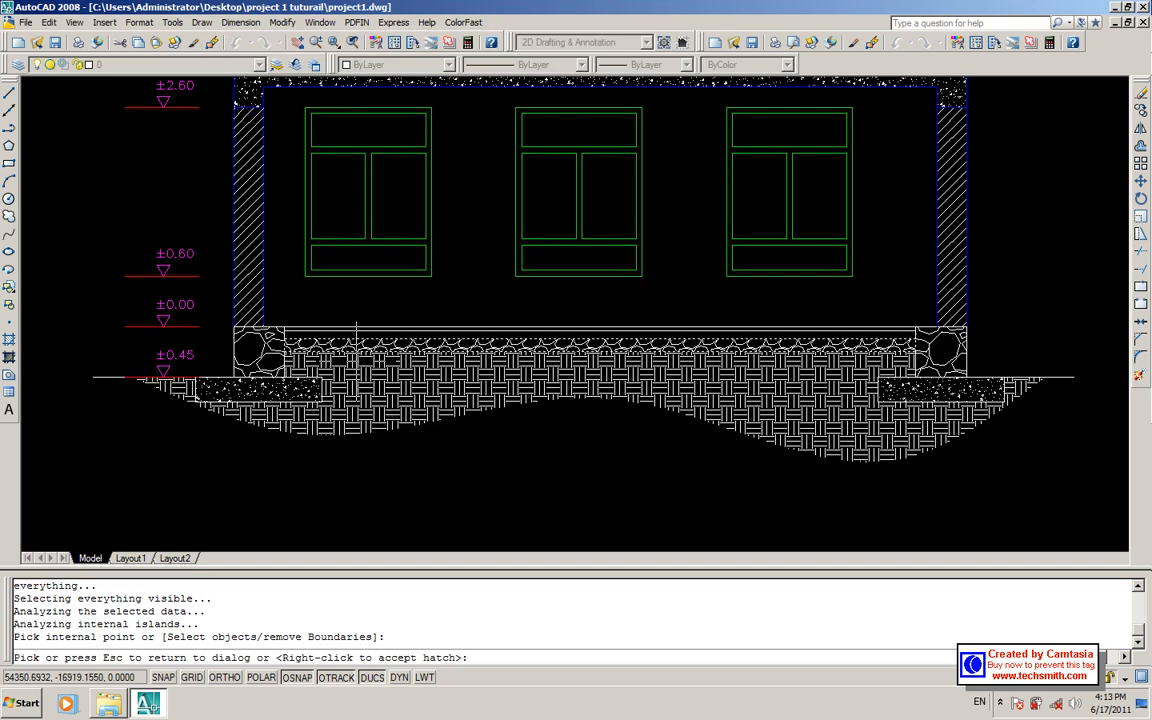
click(315, 335)
double_click(280, 235)
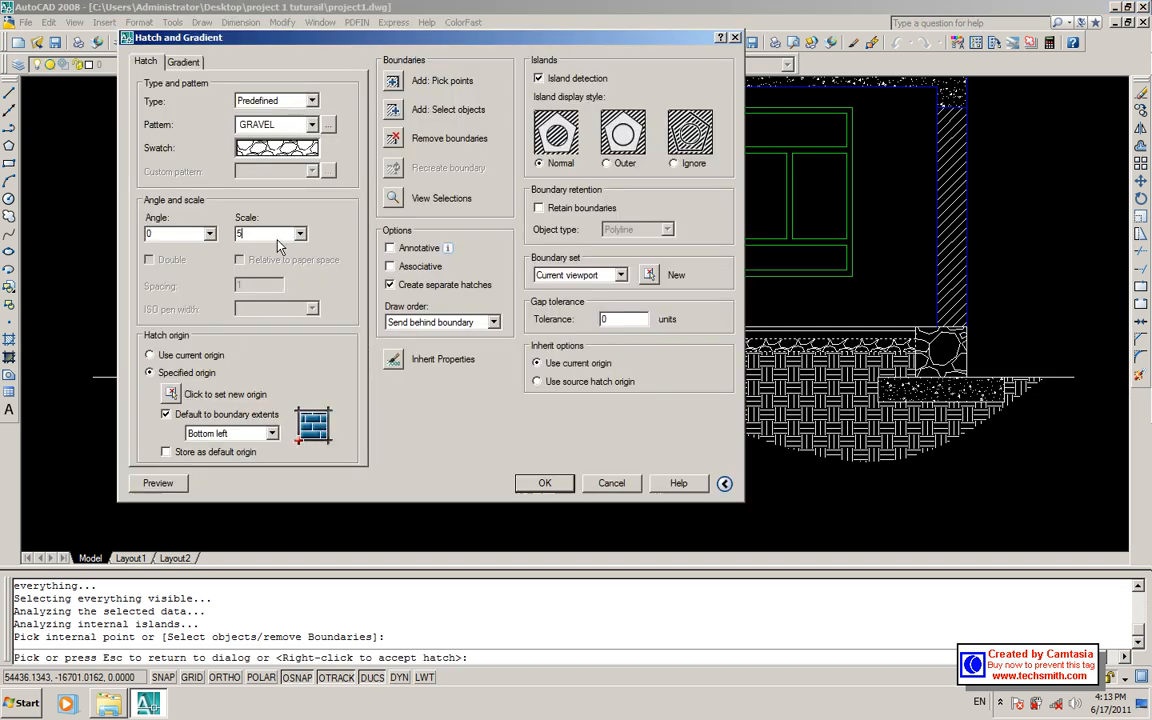
click(157, 483)
right_click(395, 345)
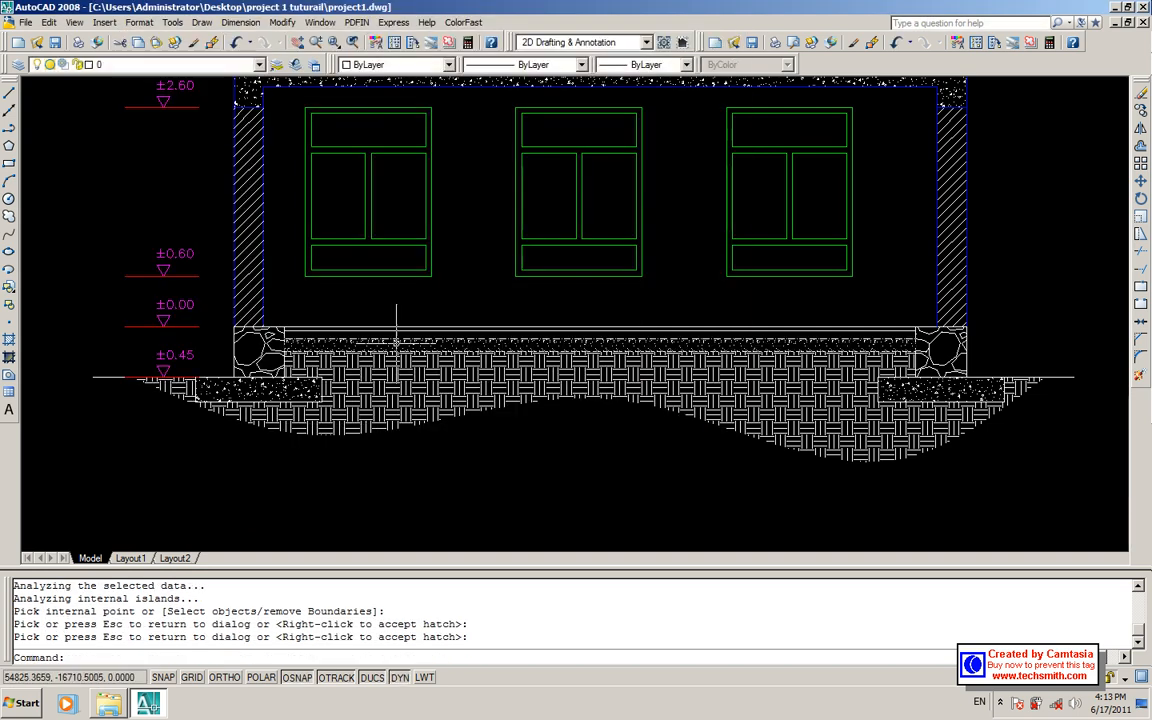
- Fill the middle floor layer above the gravel with a SOLID hatch
scroll(395, 345, up, 3)
text(h)
key(Return)
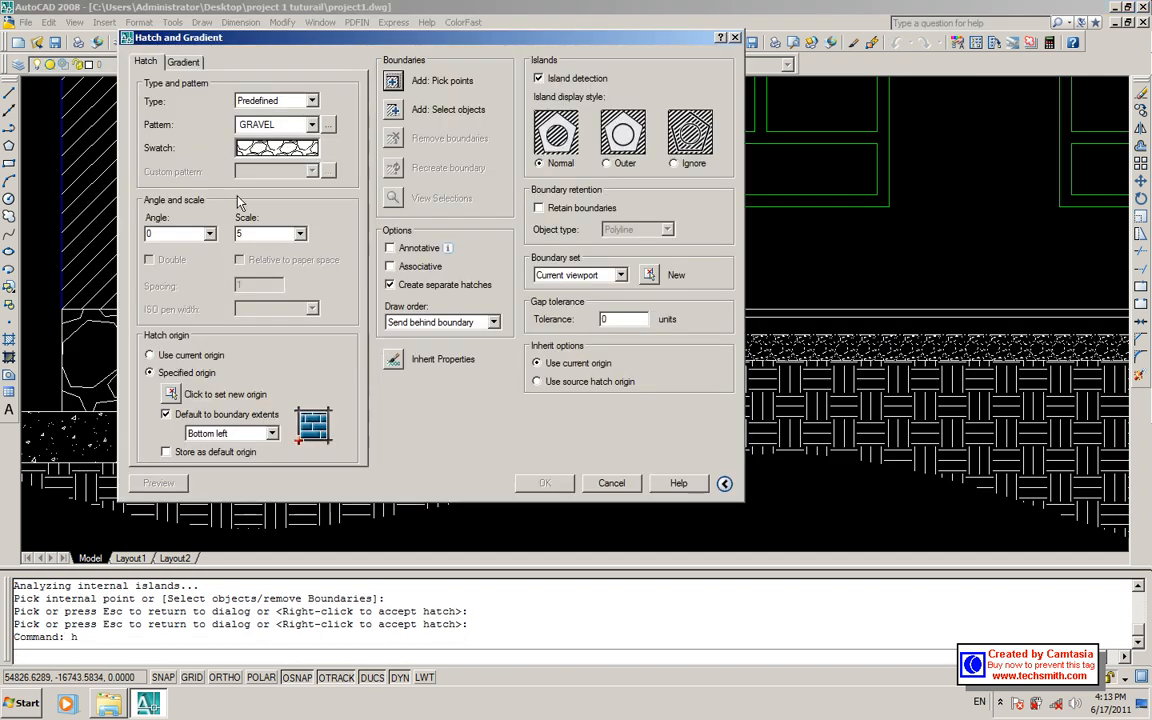
click(255, 154)
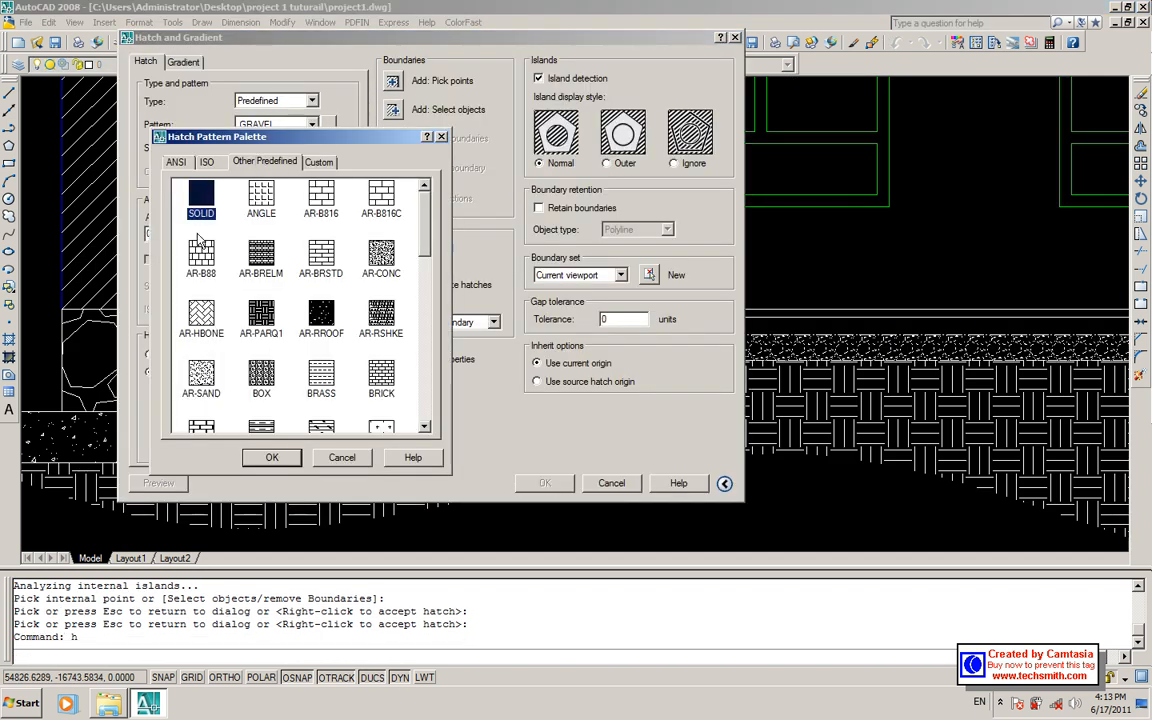
click(290, 465)
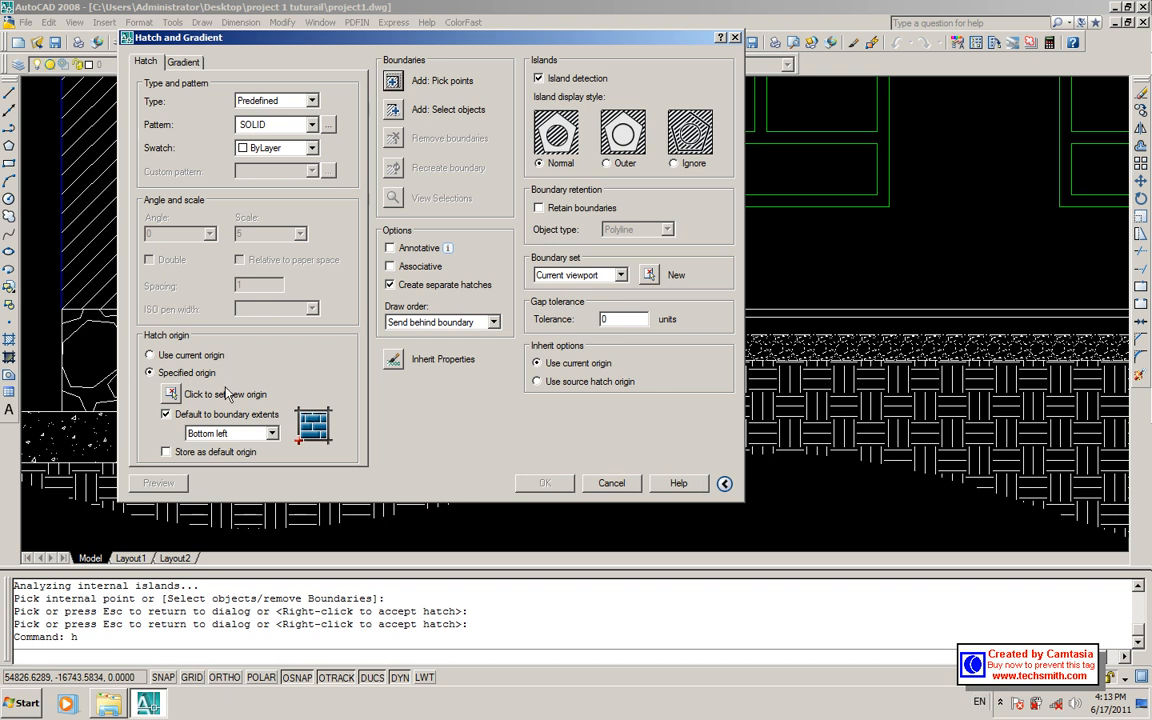
click(394, 82)
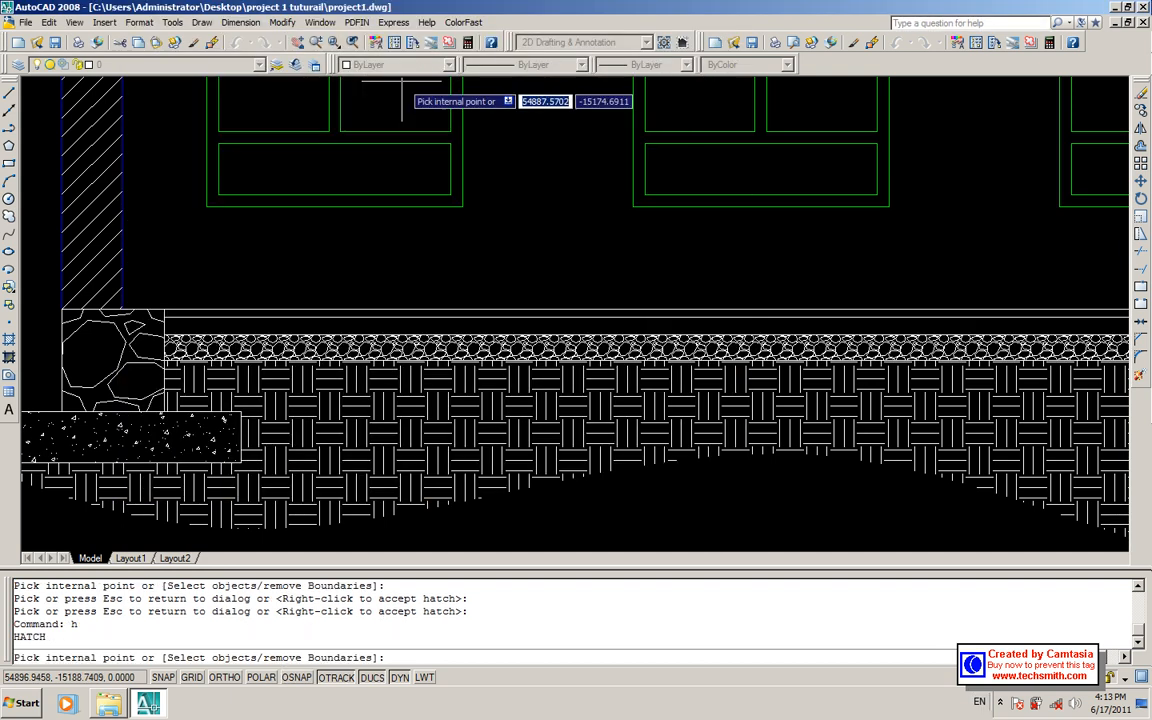
click(522, 320)
right_click(522, 328)
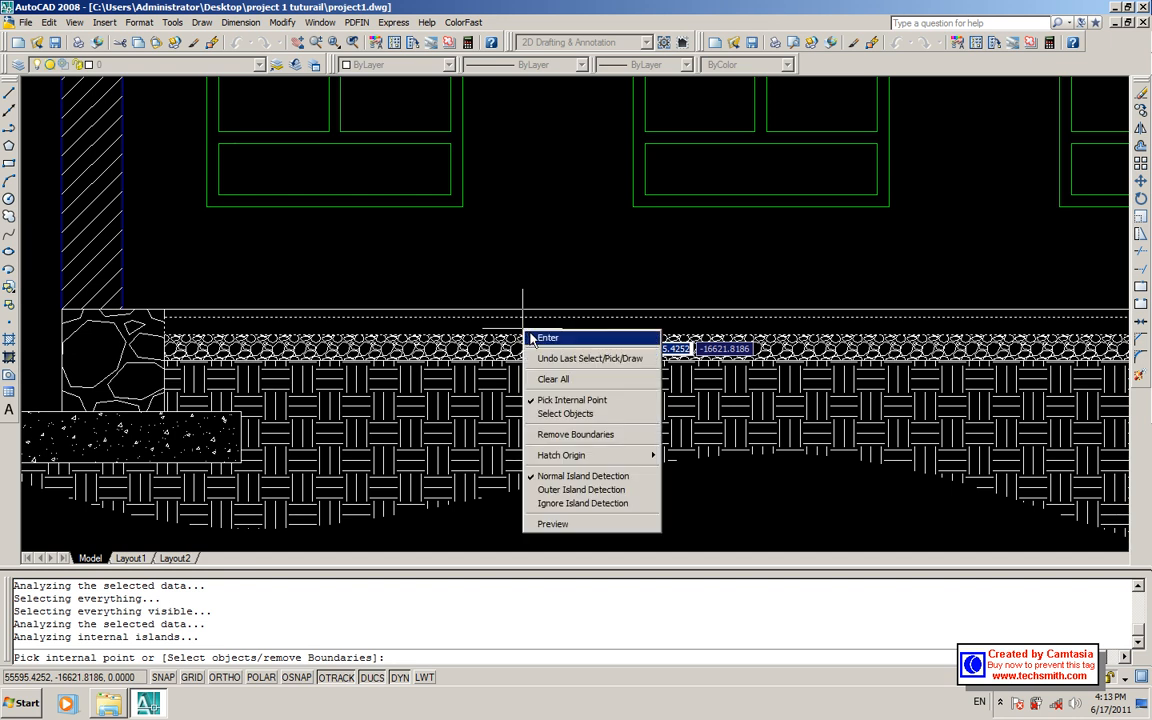
click(545, 334)
click(156, 485)
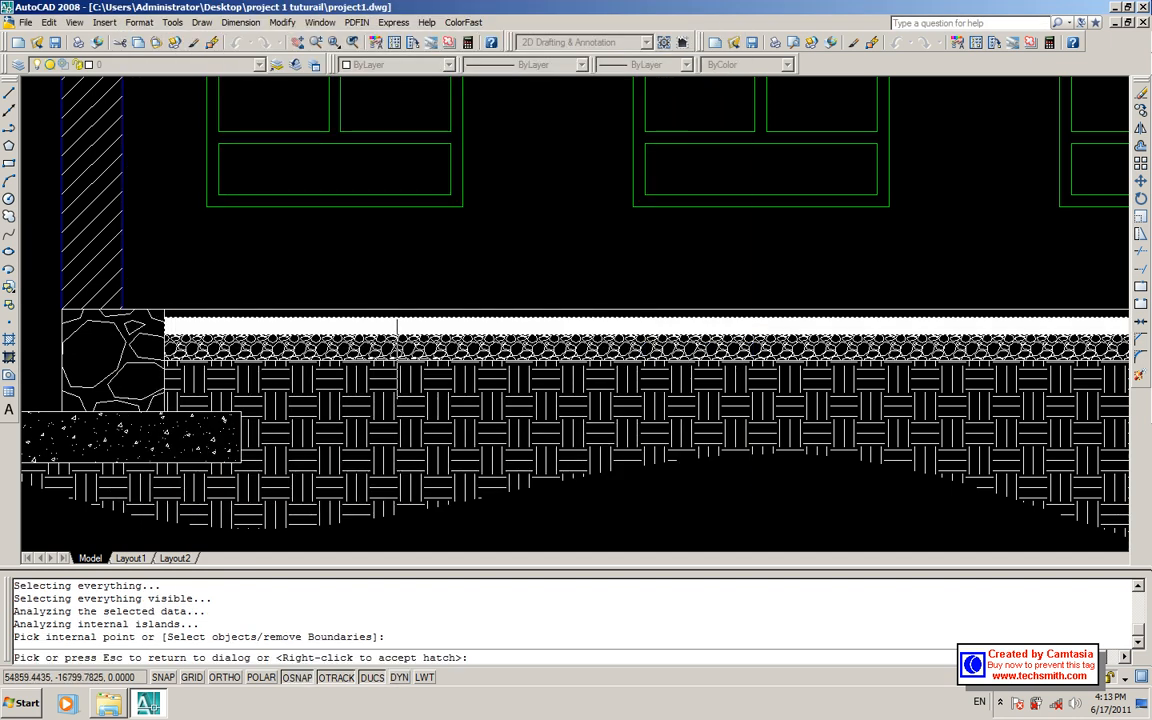
right_click(397, 325)
- Set up an AR-BRELM hatch for the thin top floor layer above the solid fill
scroll(398, 329, down, 4)
scroll(405, 330, up, 3)
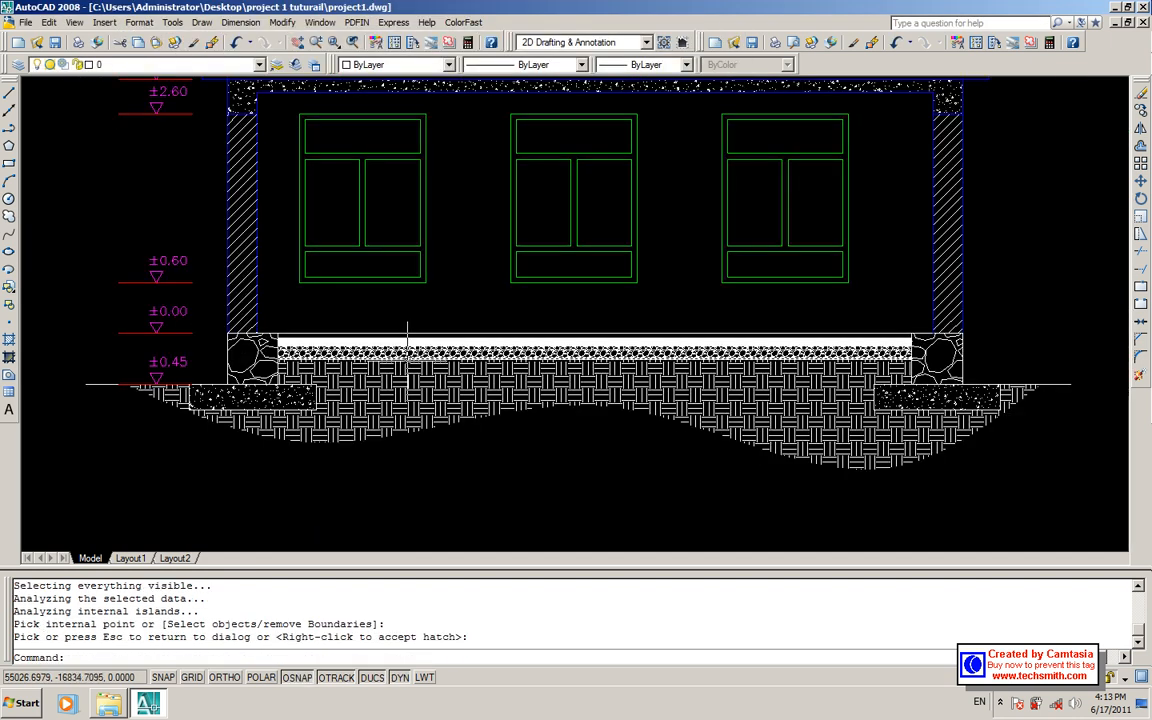
text(h)
key(Return)
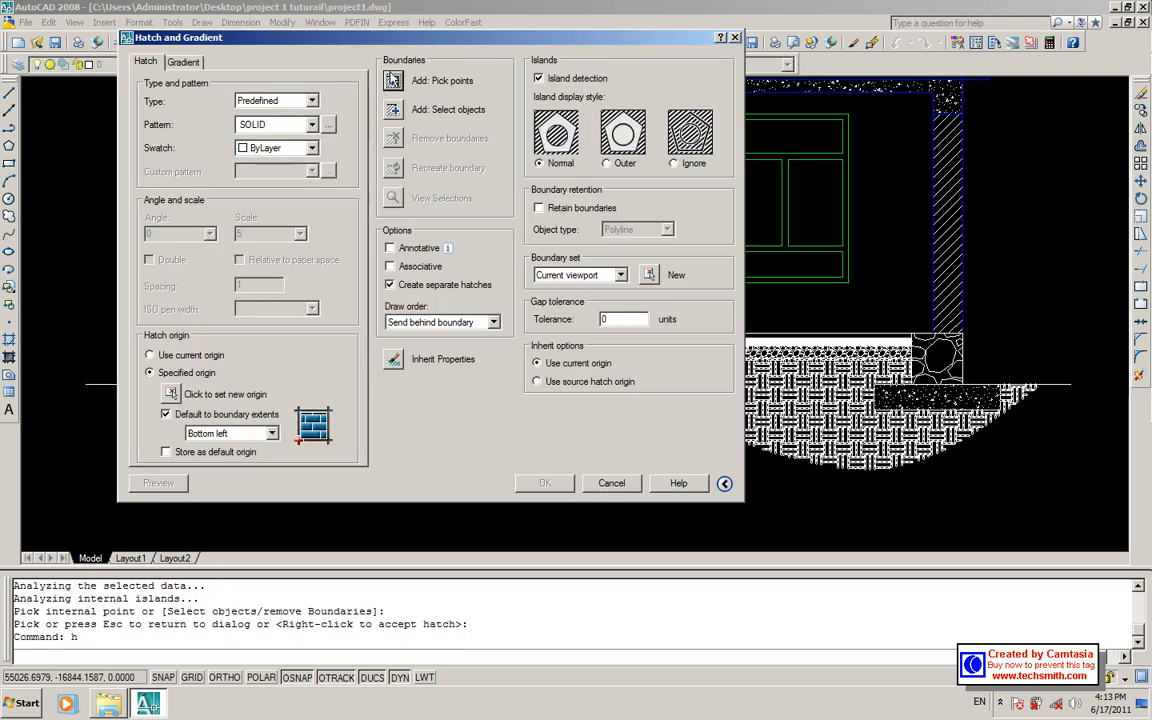
click(393, 80)
scroll(522, 322, up, 3)
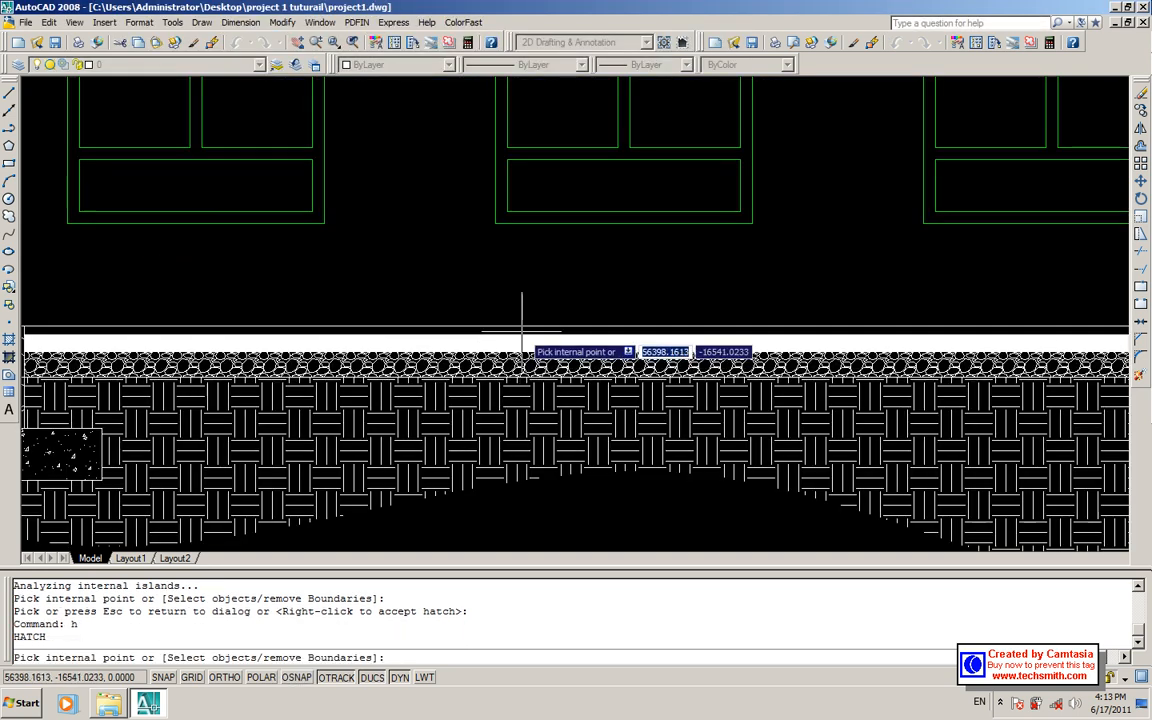
click(521, 330)
right_click(522, 332)
click(545, 337)
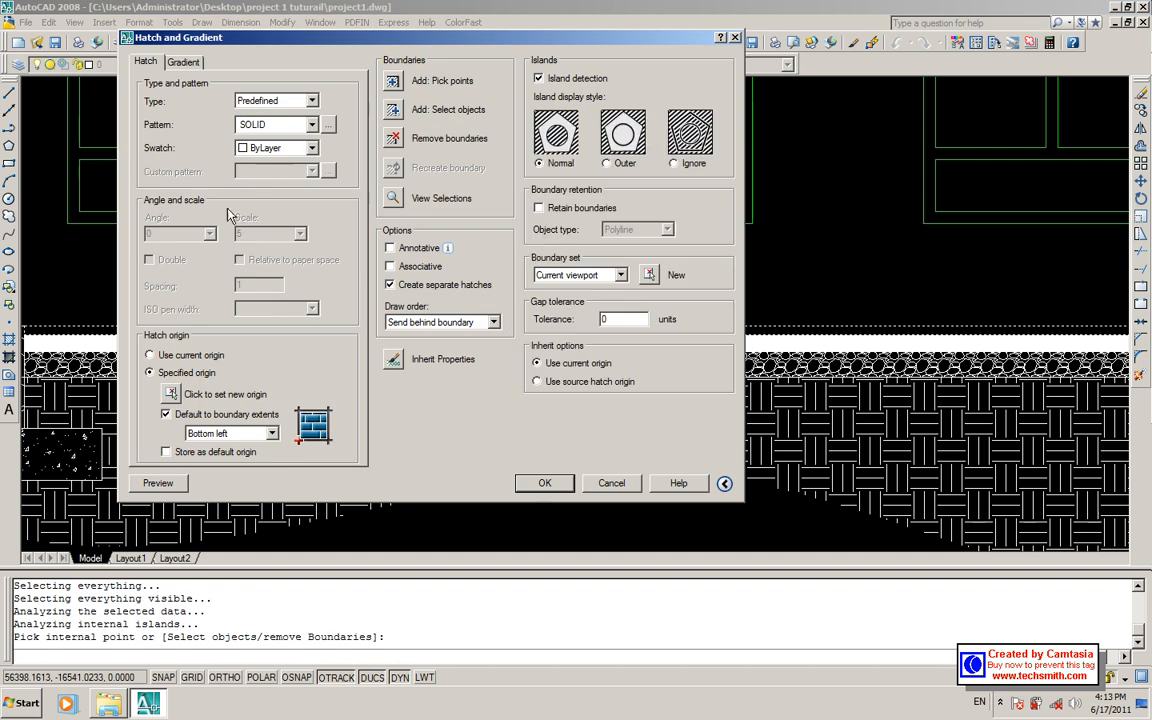
click(329, 124)
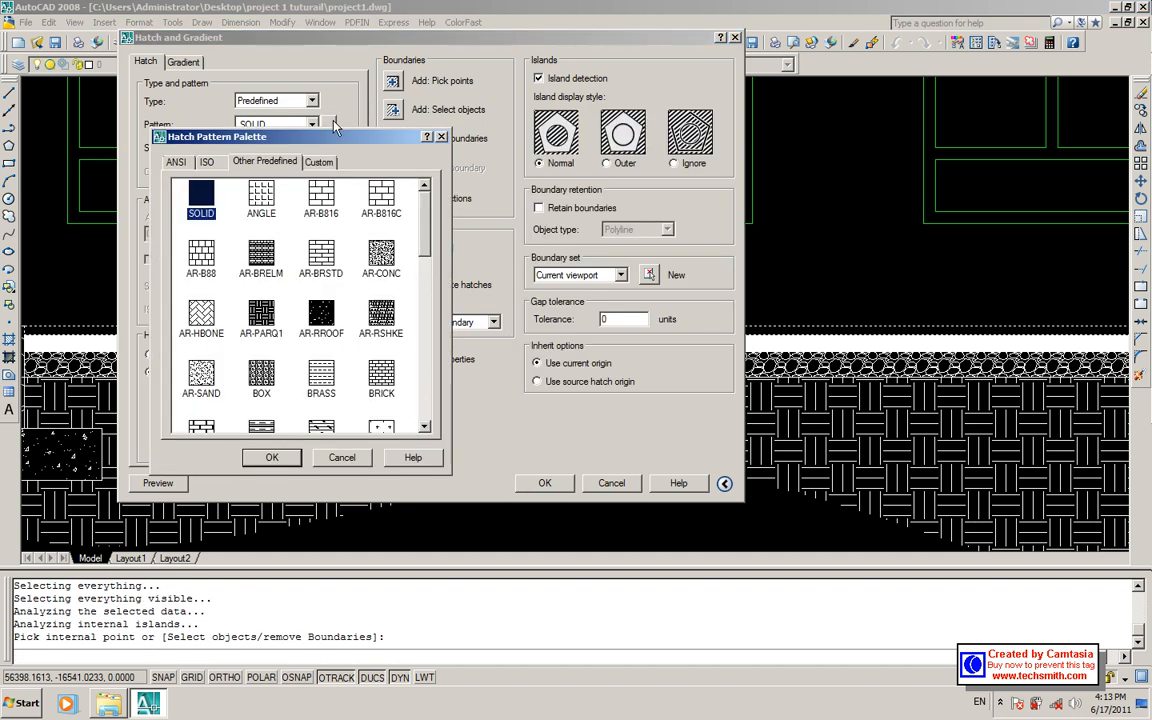
click(261, 257)
click(262, 459)
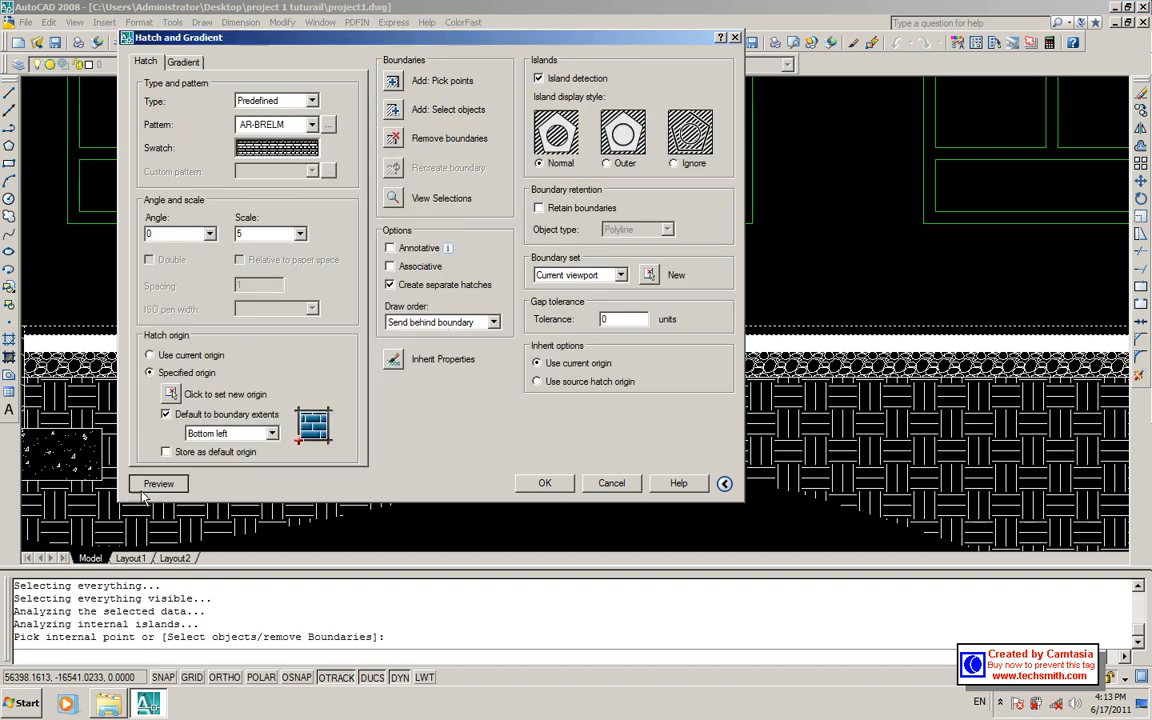
- Preview the AR-BRELM hatch of the top floor layer at scale 5 and accept it at scale 1
click(157, 483)
scroll(564, 330, down, 2)
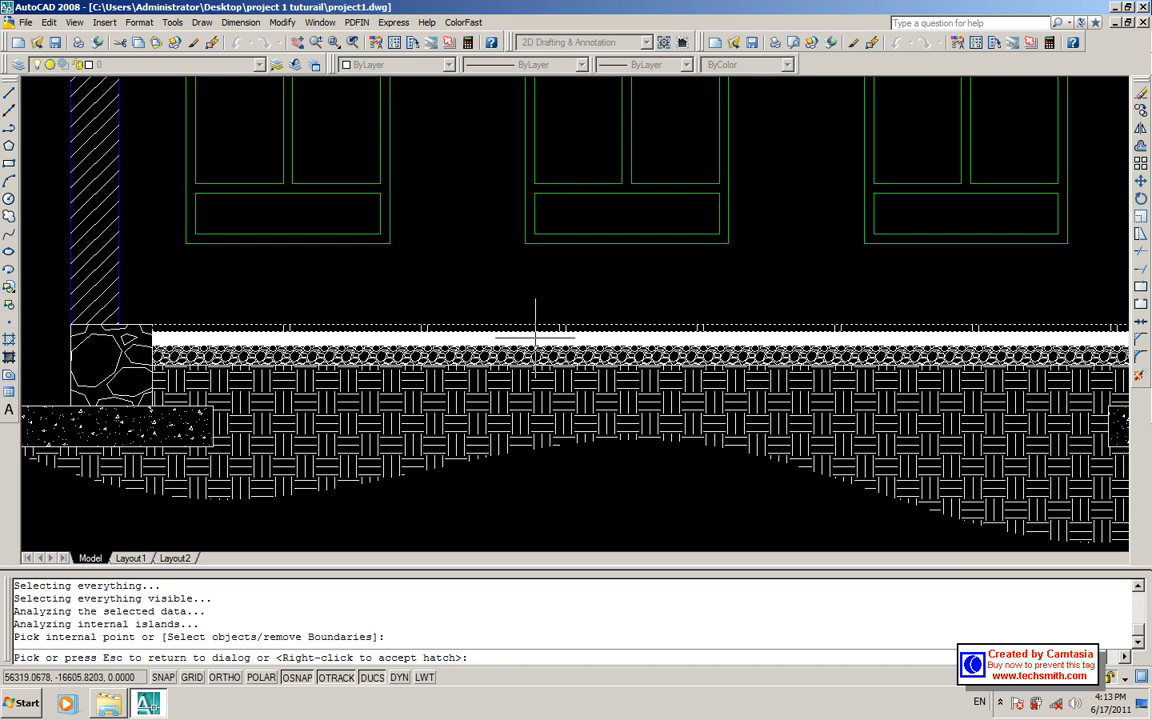
key(Escape)
click(268, 234)
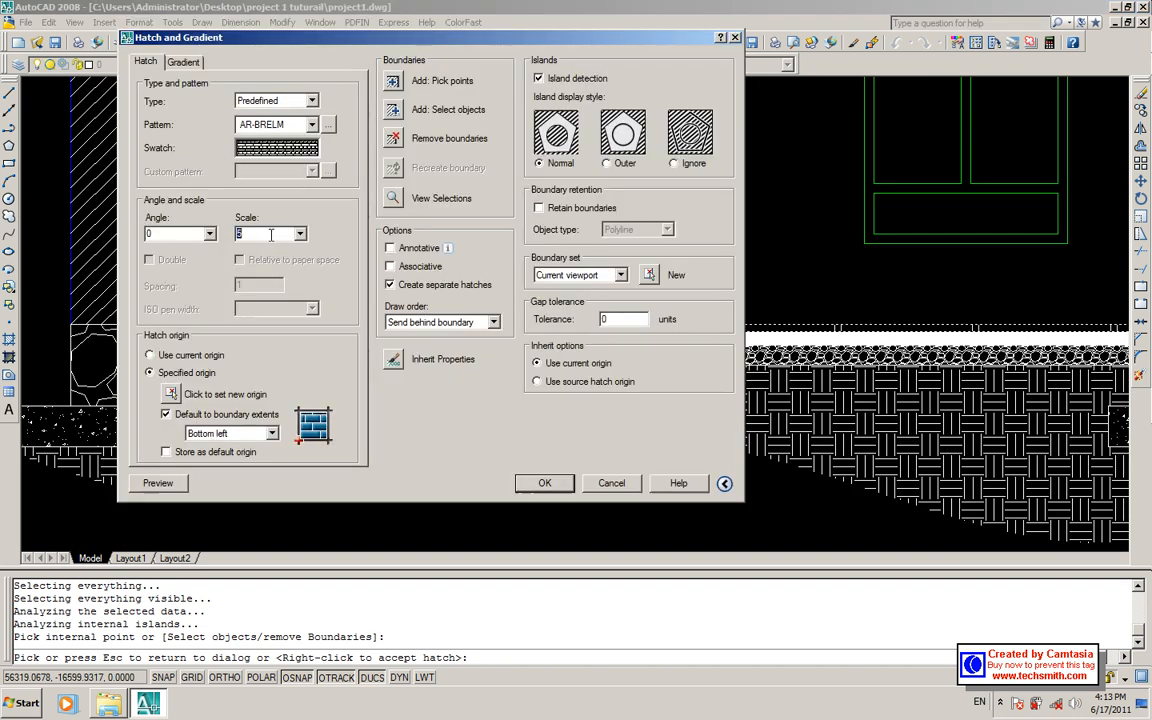
click(157, 483)
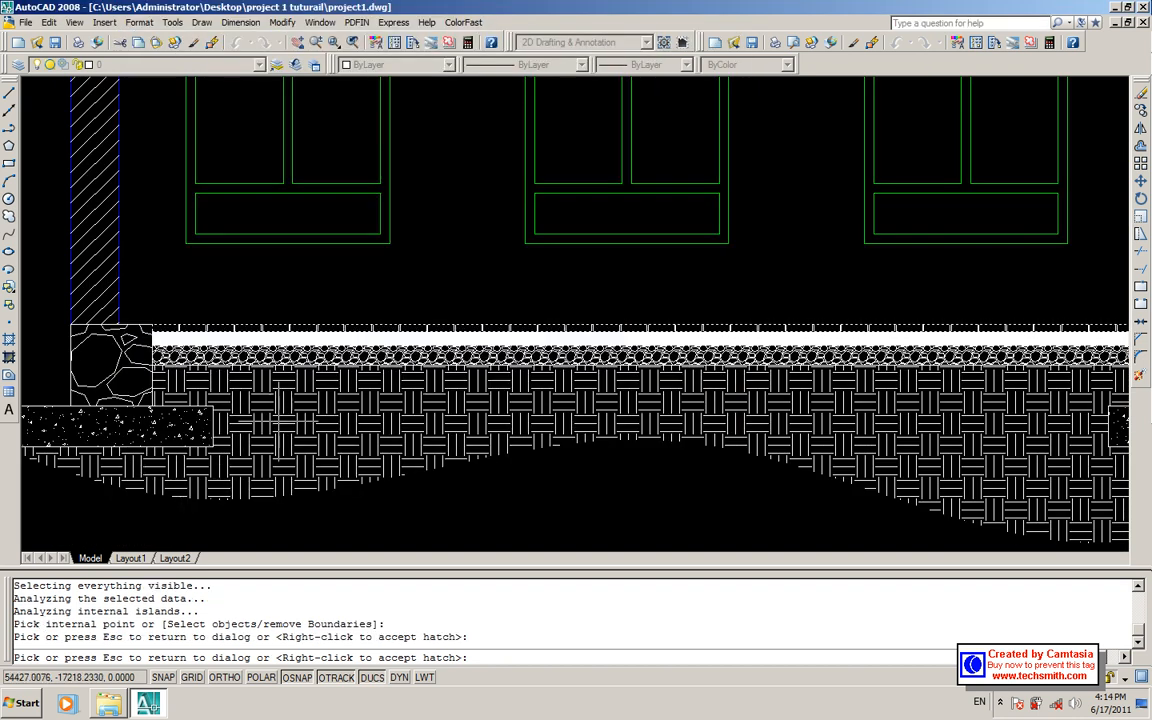
right_click(411, 358)
- Start a new hatch and choose the ANSI31 pattern for it
scroll(358, 353, down, 4)
scroll(388, 430, up, 3)
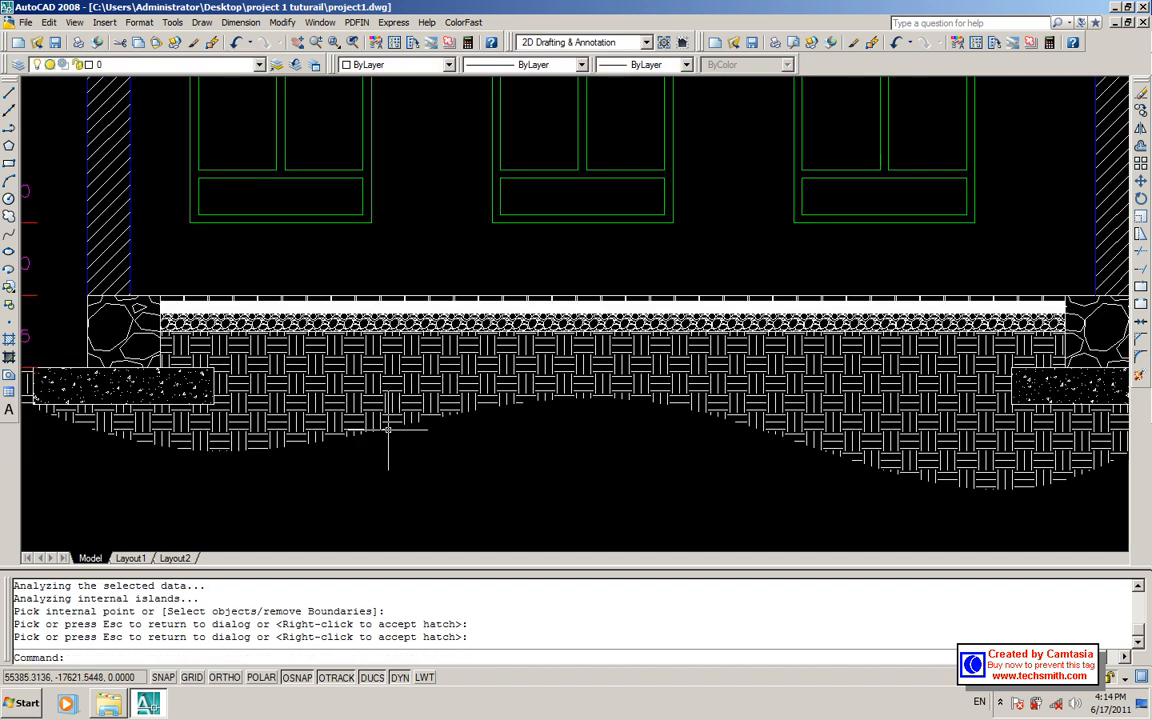
scroll(460, 423, down, 4)
middle_drag(479, 442, 464, 400)
scroll(518, 425, down, 2)
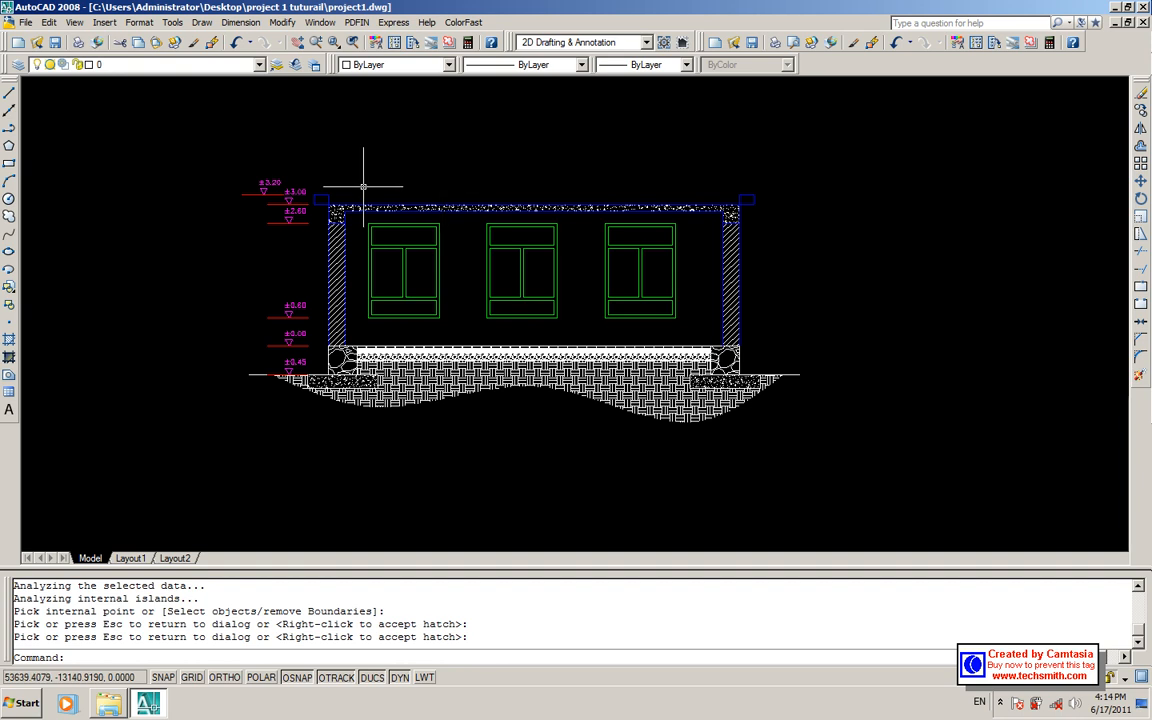
text(h)
key(Return)
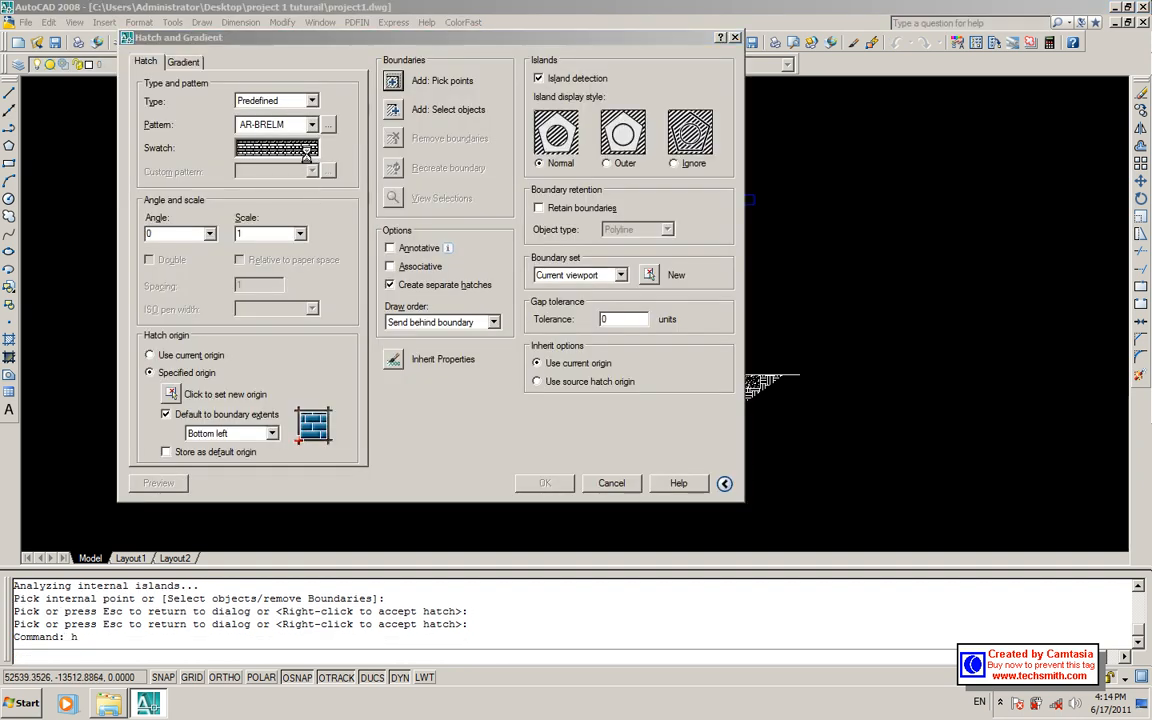
click(277, 146)
click(178, 162)
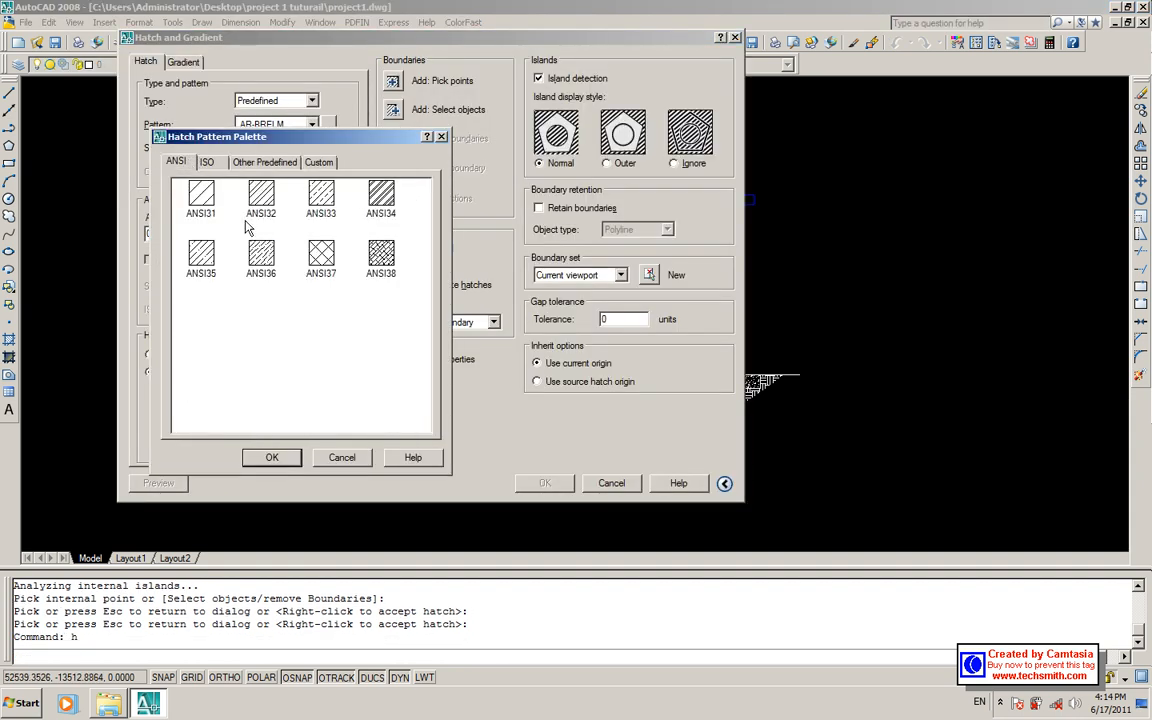
click(200, 200)
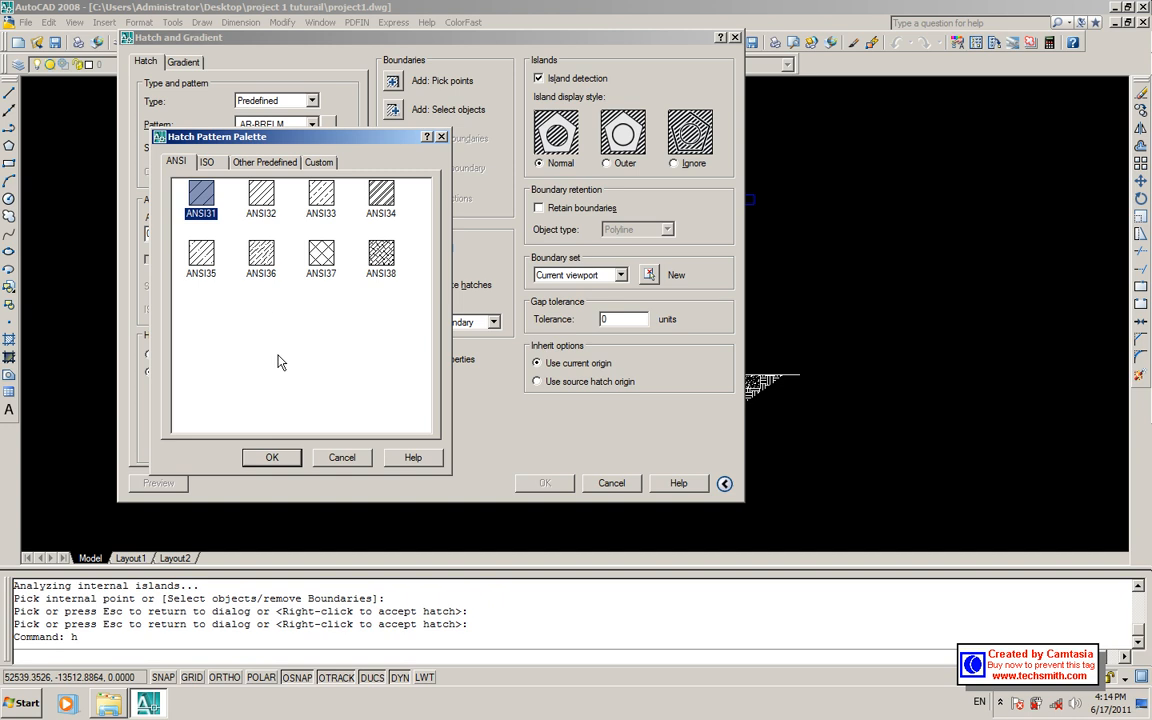
click(272, 457)
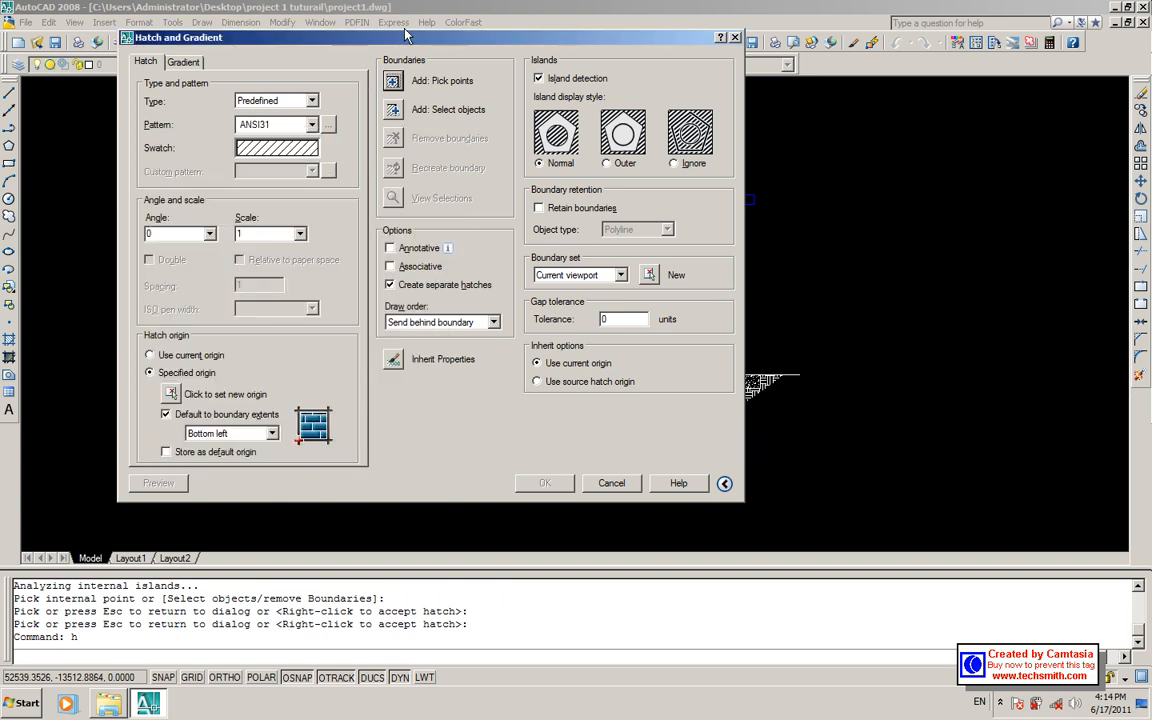
- Hatch the two small rectangles at the ends of the roof slab with ANSI31, adjusting the pattern scale after a preview
click(393, 80)
scroll(315, 190, up, 3)
scroll(300, 200, down, 4)
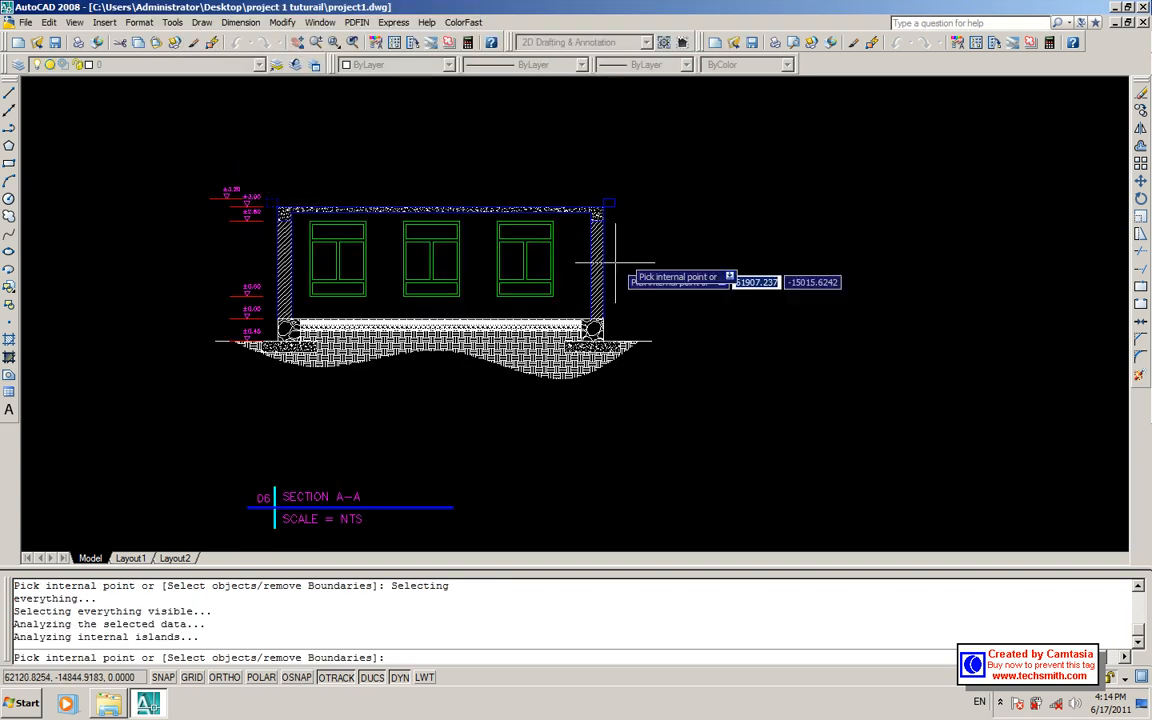
scroll(620, 233, up, 3)
right_click(591, 172)
click(600, 186)
click(157, 480)
scroll(572, 141, up, 2)
scroll(585, 135, up, 3)
key(Escape)
click(288, 235)
key(Return)
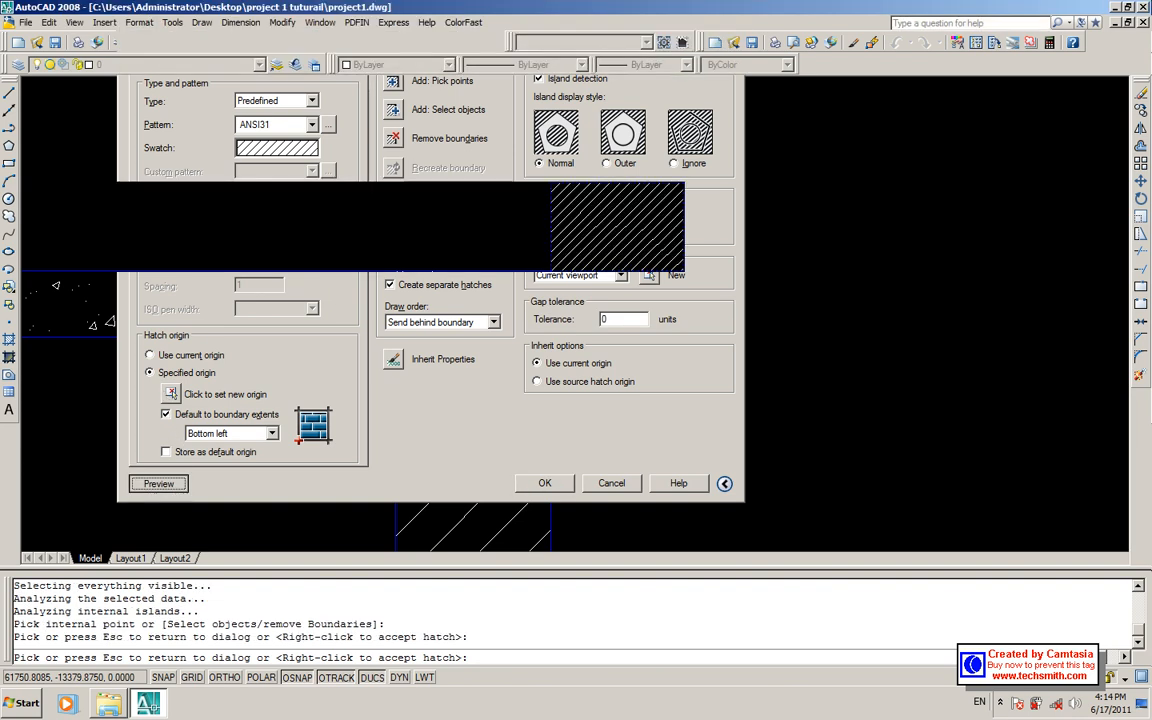
- Examine the hatched roof ends, the floor layers and the overall Section A-A
scroll(795, 239, down, 5)
mouse_move(487, 407)
middle_down()
mouse_move(563, 391)
mouse_move(527, 279)
middle_up()
scroll(528, 380, up, 2)
middle_drag(560, 489, 553, 426)
scroll(553, 422, down, 4)
scroll(543, 406, up, 2)
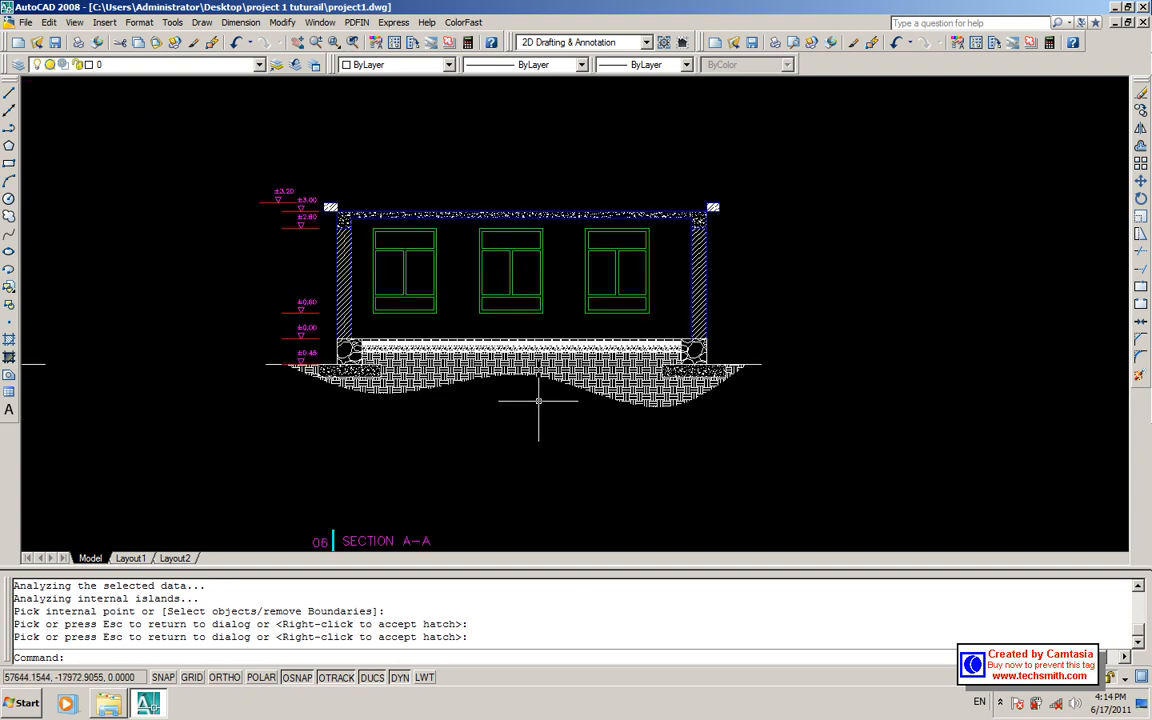
scroll(665, 332, up, 4)
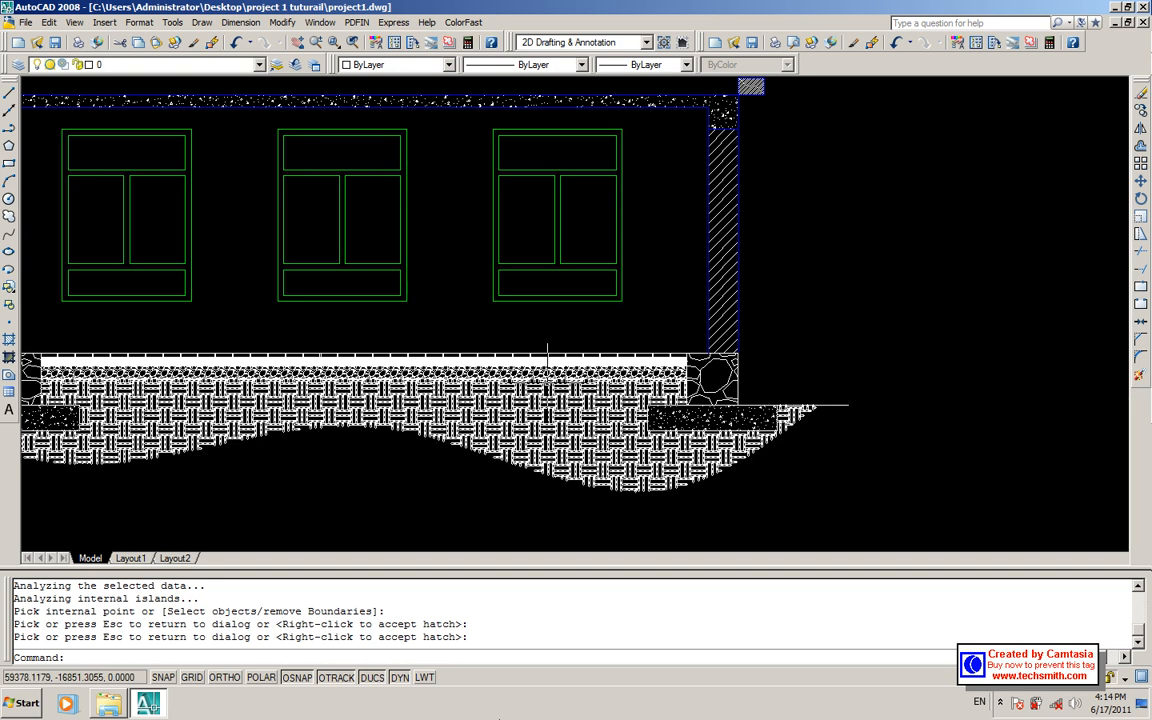
scroll(590, 305, down, 6)
scroll(541, 455, up, 4)
- Draw an orthogonal leader from just above the floor down past the ground, ending in a short horizontal line to the right
text(l)
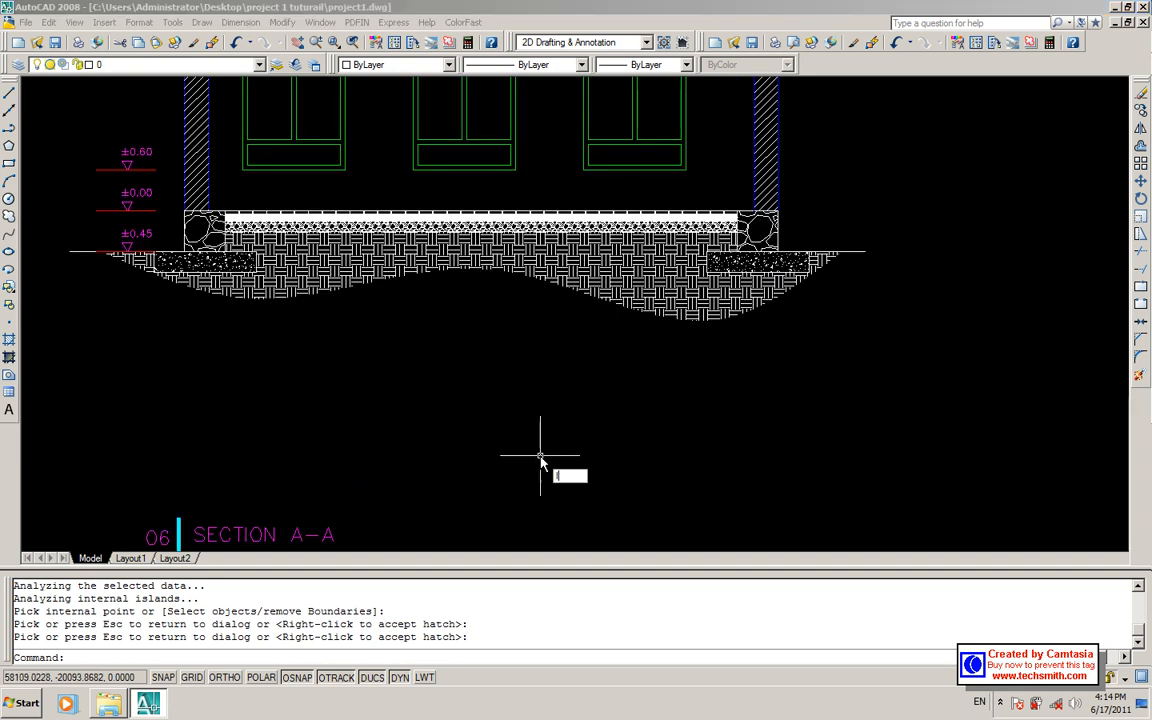
key(Return)
click(541, 204)
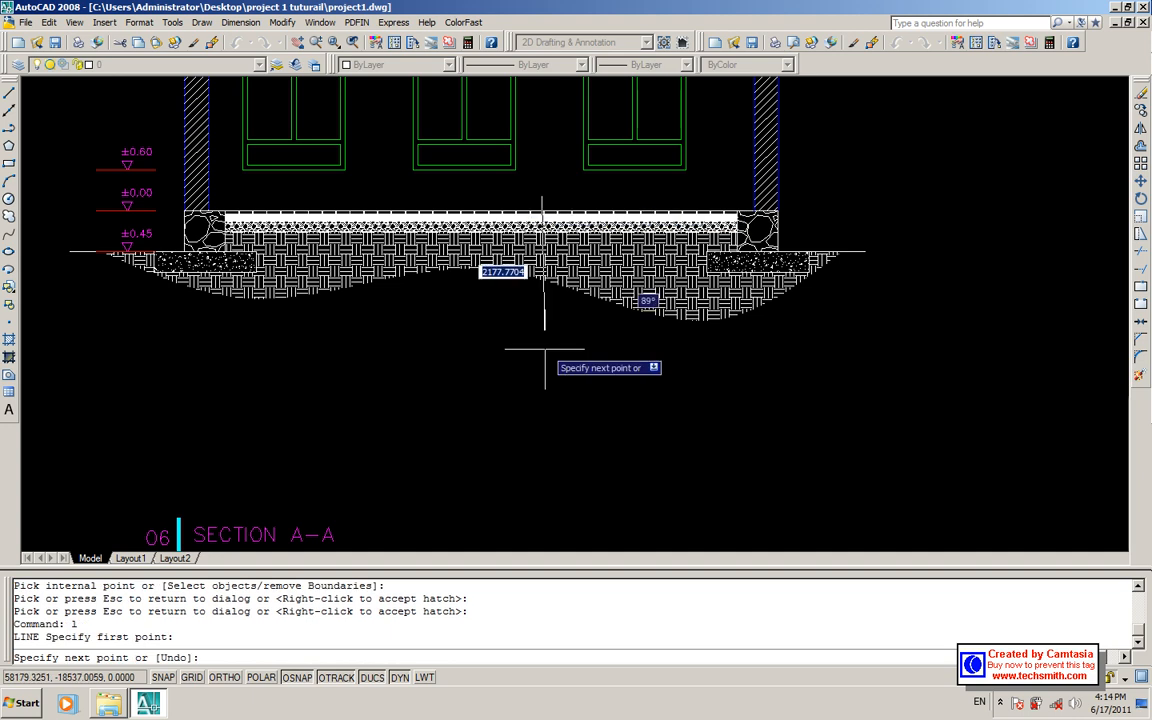
key(F8)
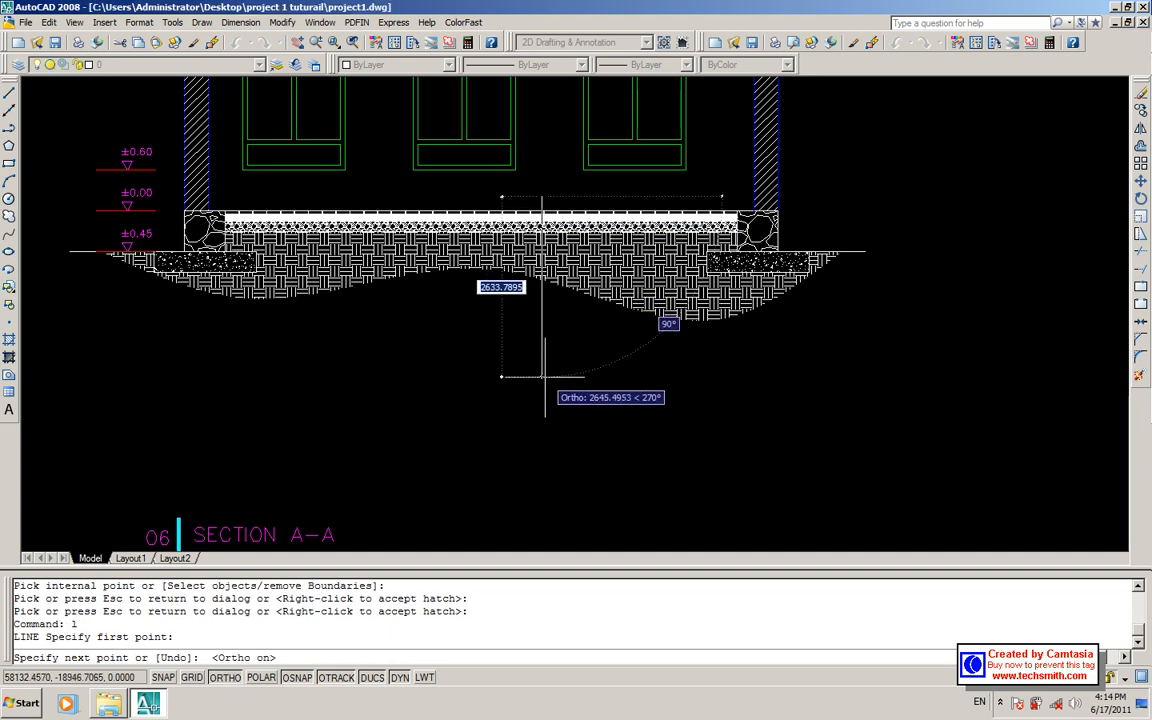
click(541, 416)
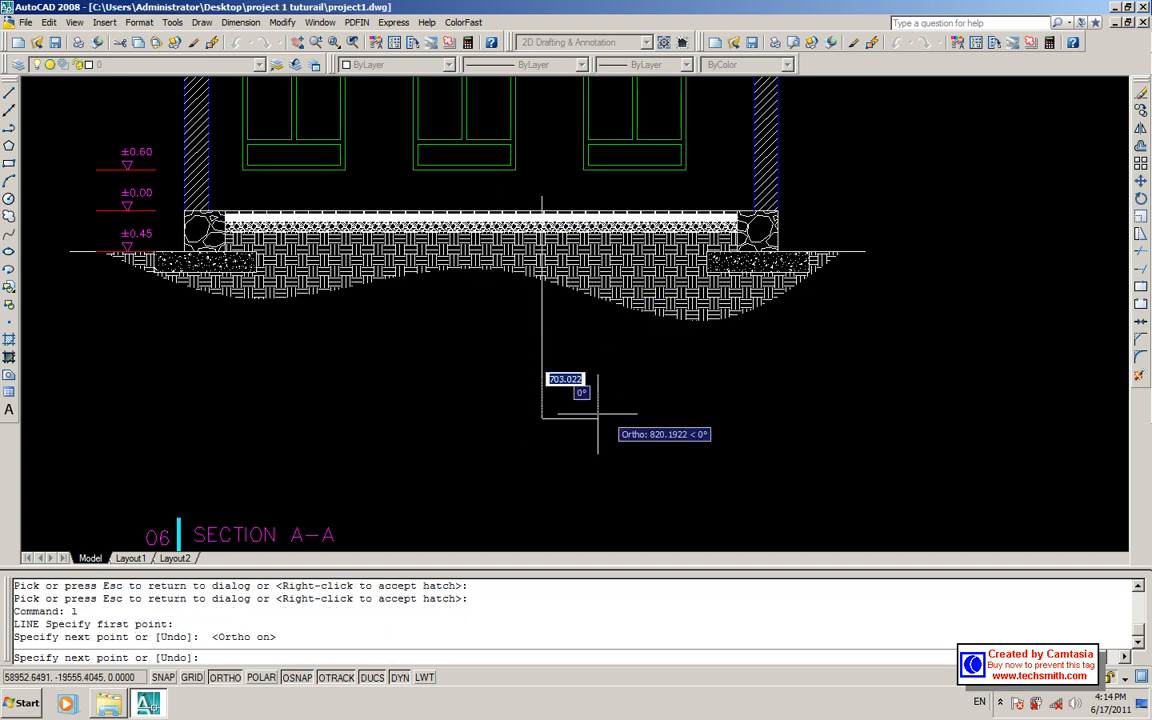
click(675, 416)
key(Return)
- Copy the leader's horizontal line a short distance upward along the vertical line
click(549, 419)
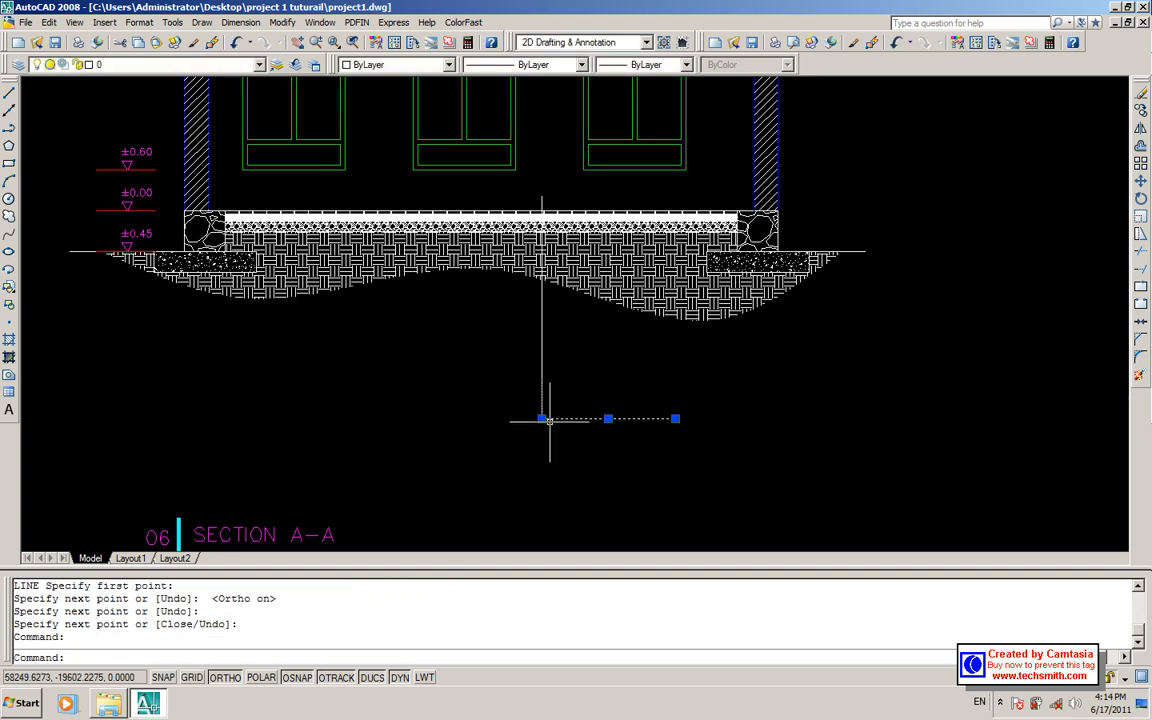
text(co)
key(Return)
click(542, 419)
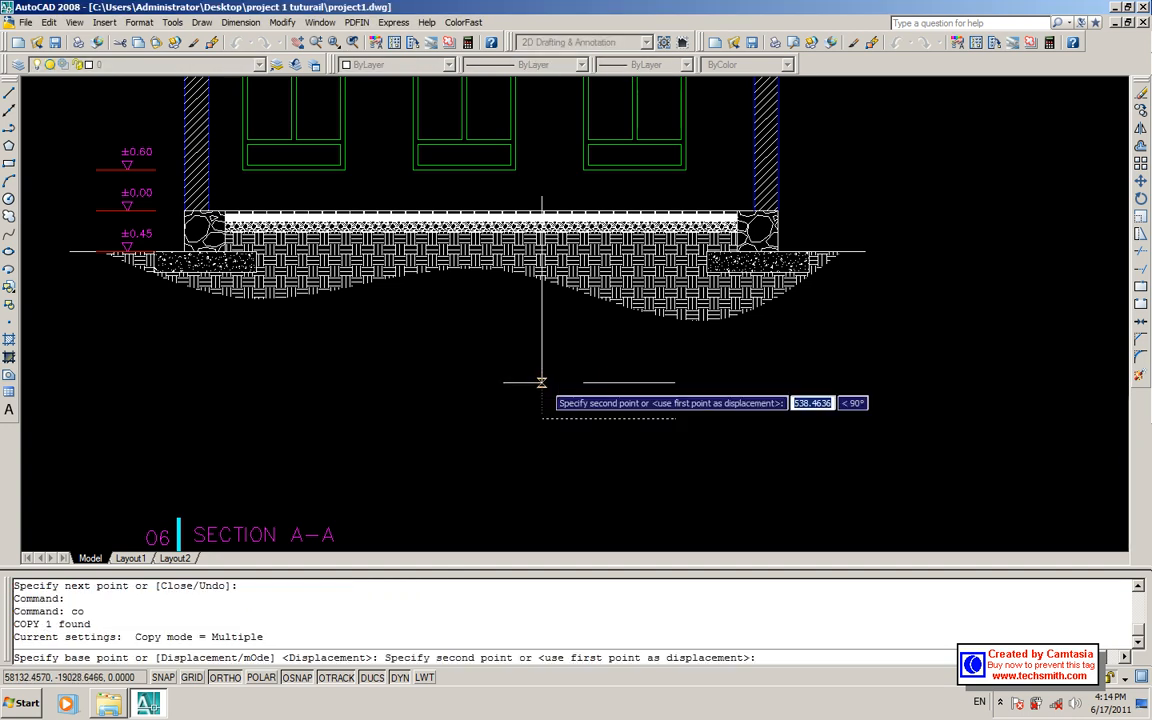
key(Escape)
- Copy both horizontal leader lines upward to make four evenly spaced lines along the vertical
scroll(617, 447, down, 7)
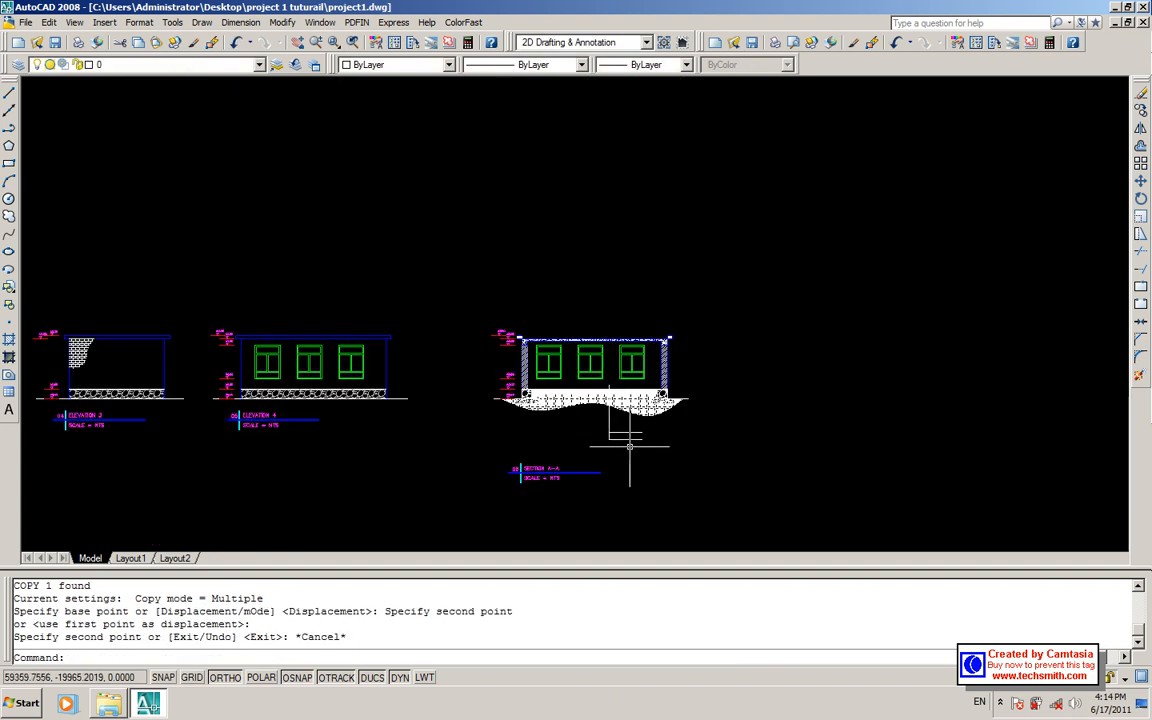
scroll(617, 447, up, 5)
click(570, 398)
click(668, 438)
text(c)
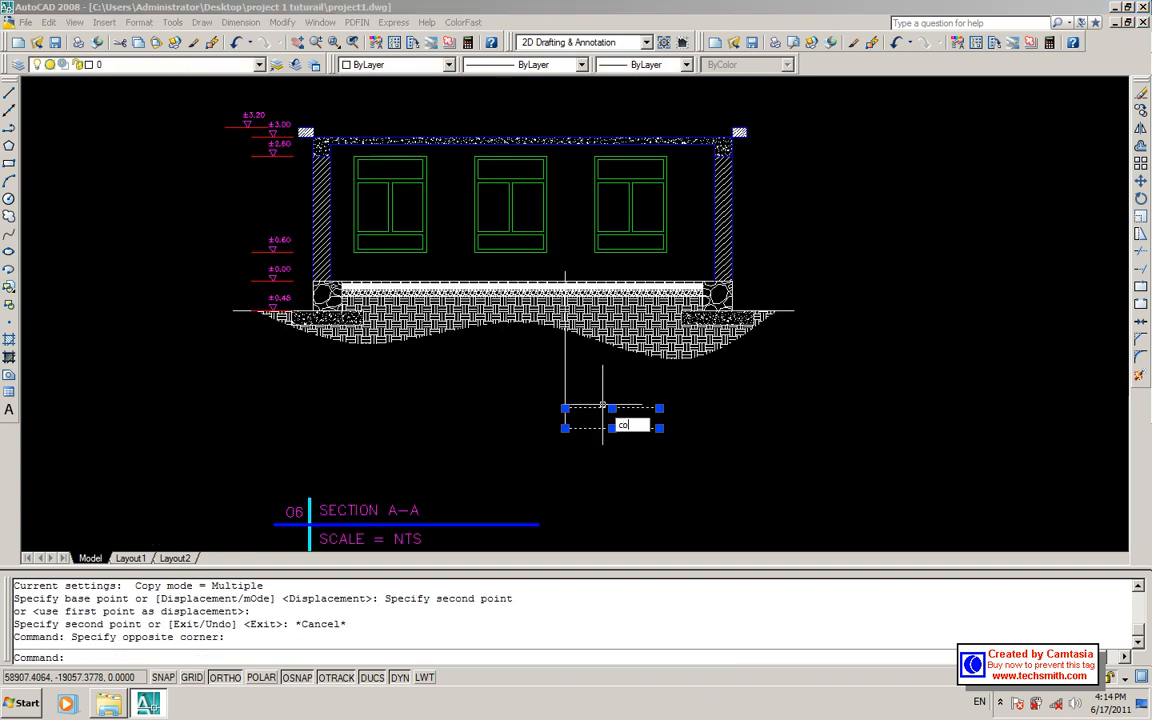
text(o)
key(Return)
click(565, 428)
click(565, 366)
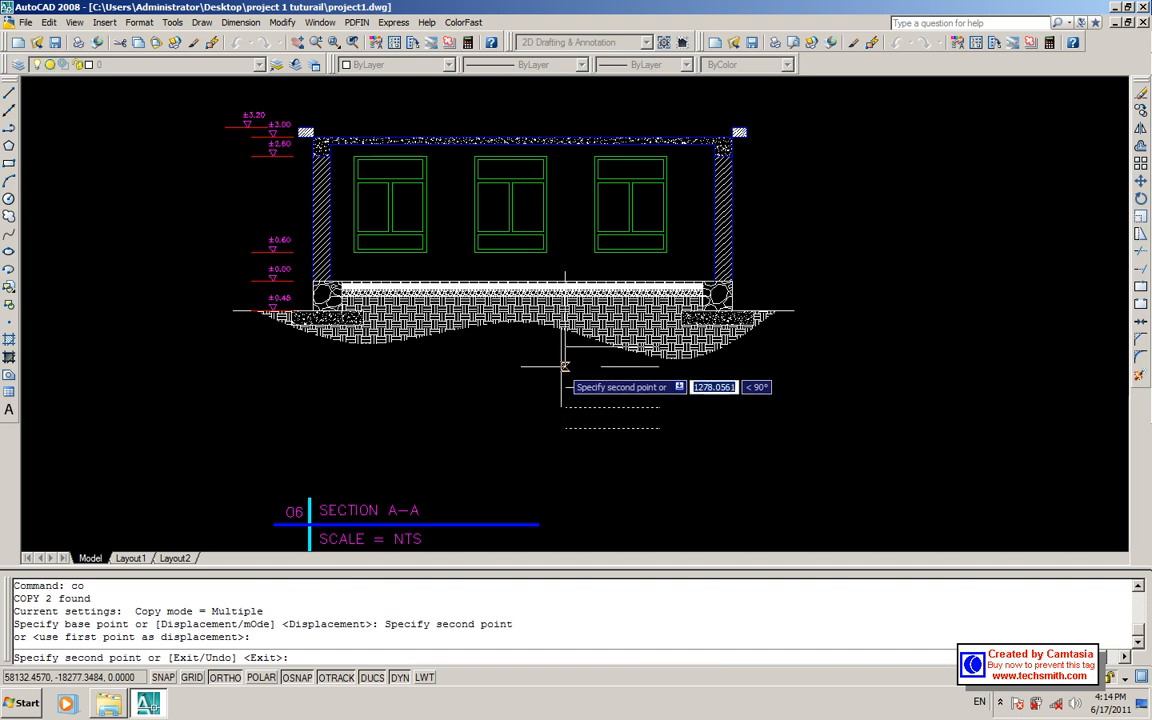
click(565, 387)
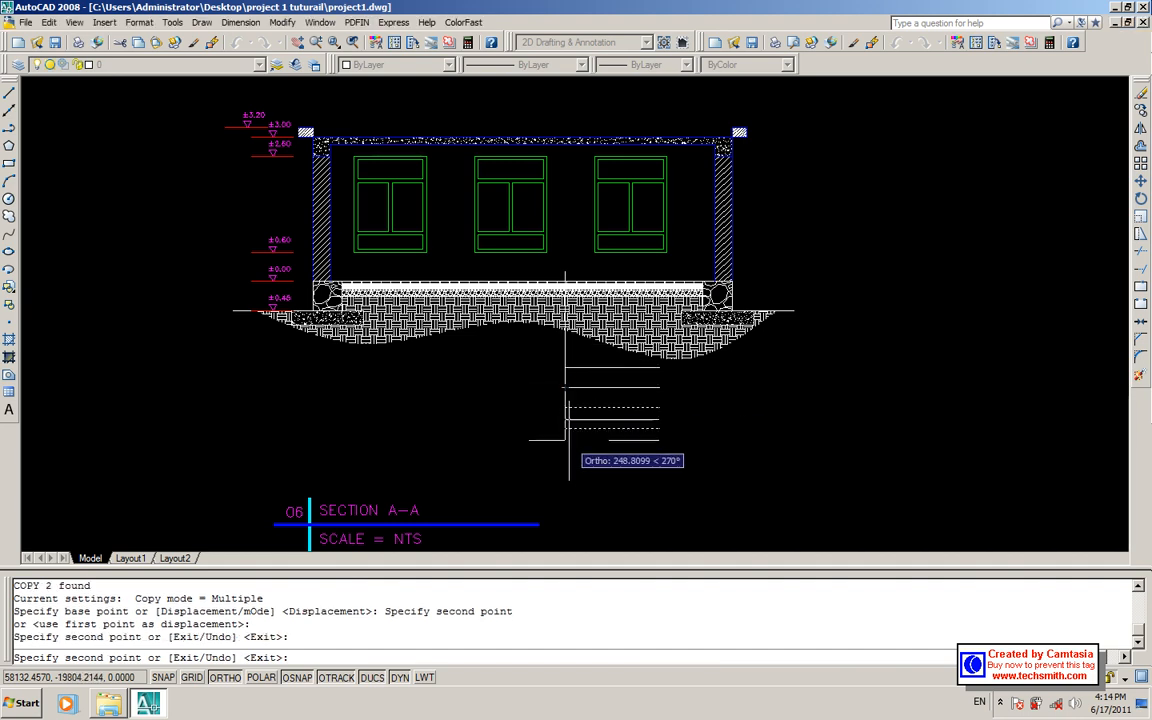
key(Escape)
- Copy the two lowest horizontal leader lines down by one spacing to add a fifth line at the bottom
click(635, 445)
click(589, 407)
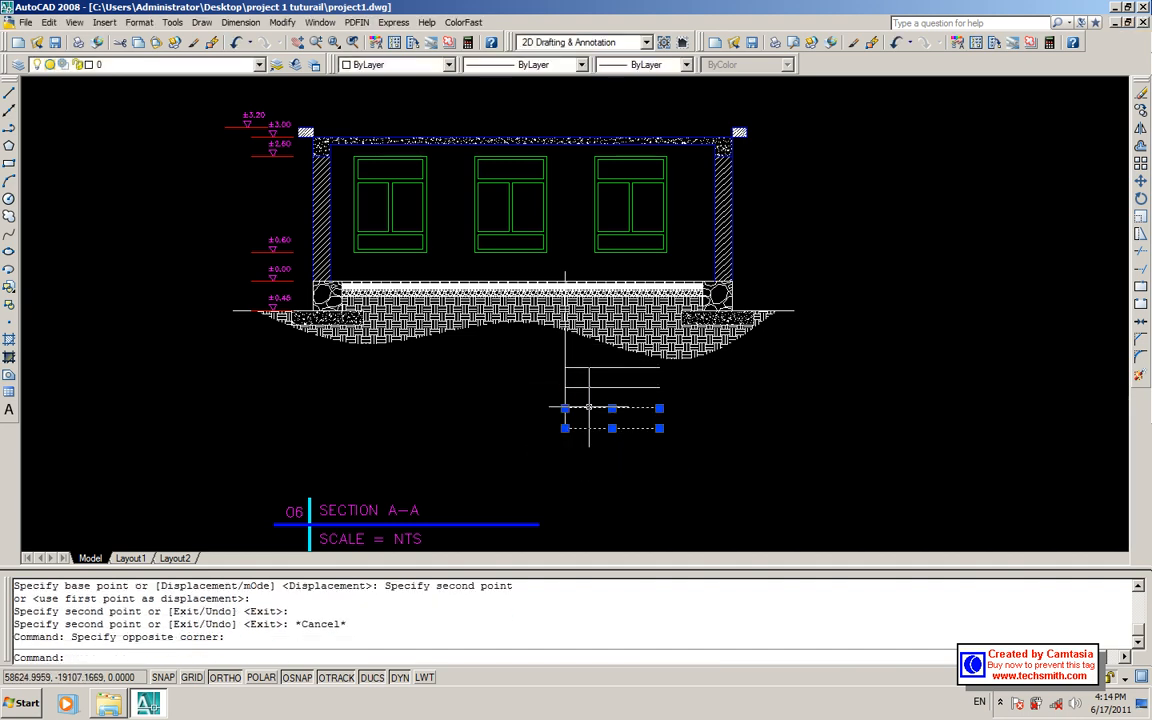
text(co)
key(Return)
click(565, 408)
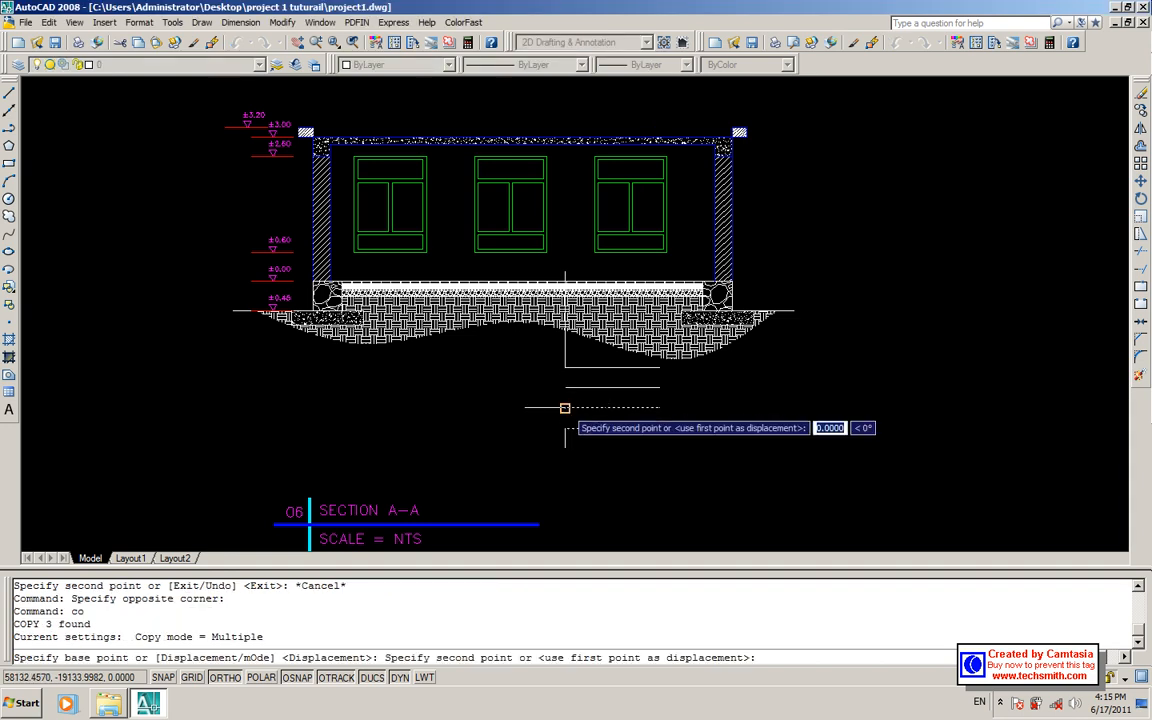
click(565, 428)
key(Escape)
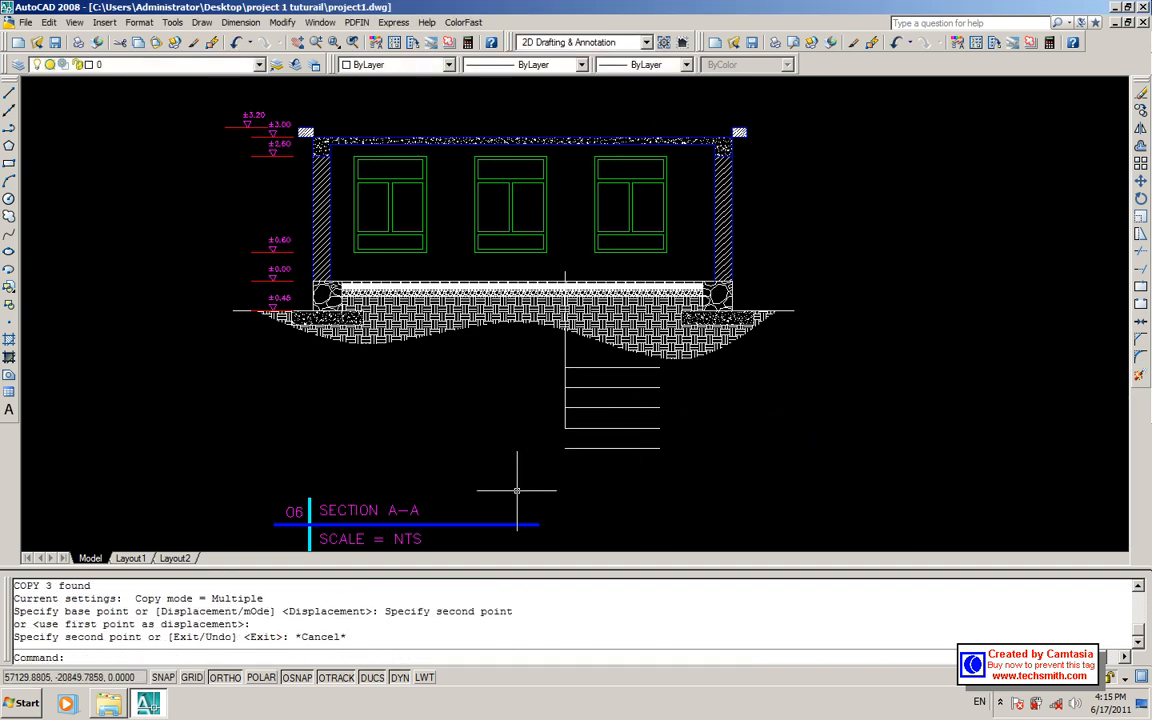
- Extend the vertical leader line down to the lowest horizontal line
text(ex)
key(Return)
key(Return)
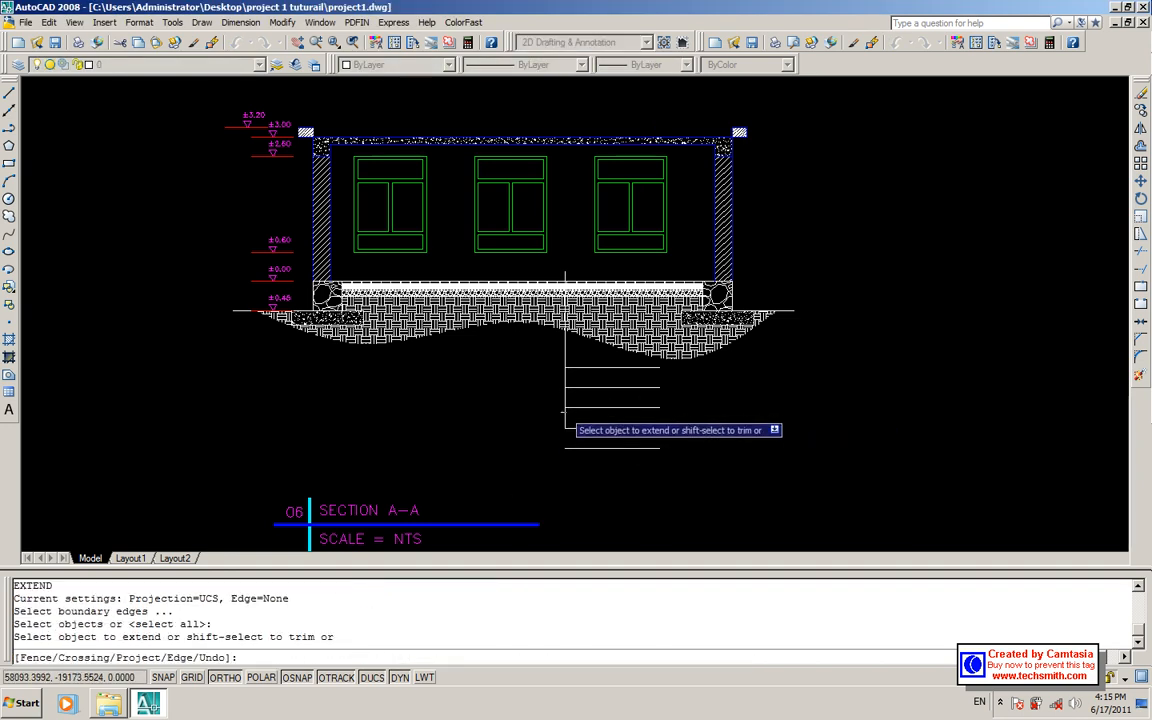
click(566, 425)
key(Escape)
- Change the colour of the vertical leader line and all five horizontal lines to Red
click(591, 460)
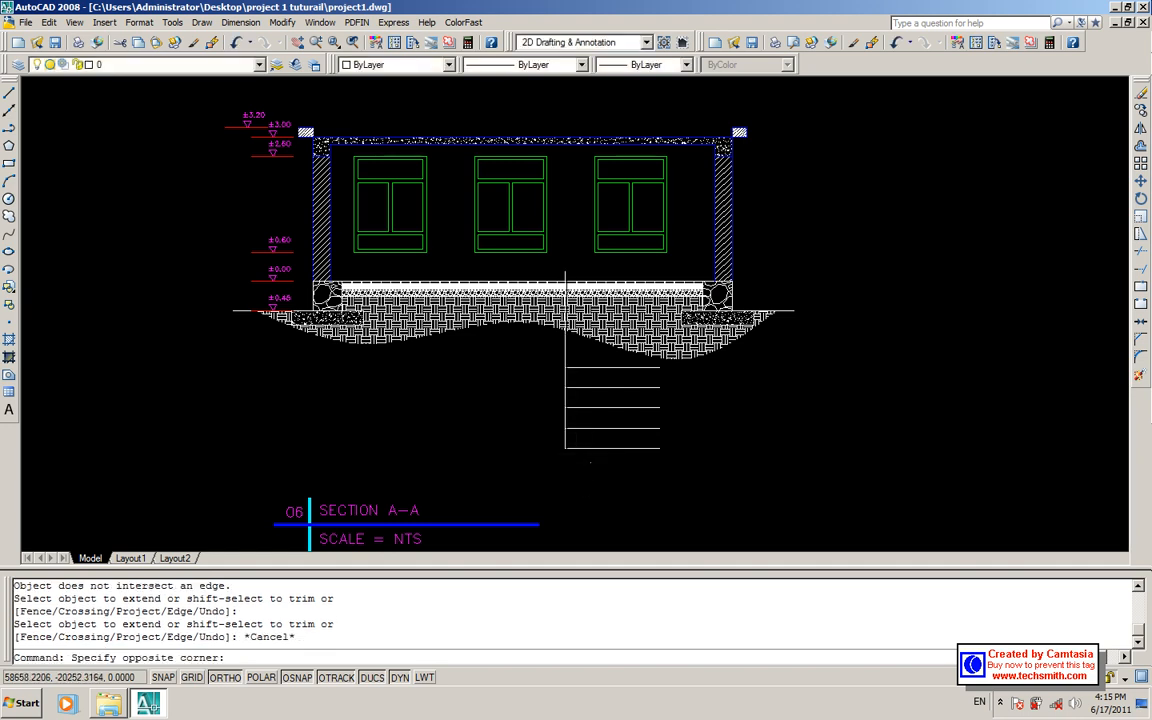
click(559, 352)
click(447, 64)
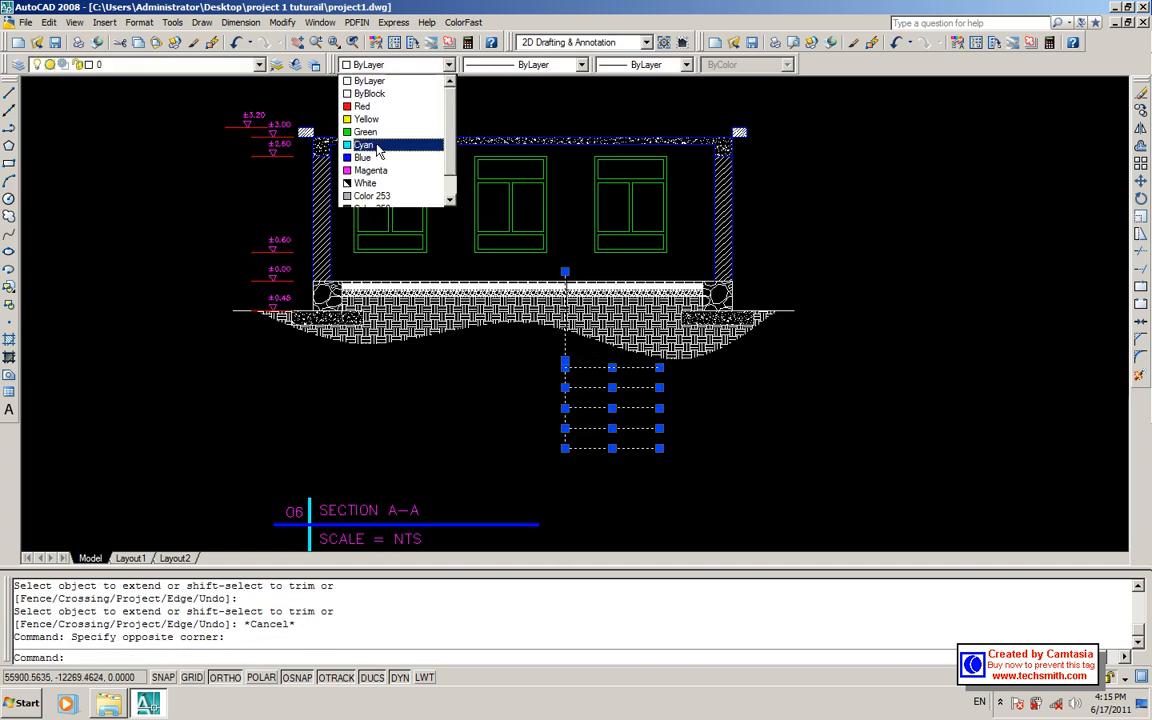
click(350, 110)
key(Escape)
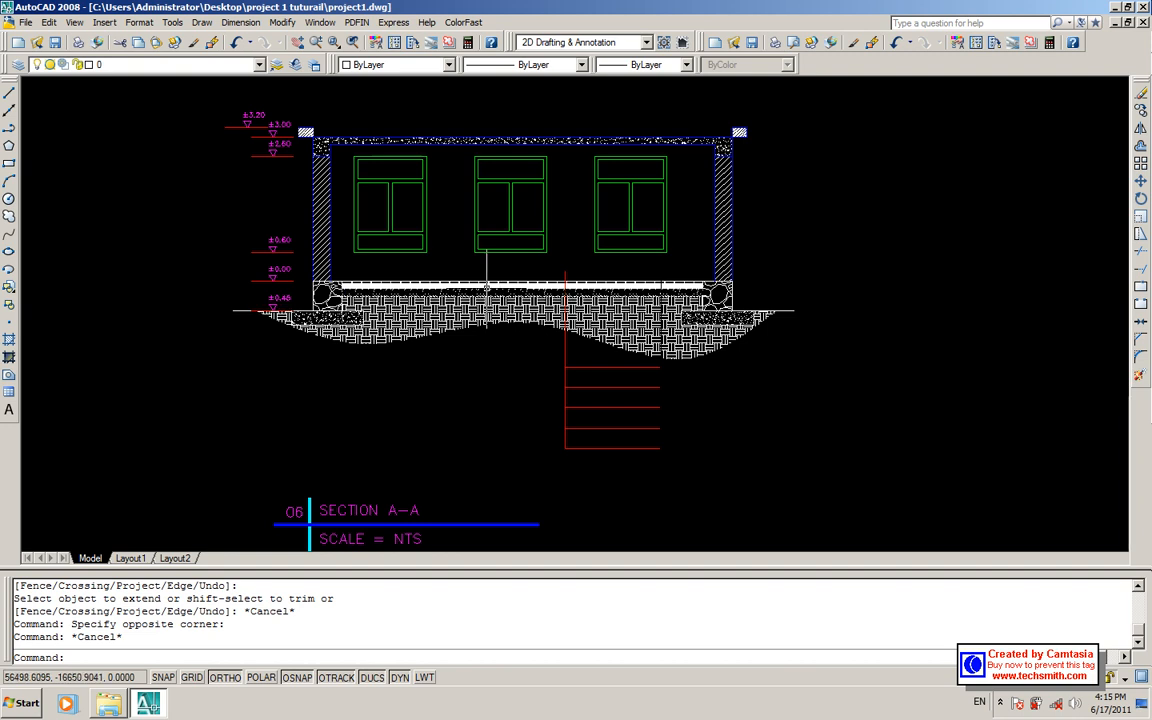
- Change the colour of the earth hatch beneath the floor and footings
click(435, 300)
click(447, 64)
click(360, 182)
key(Escape)
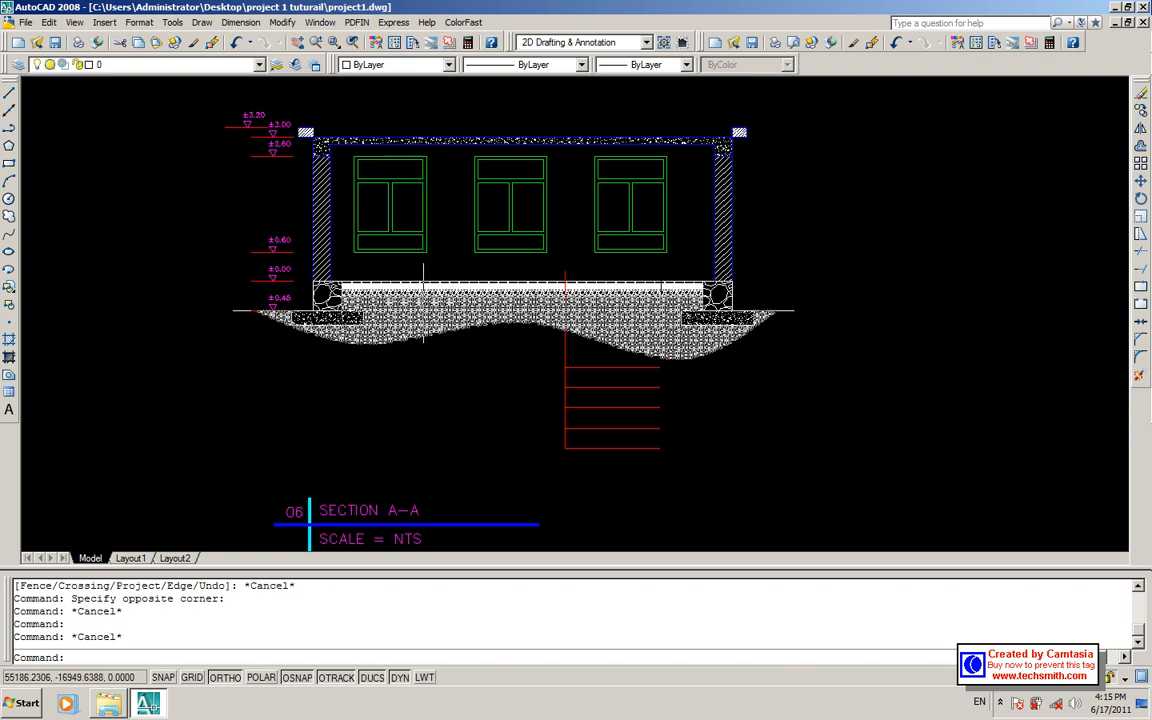
- Set the hatches of the floor layers, the stone foundations and the concrete footings on both sides to Color 253
scroll(424, 288, up, 4)
click(422, 290)
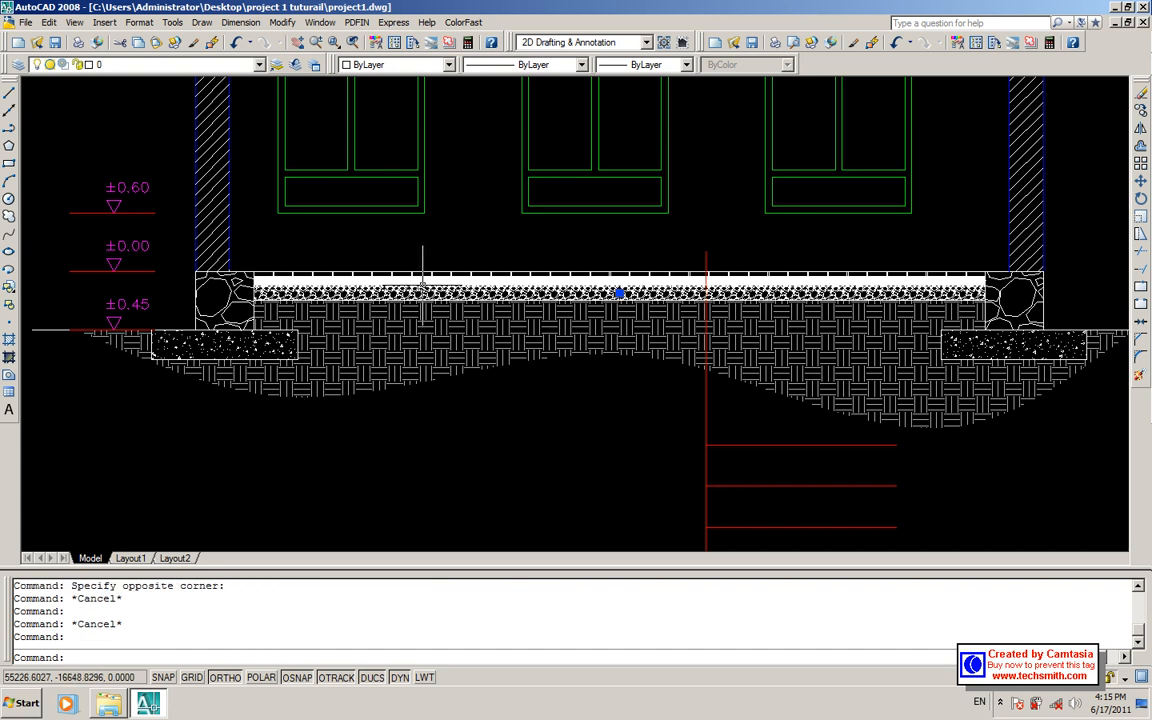
scroll(423, 286, up, 5)
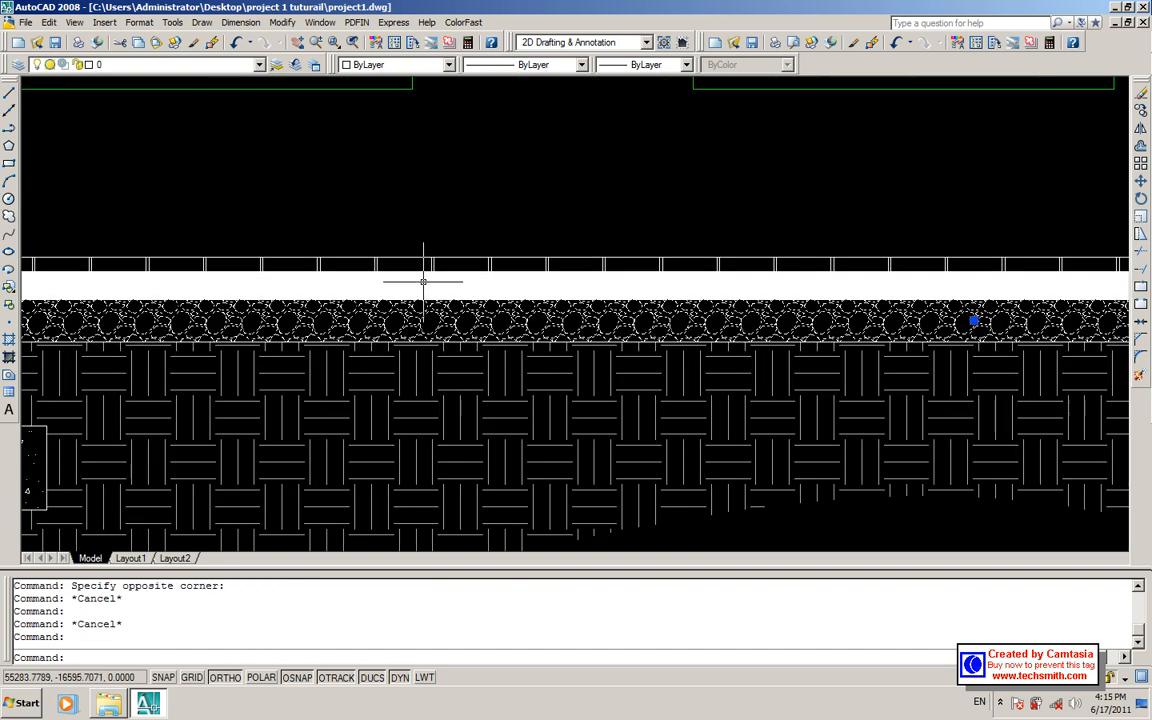
scroll(423, 280, down, 5)
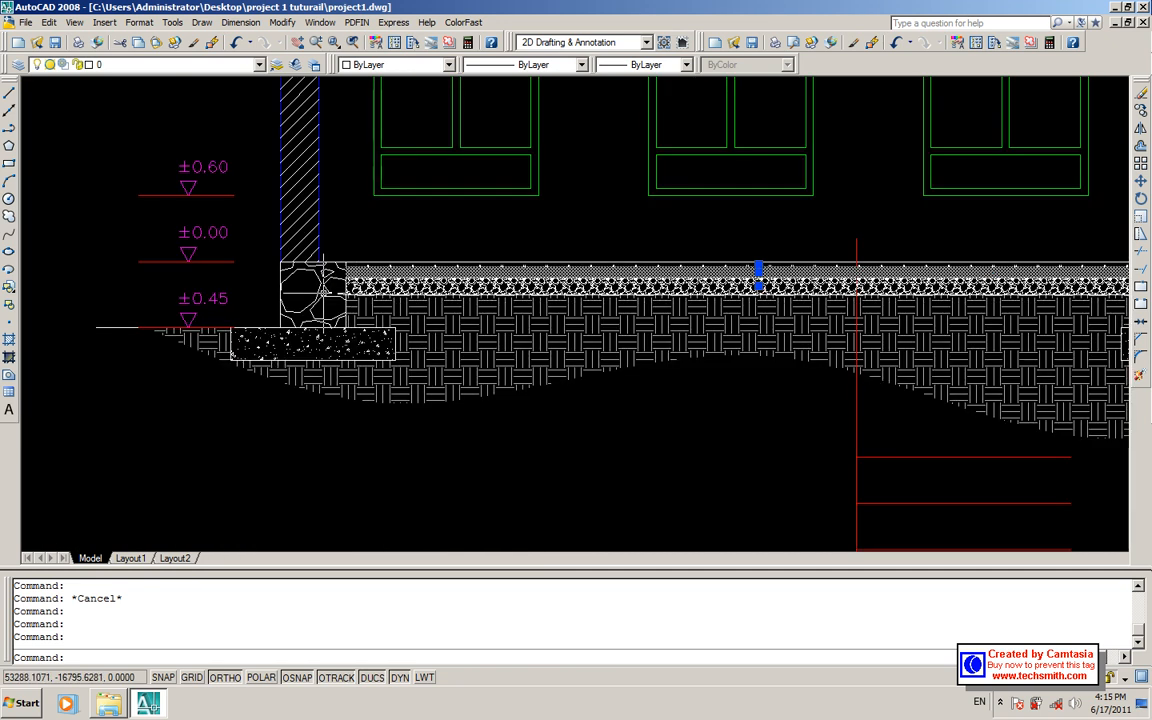
click(323, 296)
click(311, 332)
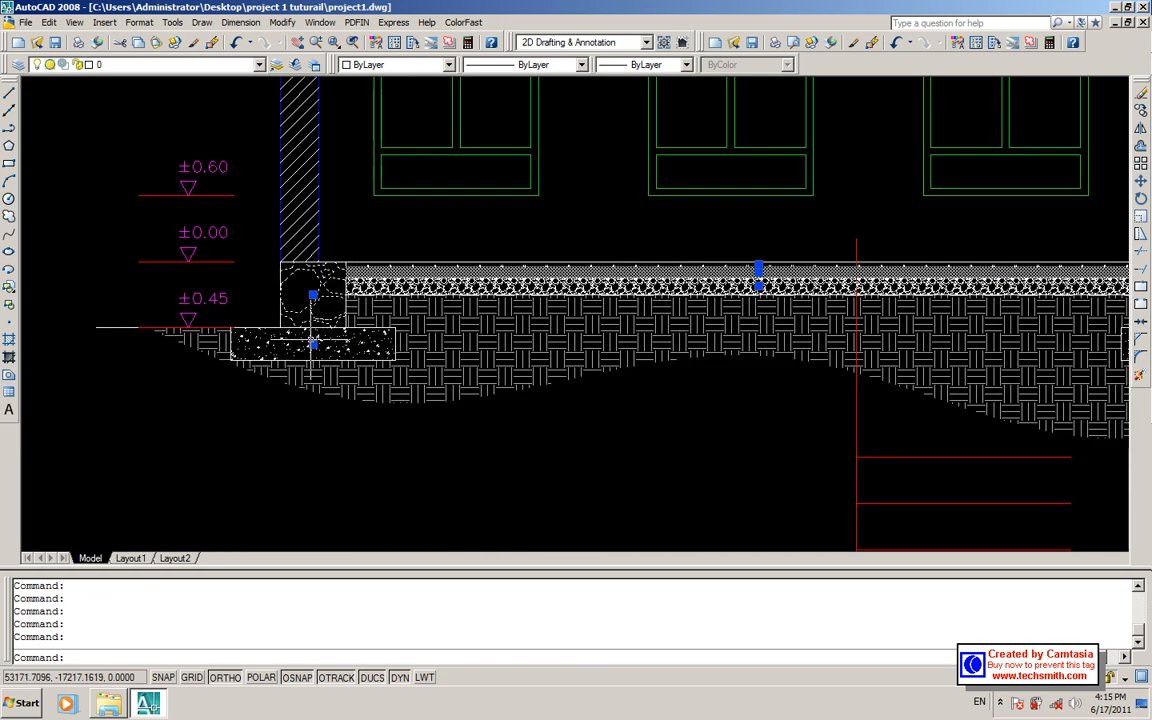
scroll(326, 337, down, 5)
scroll(641, 336, up, 3)
click(656, 354)
click(580, 315)
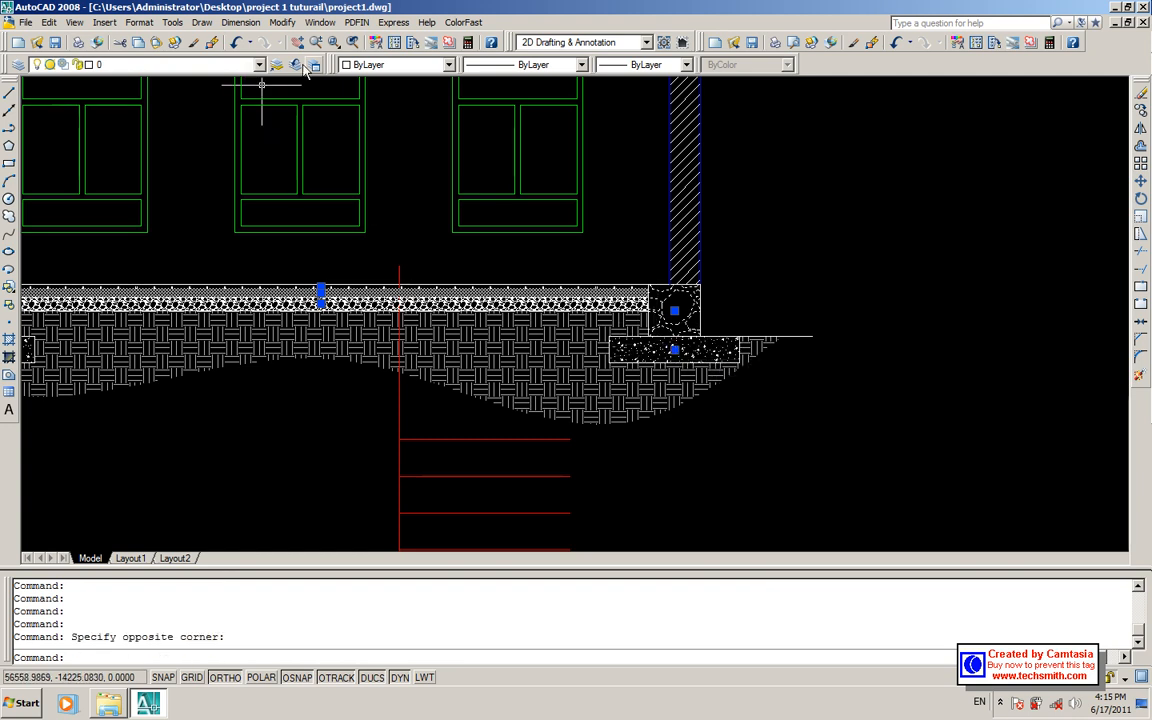
click(449, 64)
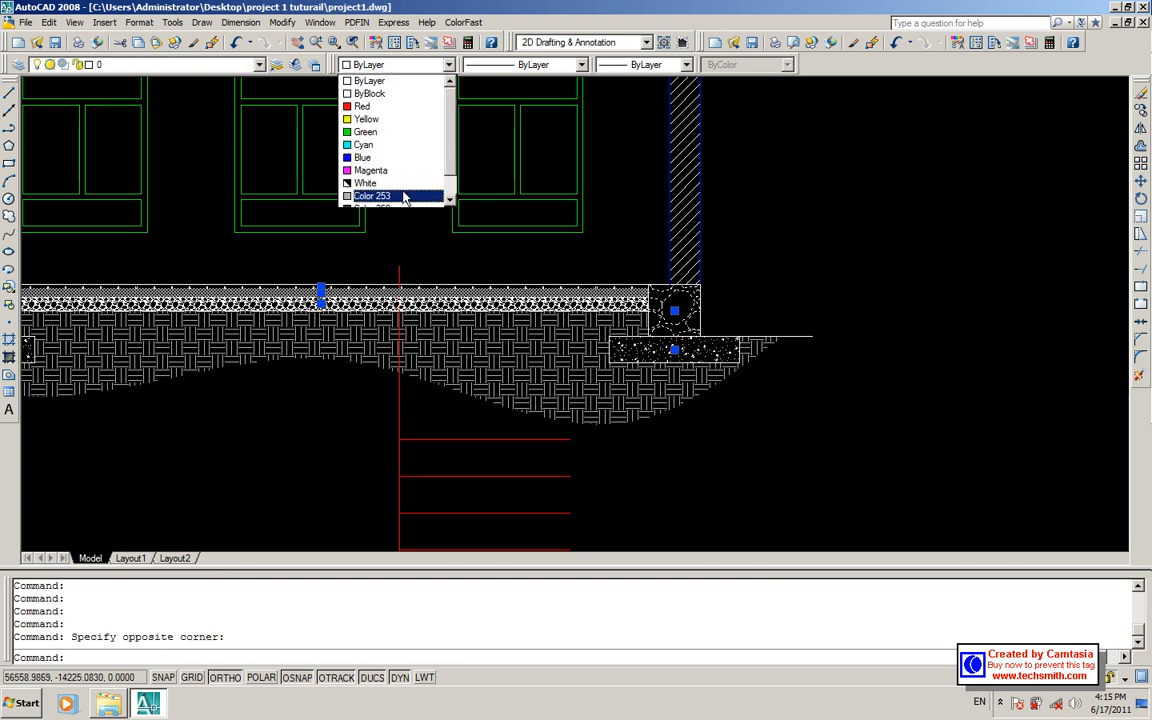
click(437, 195)
key(Escape)
scroll(643, 265, down, 2)
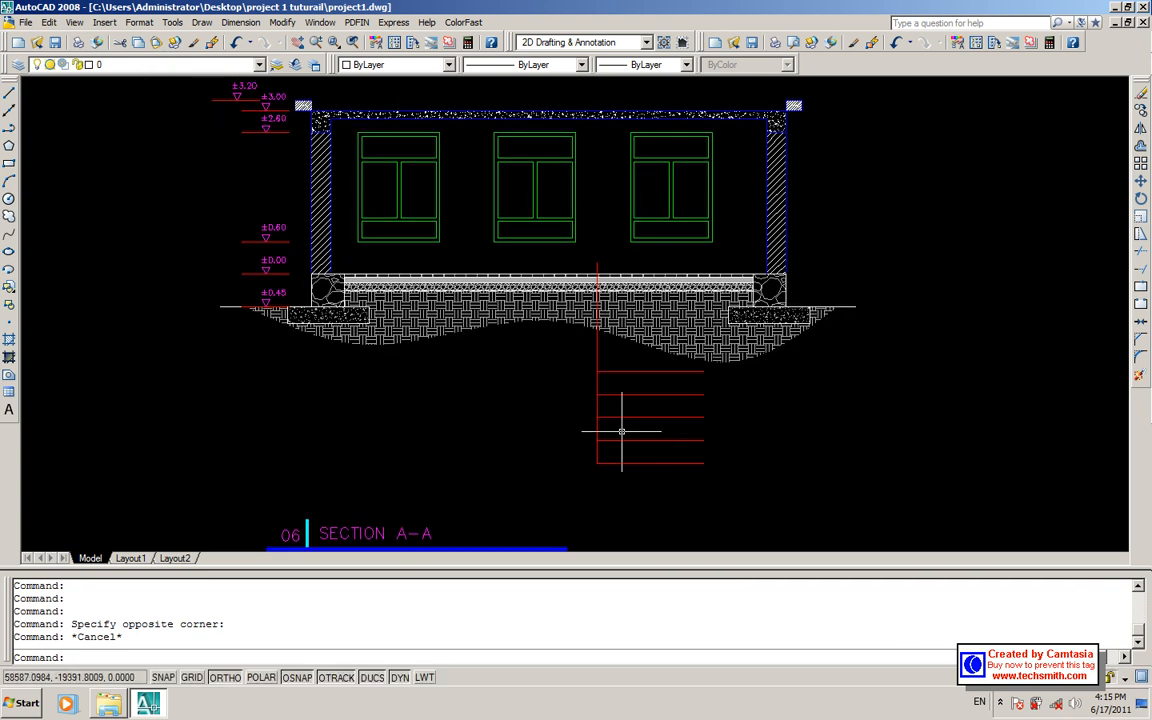
- Copy the SECTION A-A title text to just beneath the uppermost red horizontal leader line, with Ortho off
middle_drag(409, 527, 409, 487)
click(404, 492)
text(co)
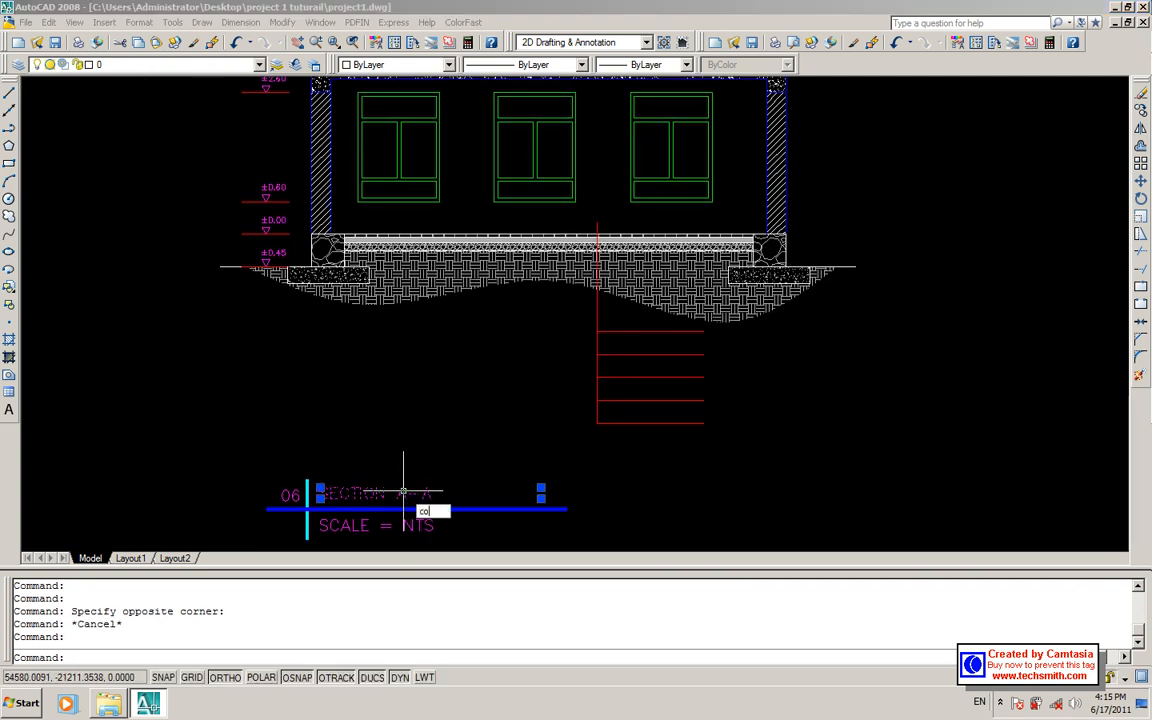
key(Return)
click(320, 492)
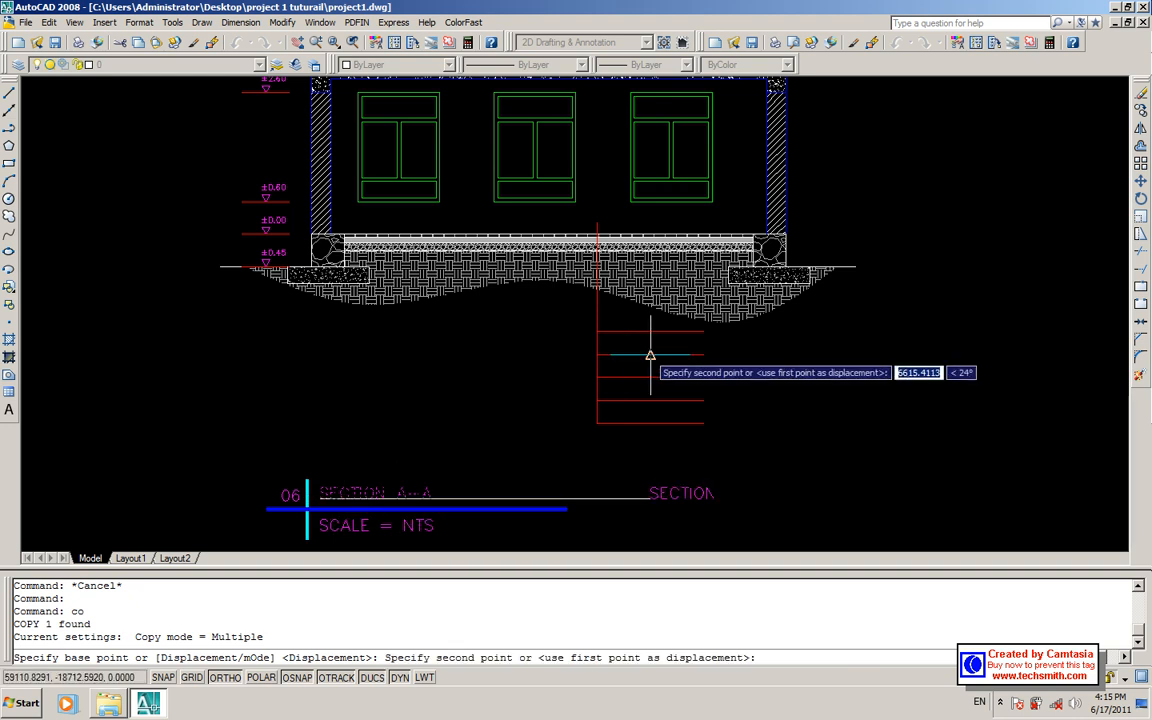
key(F8)
scroll(650, 355, up, 3)
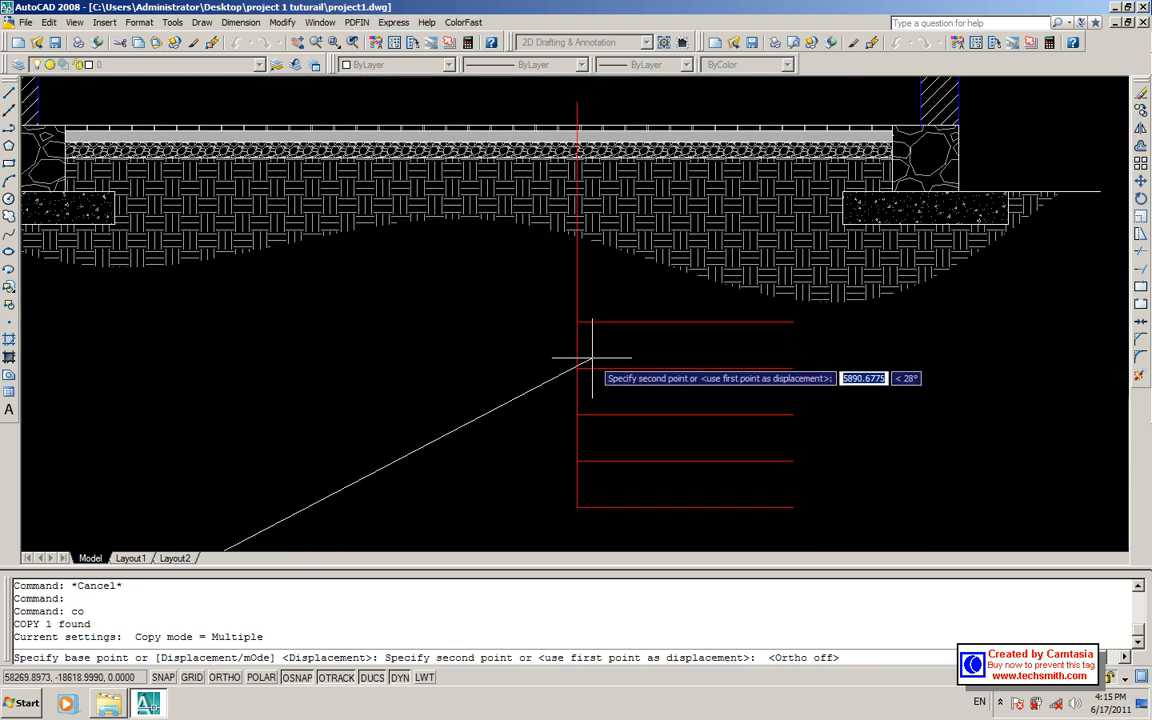
click(590, 355)
key(Escape)
- Copy the SECTION A-A text beneath the uppermost leader line to the same place under each of the four lower lines
click(592, 346)
click(588, 342)
text(co)
key(Return)
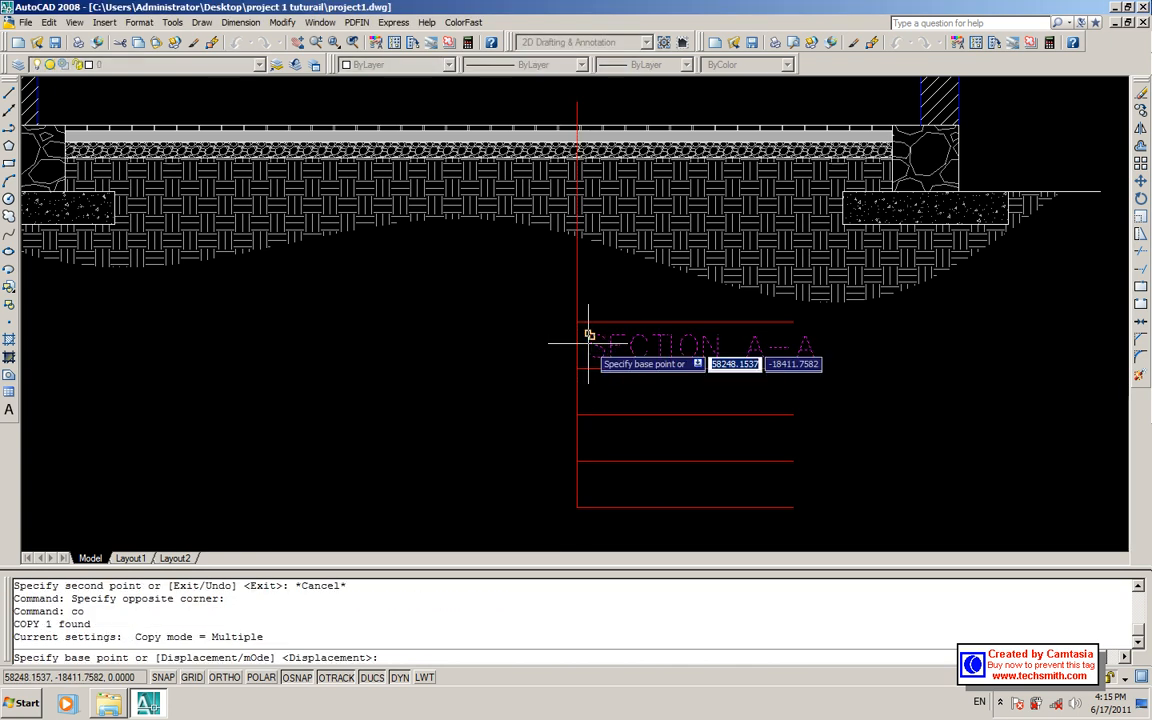
click(577, 321)
click(577, 368)
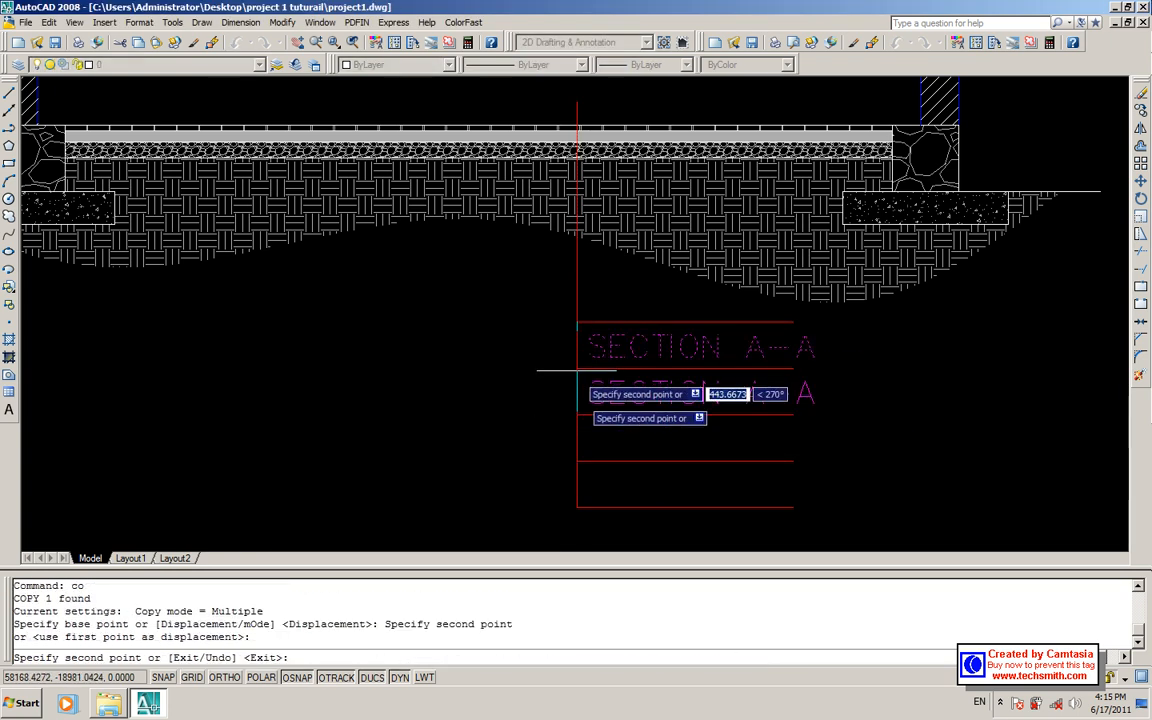
click(577, 418)
click(575, 465)
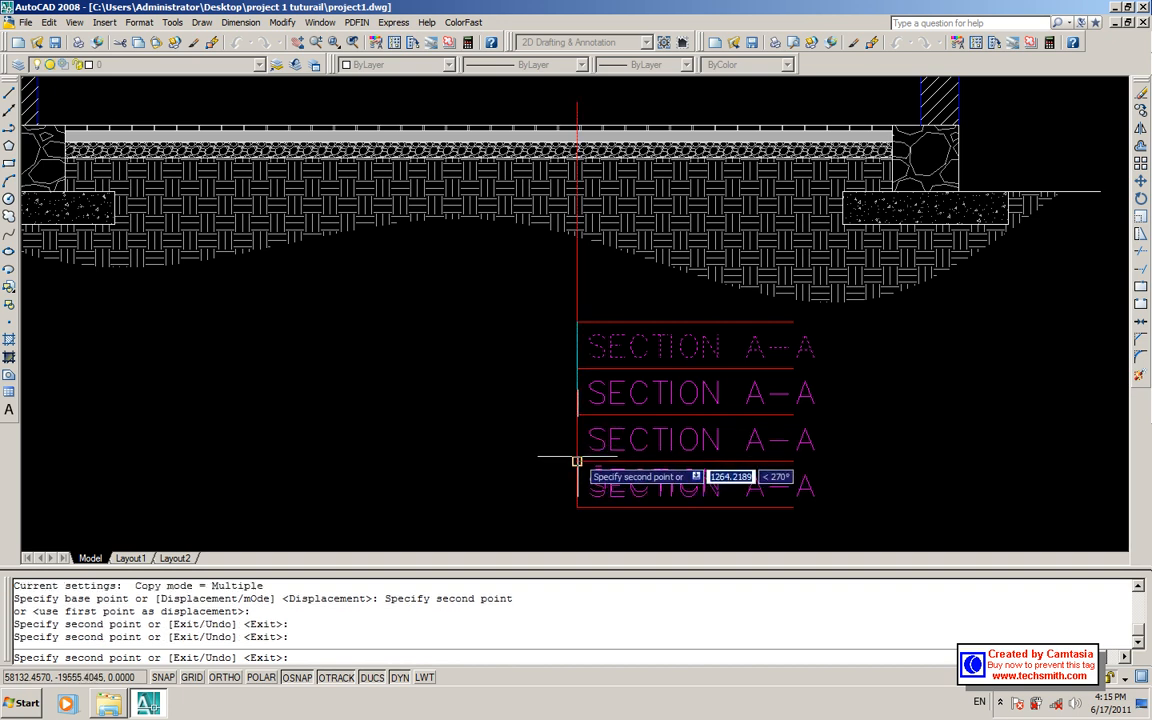
click(576, 507)
key(Escape)
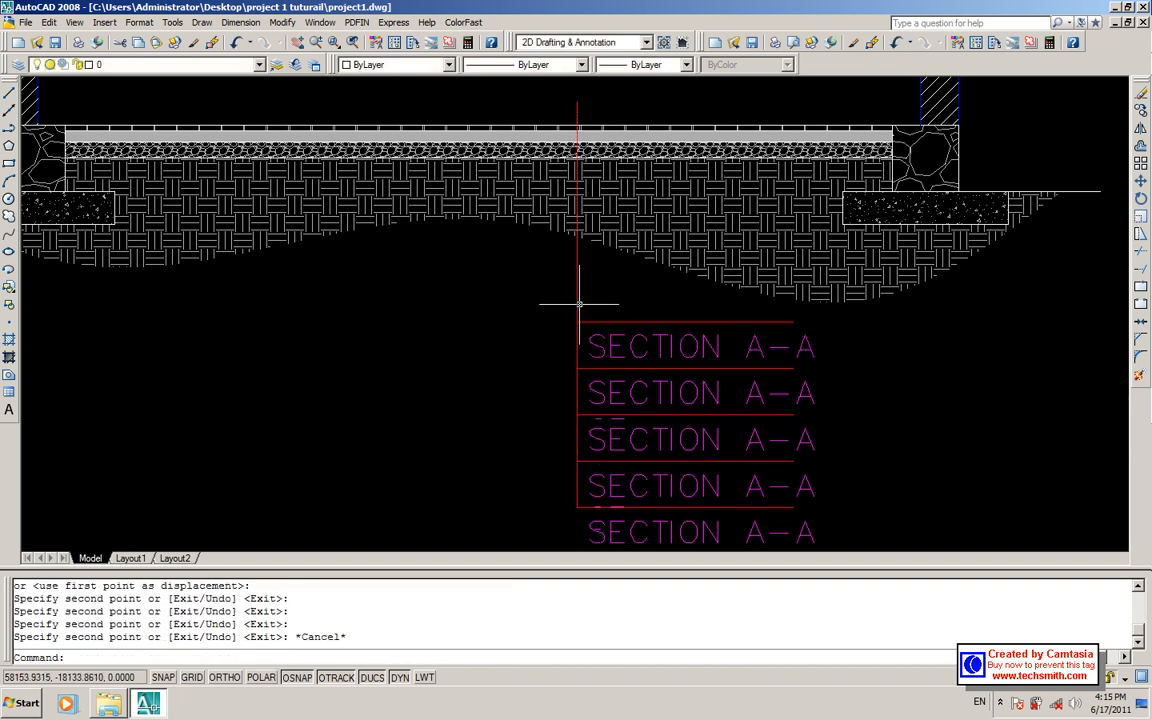
- Replace the first label's text with "terazzo tile" and convert it to uppercase
scroll(563, 416, down, 2)
scroll(585, 343, up, 2)
double_click(590, 289)
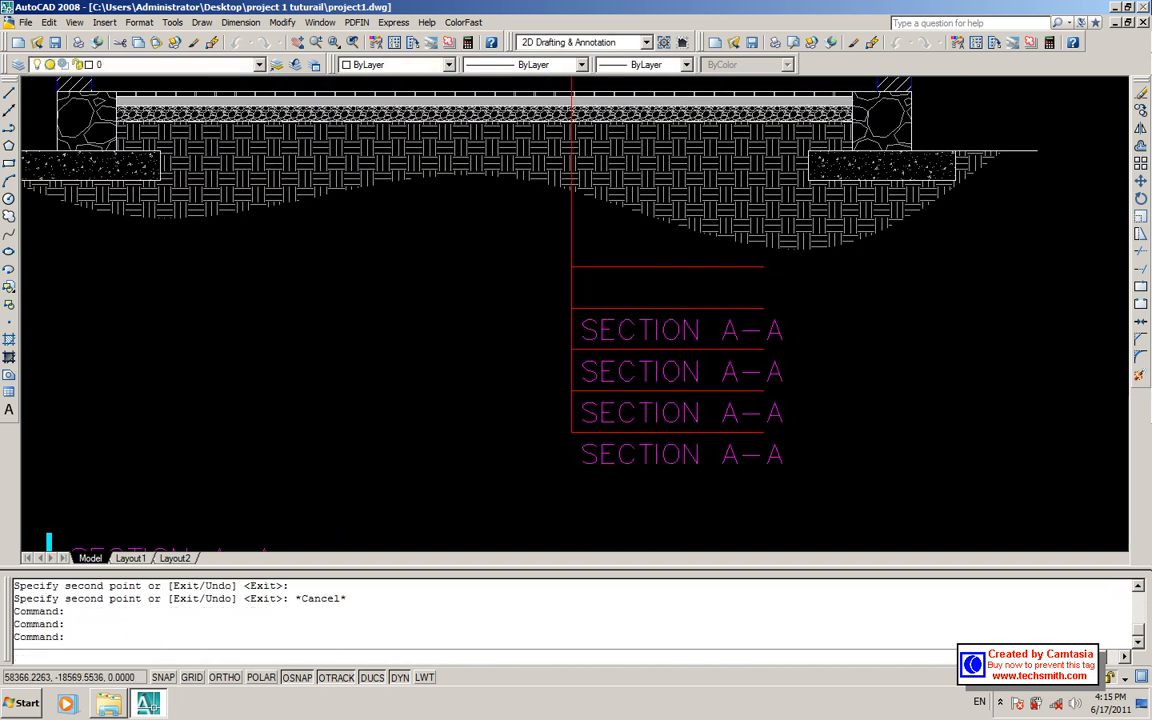
key(ctrl+a)
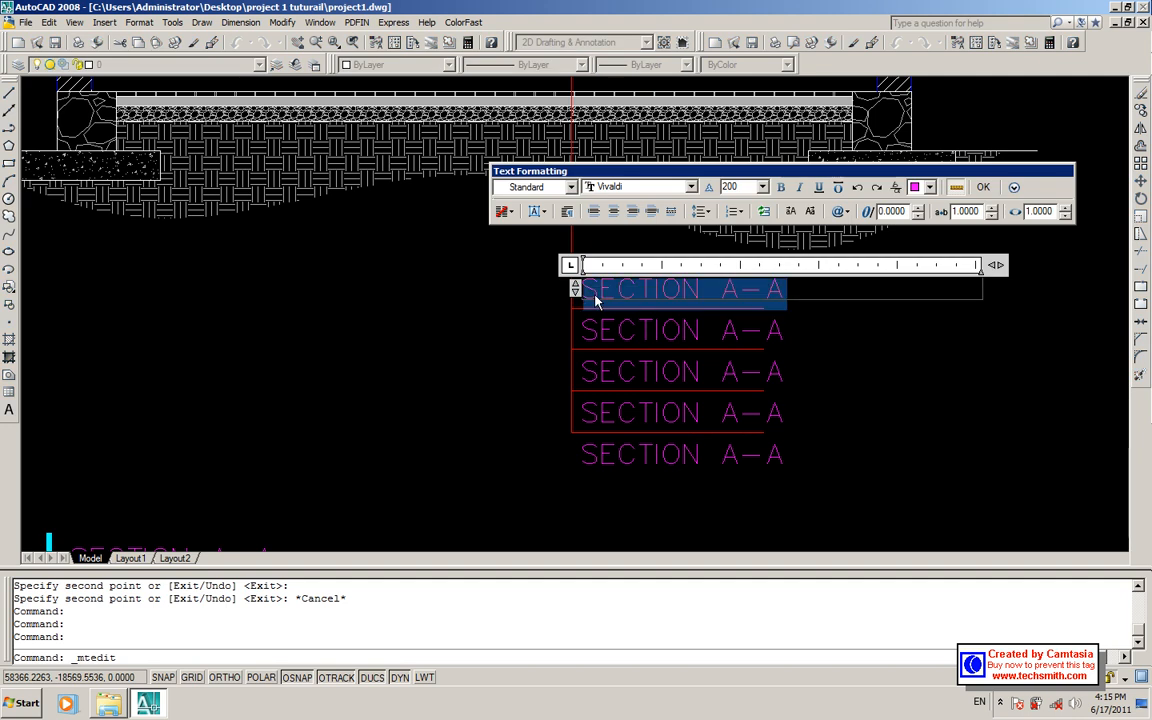
key(Delete)
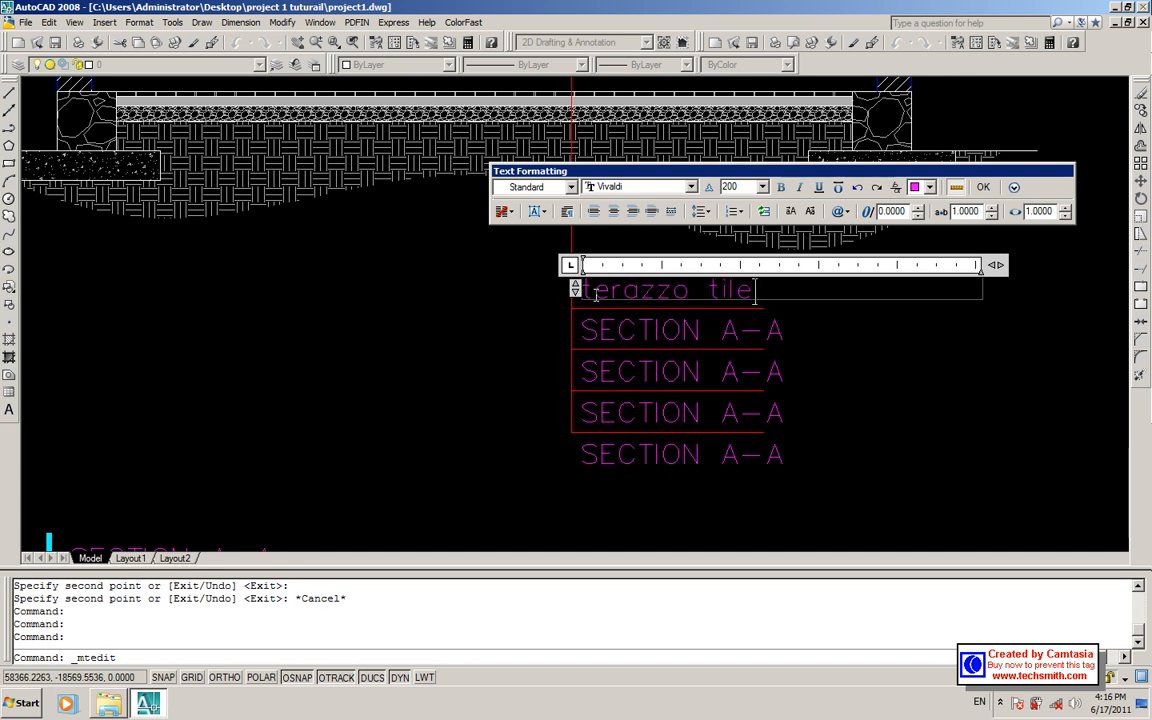
key(ctrl+a)
click(790, 211)
click(589, 342)
- Replace the second label's text with "Mortar 1:2"
click(644, 322)
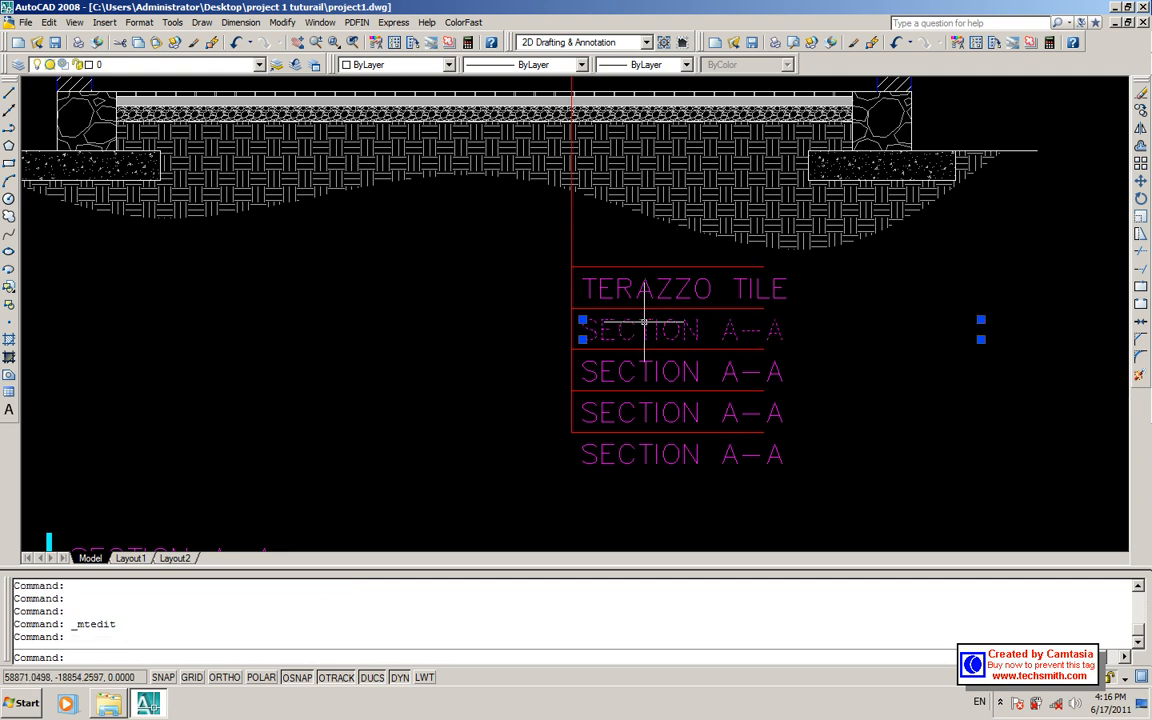
double_click(644, 322)
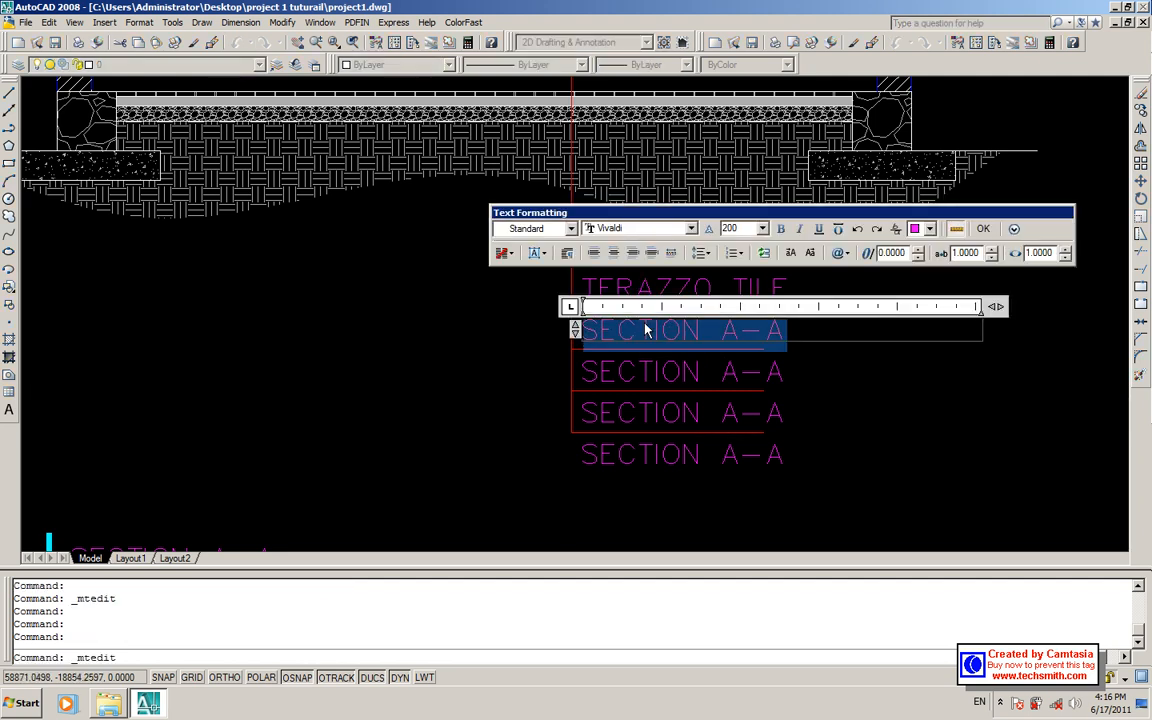
text(p)
key(BackSpace)
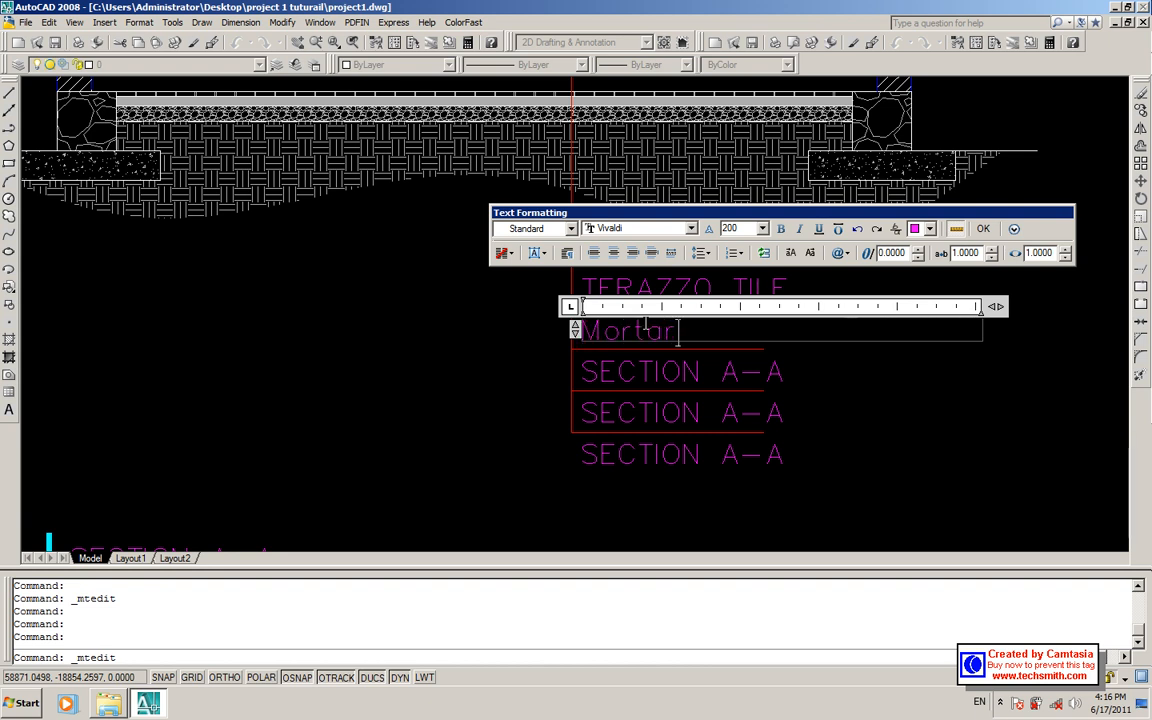
click(650, 351)
click(651, 339)
key(Escape)
double_click(656, 330)
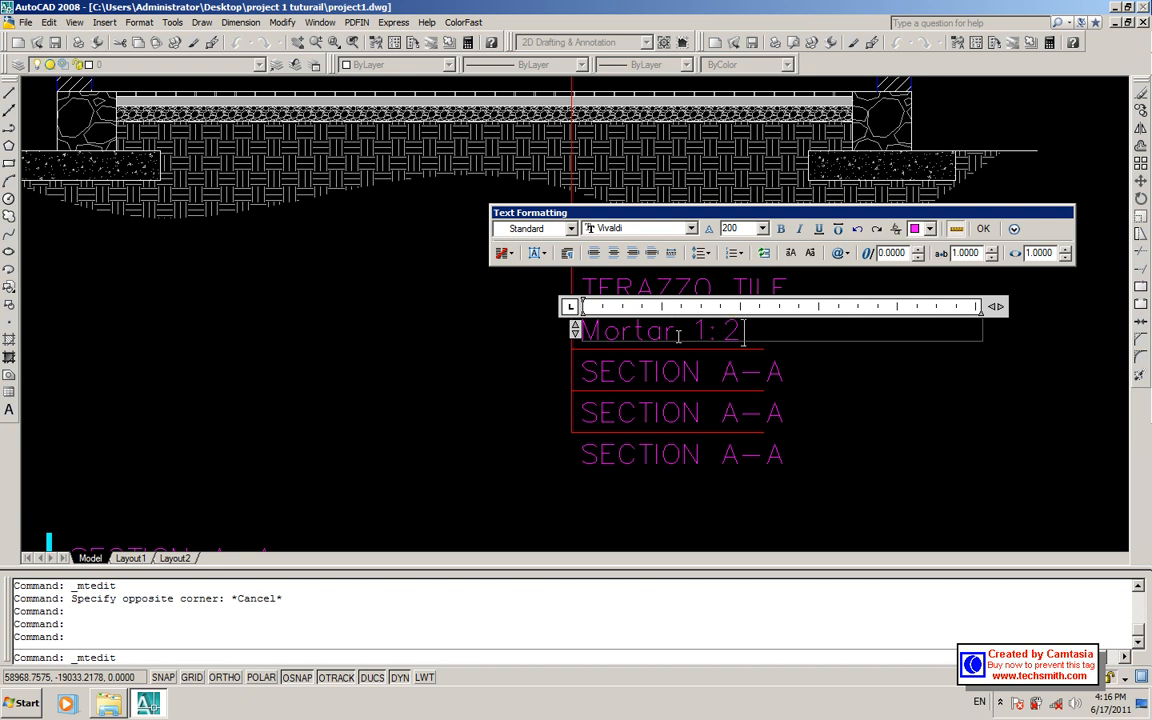
click(675, 372)
- Replace the third label's text with "GRAVEL 200mm", converting only the word gravel to uppercase
double_click(675, 371)
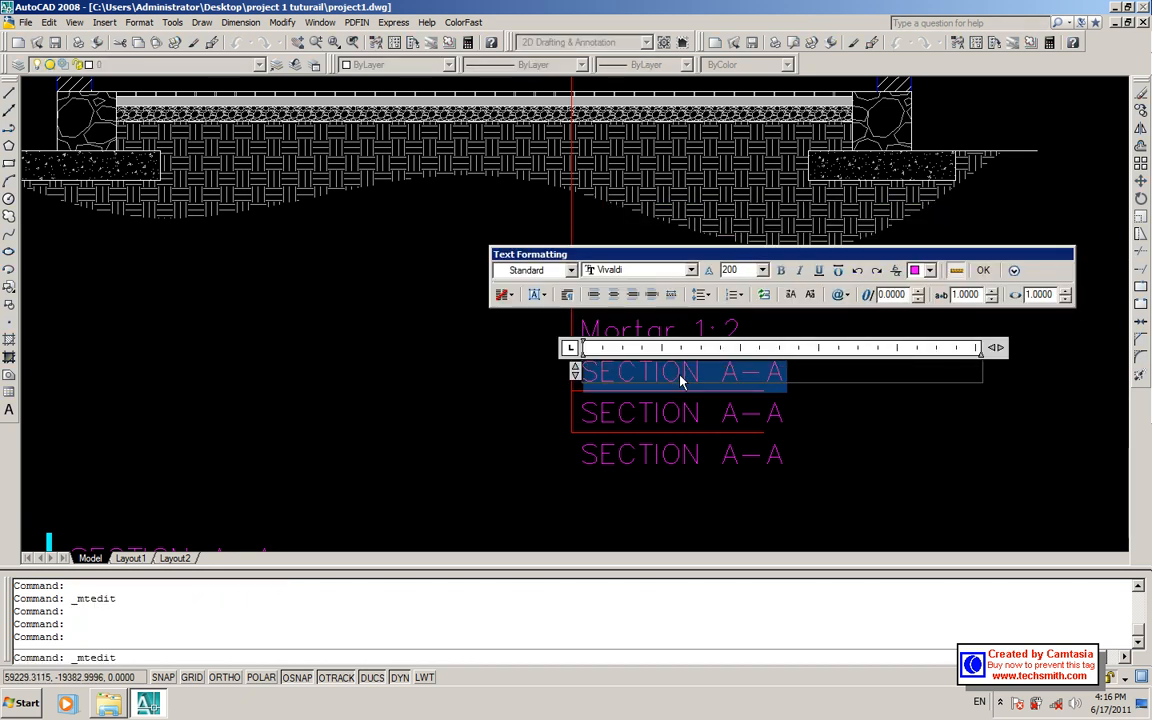
text(gravel)
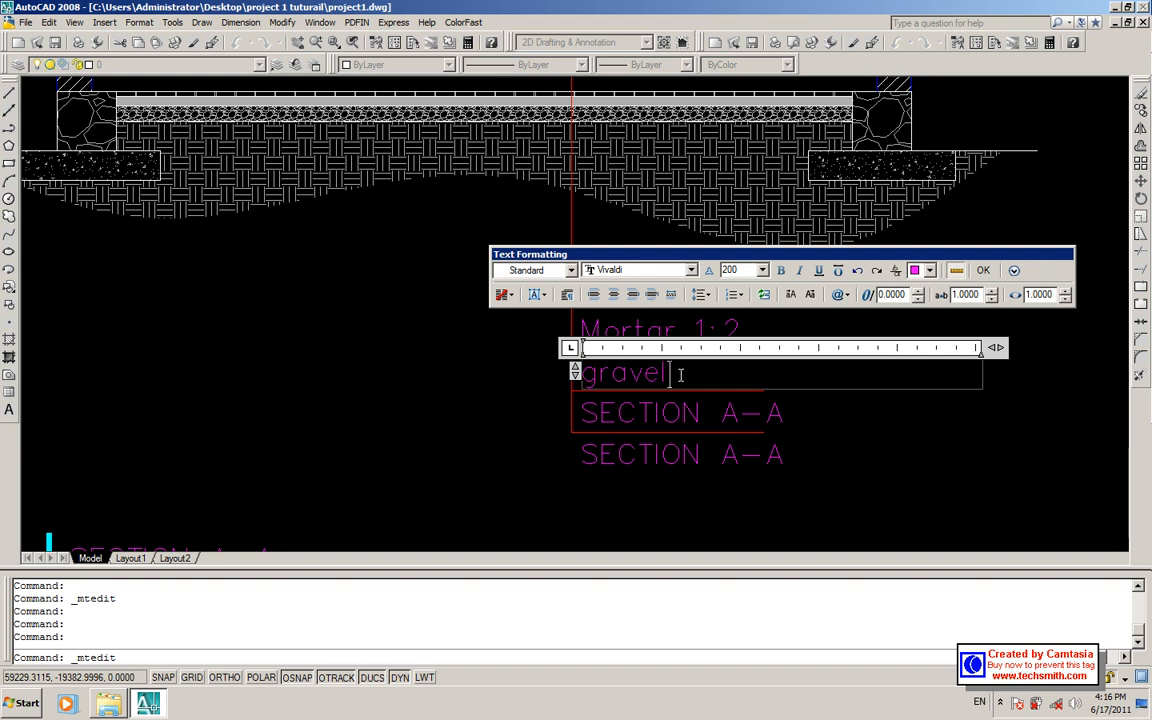
double_click(681, 375)
click(801, 292)
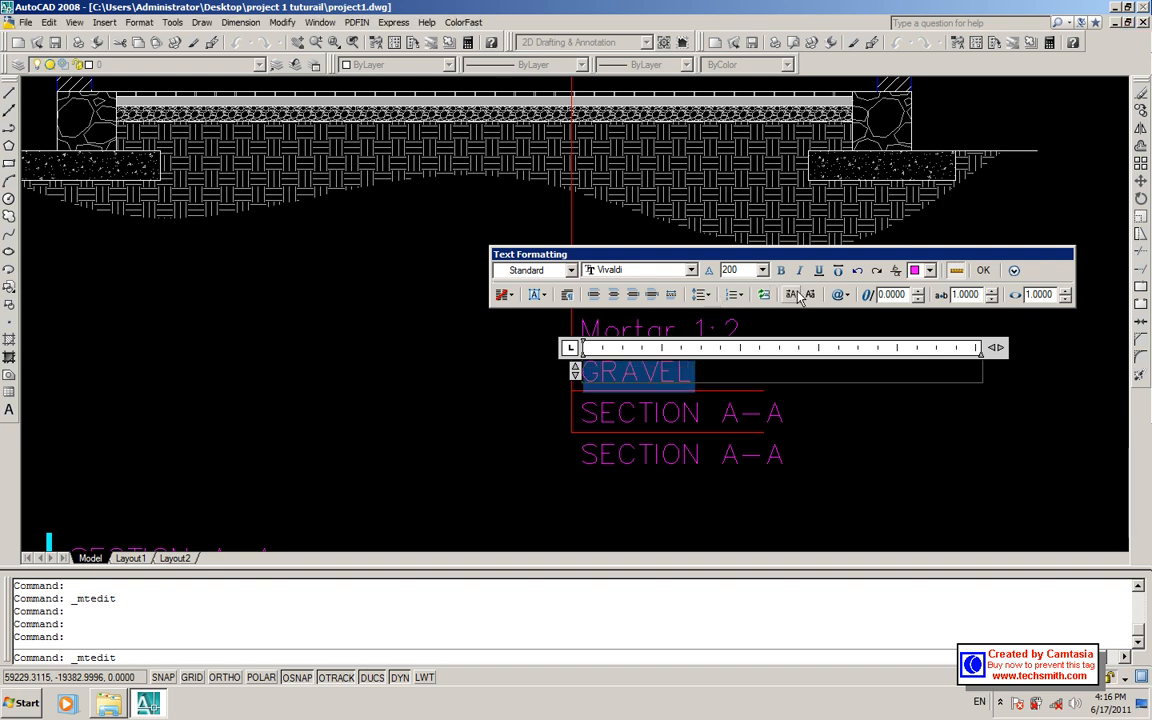
click(710, 432)
click(687, 380)
double_click(687, 379)
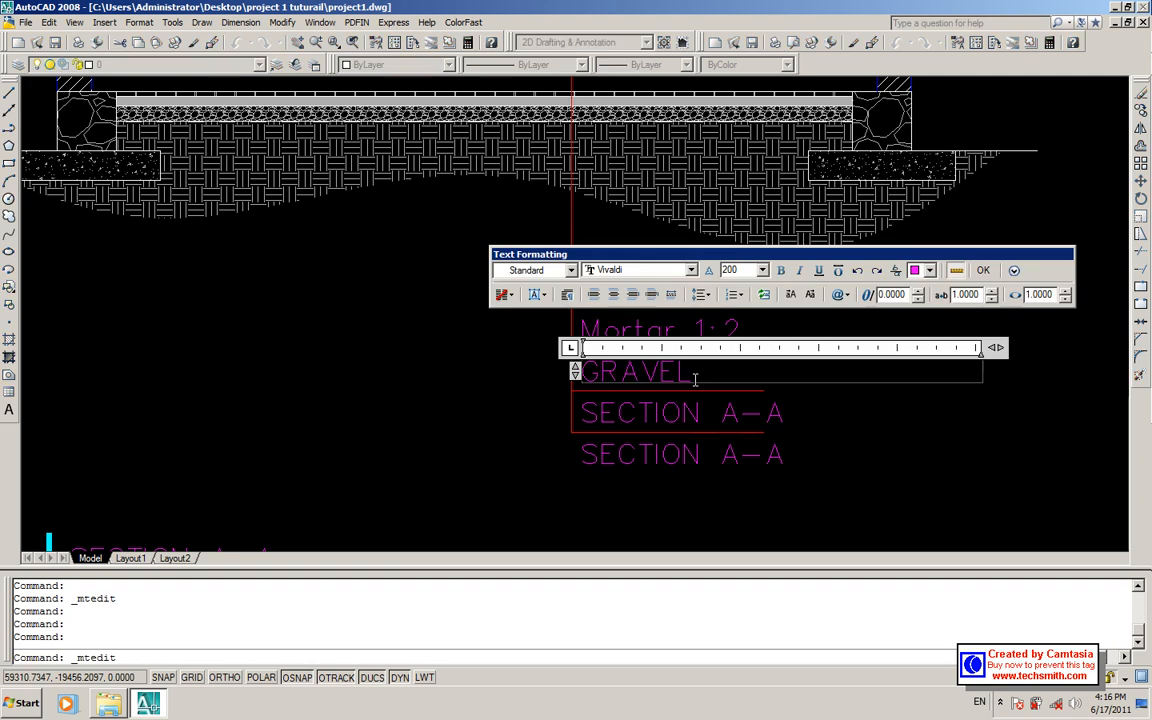
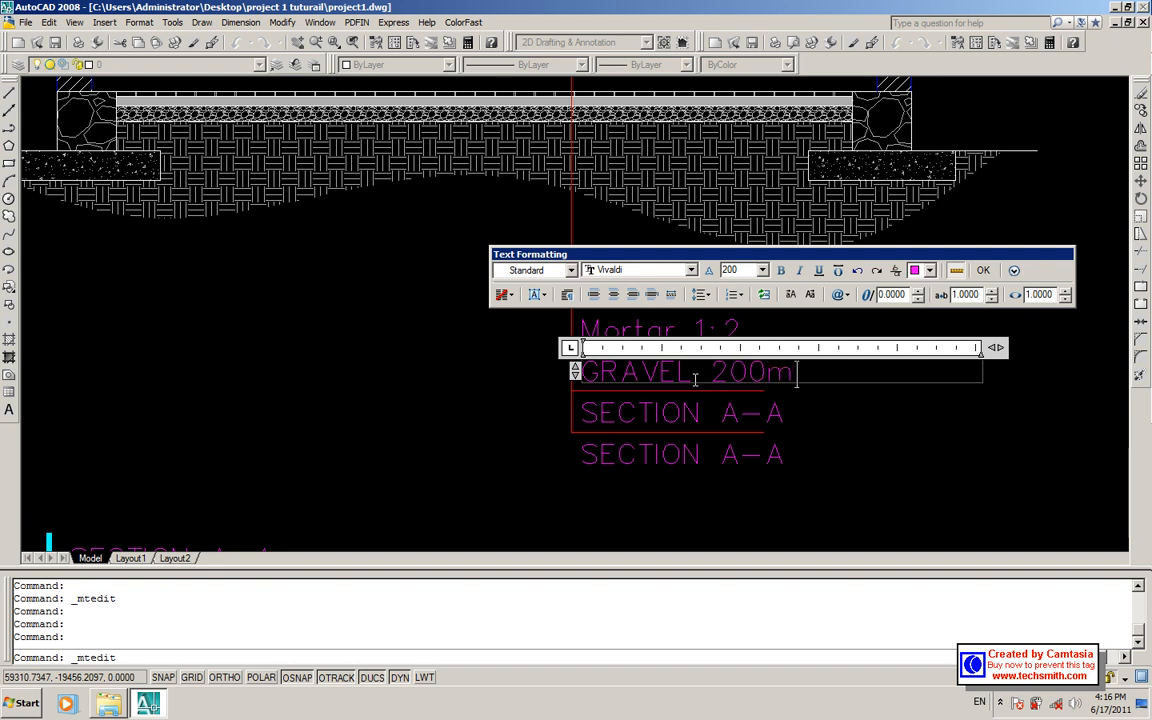
click(745, 448)
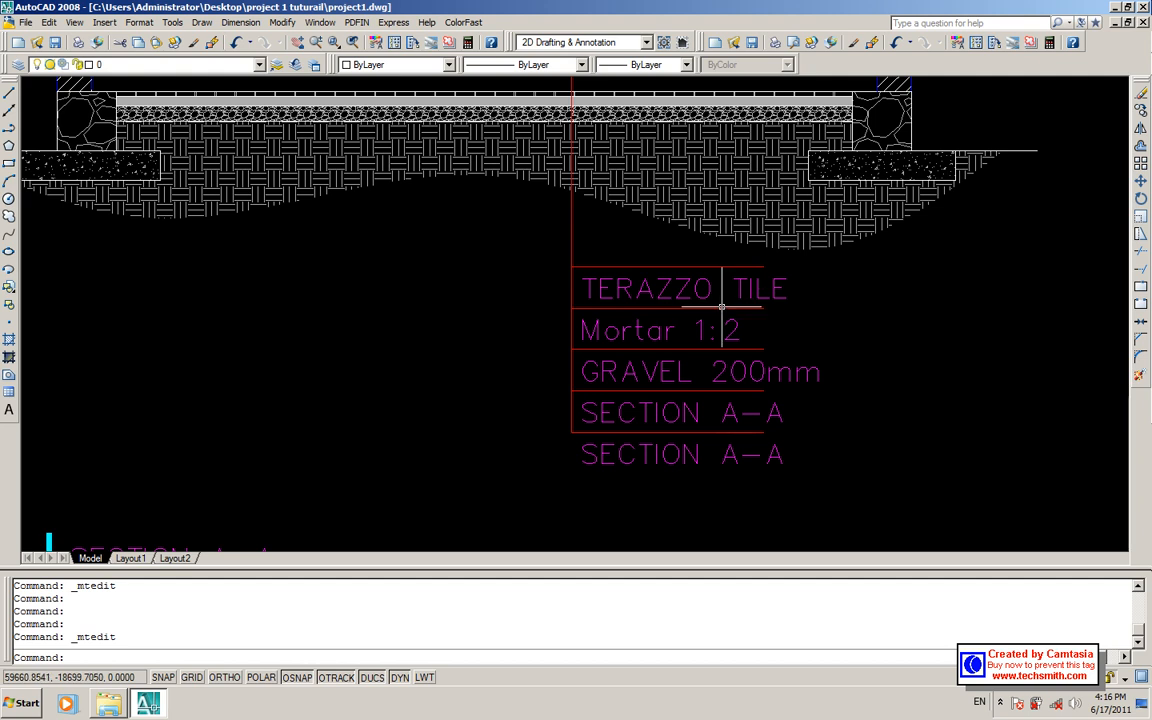
- Replace the fourth label's text with "campacted soil" and convert it to uppercase
double_click(700, 409)
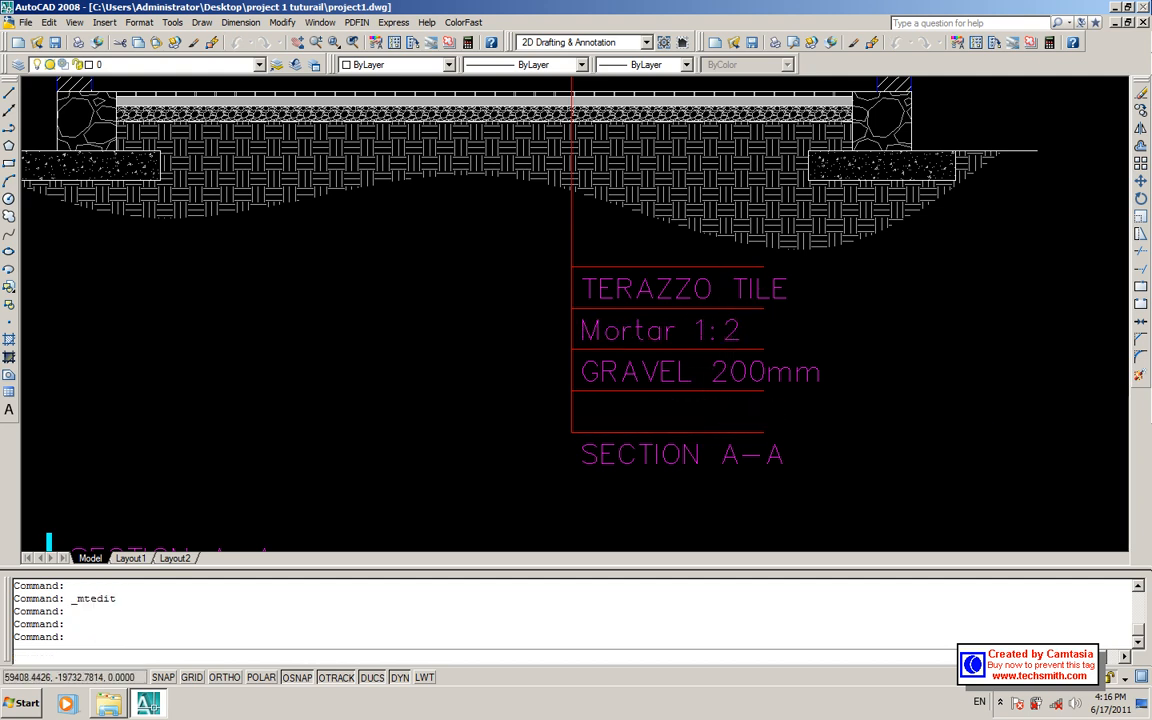
text(a)
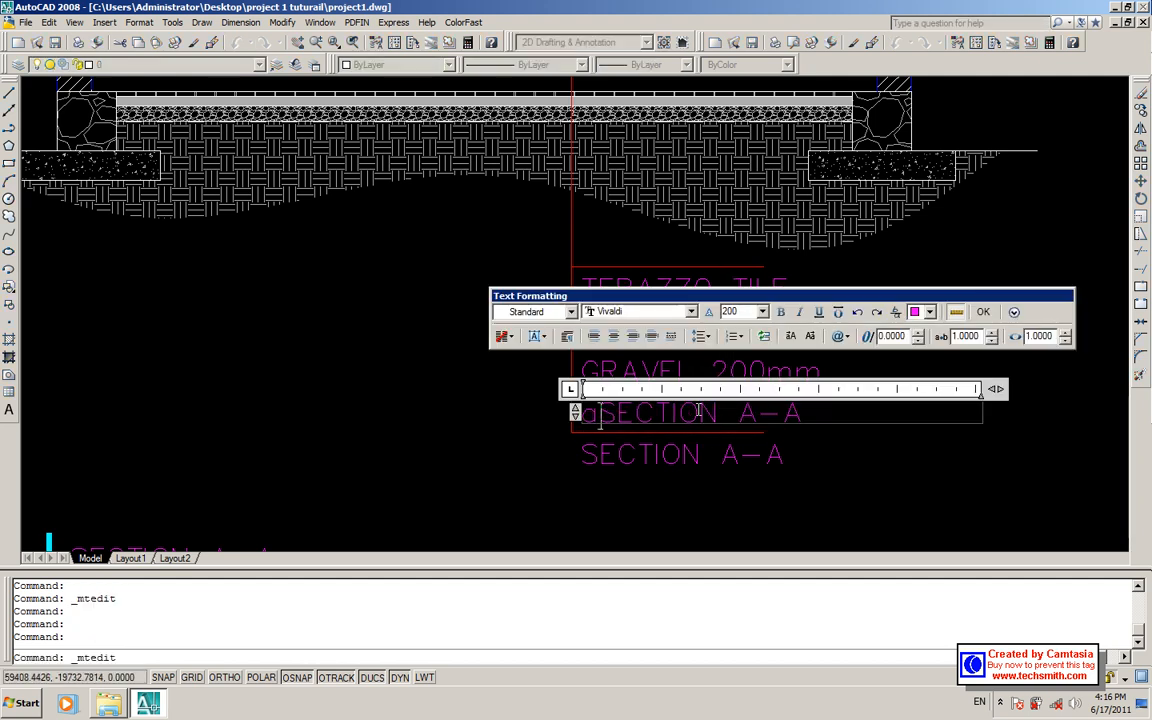
key(ctrl+a)
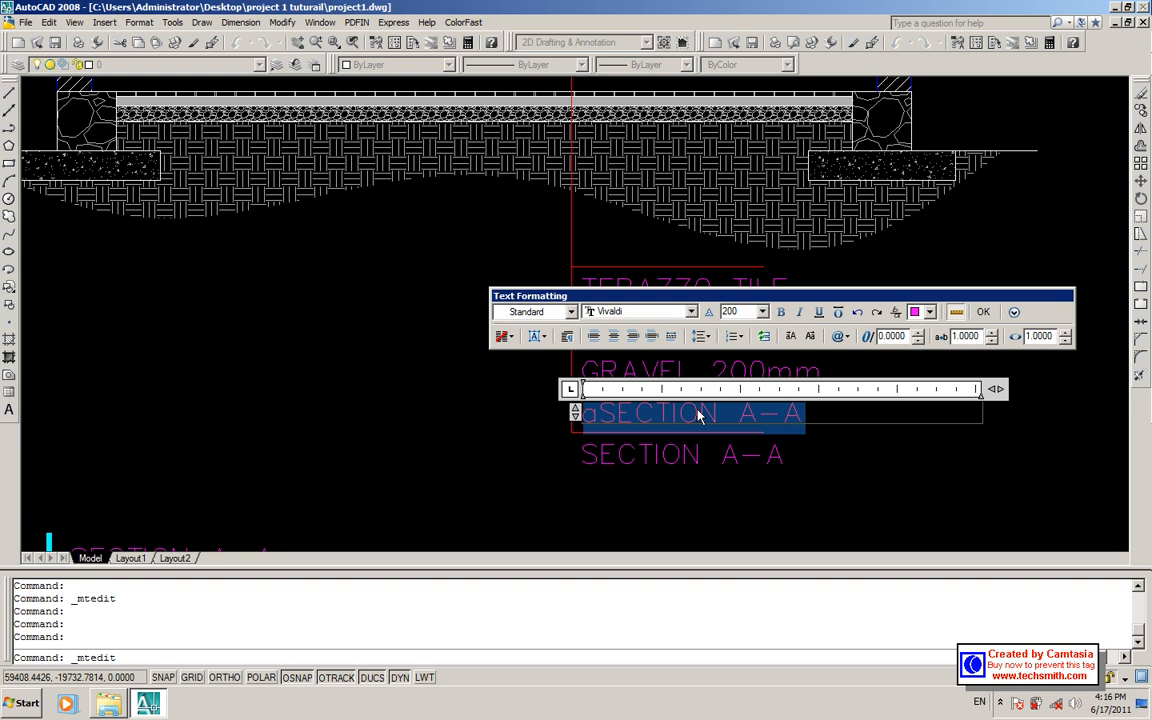
text(campa)
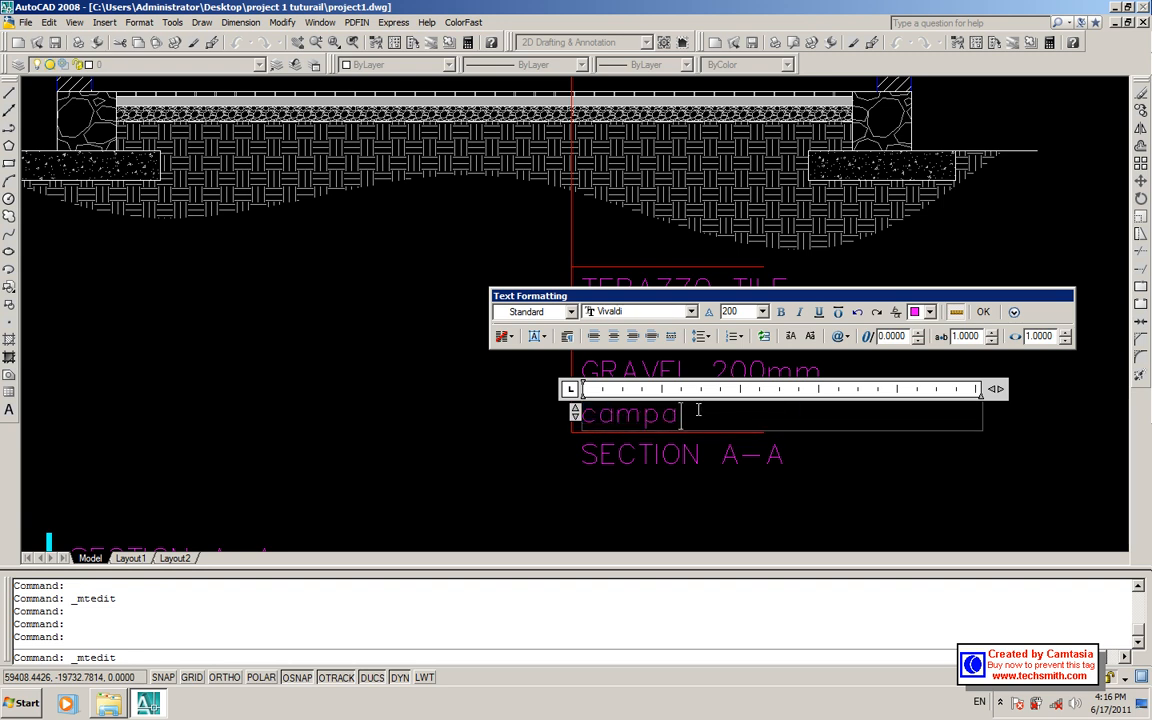
text(cted soilaa)
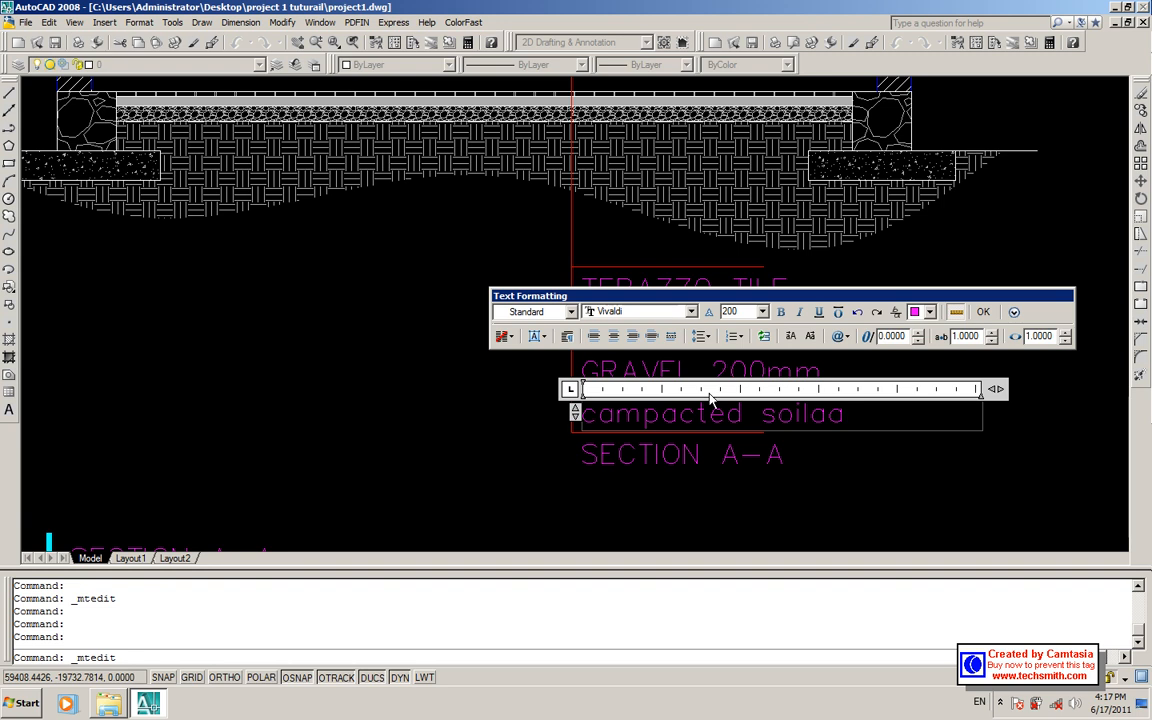
key(BackSpace)
key(BackSpace)
key(ctrl+a)
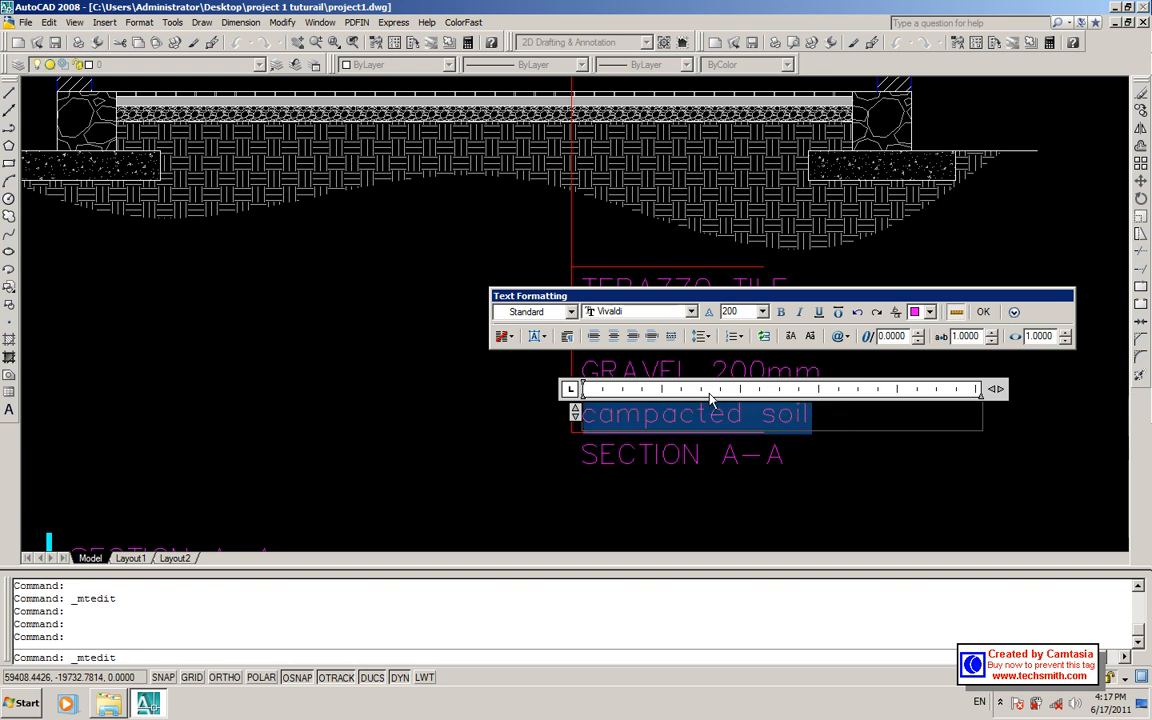
click(788, 336)
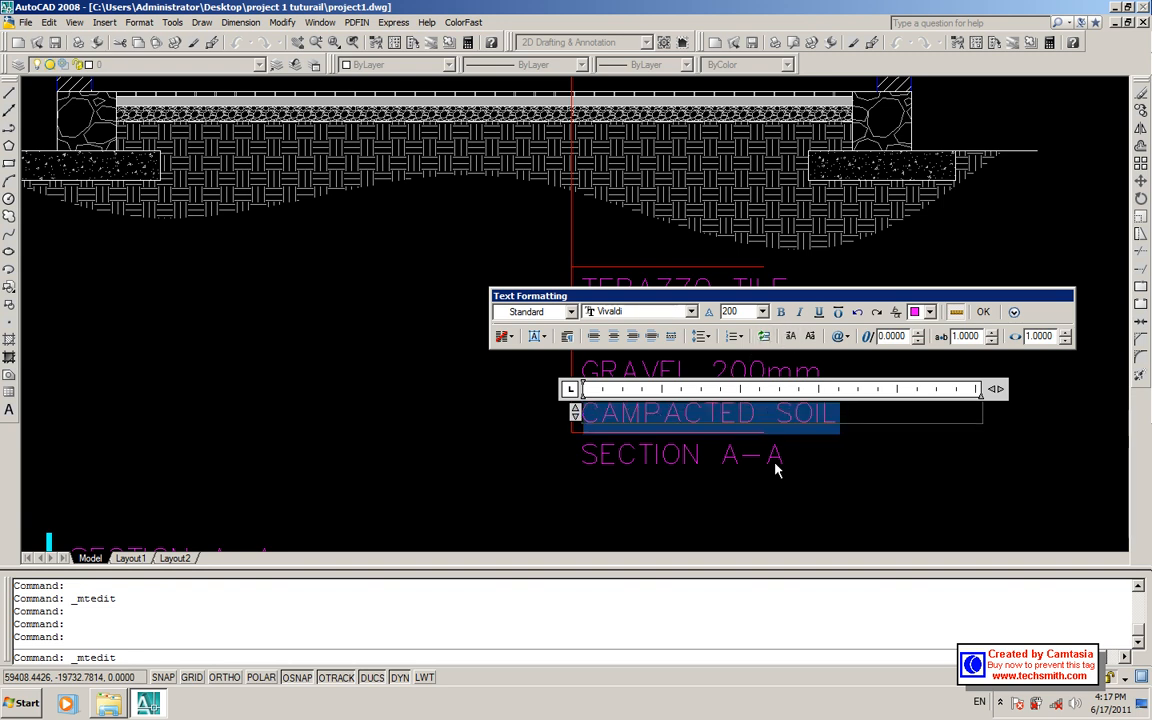
click(700, 418)
- Replace the fifth label's text with "natural soil" and convert it to uppercase
double_click(665, 462)
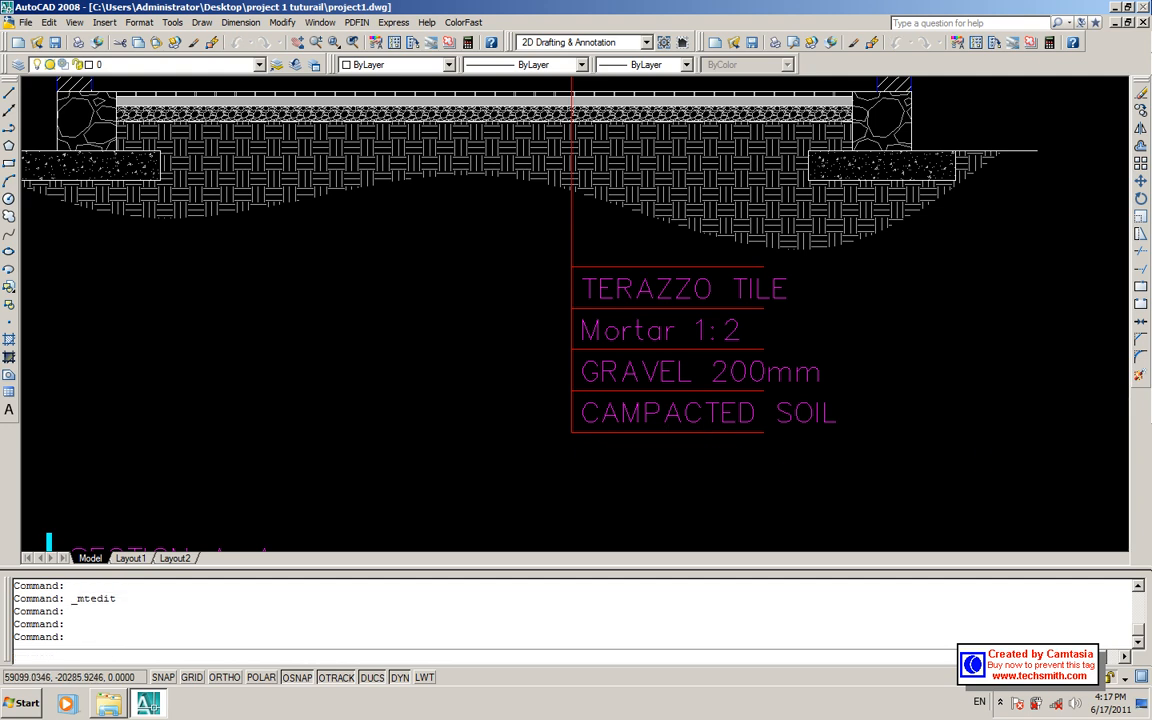
key(ctrl+a)
key(Delete)
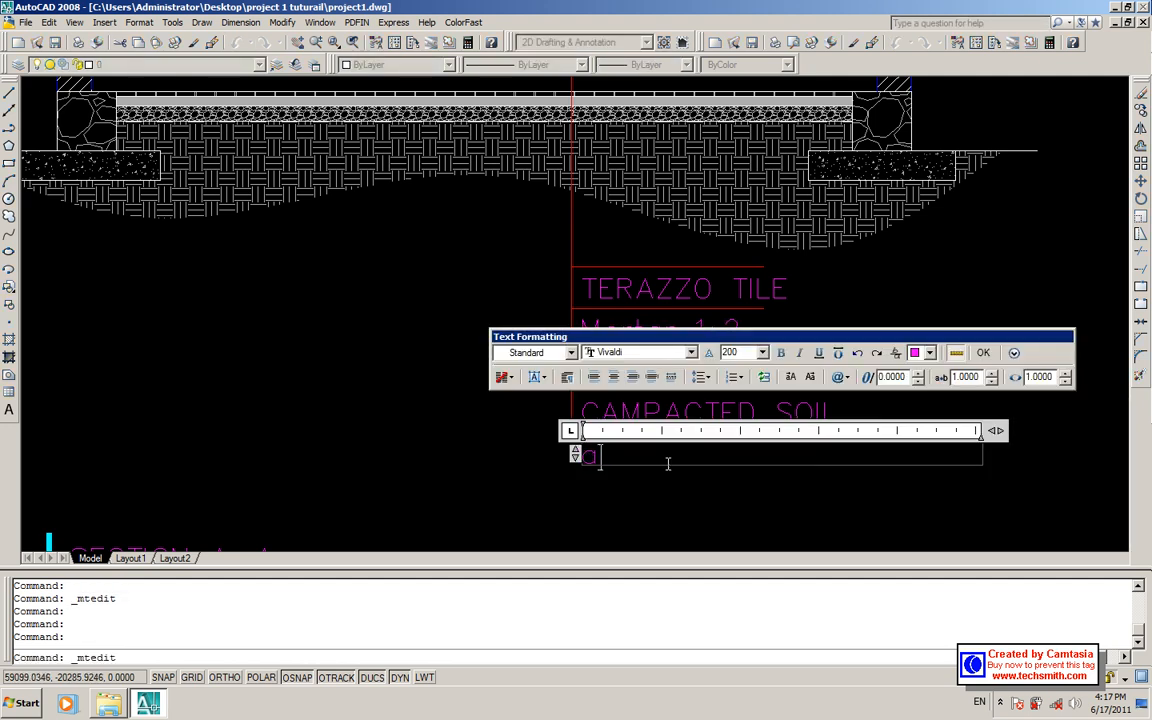
text(hatural soil)
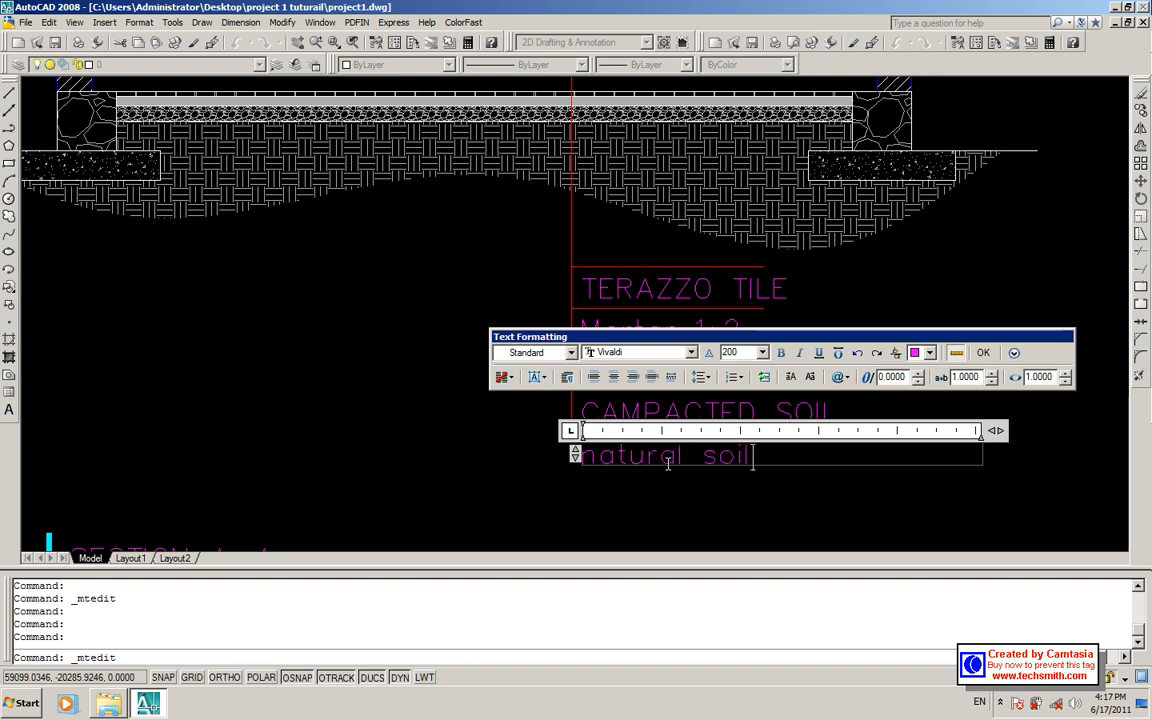
key(ctrl+a)
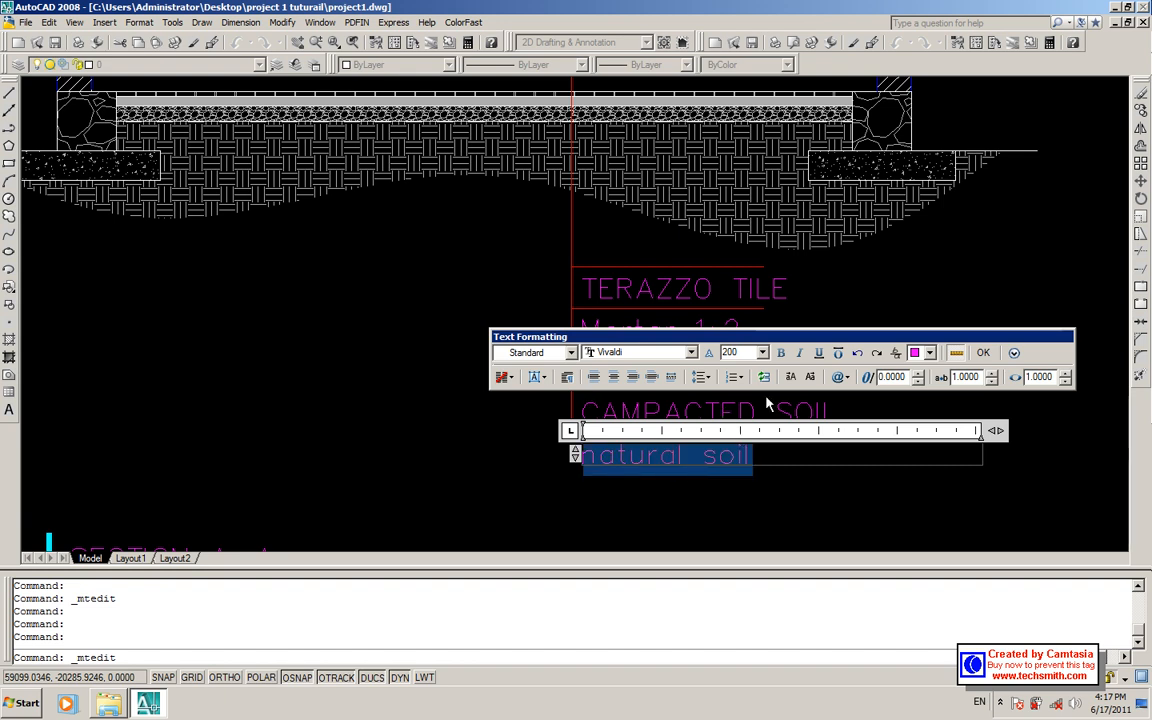
click(790, 378)
click(647, 471)
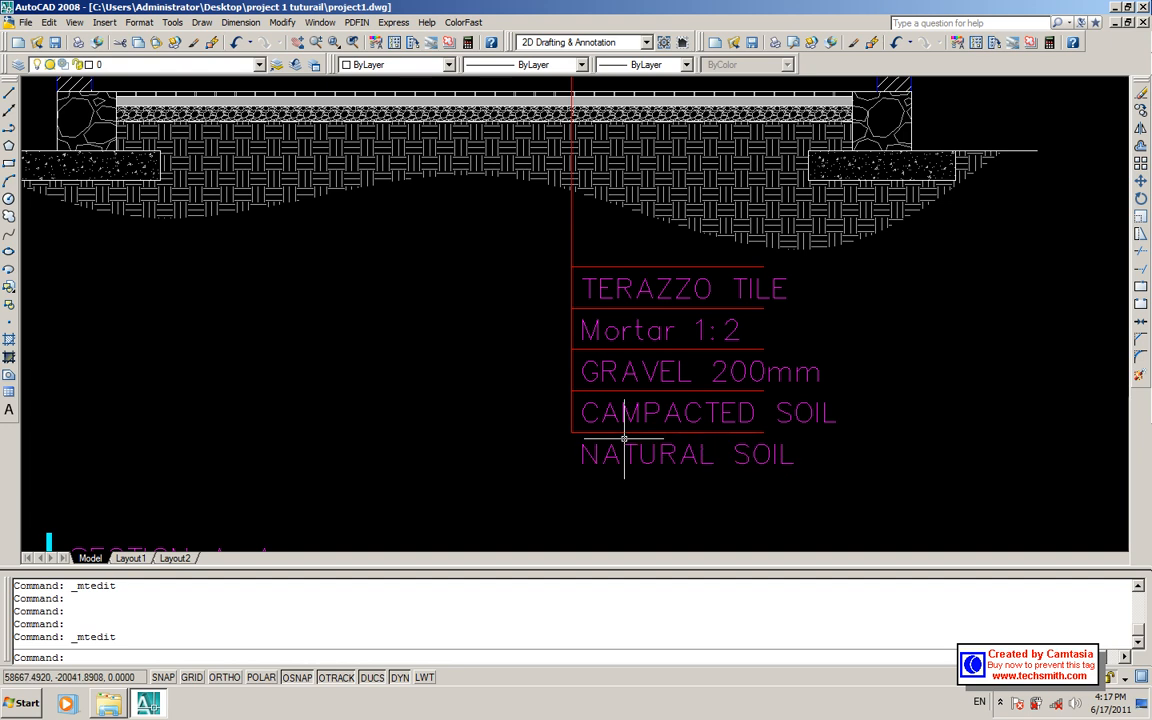
key(Return)
key(Return)
click(573, 425)
key(Escape)
- Copy the lowest red horizontal line down by one row spacing so it lies beneath the NATURAL SOIL label
click(577, 432)
text(co)
key(Return)
click(572, 390)
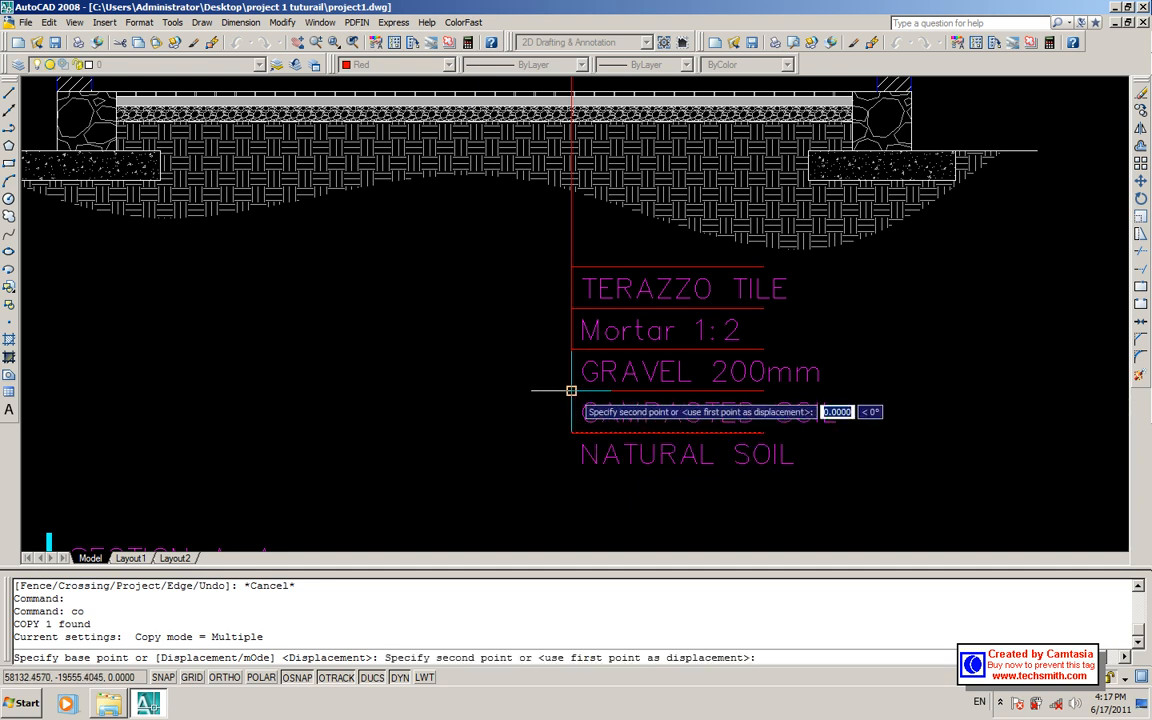
click(576, 441)
key(Escape)
- Extend the vertical leader line down to the horizontal line beneath the NATURAL SOIL label
text(ex)
key(Return)
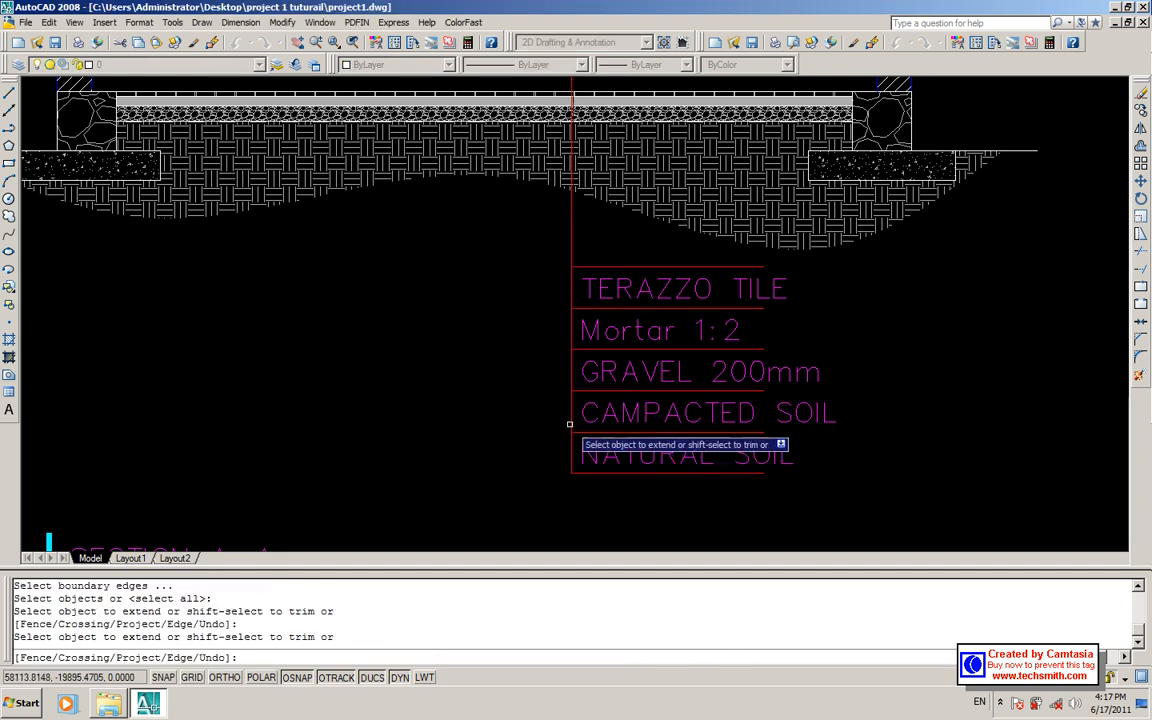
click(572, 429)
key(Escape)
scroll(674, 445, down, 6)
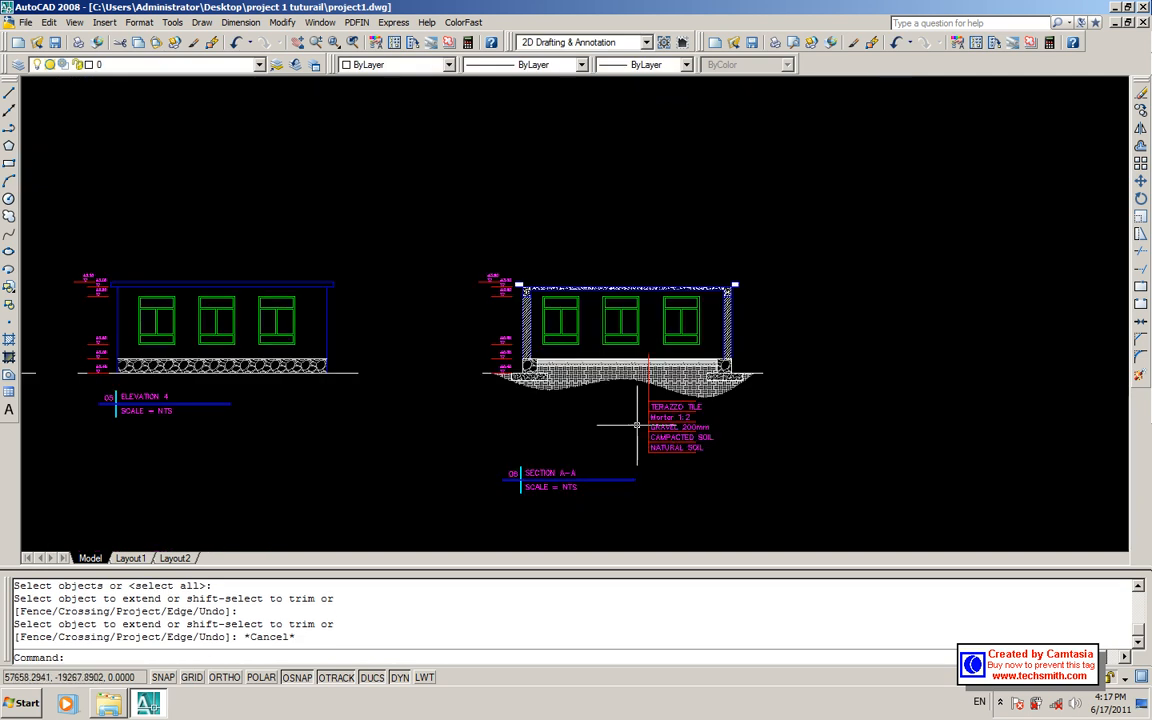
- Set the text height of the TERAZZO TILE label to 150
scroll(617, 424, up, 4)
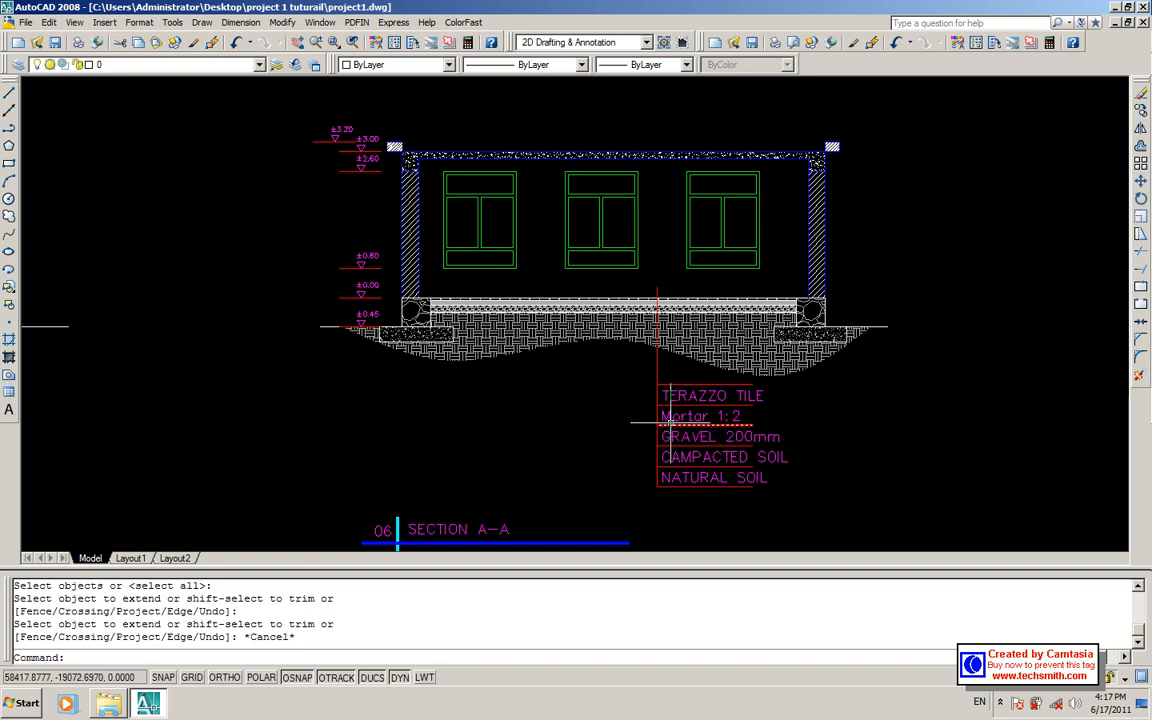
double_click(672, 397)
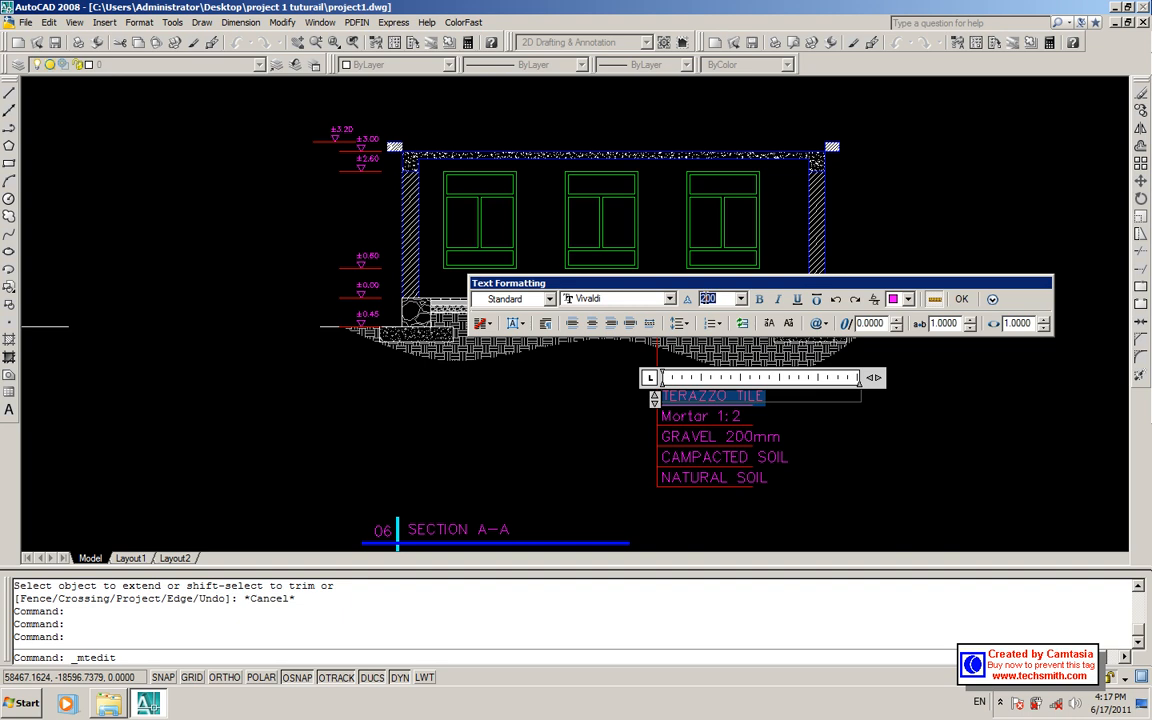
key(Return)
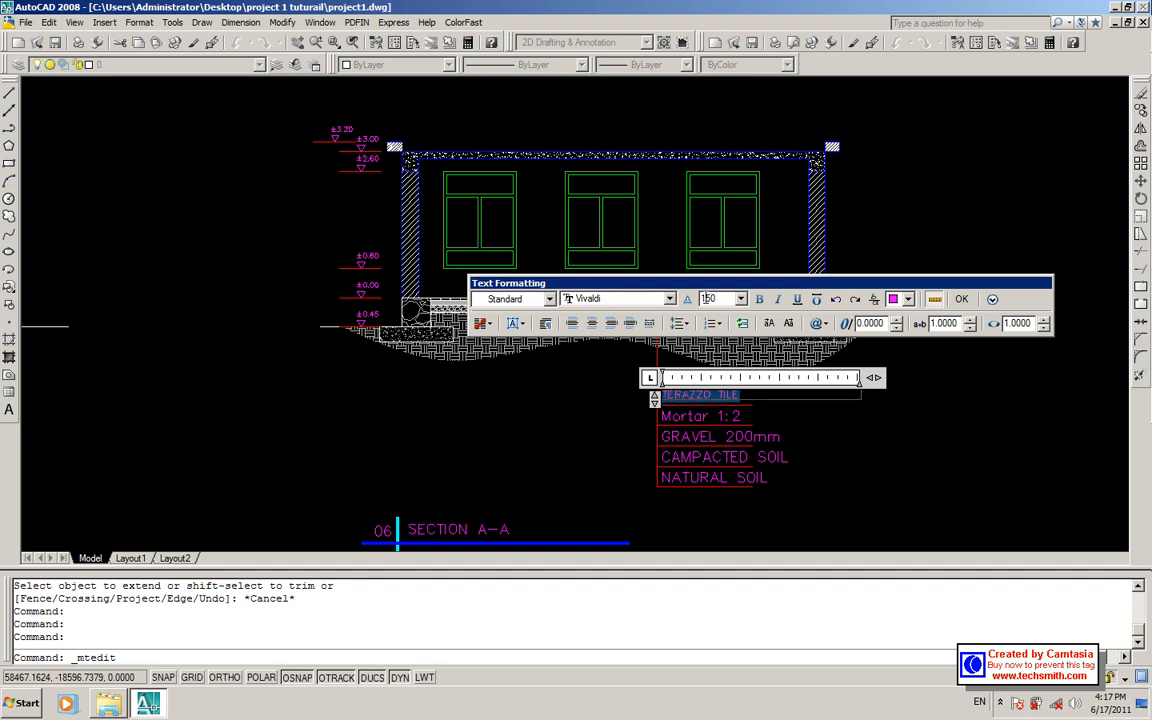
click(751, 441)
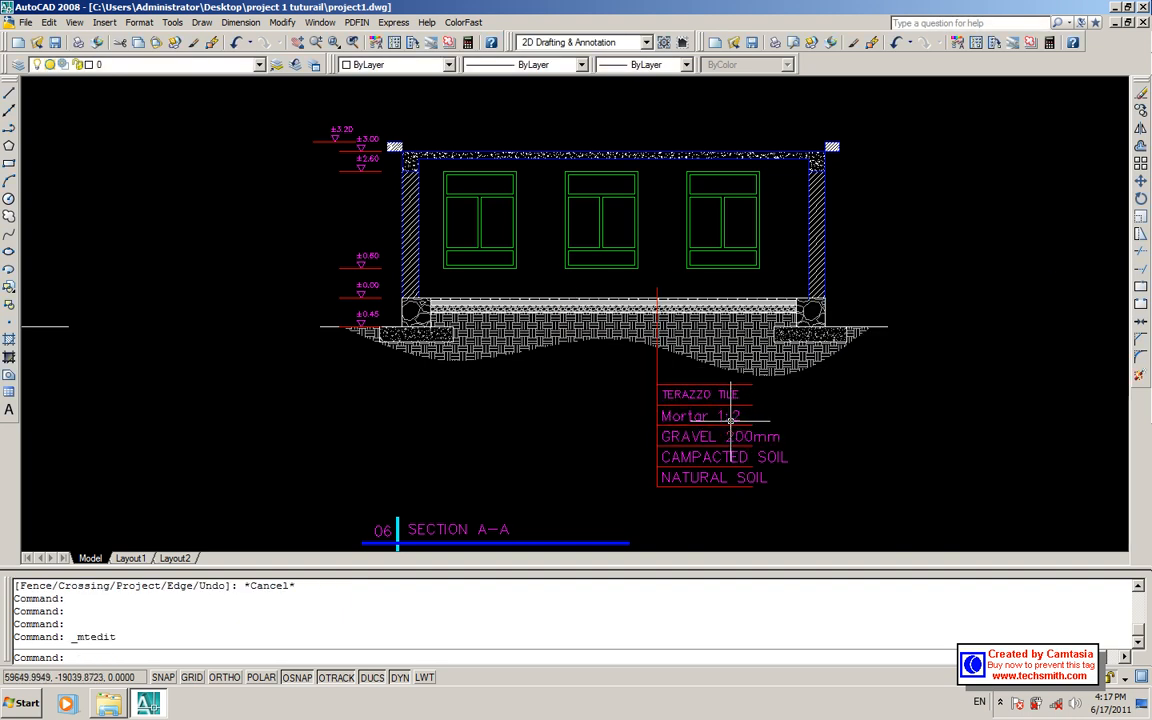
- Match the properties of the TERAZZO TILE label onto the Mortar, GRAVEL, CAMPACTED SOIL and NATURAL SOIL labels
text(ma)
key(Return)
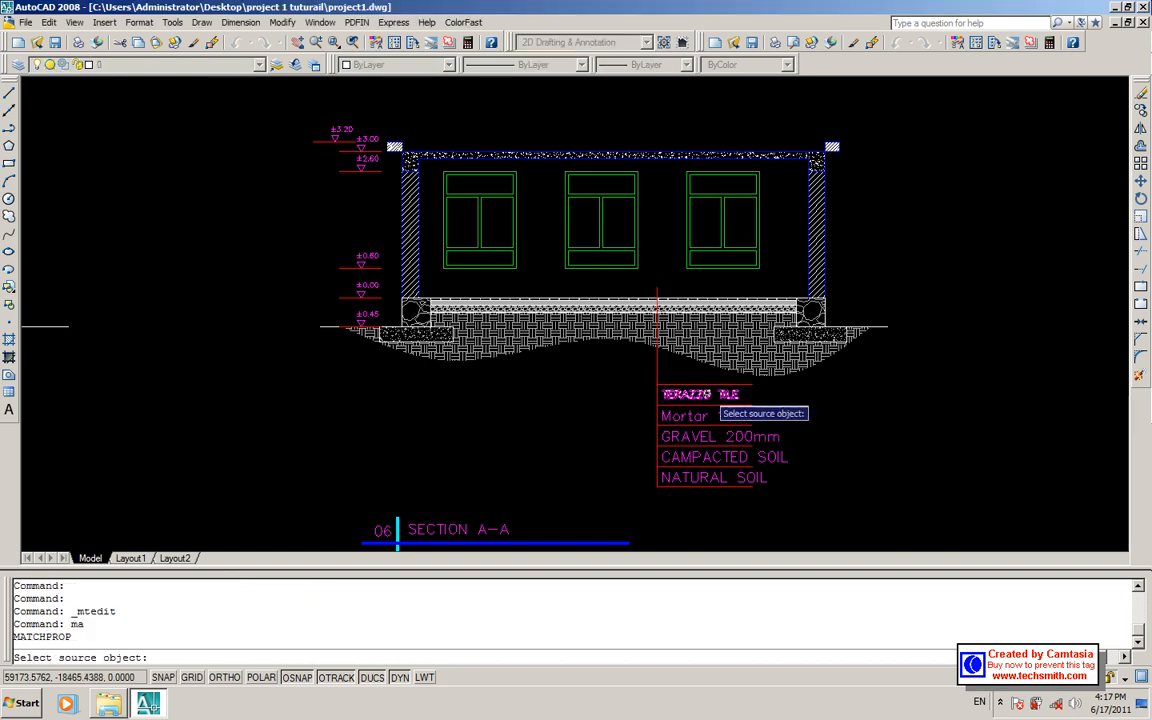
click(721, 399)
click(727, 415)
click(720, 437)
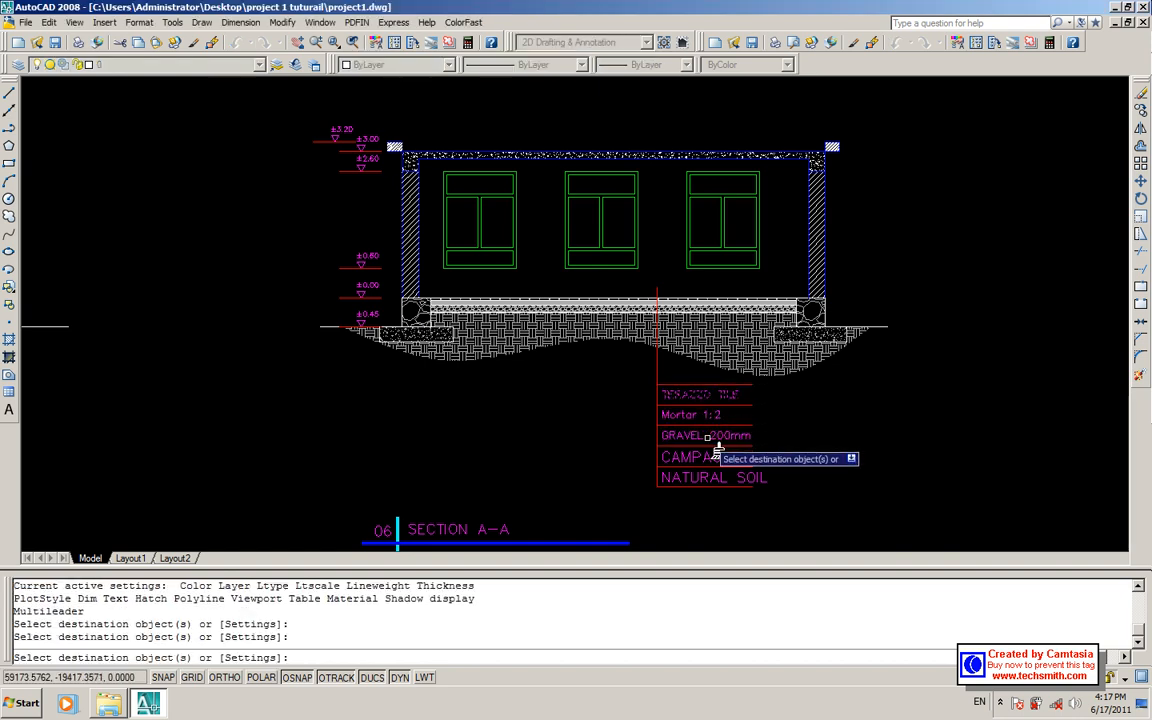
click(716, 460)
click(715, 480)
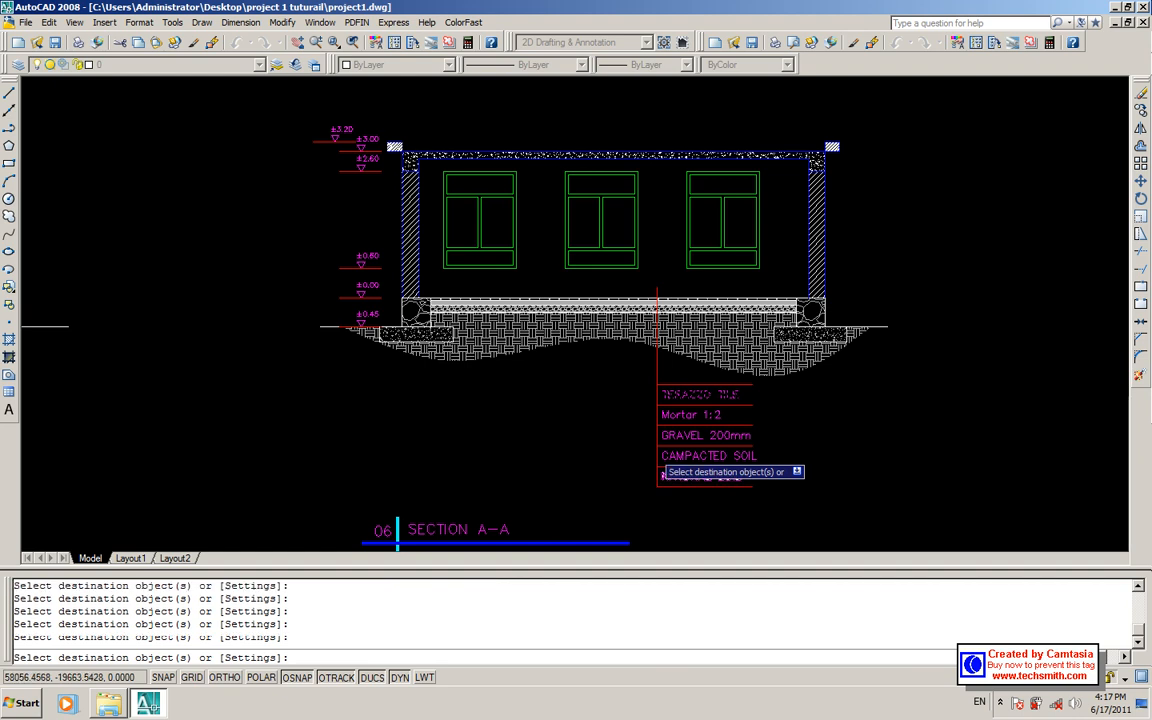
key(Escape)
- Erase the red horizontal line above the TERAZZO TILE label
scroll(643, 419, up, 3)
scroll(643, 419, down, 2)
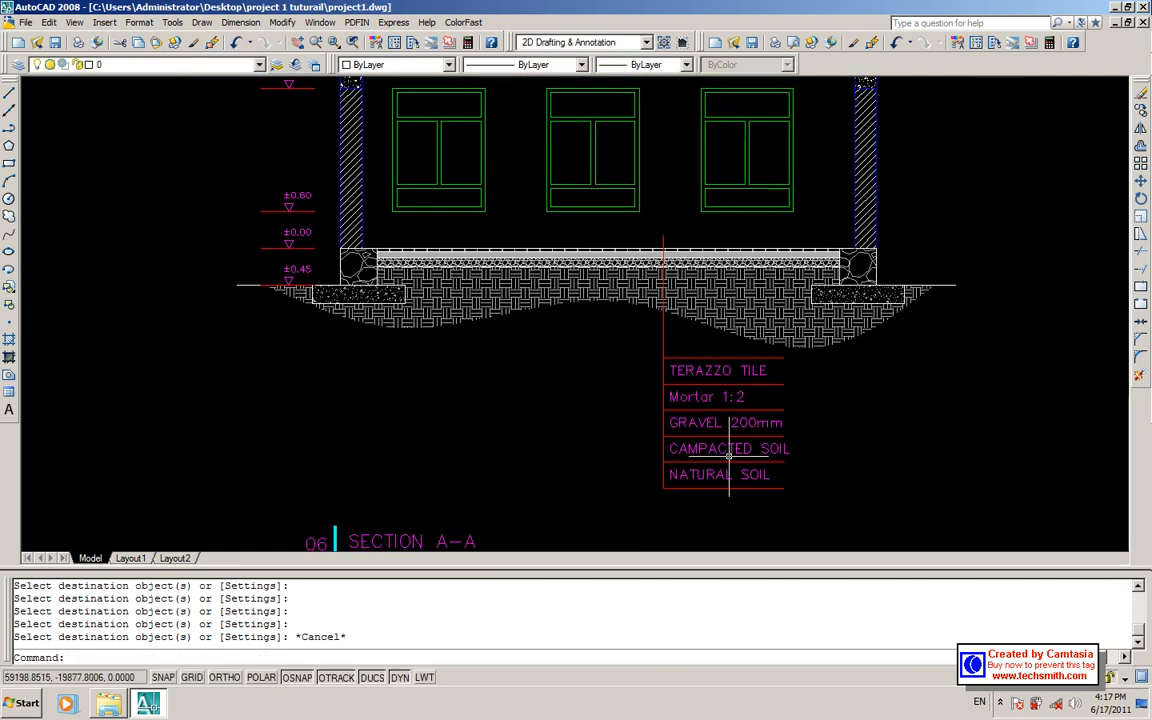
click(703, 384)
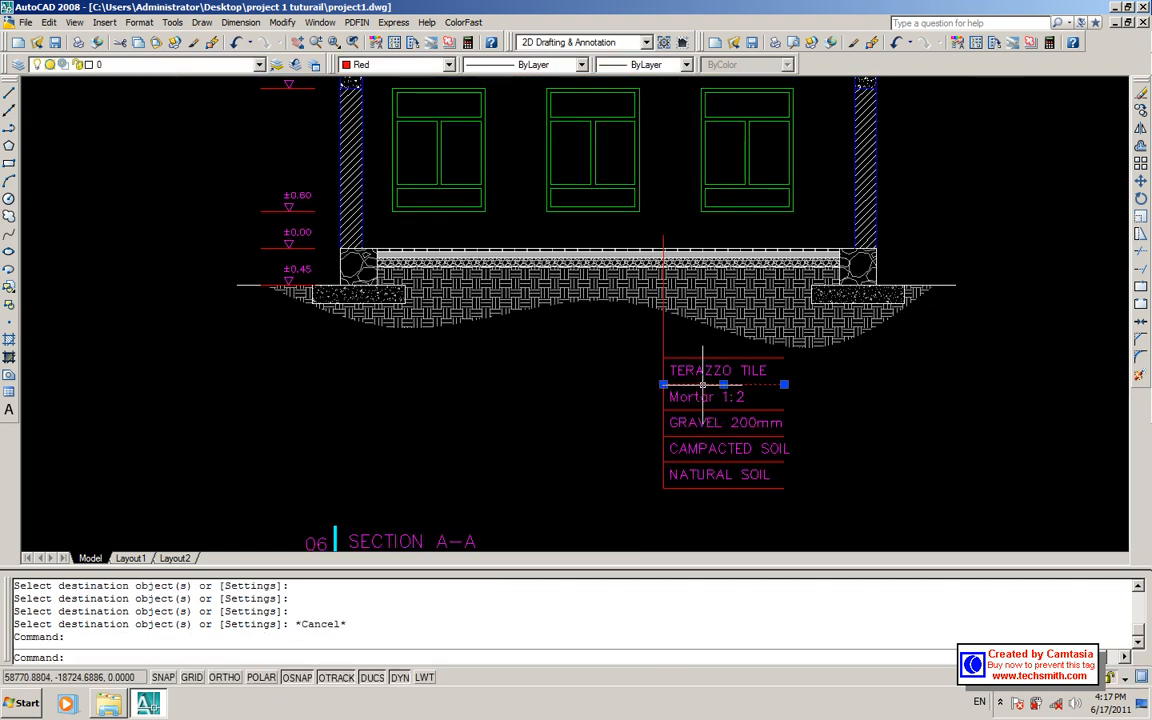
key(Escape)
click(705, 358)
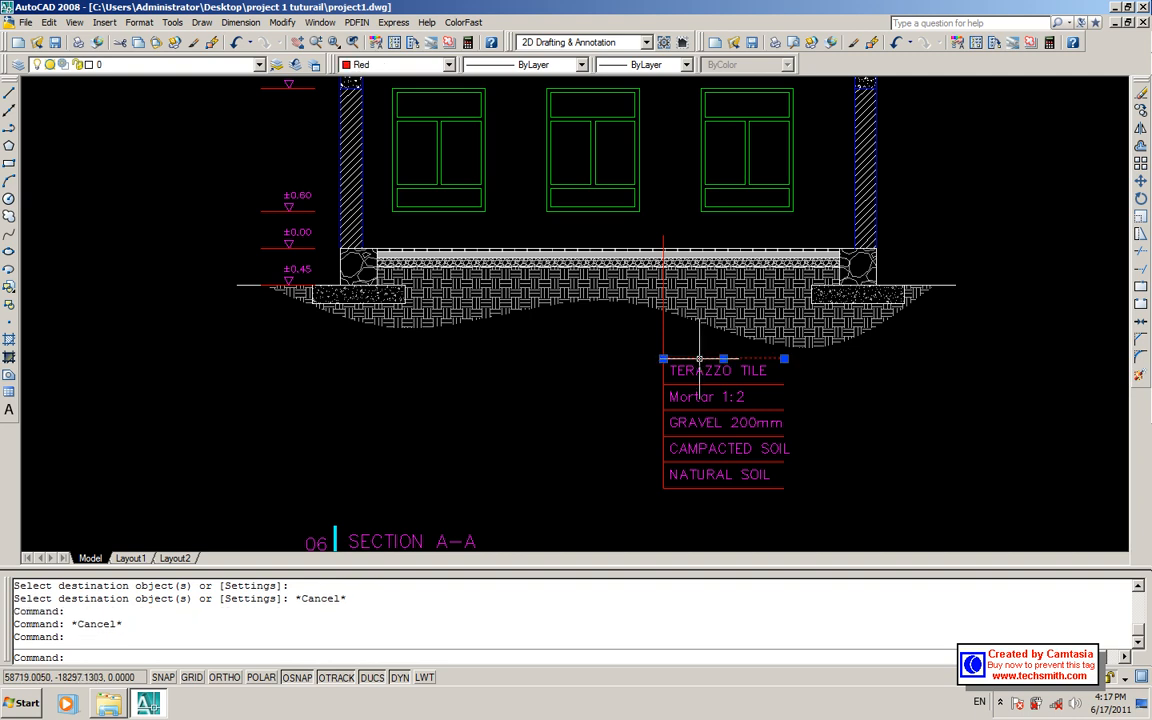
text(e)
key(Return)
- Try to move the red line beneath TERAZZO TILE up along the vertical leader line
click(706, 384)
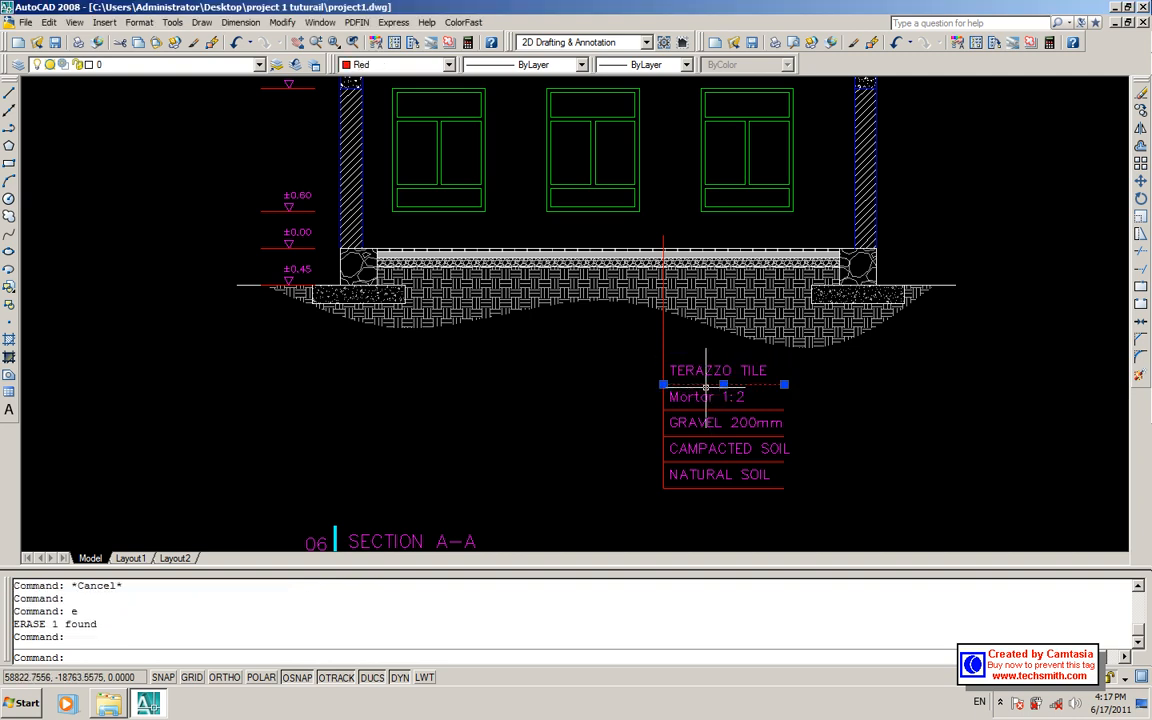
text(m)
key(Return)
scroll(660, 384, up, 3)
click(657, 384)
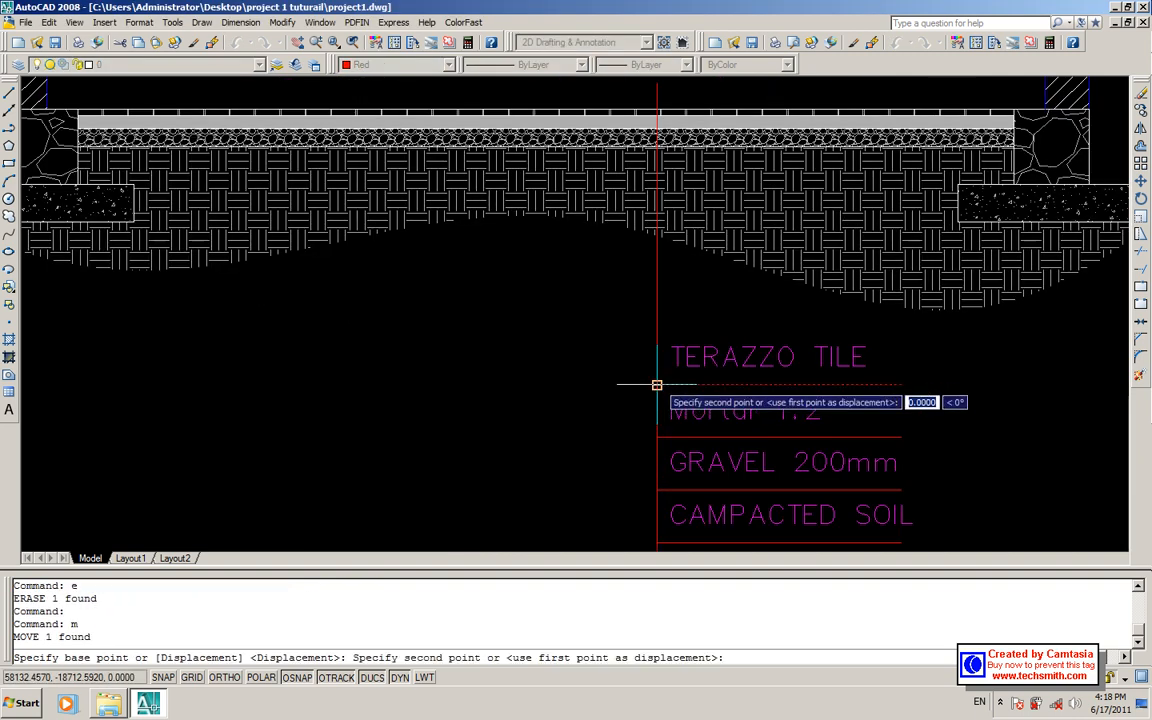
click(657, 383)
scroll(658, 381, up, 2)
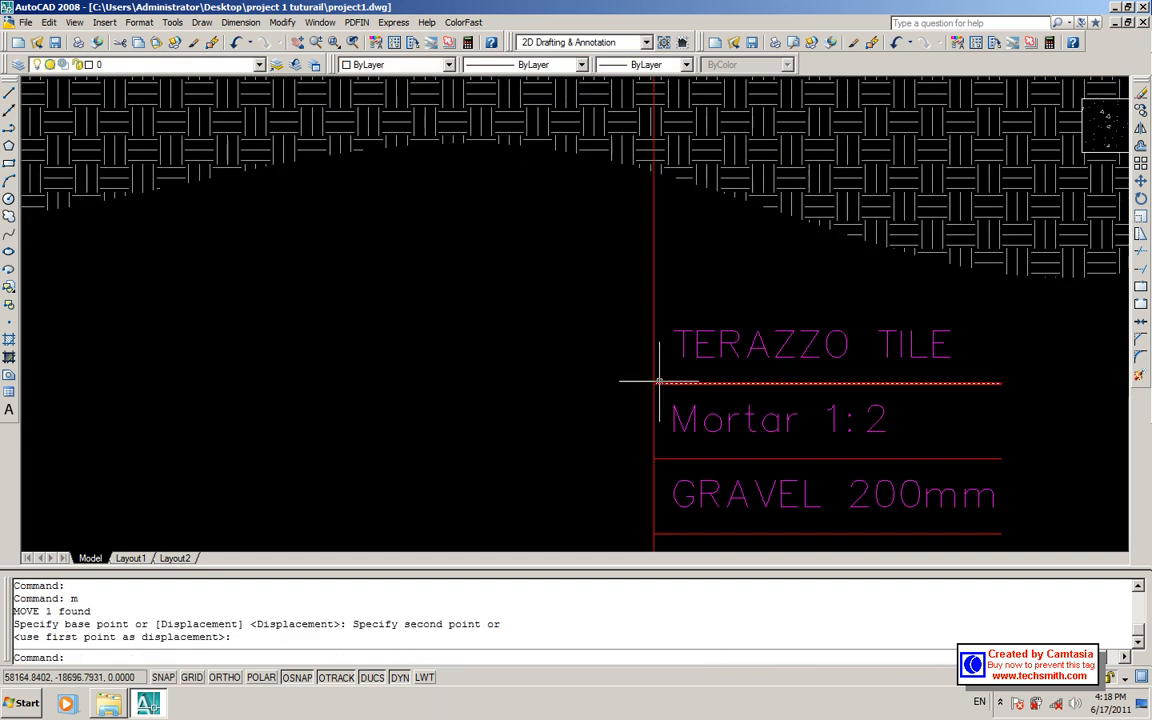
- Move the red line beneath TERAZZO TILE up close to the text and erase the duplicate line left below it
double_click(660, 387)
click(660, 384)
text(m)
key(Return)
click(583, 421)
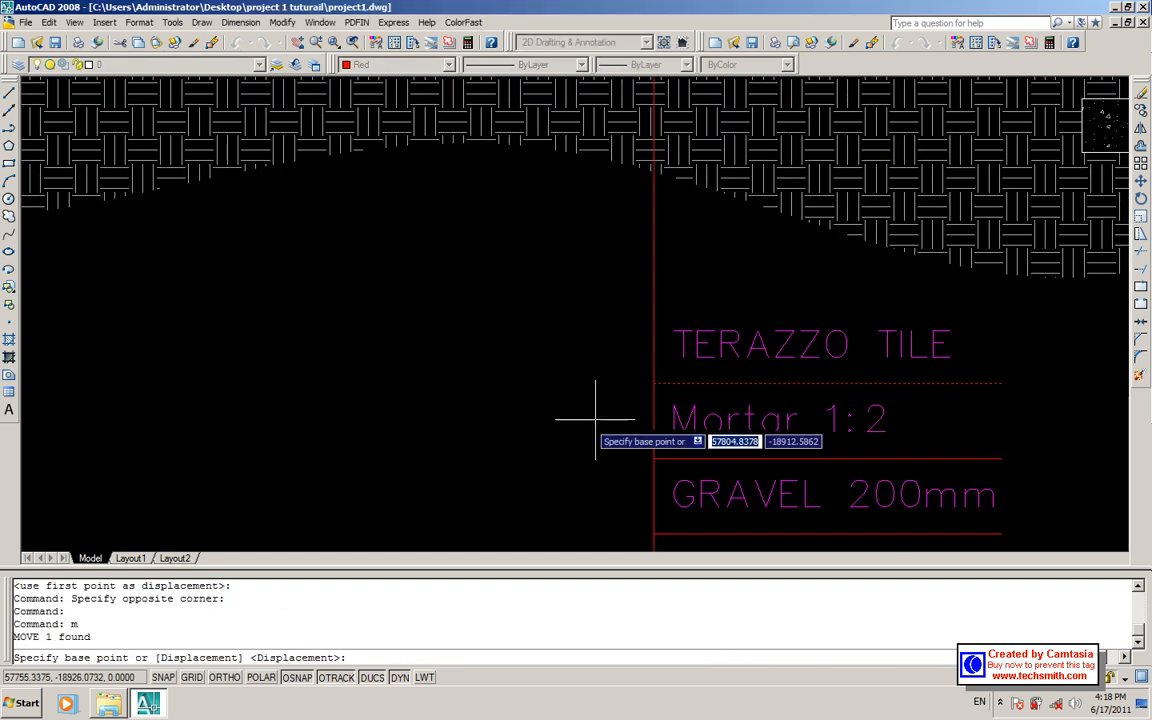
scroll(583, 405, down, 3)
click(636, 373)
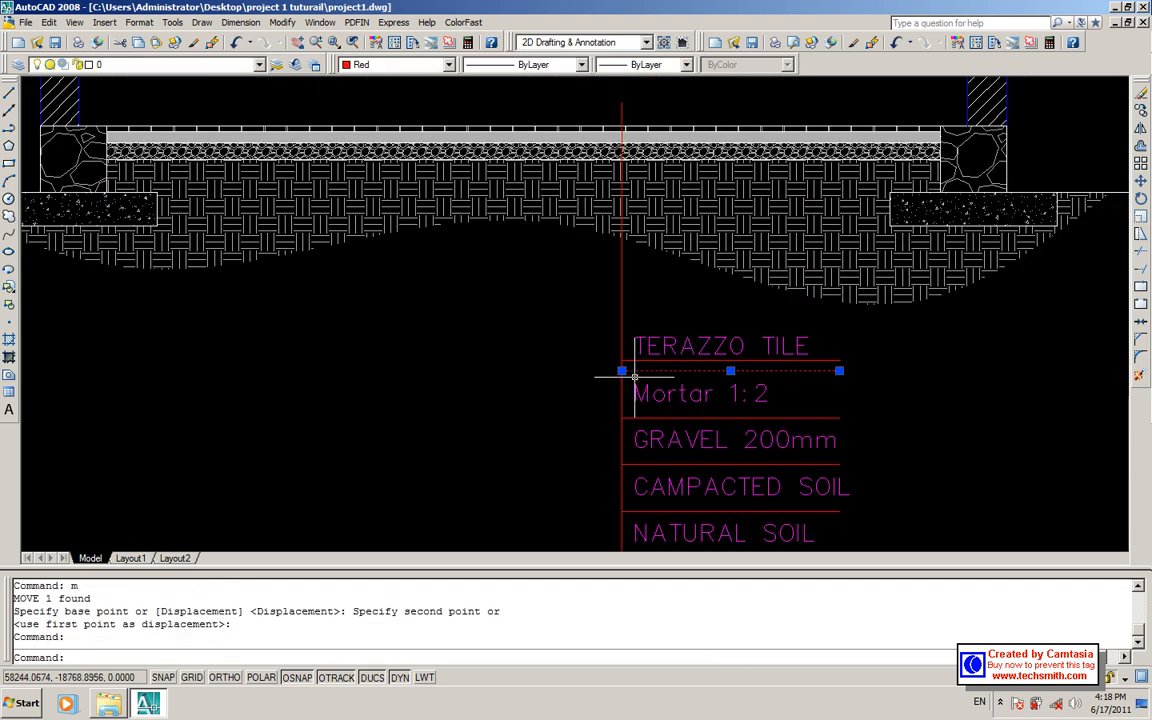
text(e)
key(Return)
- Move the Mortar 1:2 label up to just beneath the TERAZZO TILE line
click(681, 405)
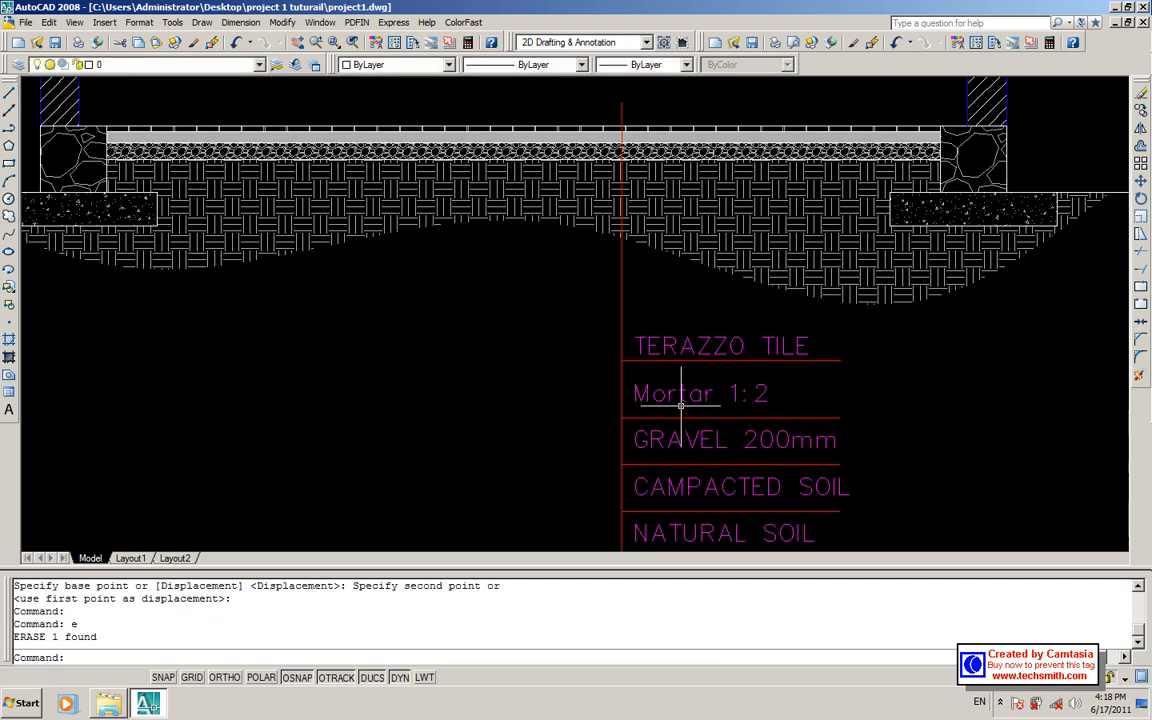
click(663, 378)
text(m)
key(Return)
click(546, 405)
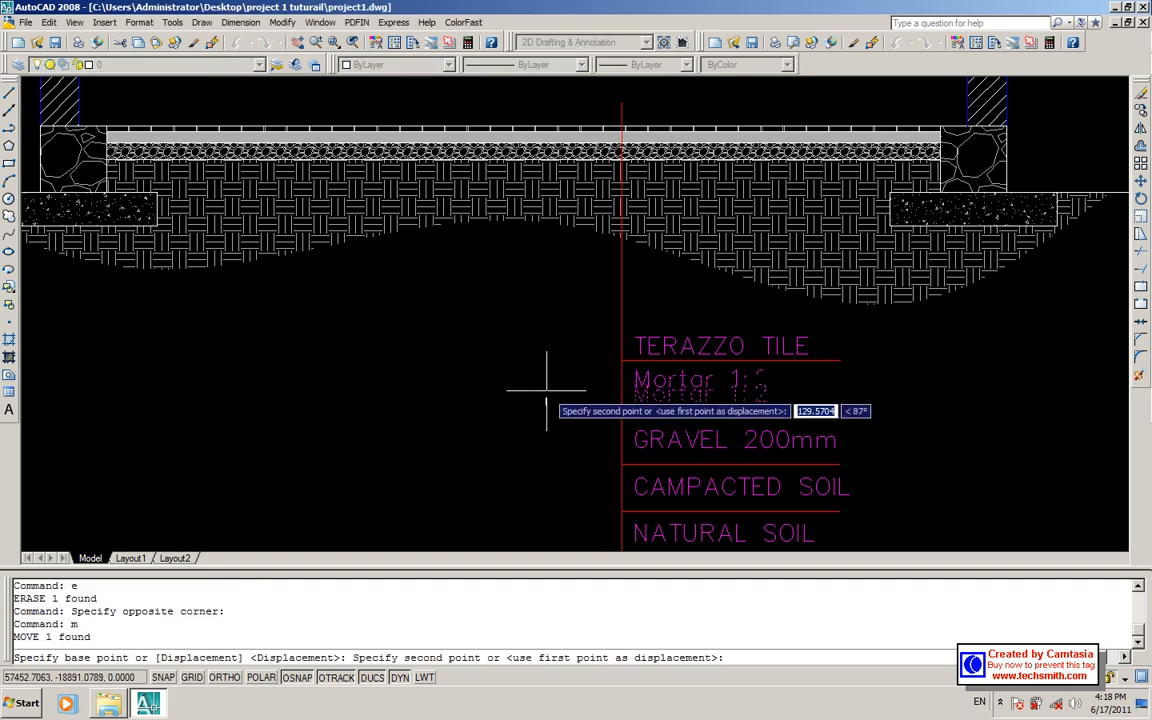
click(546, 391)
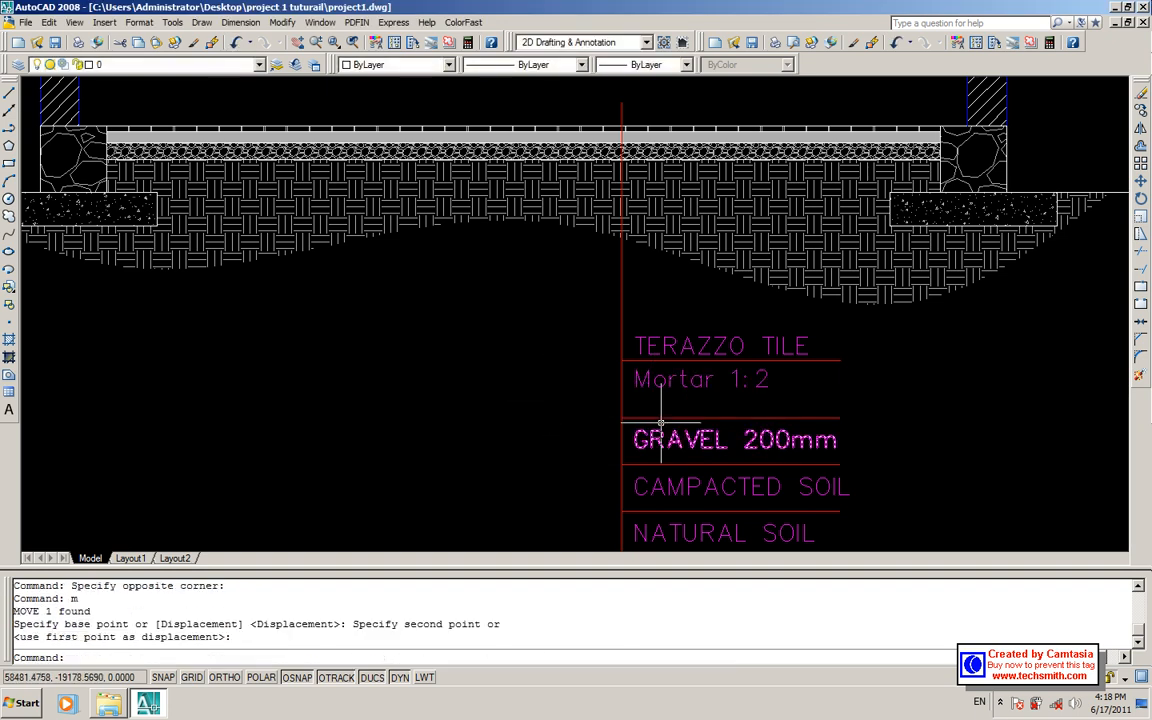
- Move the red line beneath Mortar 1:2 up close to the label and erase the leftover line above GRAVEL 200mm
scroll(659, 420, down, 2)
click(657, 420)
text(m)
key(Return)
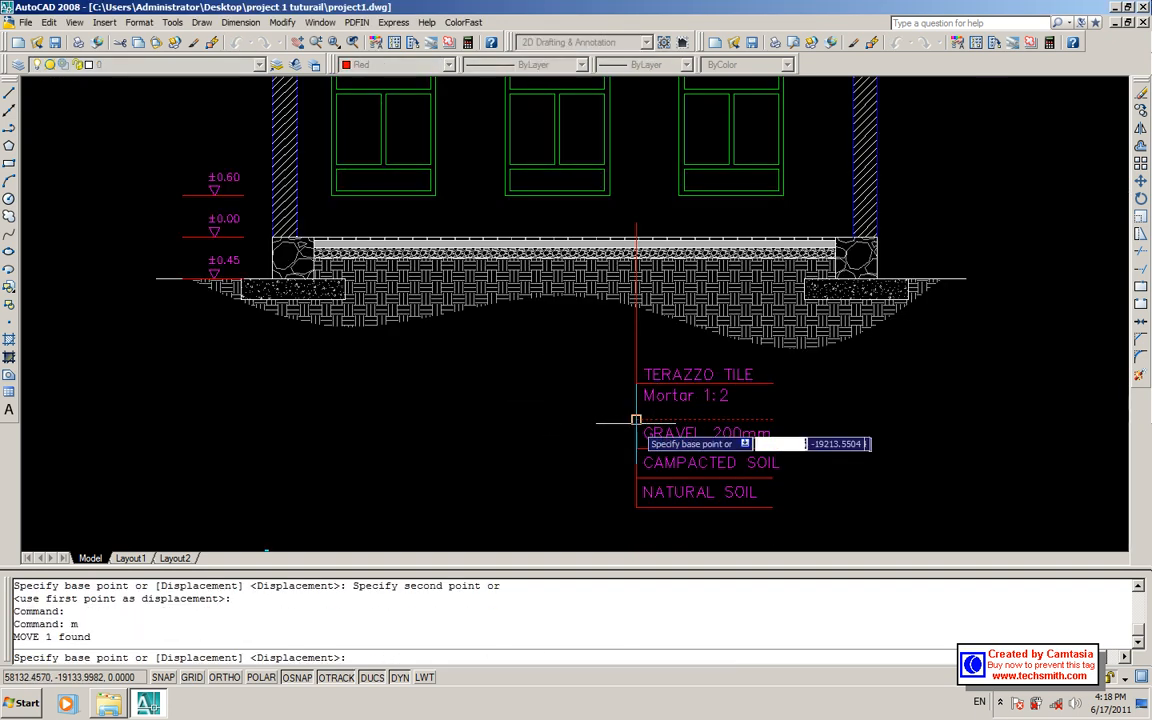
click(612, 418)
click(612, 405)
middle_drag(651, 487, 651, 409)
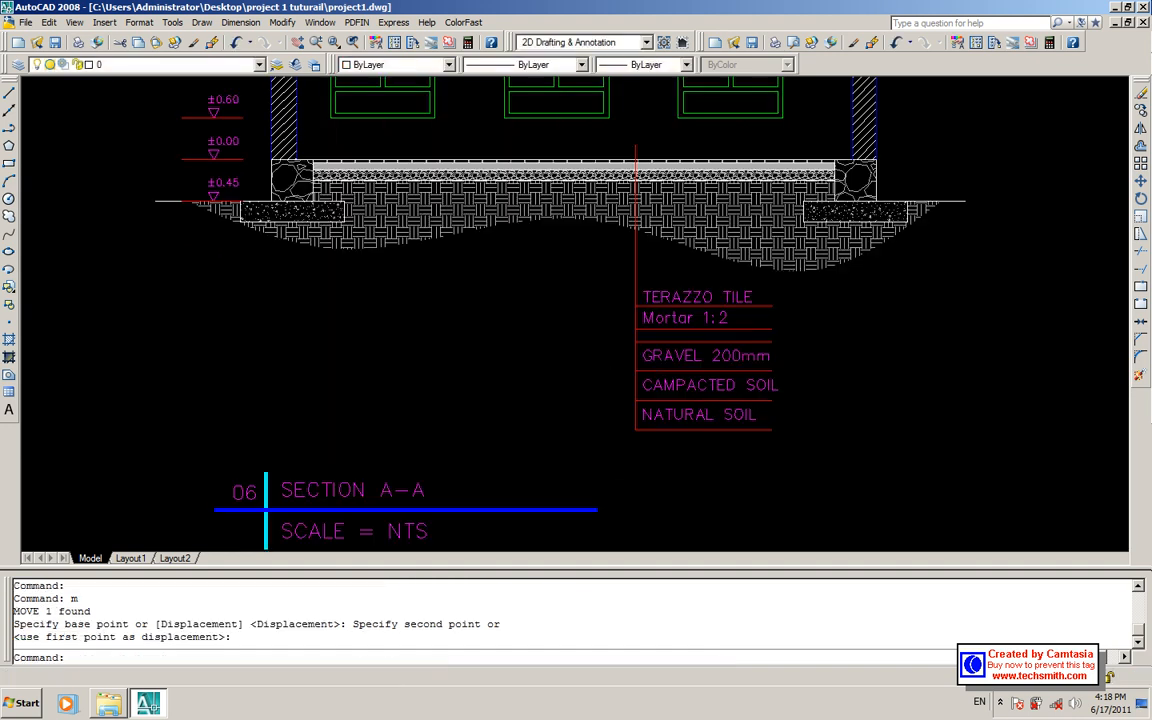
click(651, 350)
text(e)
key(Return)
- Move the GRAVEL 200mm label straight up to just beneath the Mortar line, with Ortho on
click(664, 358)
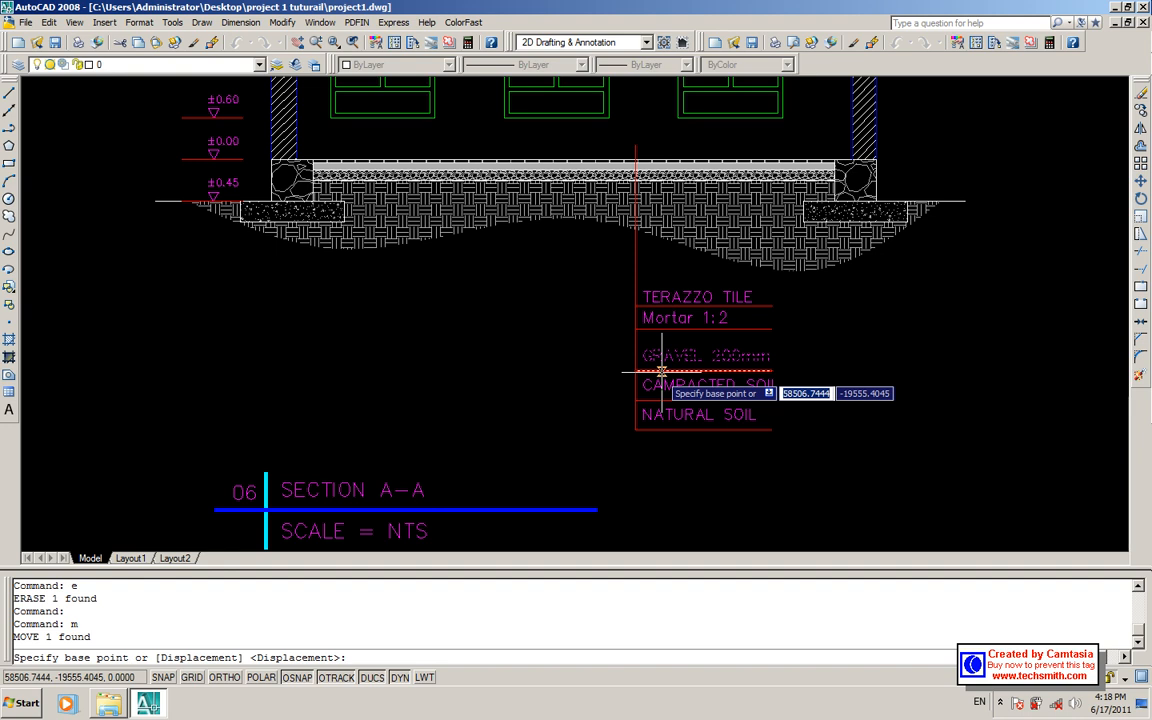
click(579, 370)
key(F8)
click(579, 360)
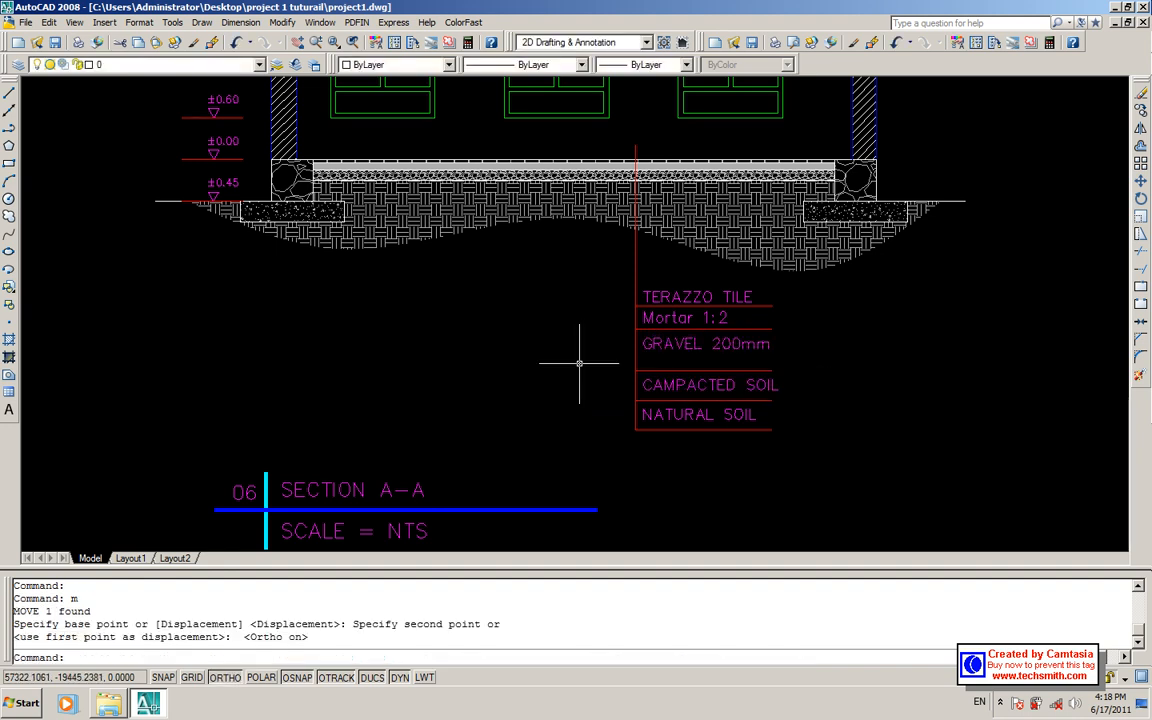
- Move the red line beneath GRAVEL 200mm up close to the label and erase a duplicate line left above CAMPACTED SOIL
click(653, 371)
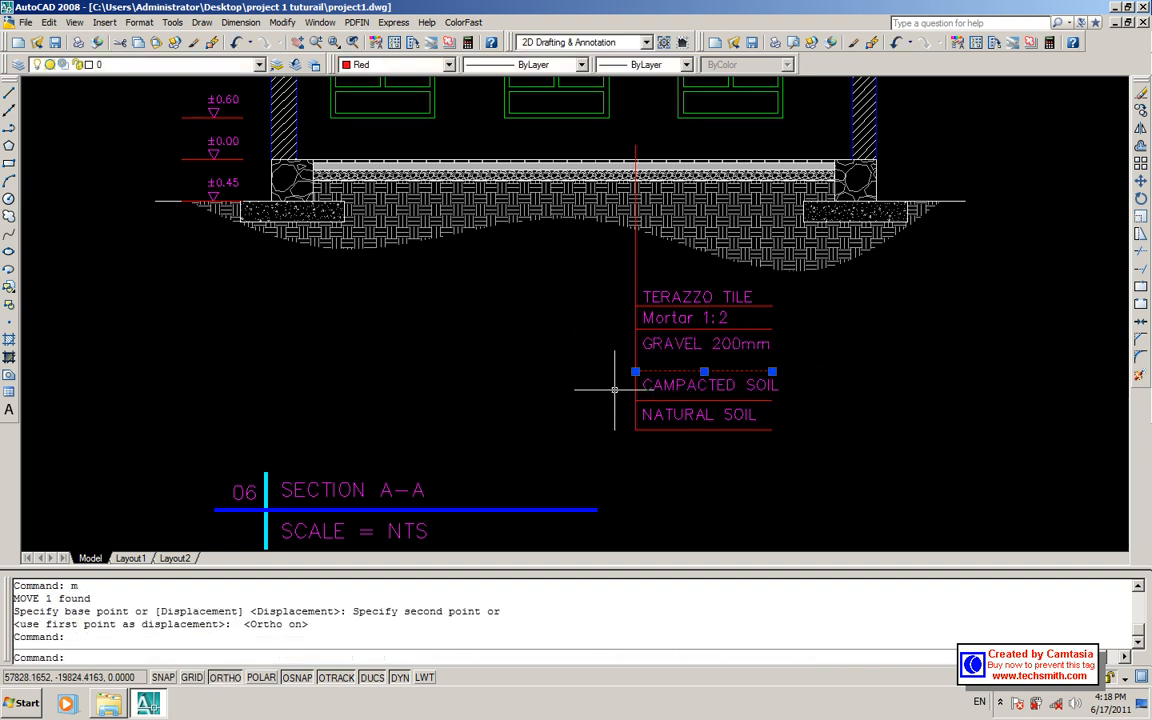
text(m)
key(Return)
click(606, 392)
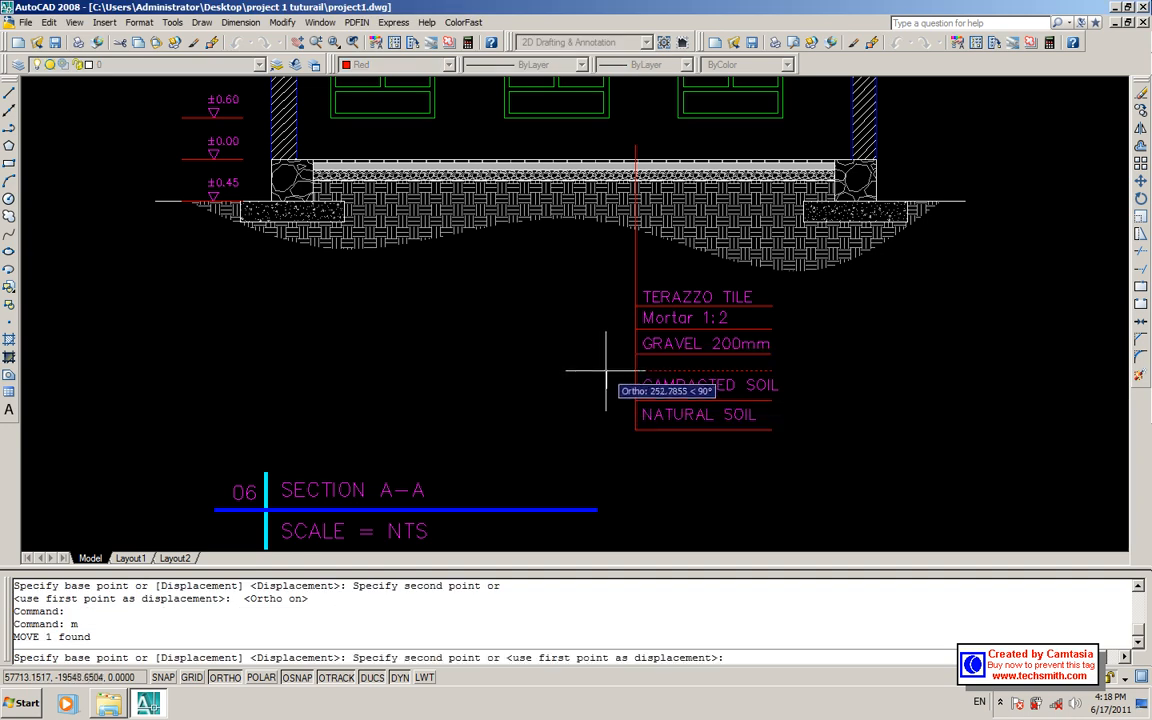
click(606, 372)
click(657, 371)
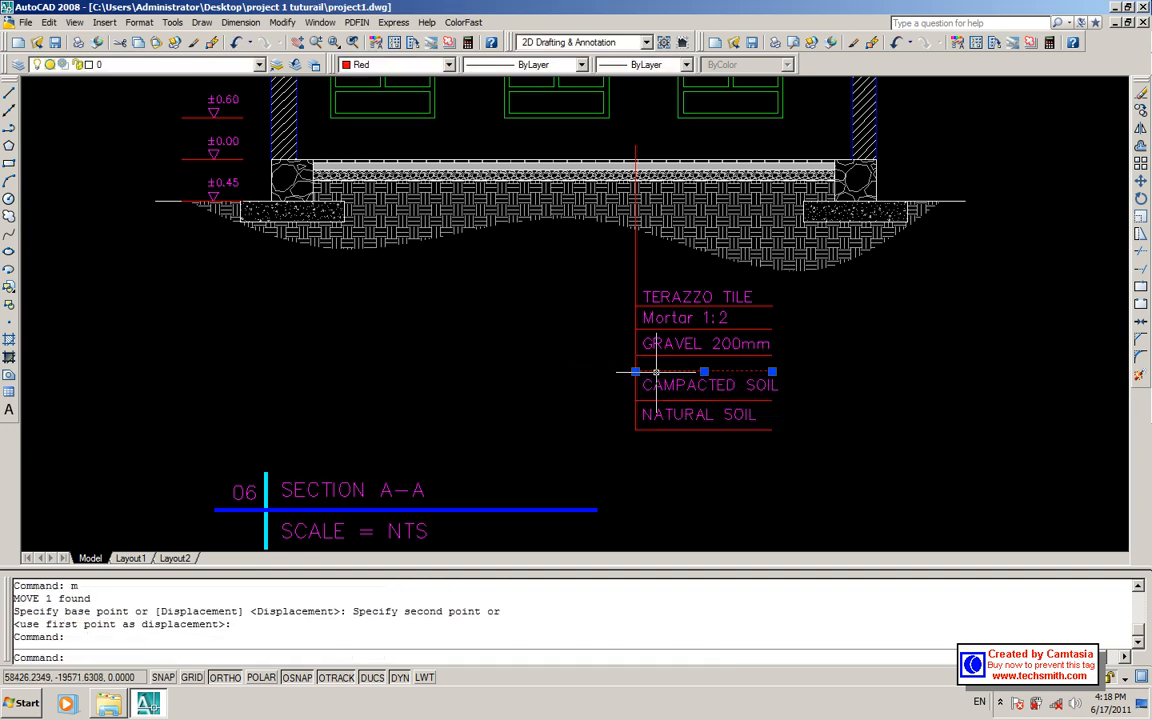
text(e)
key(Return)
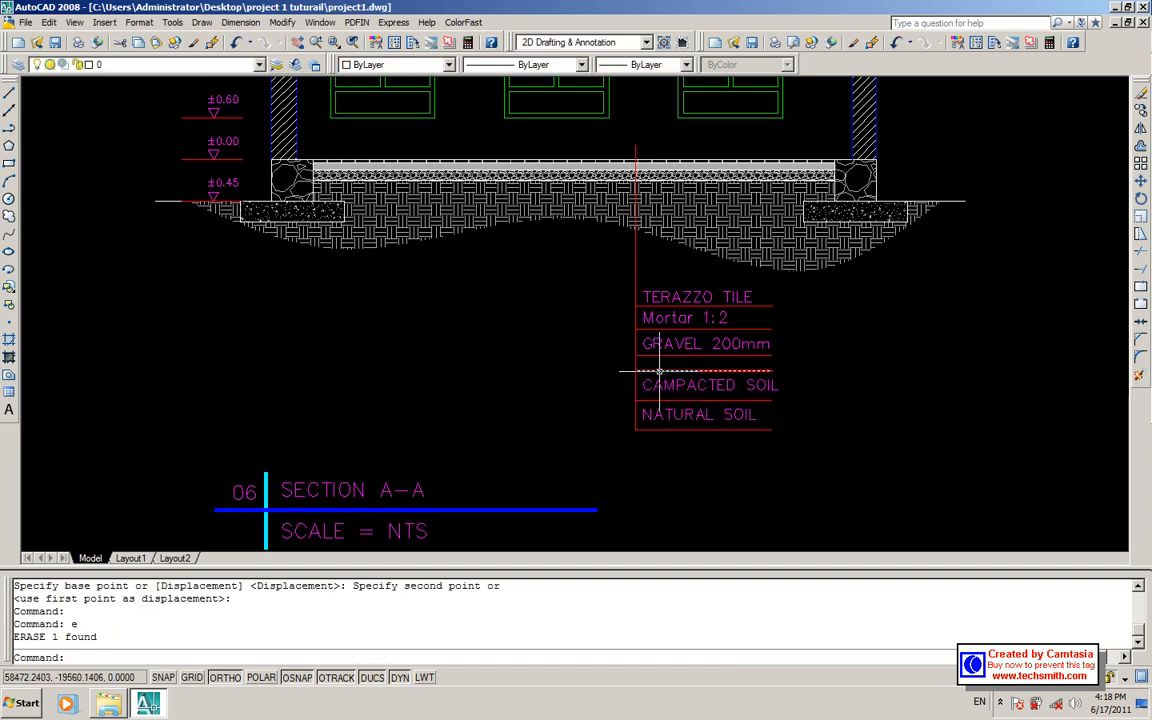
- Move the CAMPACTED SOIL label straight up to just beneath the GRAVEL 200mm line
click(662, 384)
text(m)
key(Return)
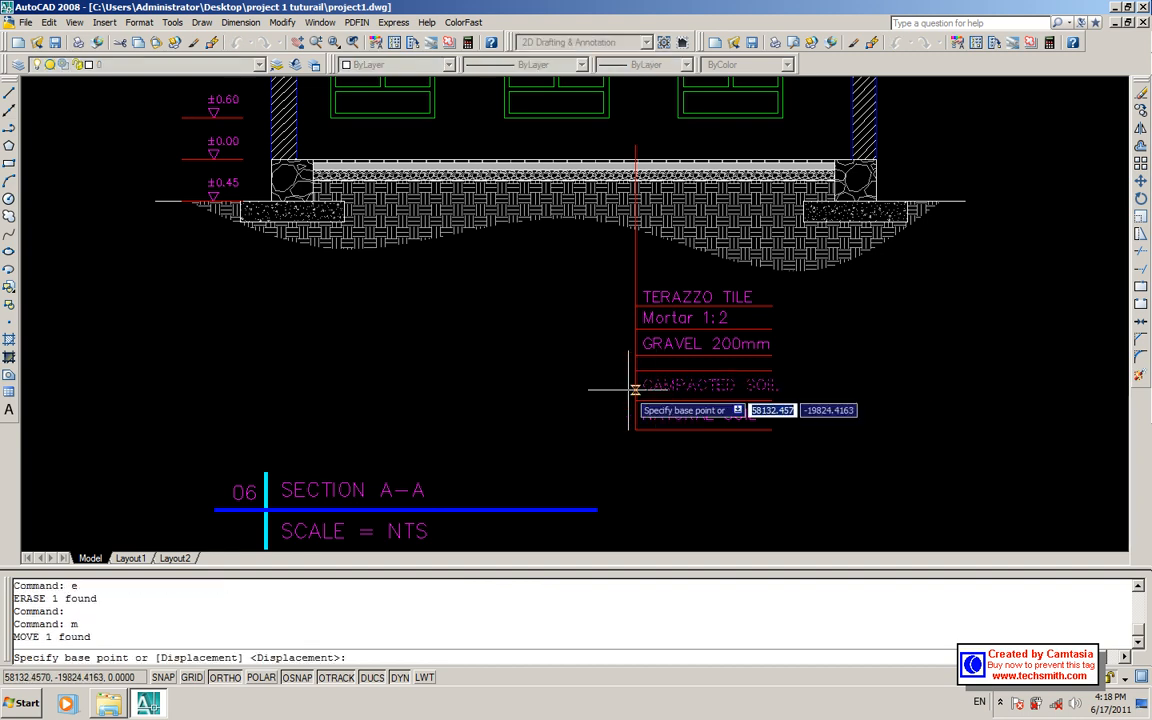
click(642, 387)
click(626, 369)
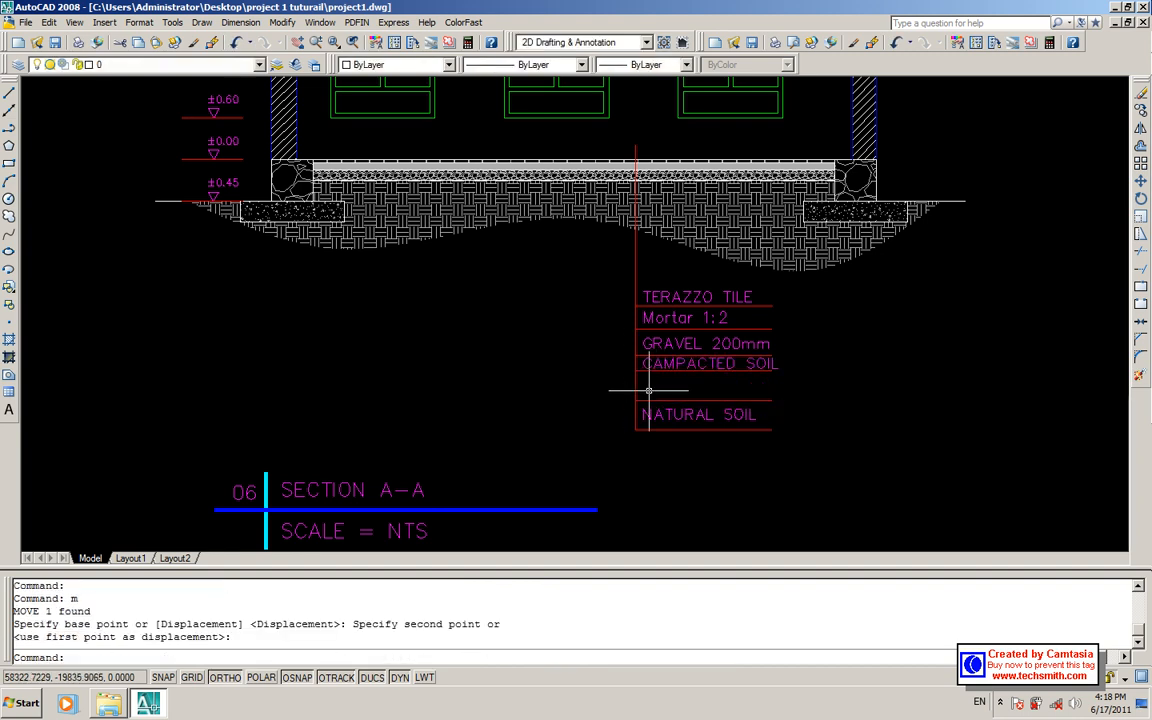
- Move the red line beneath CAMPACTED SOIL down slightly to give the label more room
scroll(669, 385, up, 2)
click(663, 327)
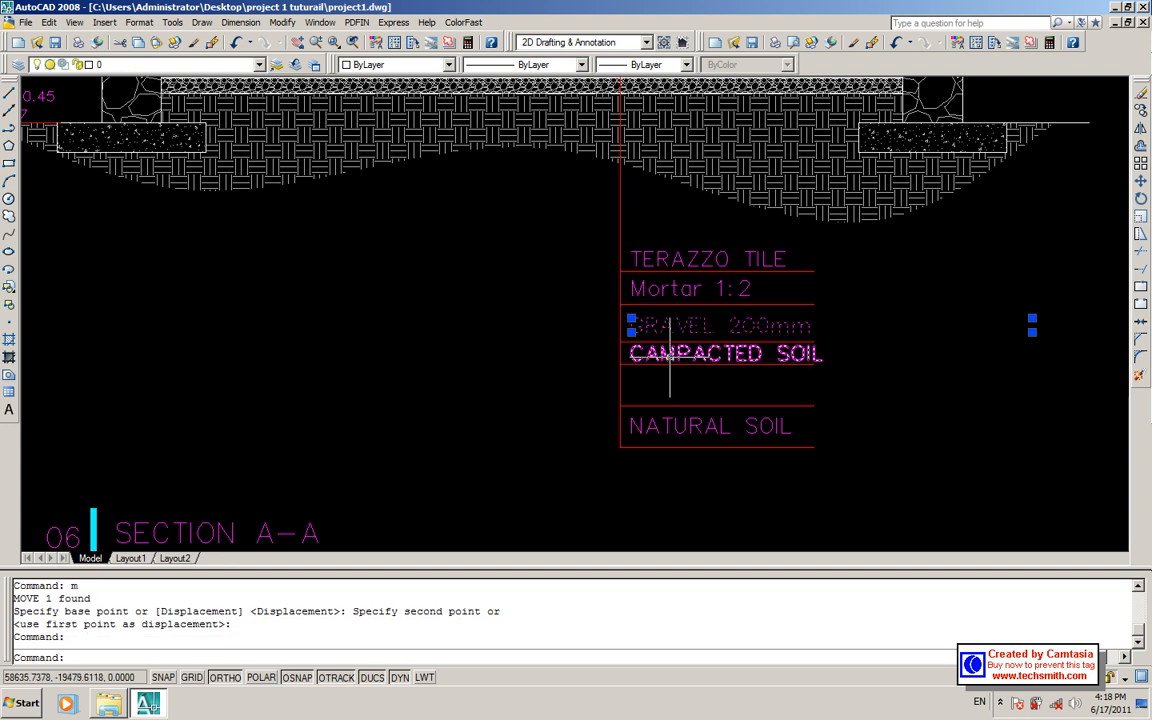
key(Escape)
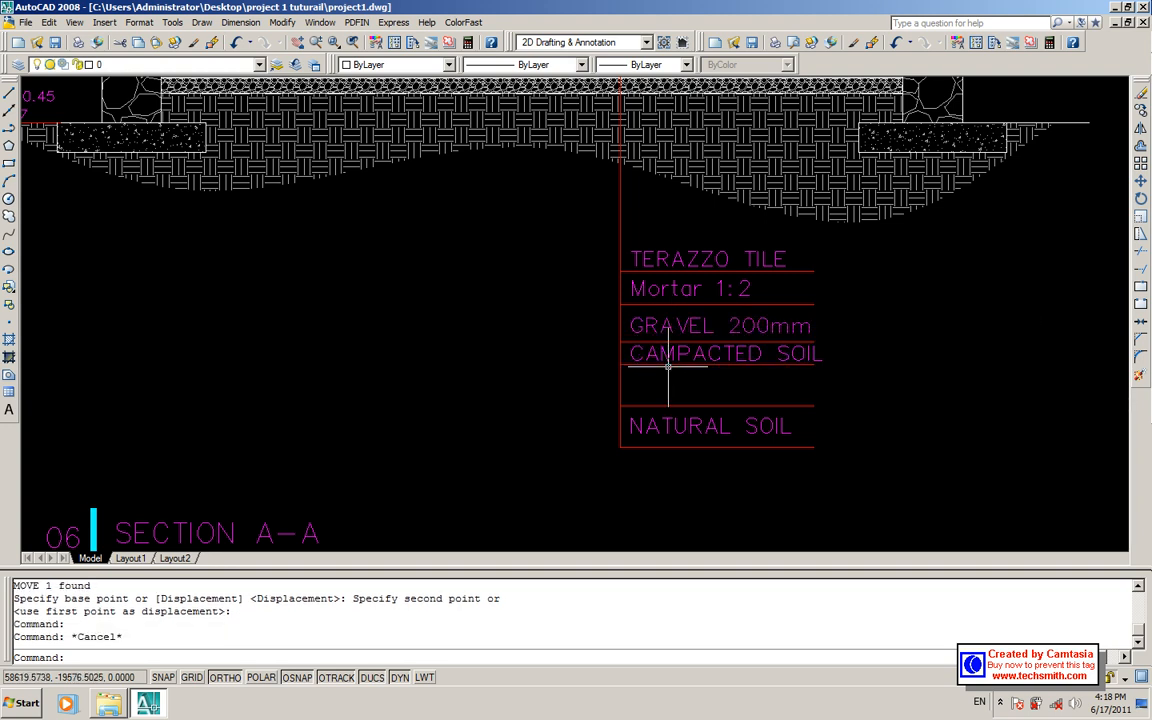
click(667, 358)
text(m)
key(Return)
click(605, 368)
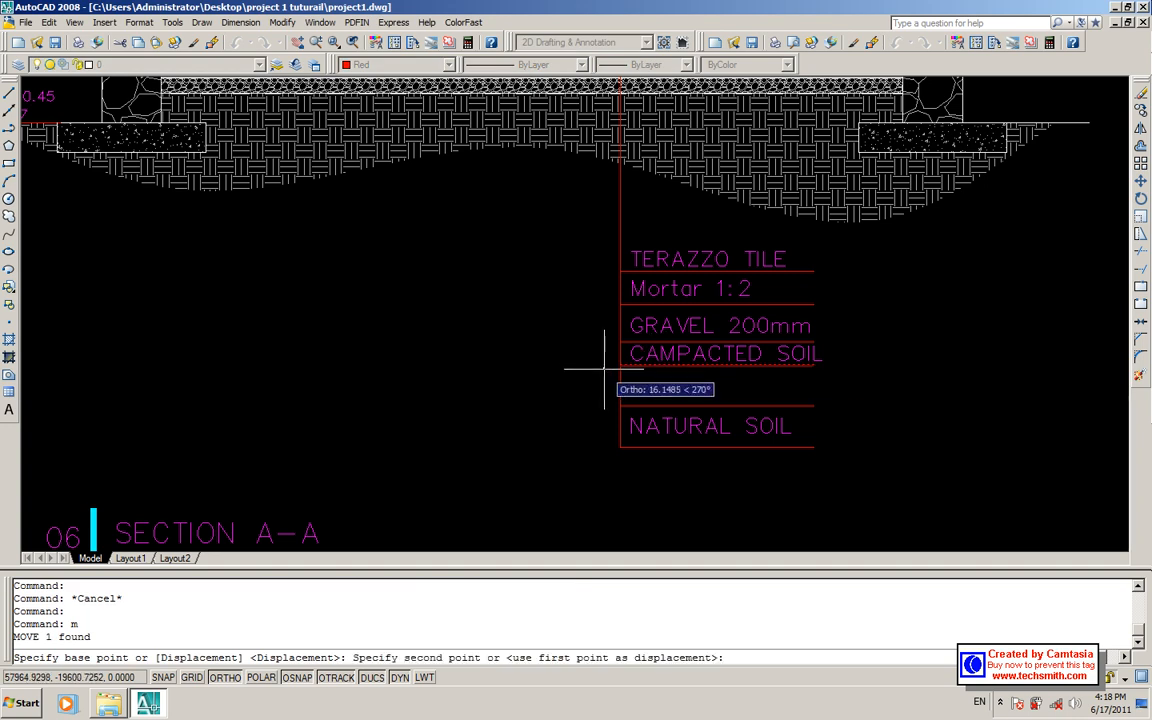
click(610, 368)
- Move the CAMPACTED SOIL label down slightly so it sits midway between its two red lines
click(636, 358)
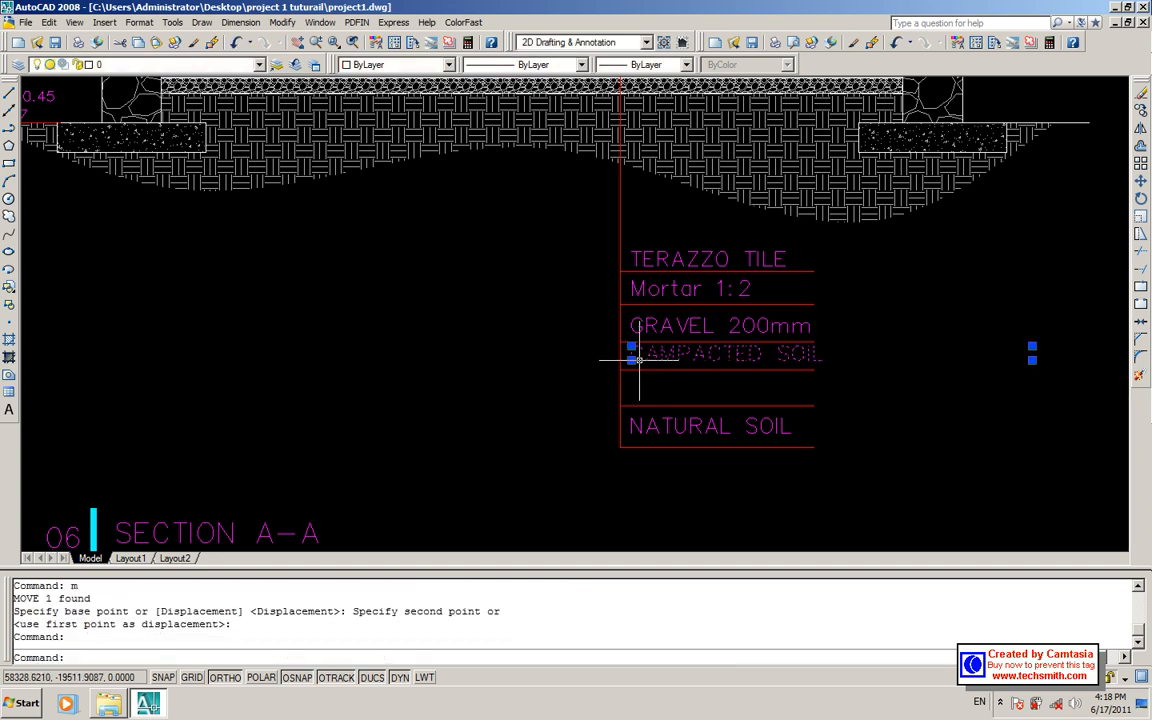
text(m)
key(Return)
click(520, 376)
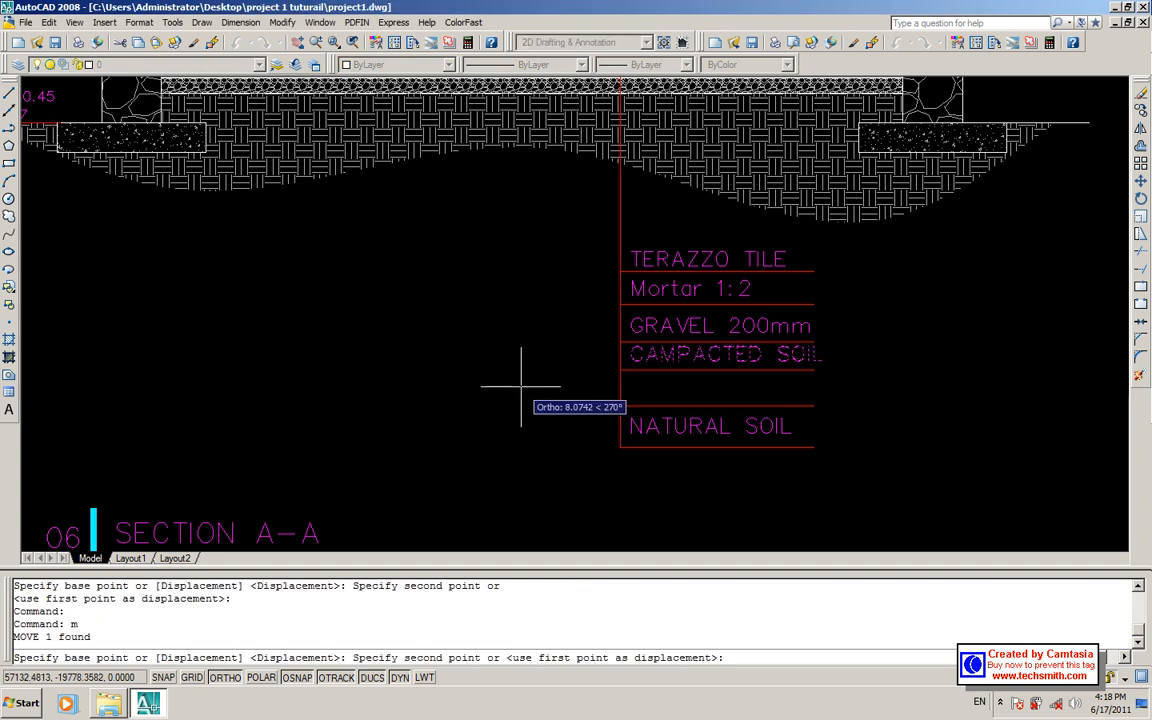
click(520, 384)
- Move the NATURAL SOIL label straight up to just beneath the CAMPACTED SOIL line
click(663, 421)
text(m)
key(Return)
click(489, 454)
click(517, 421)
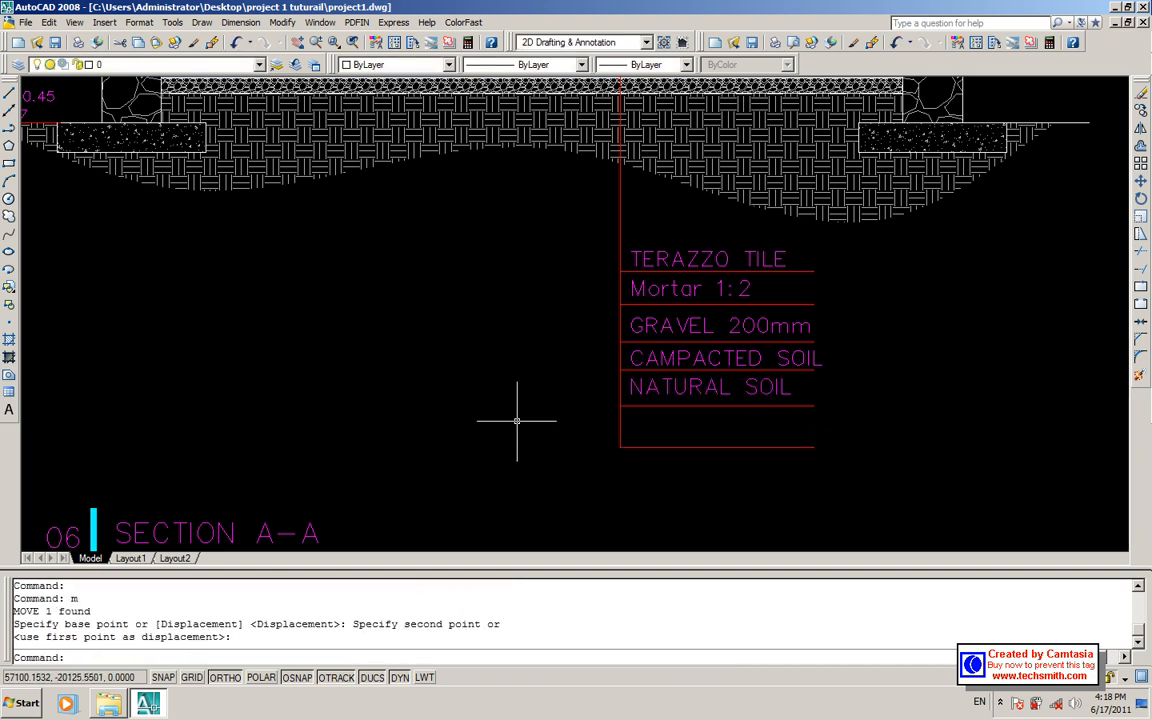
- Erase the lowest red horizontal line at the end of the vertical leader
click(648, 447)
text(e)
key(Return)
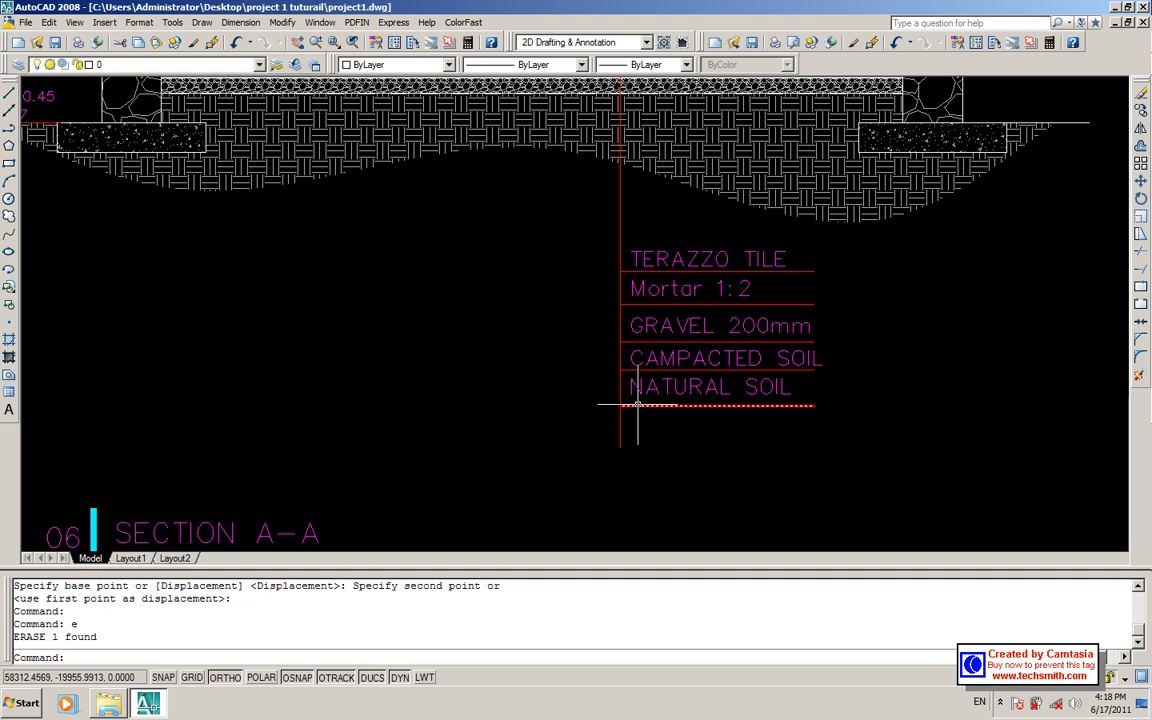
- Copy the red leader with its lines and five material labels straight up above the roof of Section A-A
scroll(637, 405, down, 4)
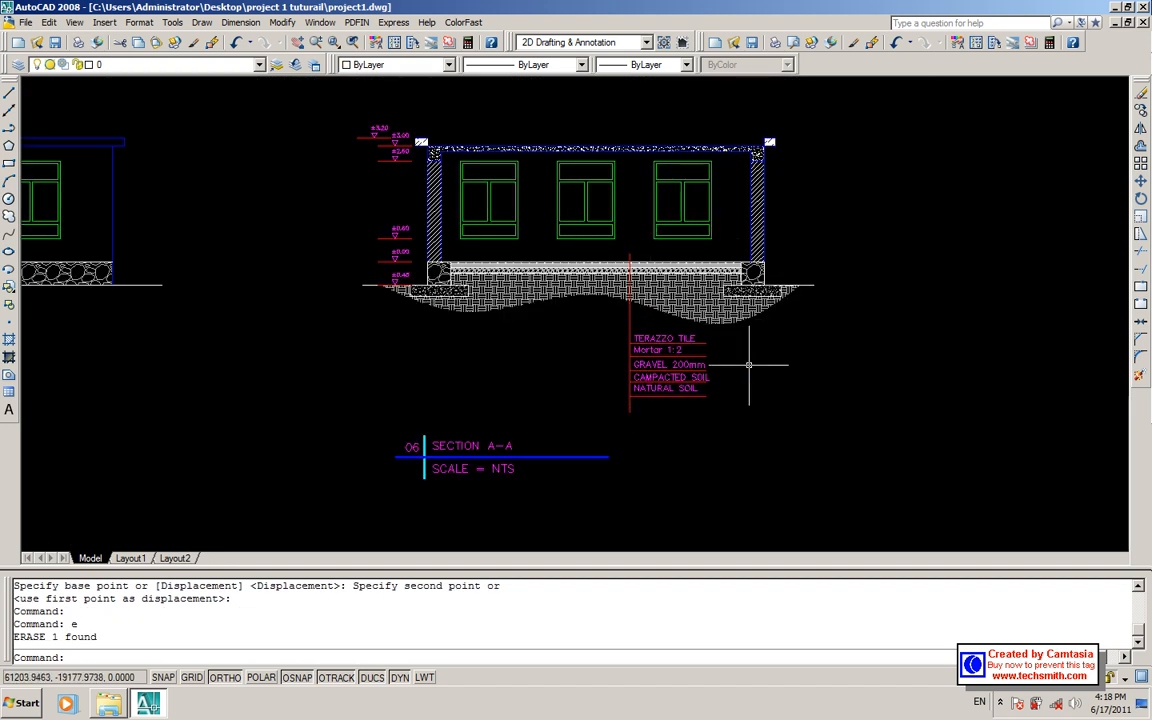
scroll(662, 386, up, 3)
scroll(772, 319, down, 4)
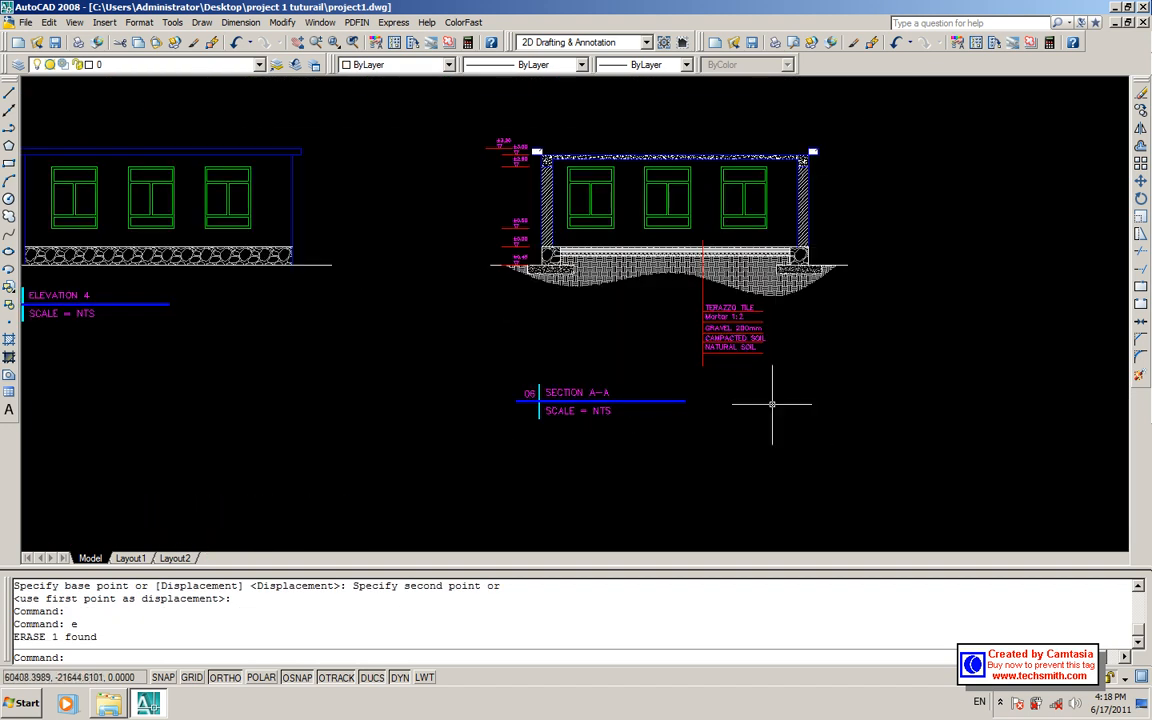
middle_drag(683, 237, 639, 337)
scroll(730, 301, up, 2)
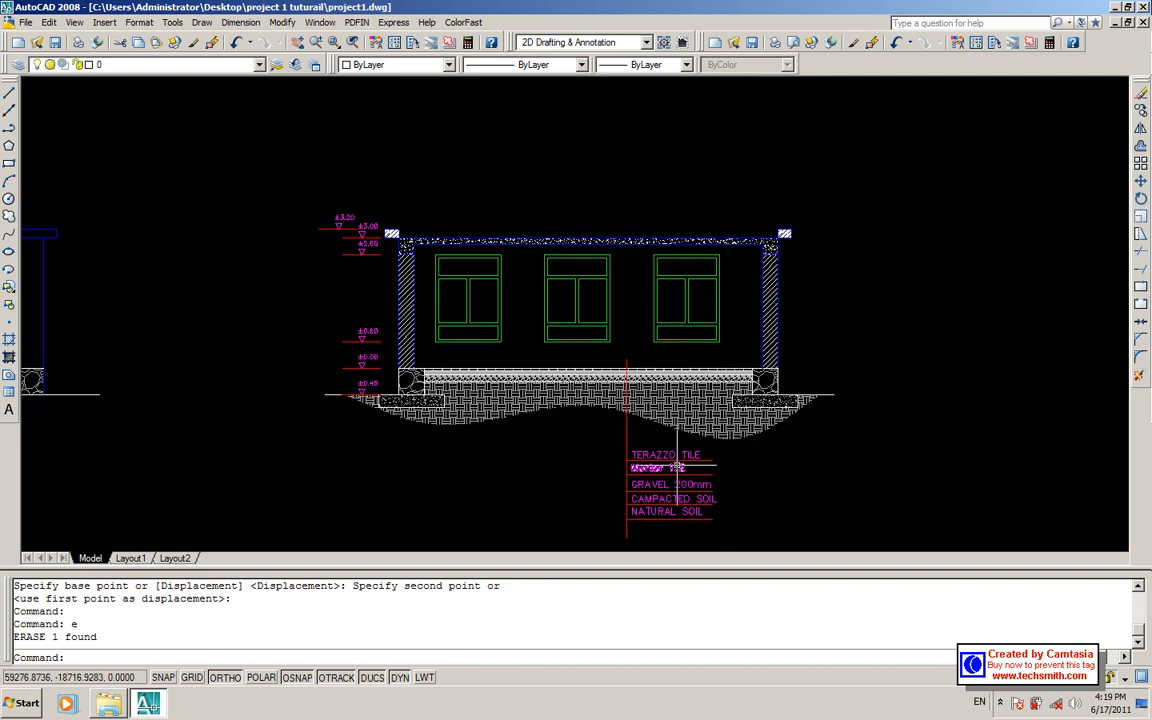
middle_drag(680, 474, 675, 443)
click(665, 524)
click(597, 413)
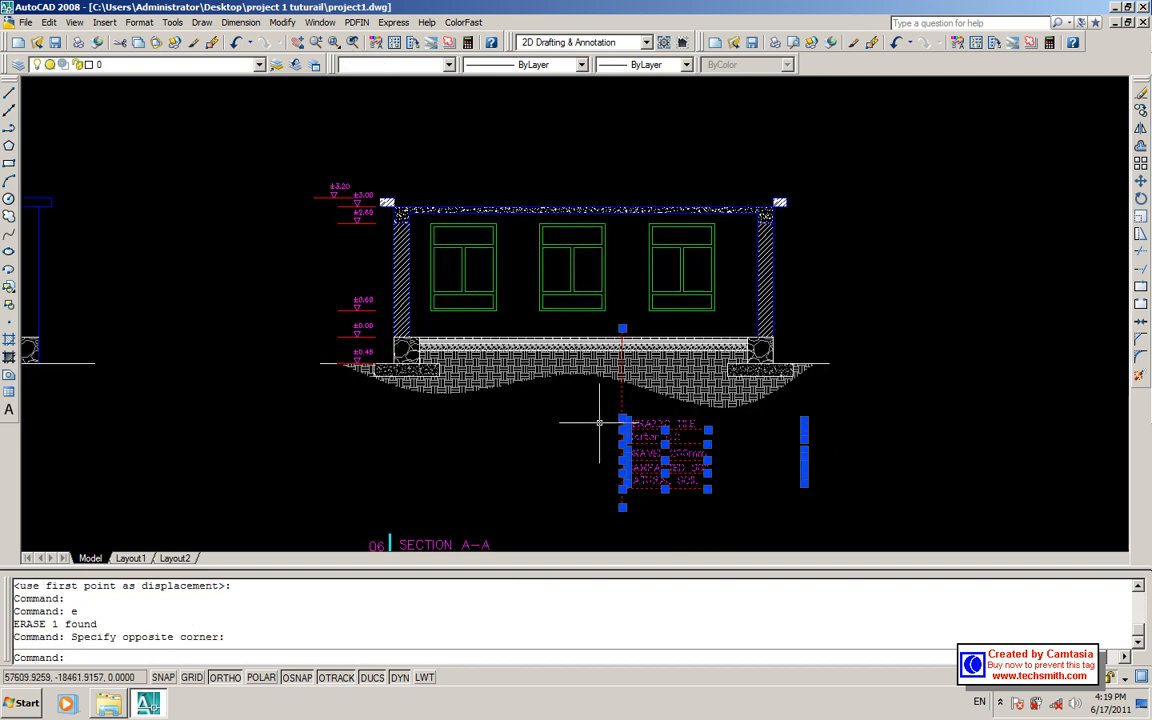
text(co)
key(Return)
click(602, 433)
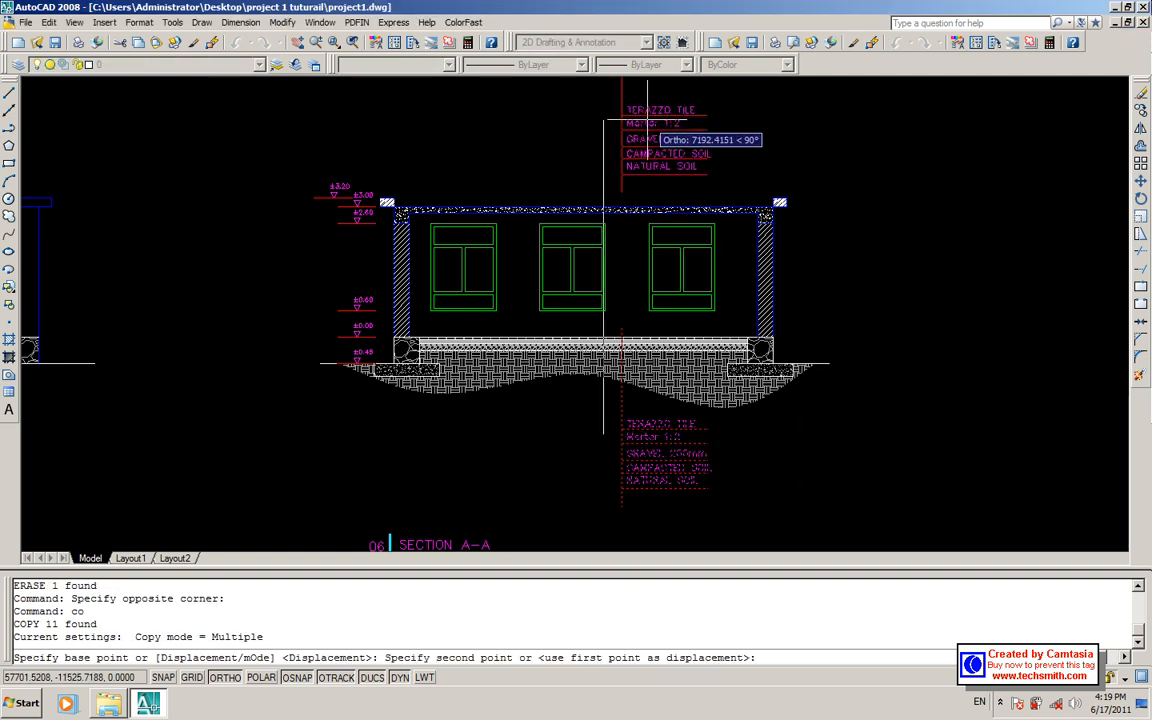
middle_drag(649, 122, 648, 169)
click(645, 150)
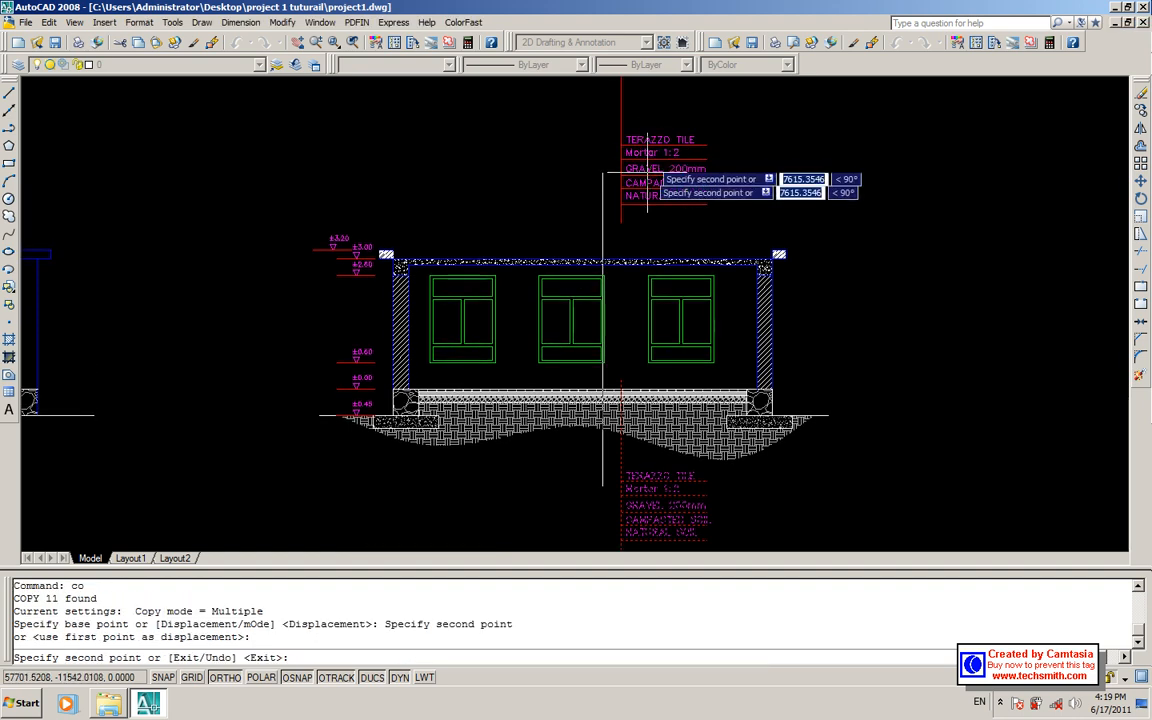
key(Escape)
- Move the copied vertical leader straight down so its lower end passes through the roof slab
click(622, 206)
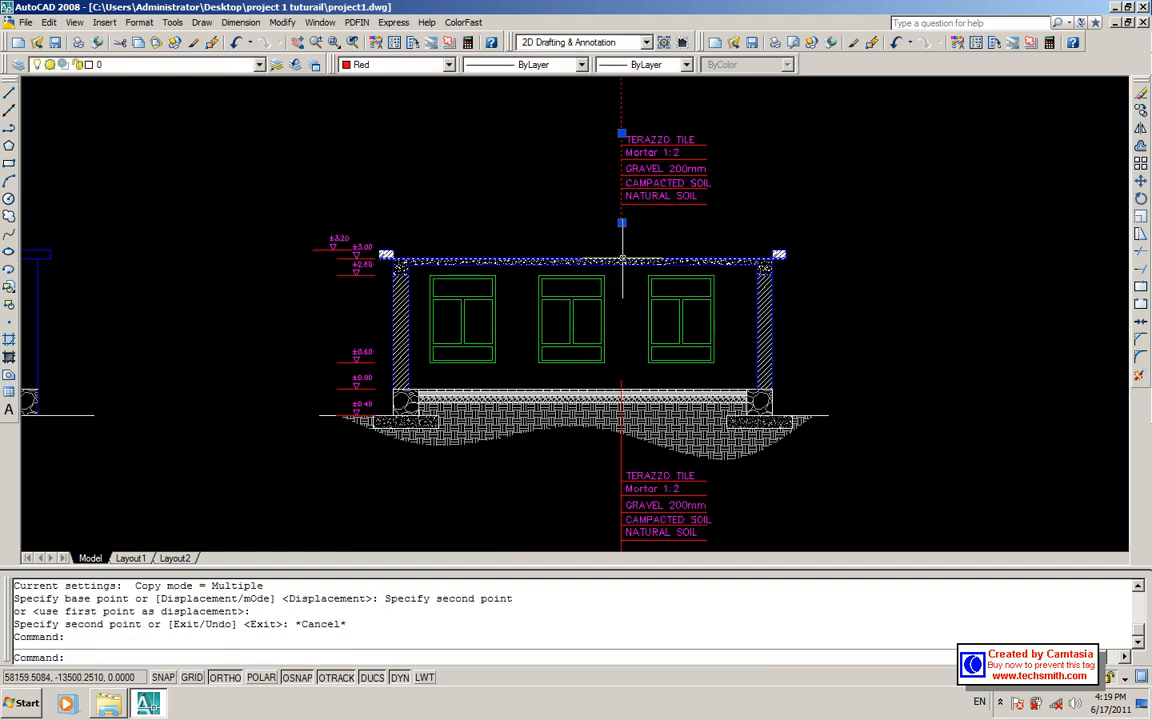
text(m)
key(Return)
click(620, 134)
click(620, 116)
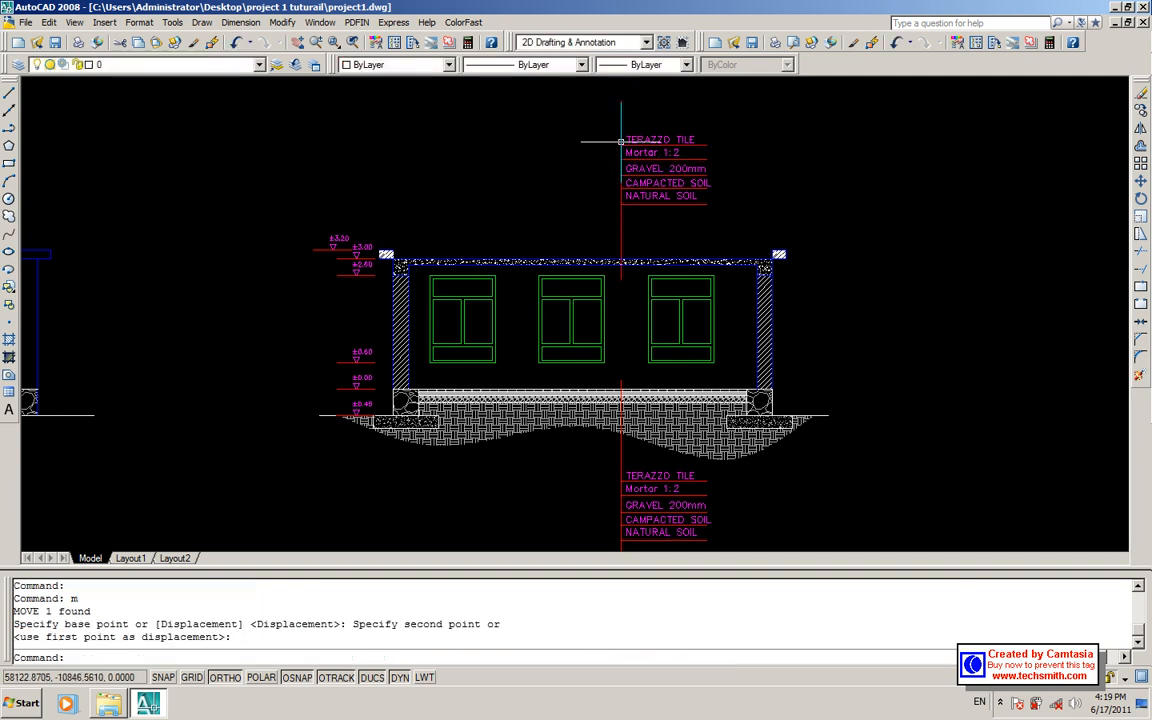
- Move the copied labels and their red horizontal lines straight down along the leader, closer to the roof
scroll(663, 283, down, 3)
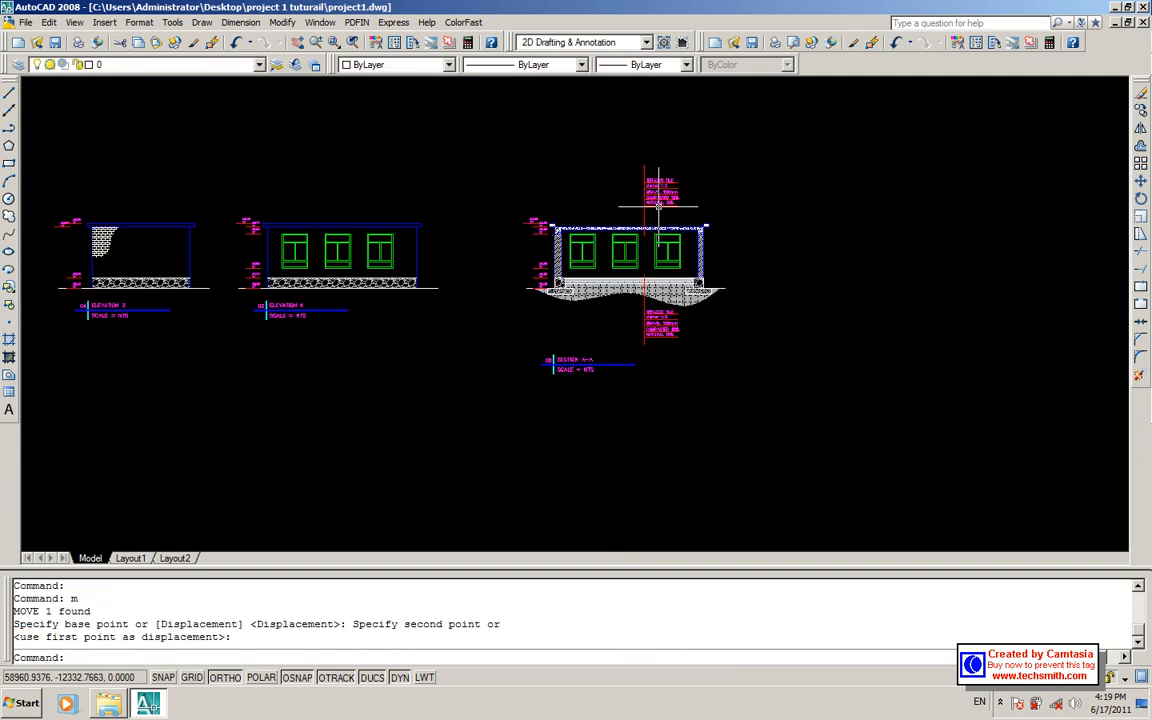
scroll(648, 206, up, 3)
click(678, 256)
click(662, 118)
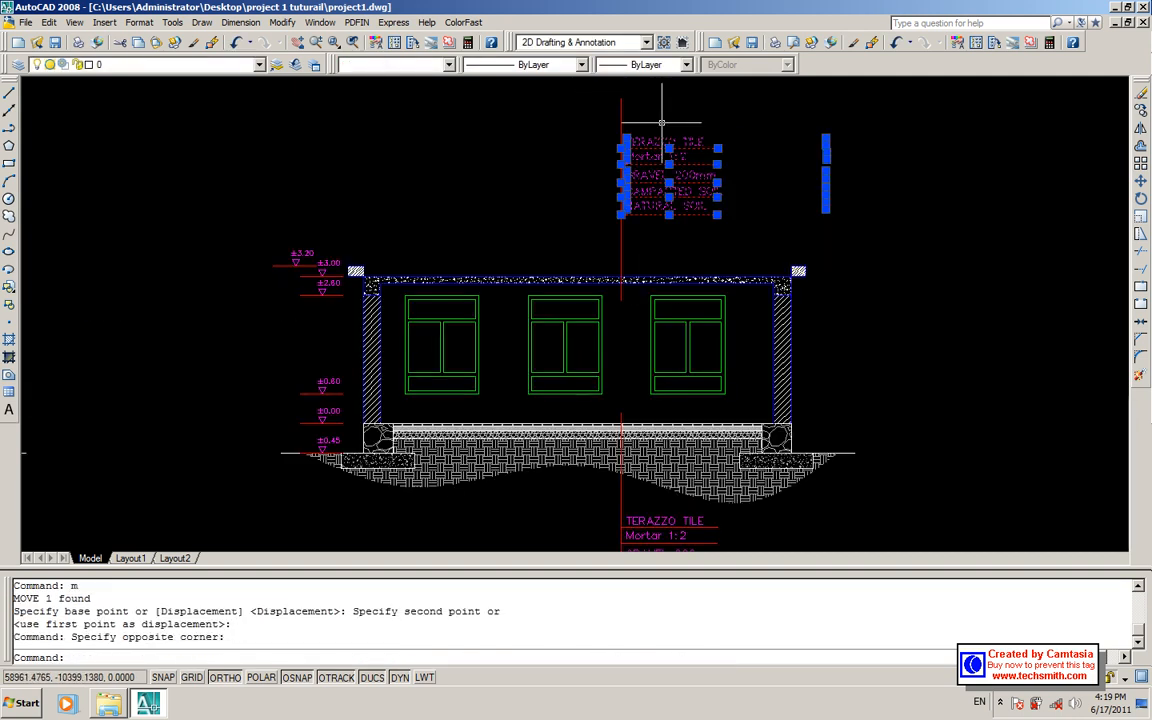
text(m)
key(Return)
click(690, 149)
click(785, 186)
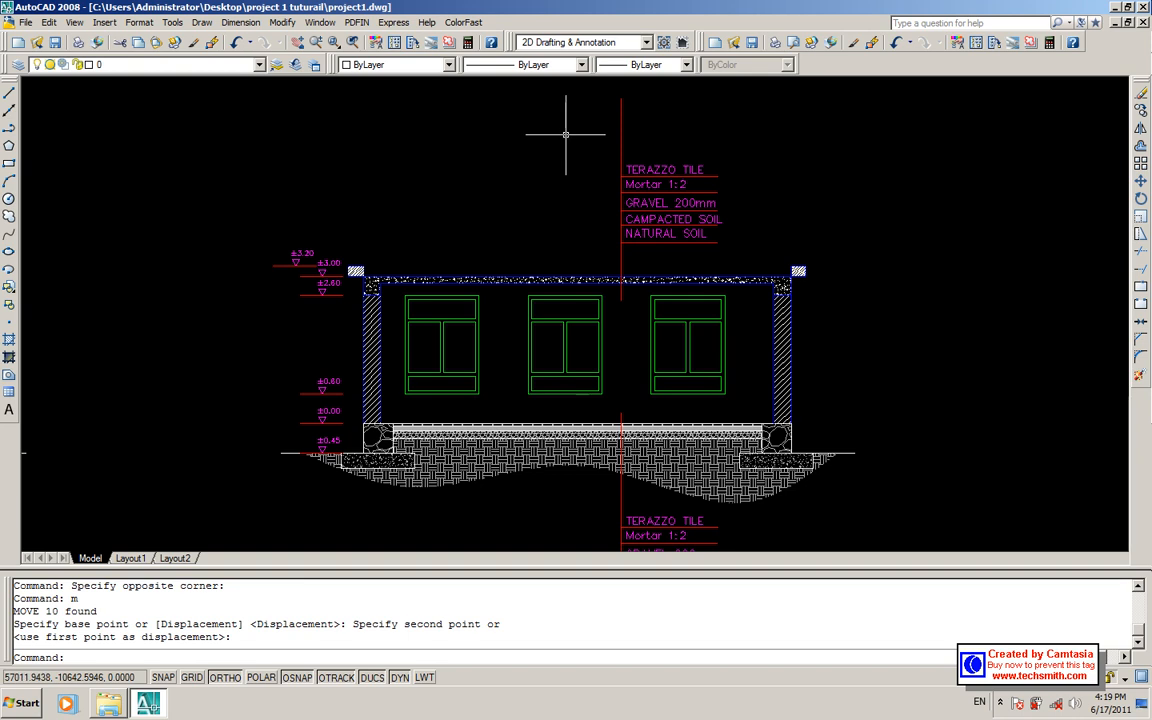
- Draw a horizontal cutting line across the upper leader just above TERAZZO TILE and trim off the leader above it
text(l)
key(Return)
click(634, 147)
click(558, 134)
key(Return)
text(tr)
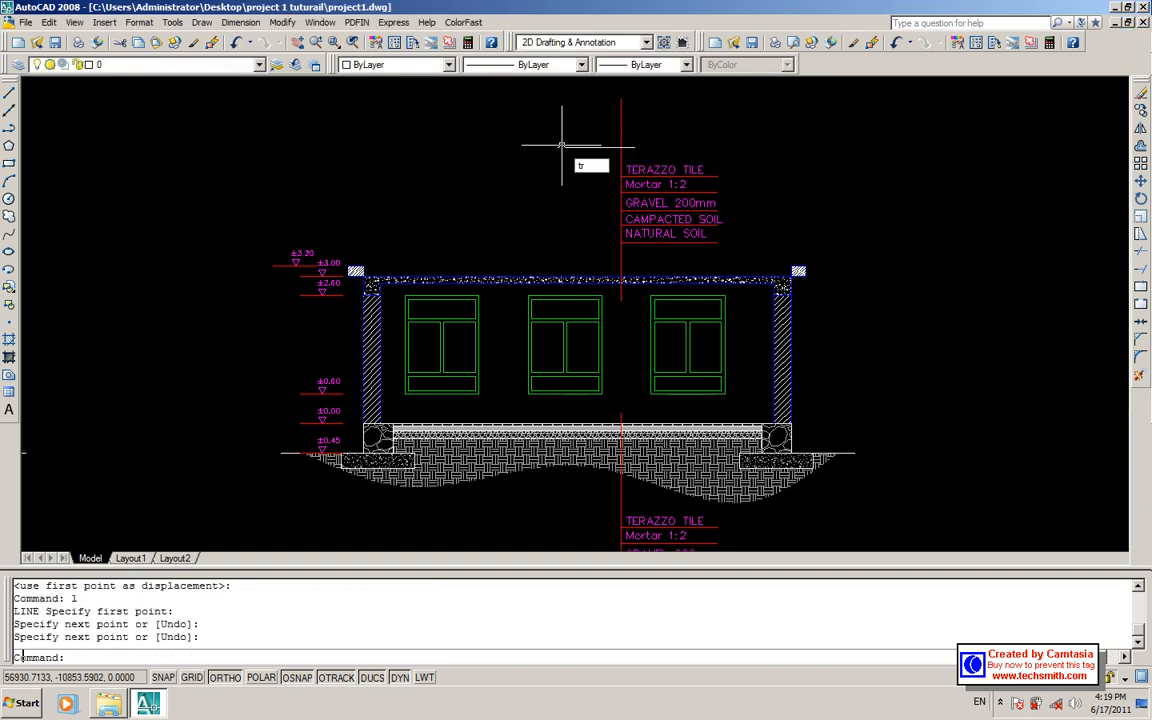
key(Return)
key(Return)
click(617, 142)
key(Escape)
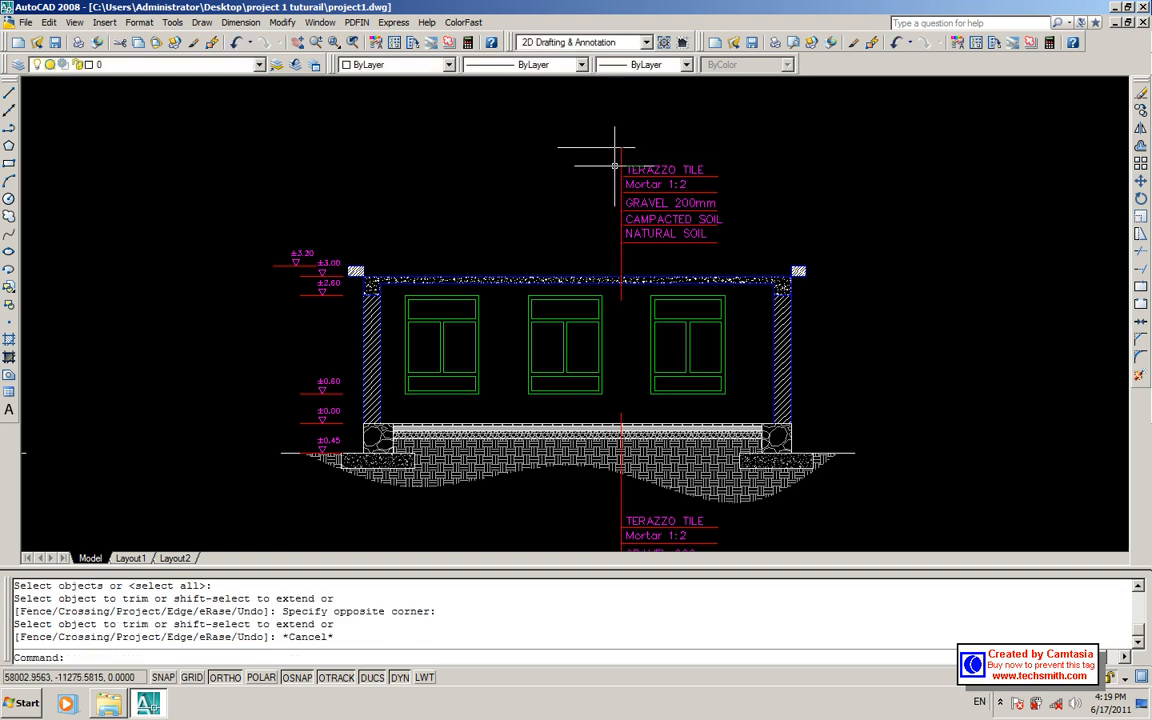
- Erase the horizontal cutting line at the upper end of the roof leader
click(597, 147)
text(e)
key(Return)
scroll(581, 168, down, 4)
scroll(590, 179, up, 3)
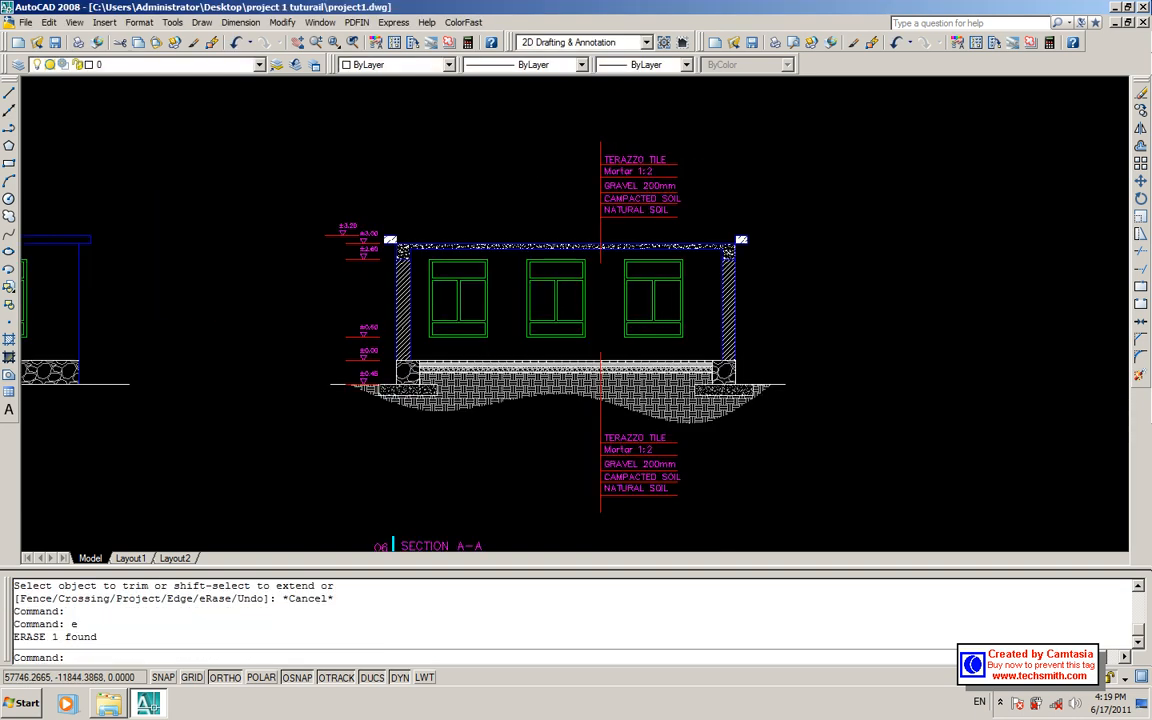
- Rewrite the roof labels NATURAL SOIL, CAMPACTED SOIL and GRAVEL 200mm as RCC SLAB, INSULLATION and WATER PROOF
double_click(628, 161)
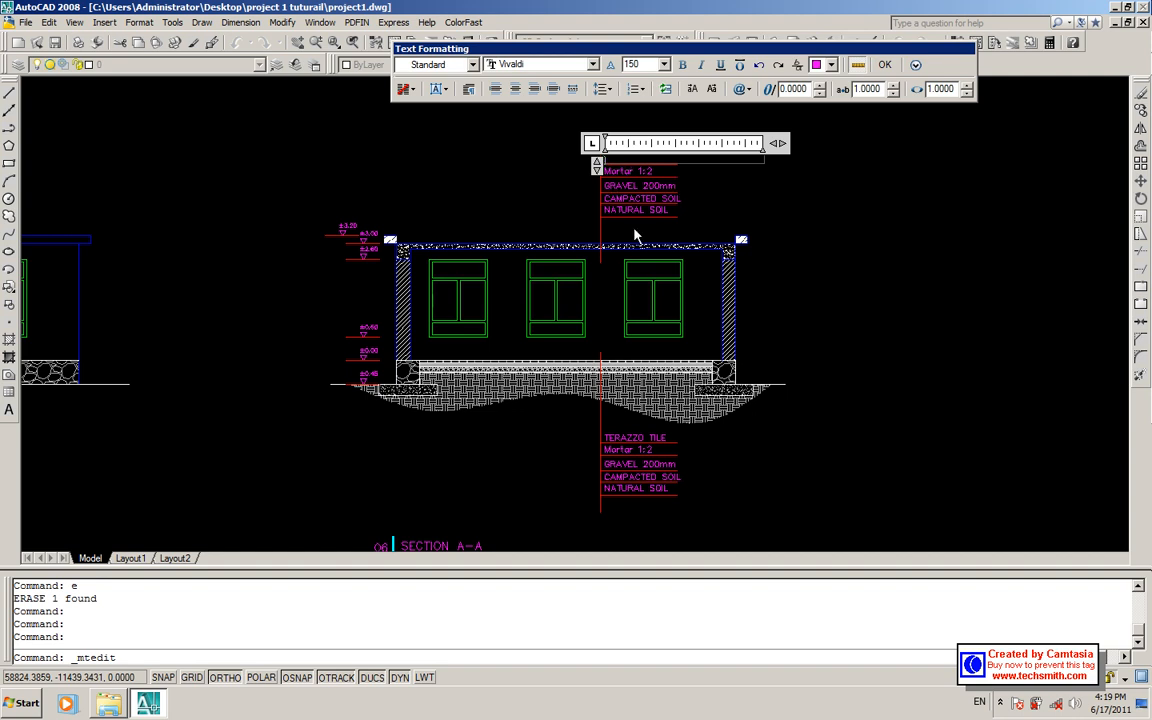
click(613, 191)
double_click(630, 210)
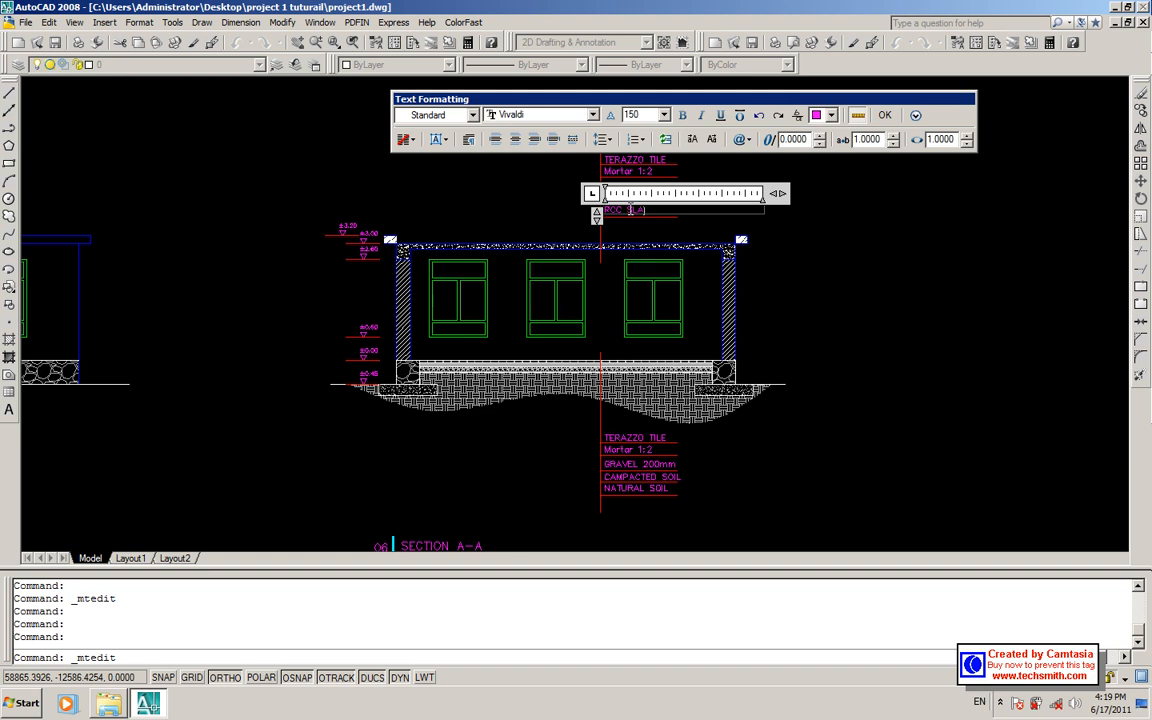
click(897, 259)
double_click(615, 205)
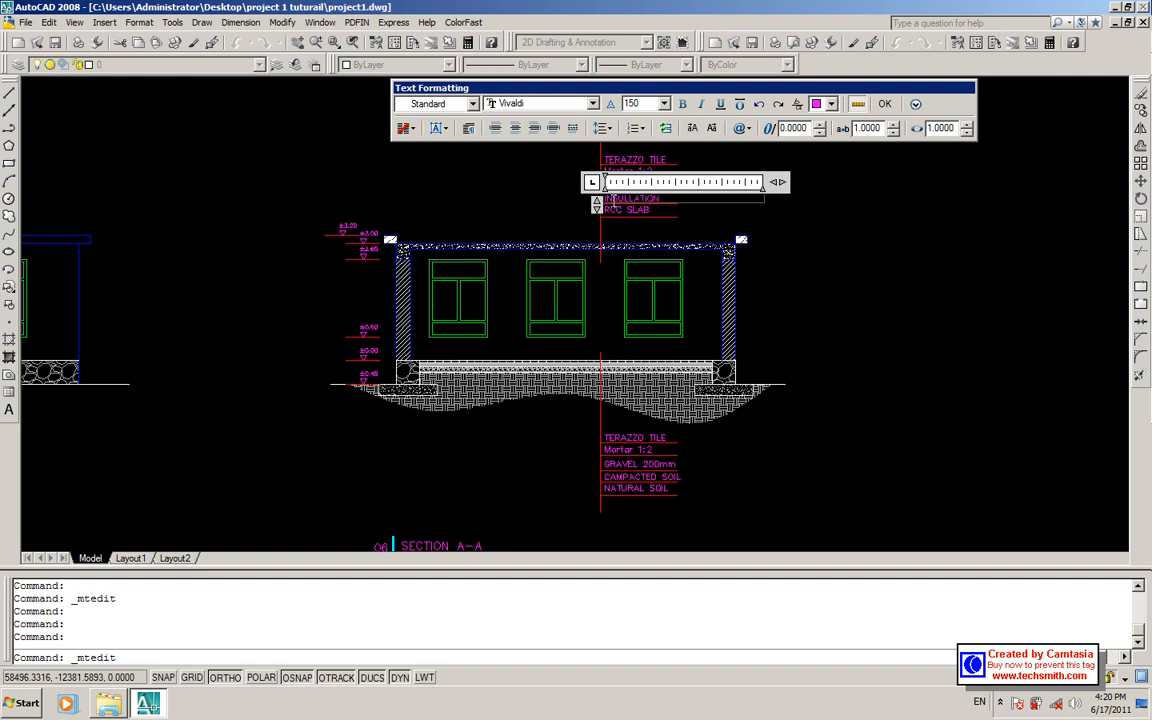
click(618, 216)
double_click(645, 184)
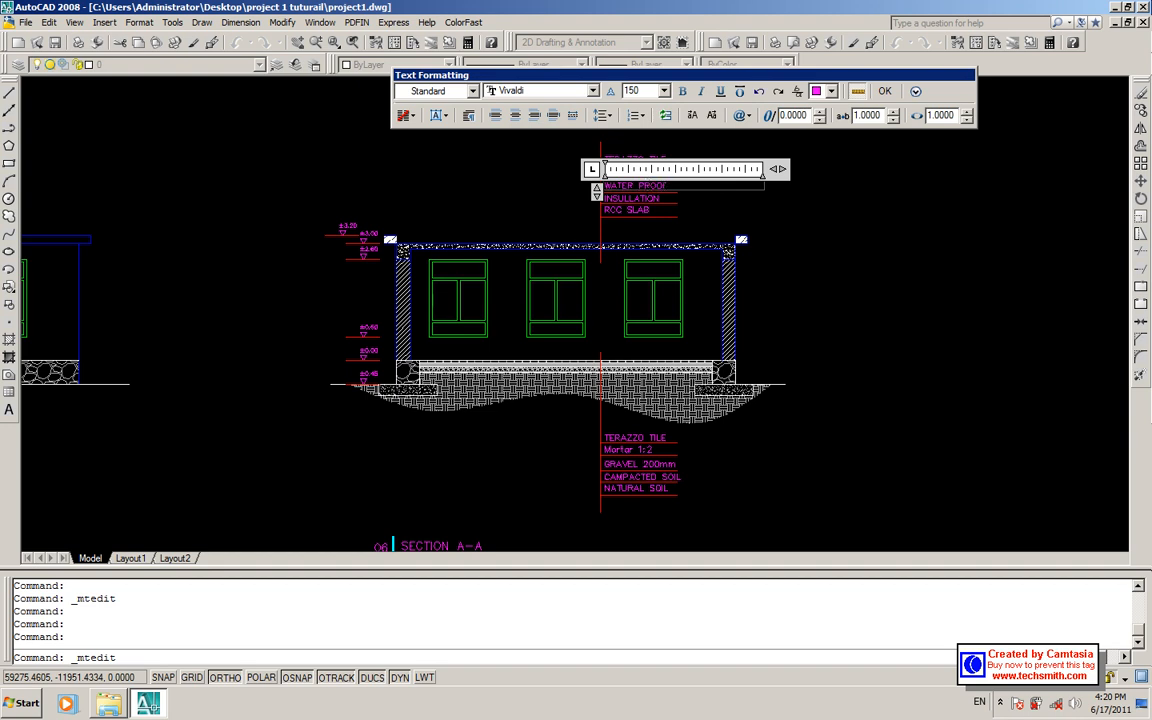
click(643, 212)
- Erase the roof leader's Mortar 1:2 and TERAZZO TILE labels together with the red line between them
scroll(625, 180, up, 2)
double_click(628, 167)
click(686, 184)
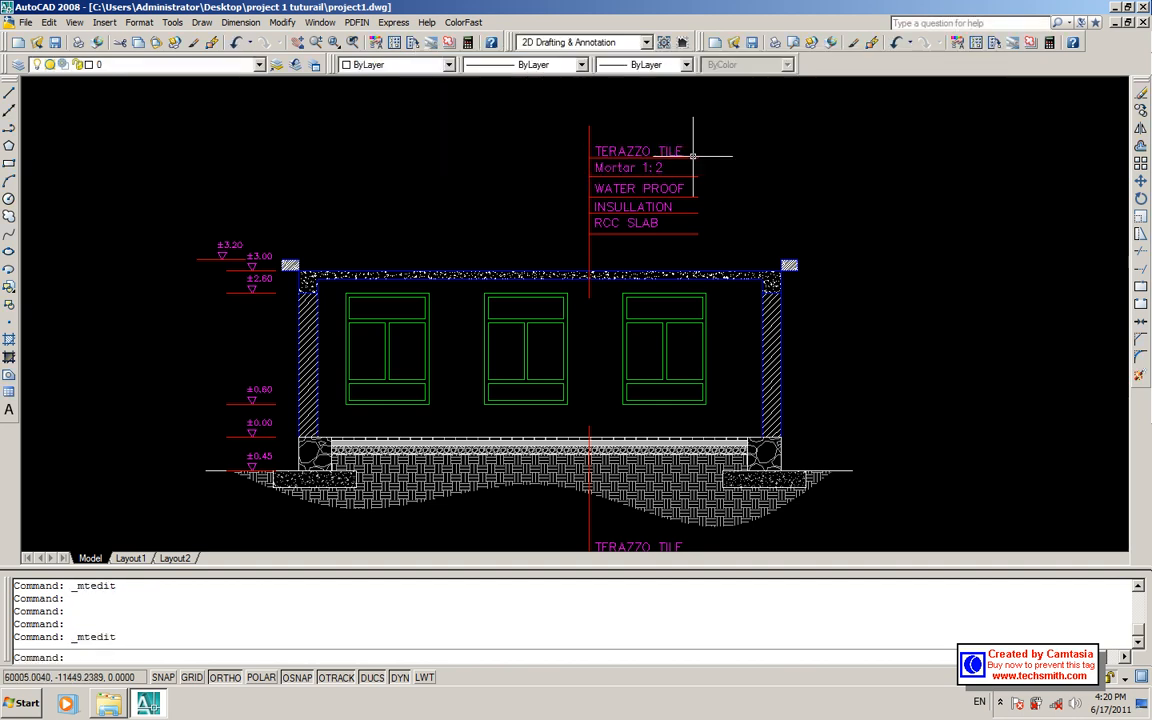
click(644, 163)
click(640, 166)
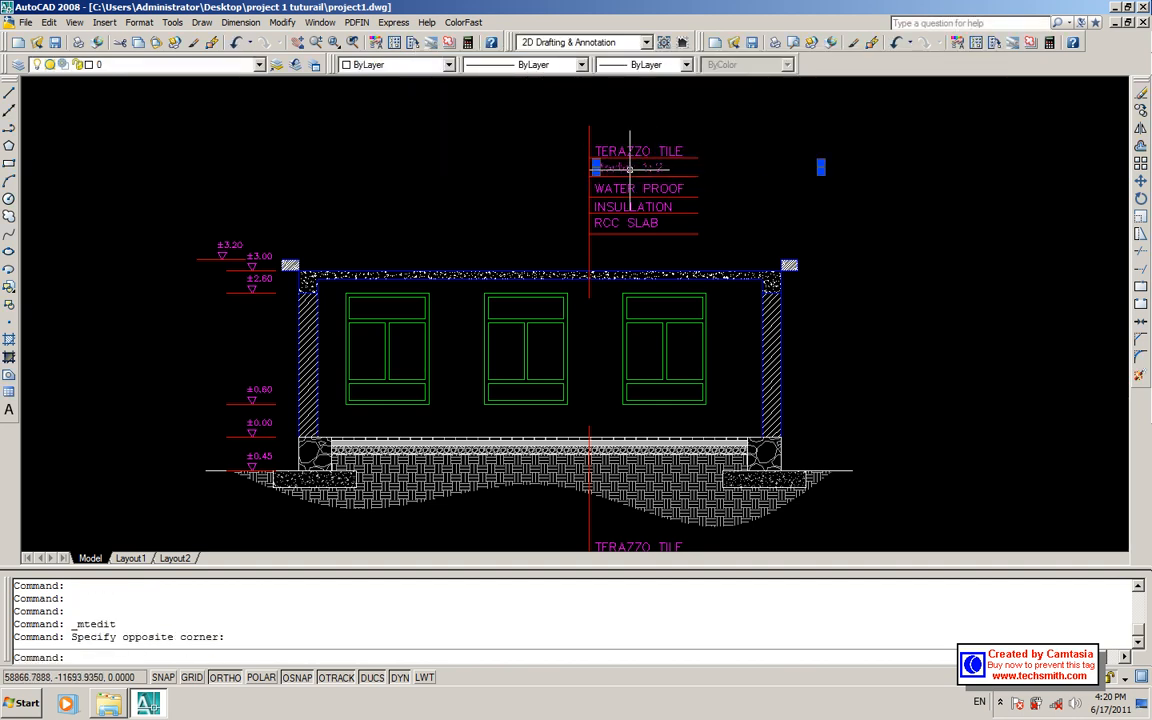
text(E)
key(Return)
click(632, 151)
text(E)
key(Return)
click(631, 158)
text(E)
key(Return)
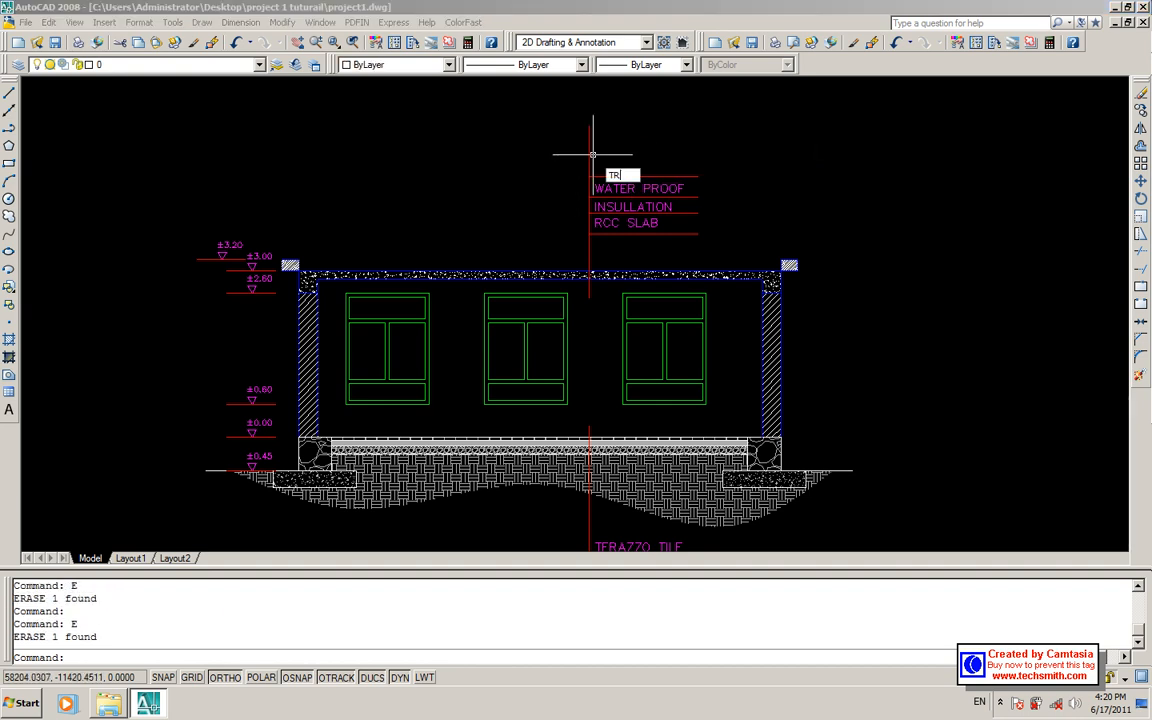
- Trim the part of the roof leader that extends above the WATER PROOF label's upper line
text(TR)
key(Return)
click(591, 155)
key(Escape)
text(TR)
key(Return)
key(Return)
key(Escape)
- Move the whole roof leader with its labels straight down by about 186 units
scroll(630, 170, down, 6)
scroll(640, 180, up, 6)
click(655, 220)
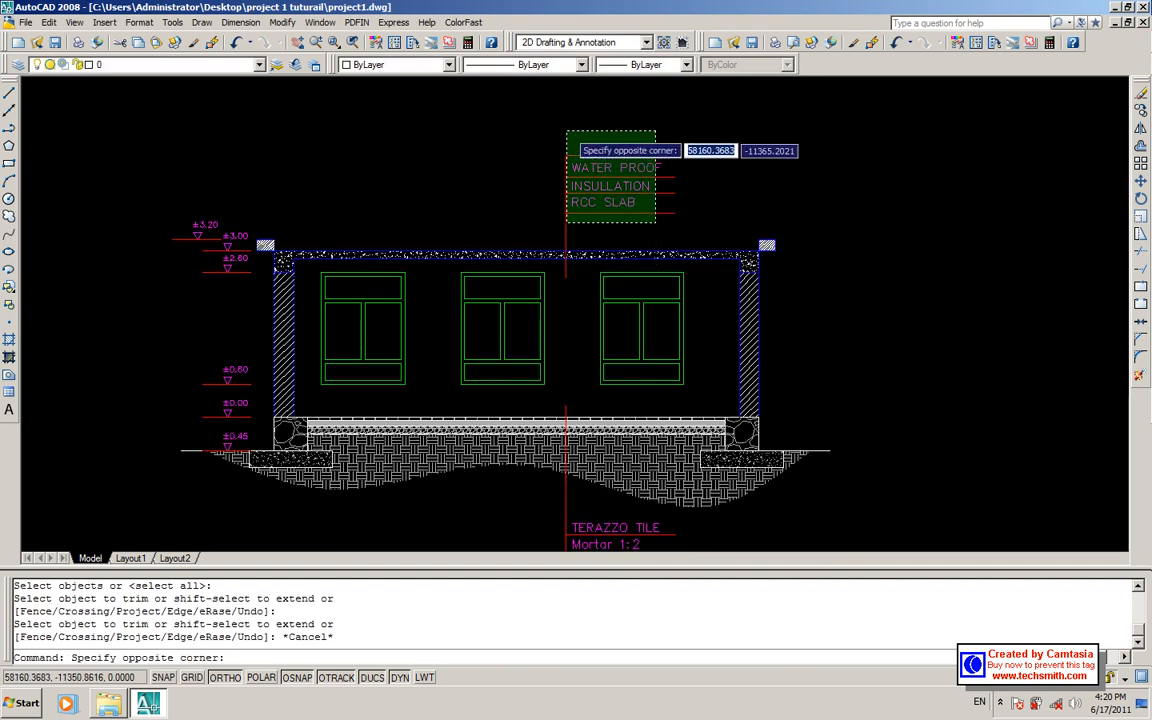
click(566, 131)
text(M)
key(Return)
click(550, 105)
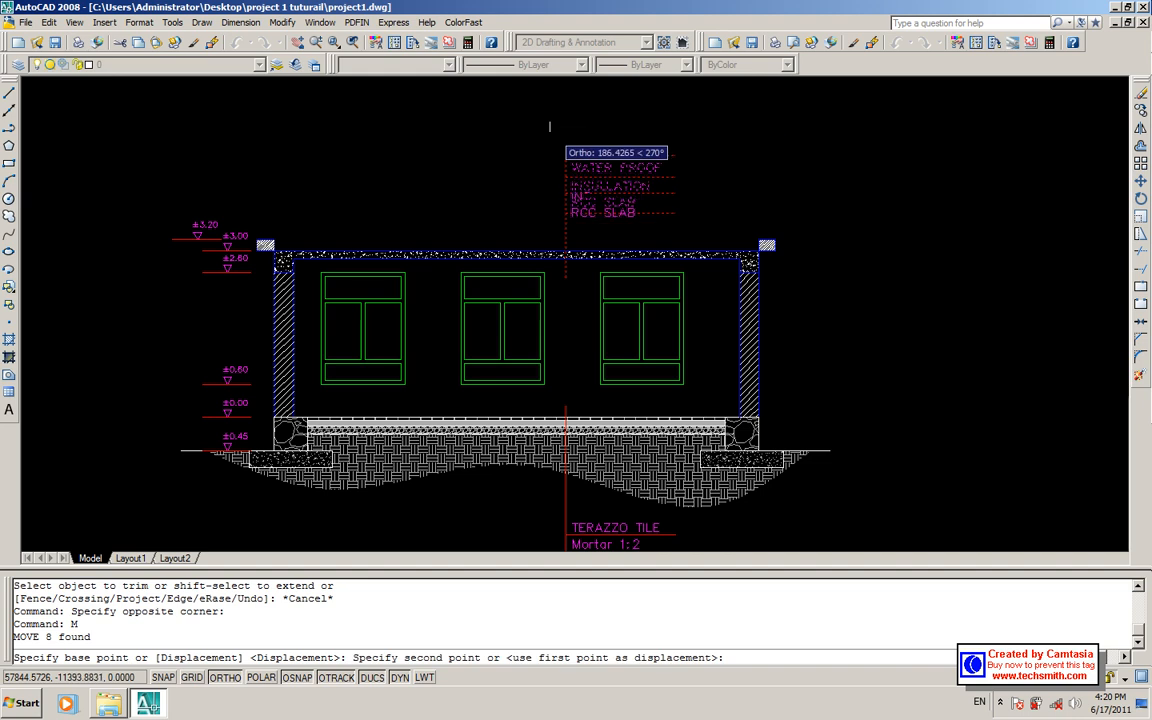
click(550, 126)
- Move the roof leader and its labels horizontally to the right end of the roof slab, near the right wall
scroll(784, 116, down, 4)
middle_drag(784, 116, 738, 175)
scroll(700, 173, down, 1)
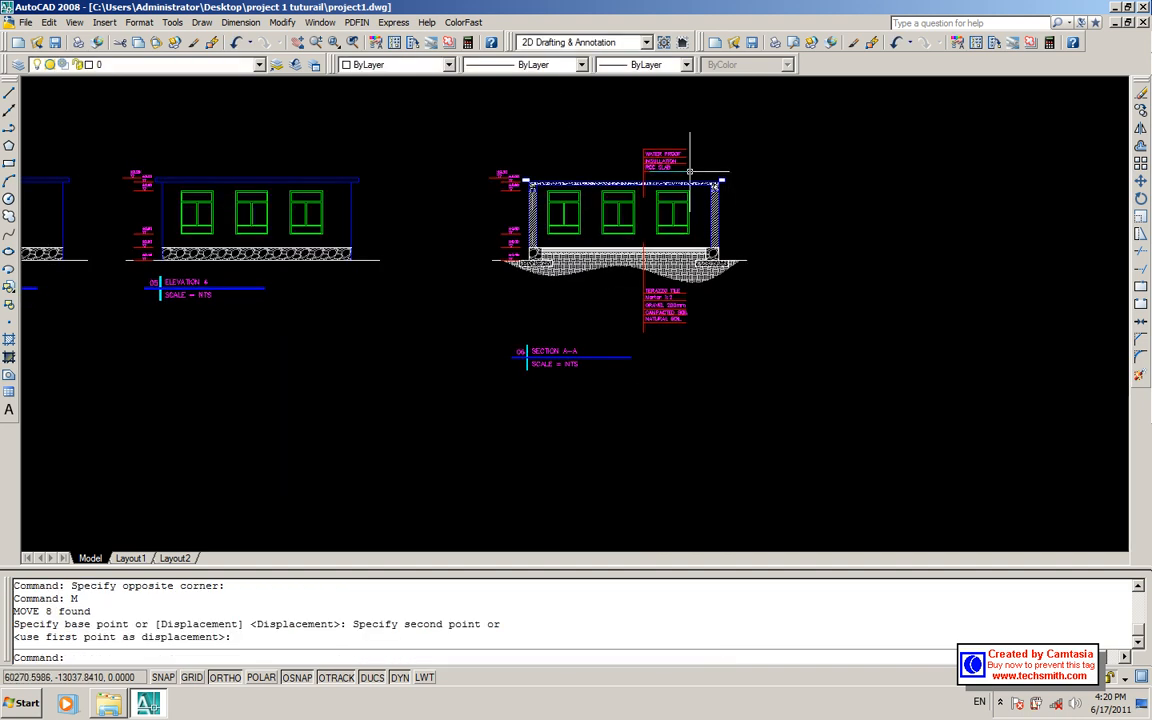
scroll(689, 172, up, 3)
click(632, 180)
click(471, 100)
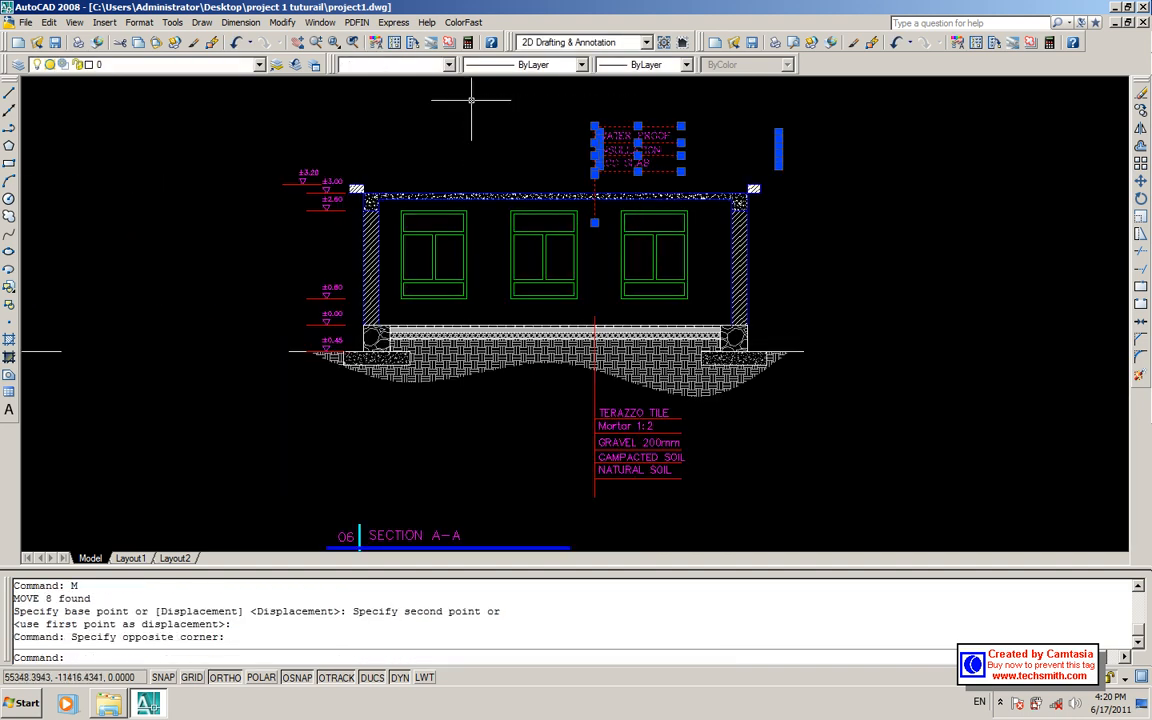
text(M)
key(Return)
click(500, 121)
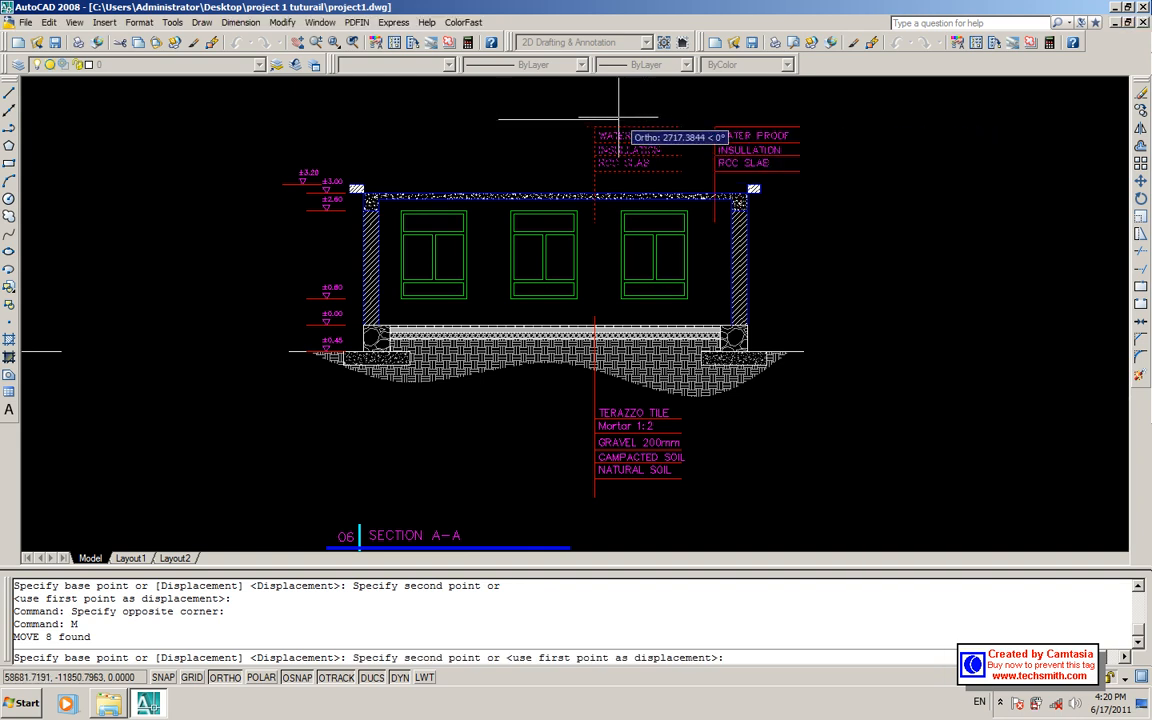
click(735, 117)
- Draw a circle with a radius of about 883 around the stone foundation and footing beneath the right wall
scroll(802, 136, down, 4)
scroll(802, 147, up, 4)
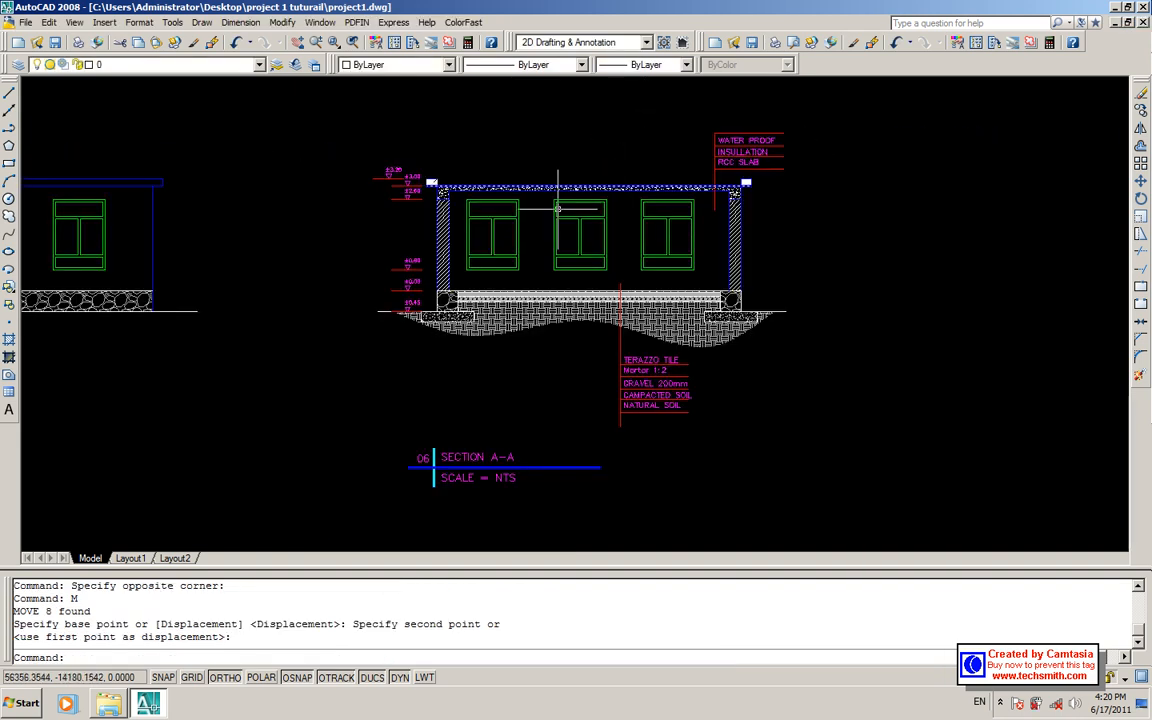
scroll(476, 220, up, 2)
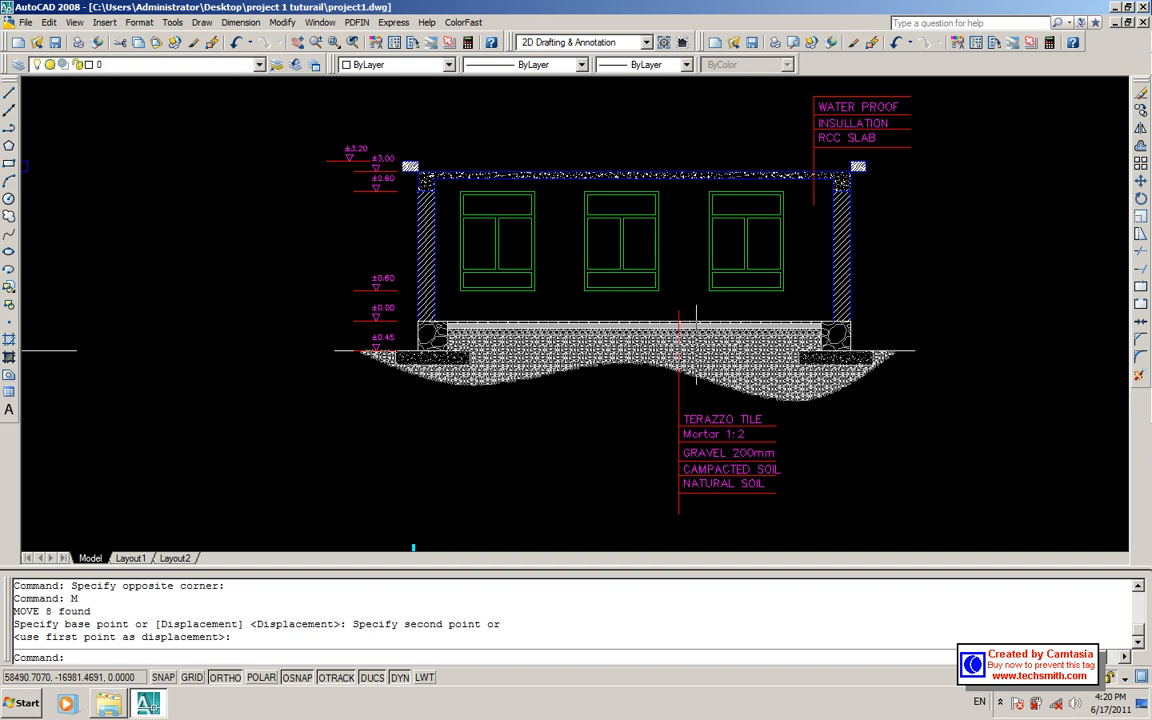
text(c)
key(Return)
click(836, 342)
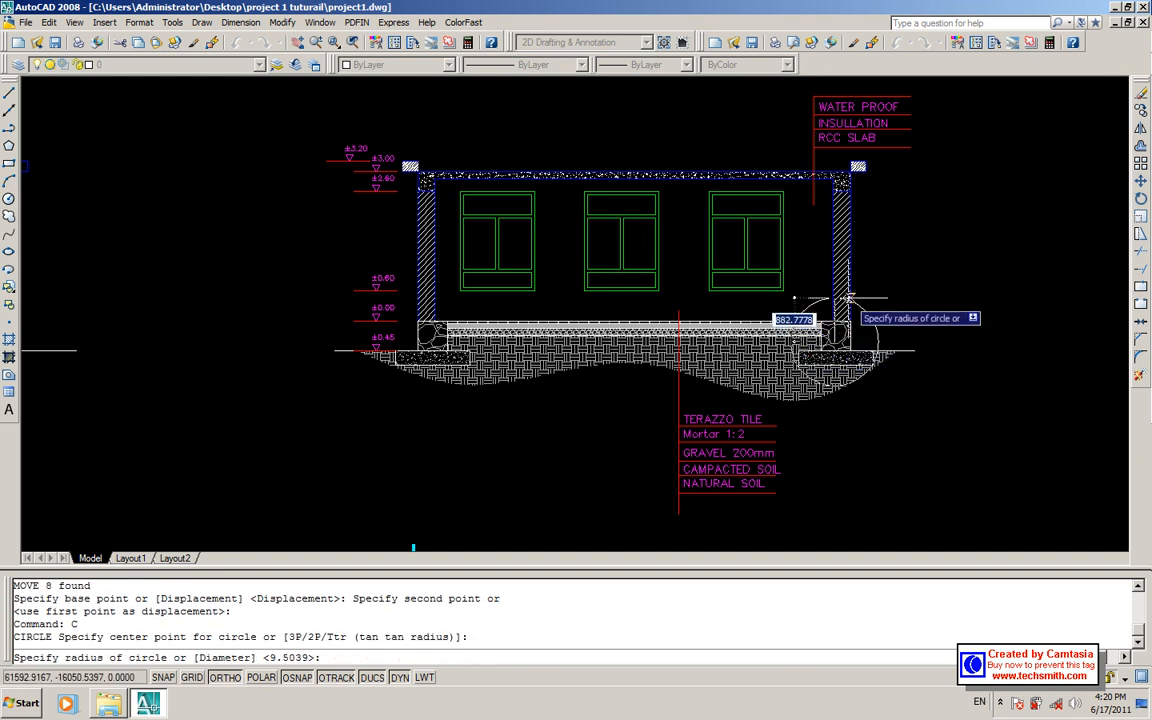
click(848, 297)
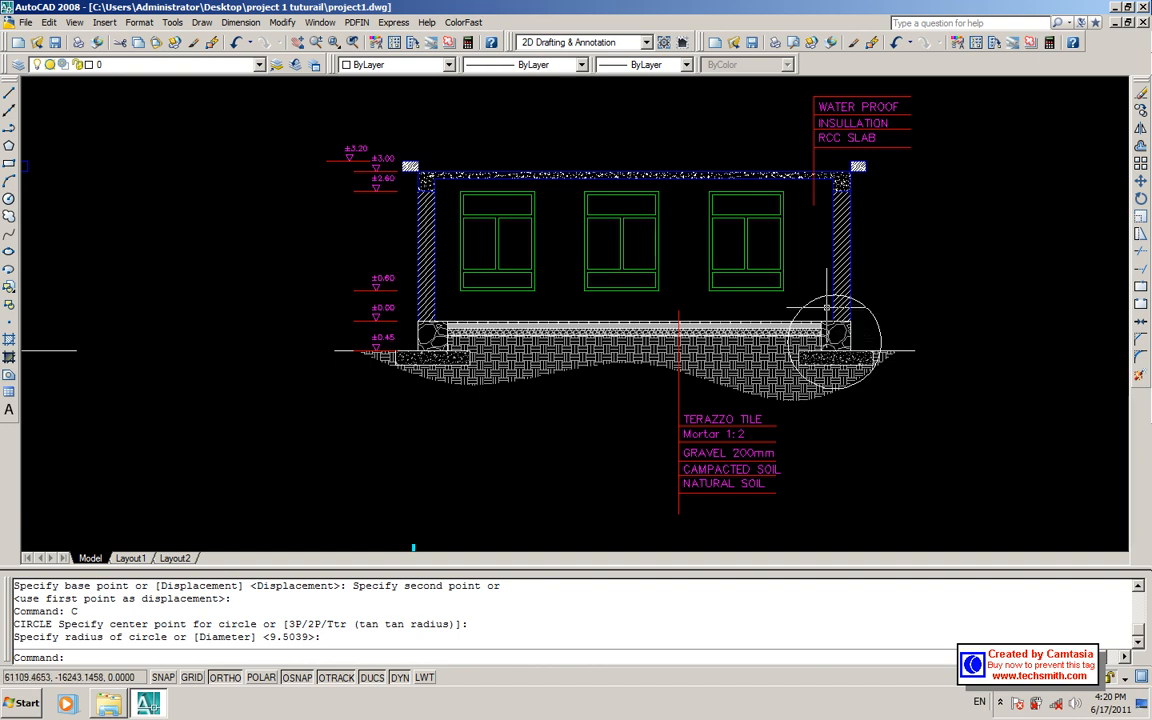
- Set the color of the circle around the right foundation to Red
click(800, 312)
click(410, 64)
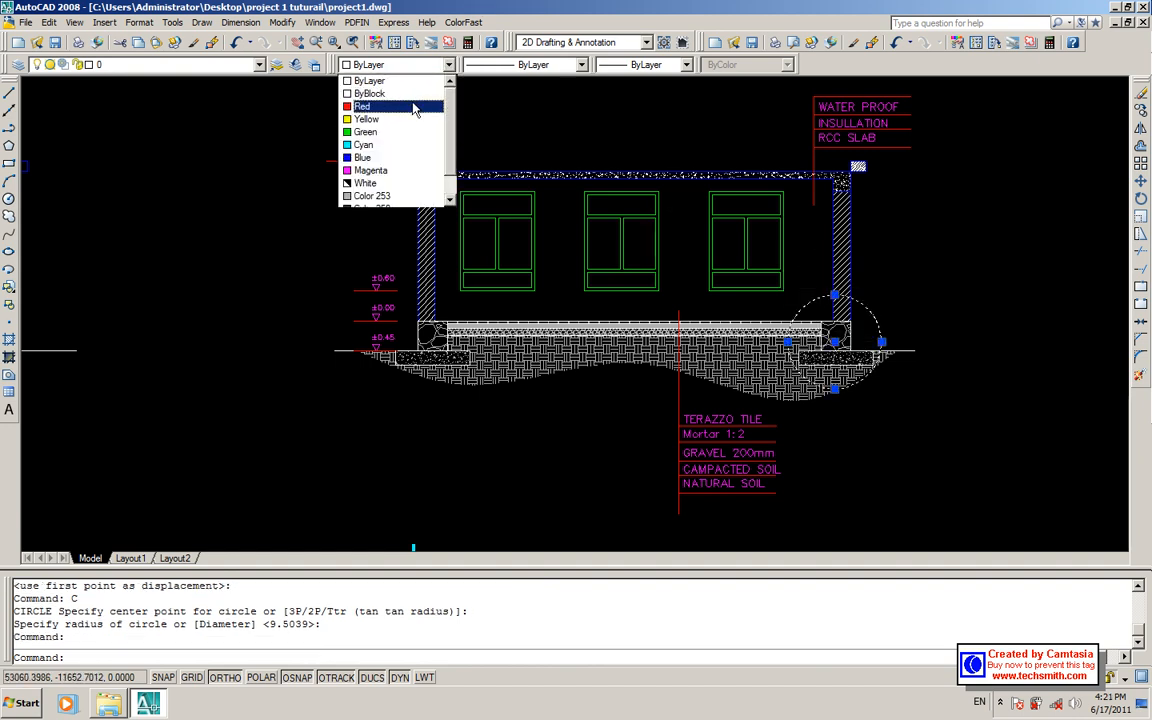
click(415, 108)
key(Escape)
scroll(848, 289, up, 2)
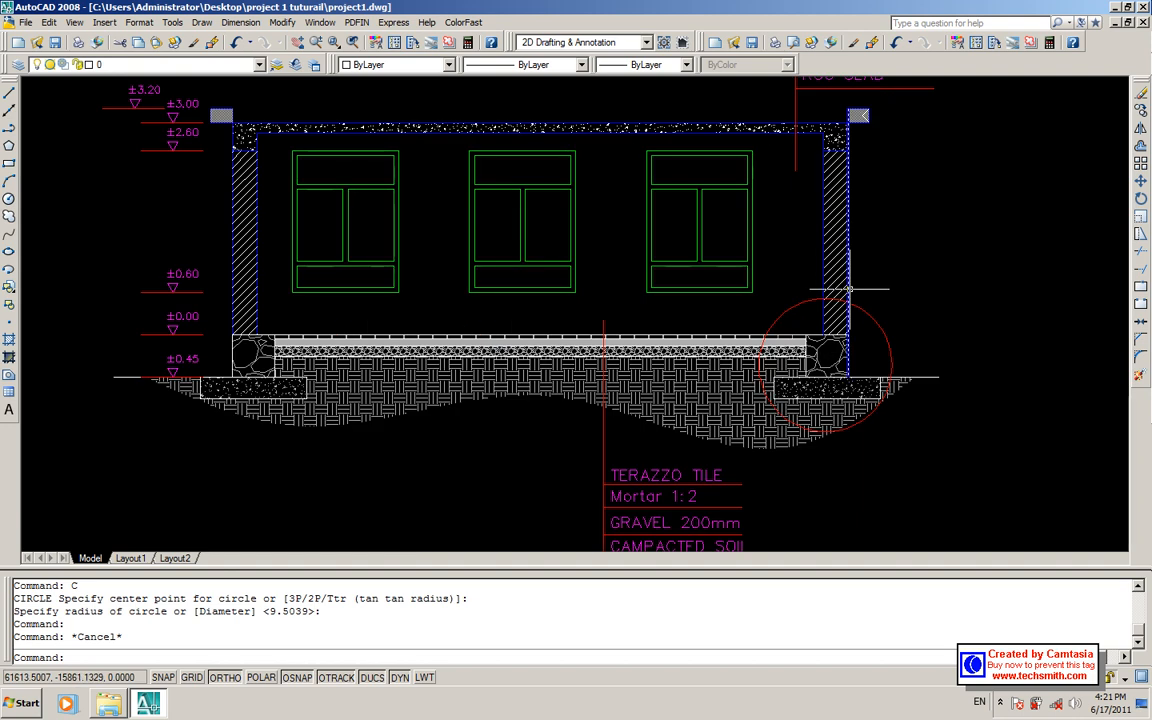
- Set the lineweight of the red foundation circle to 0.30 mm
click(785, 305)
click(783, 308)
click(785, 311)
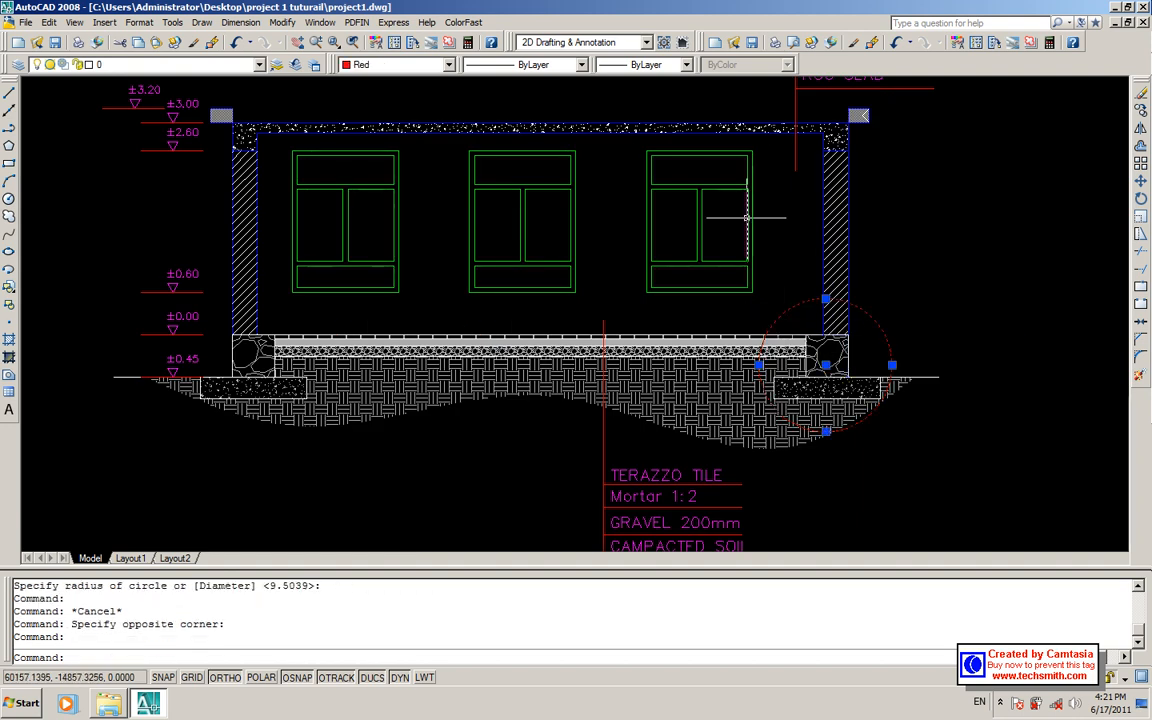
click(605, 66)
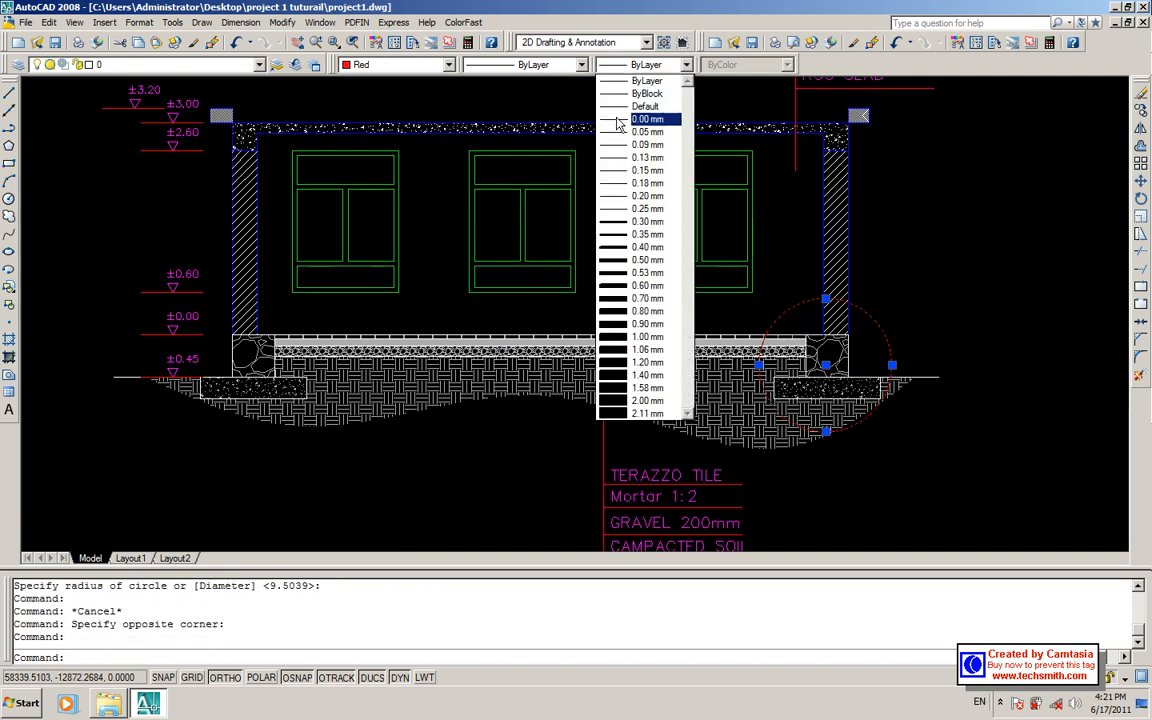
click(643, 231)
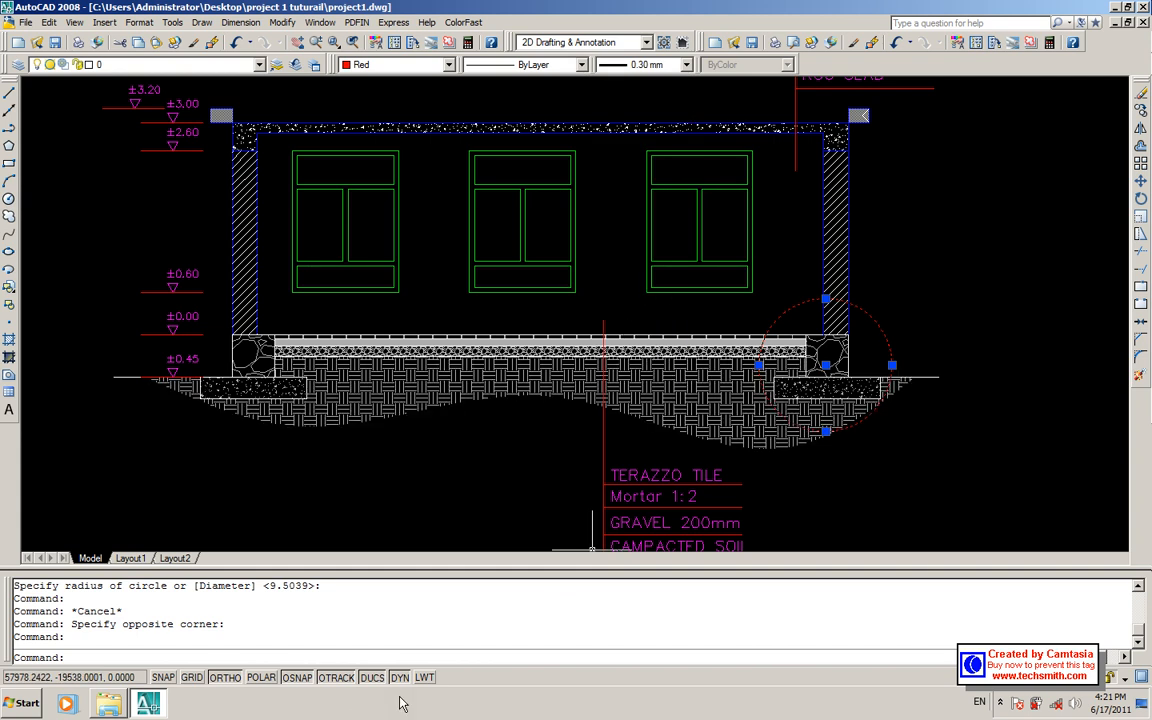
- Turn on the lineweight display and check how the red circle around the right foundation looks in Section A-A
click(425, 678)
key(Escape)
scroll(605, 347, down, 5)
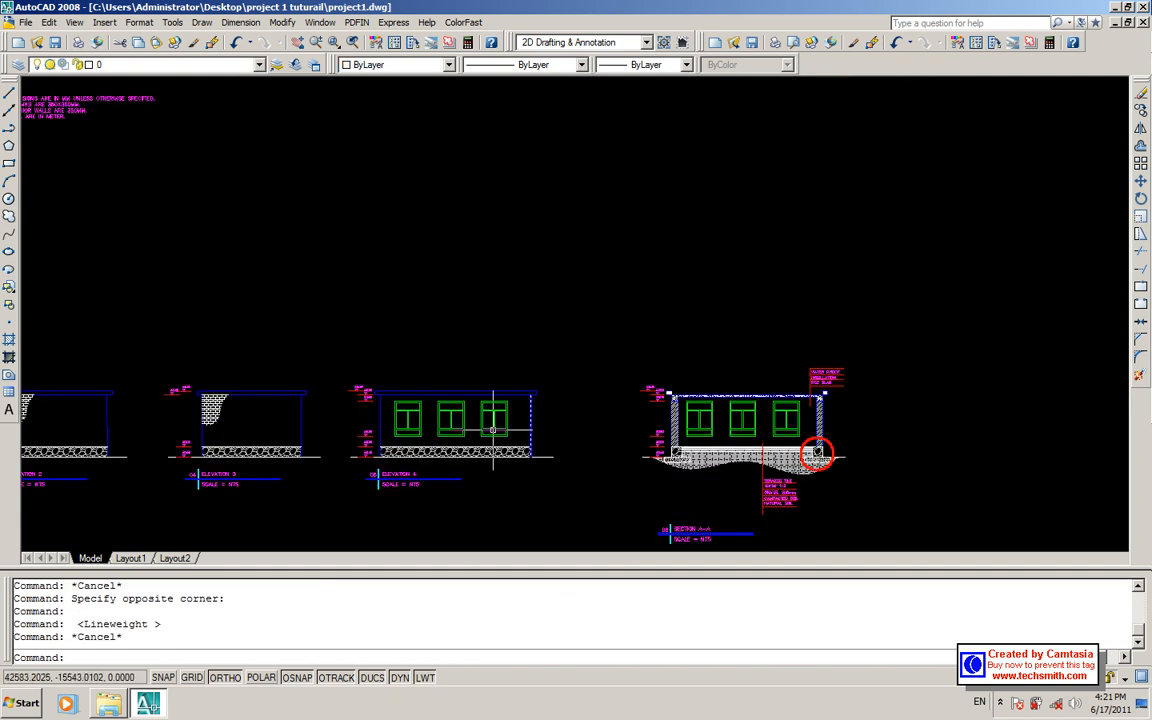
middle_drag(566, 410, 1148, 404)
mouse_move(541, 190)
middle_down()
mouse_move(432, 239)
mouse_move(180, 218)
middle_up()
middle_drag(898, 336, 517, 285)
scroll(835, 358, up, 2)
scroll(835, 358, up, 2)
scroll(788, 341, up, 1)
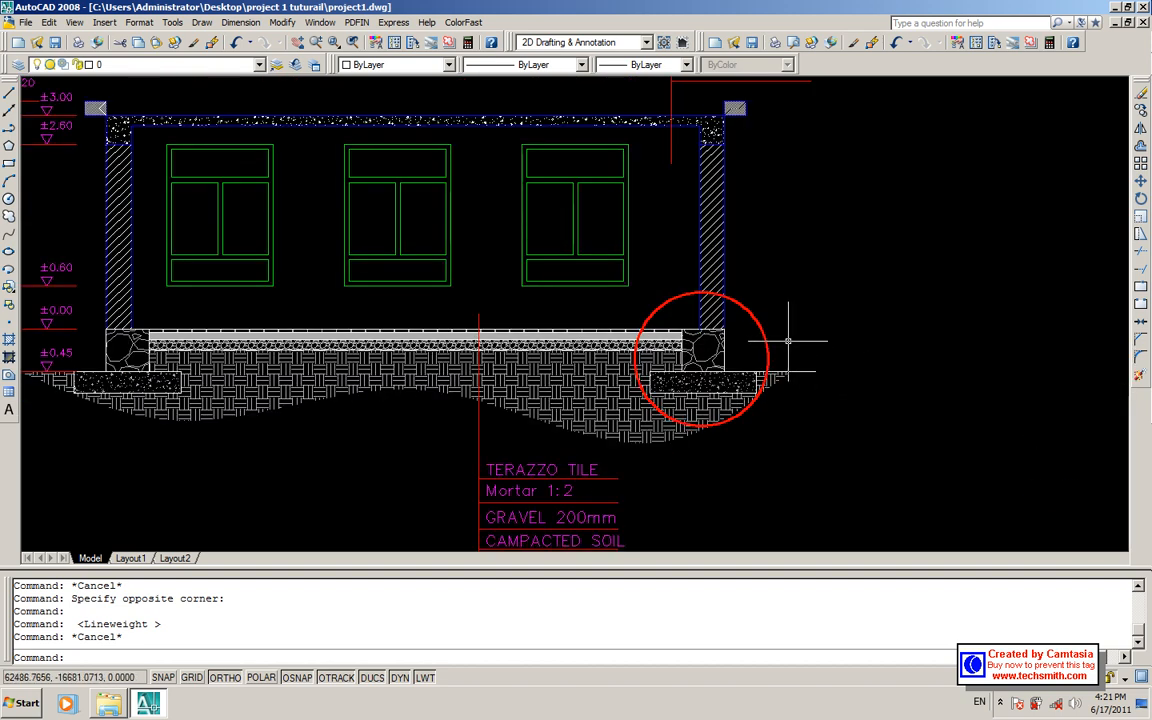
scroll(782, 337, down, 3)
scroll(805, 345, up, 2)
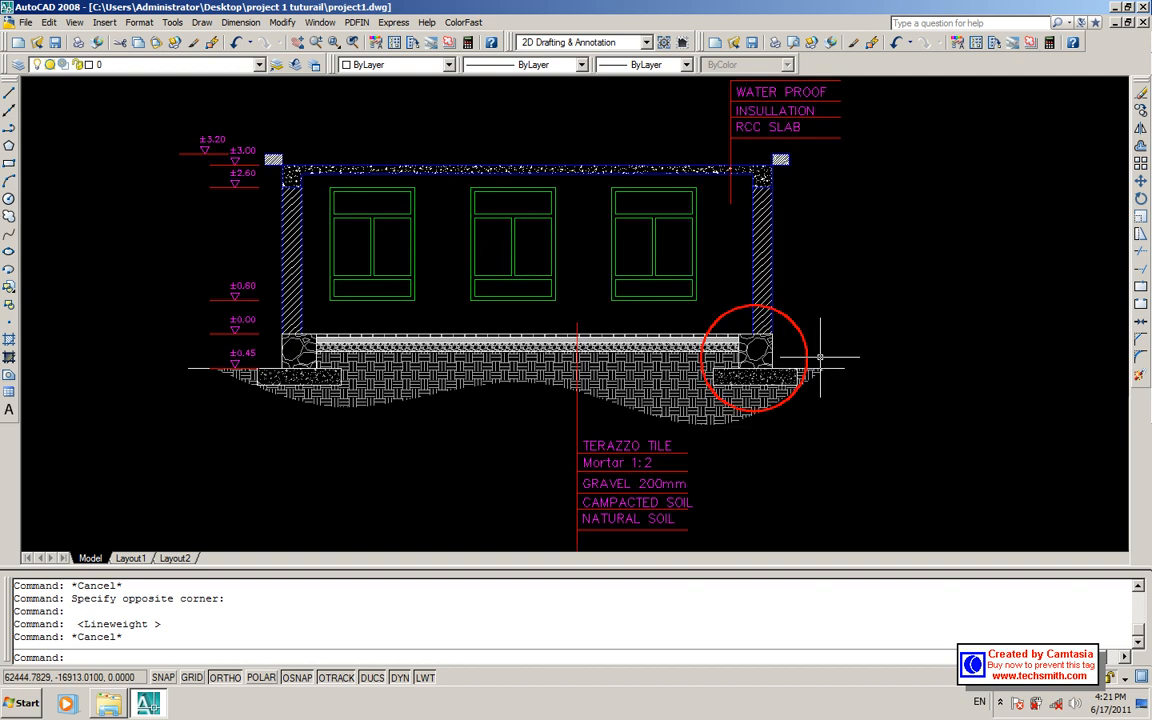
scroll(787, 352, up, 2)
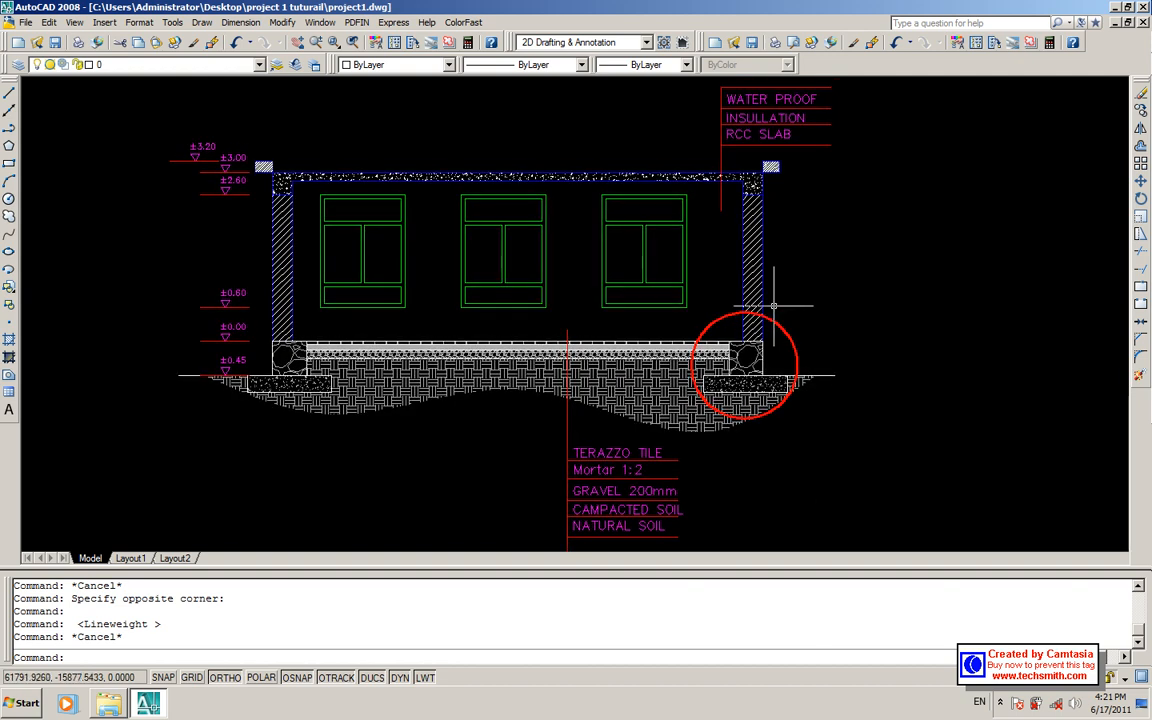
- Draw an L-shaped leader from the upper right of the red circle, rising vertically and running about 434 to the right
text(l)
key(Return)
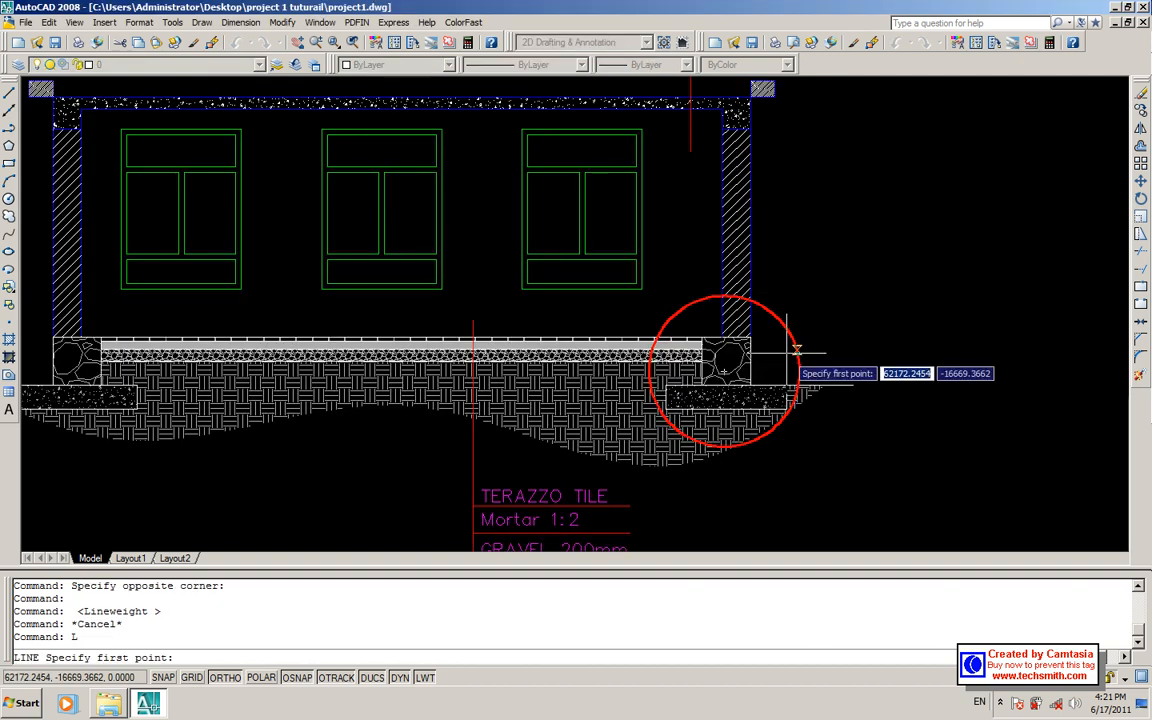
click(769, 304)
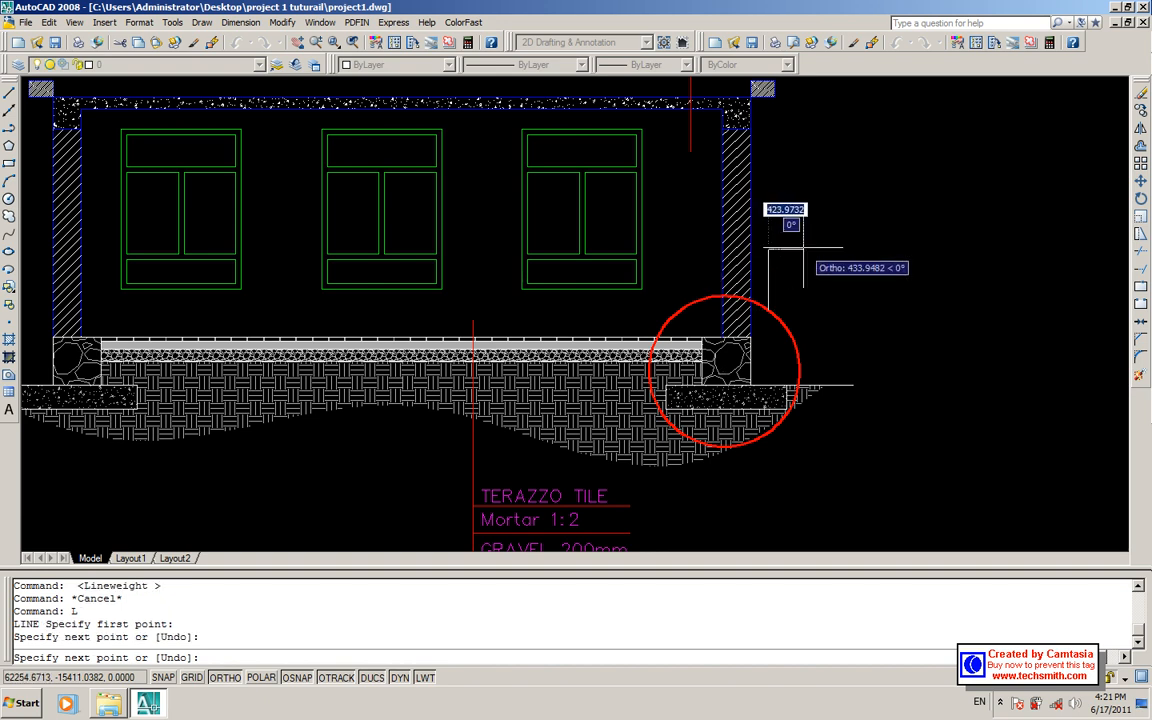
click(806, 249)
key(Return)
scroll(806, 250, up, 4)
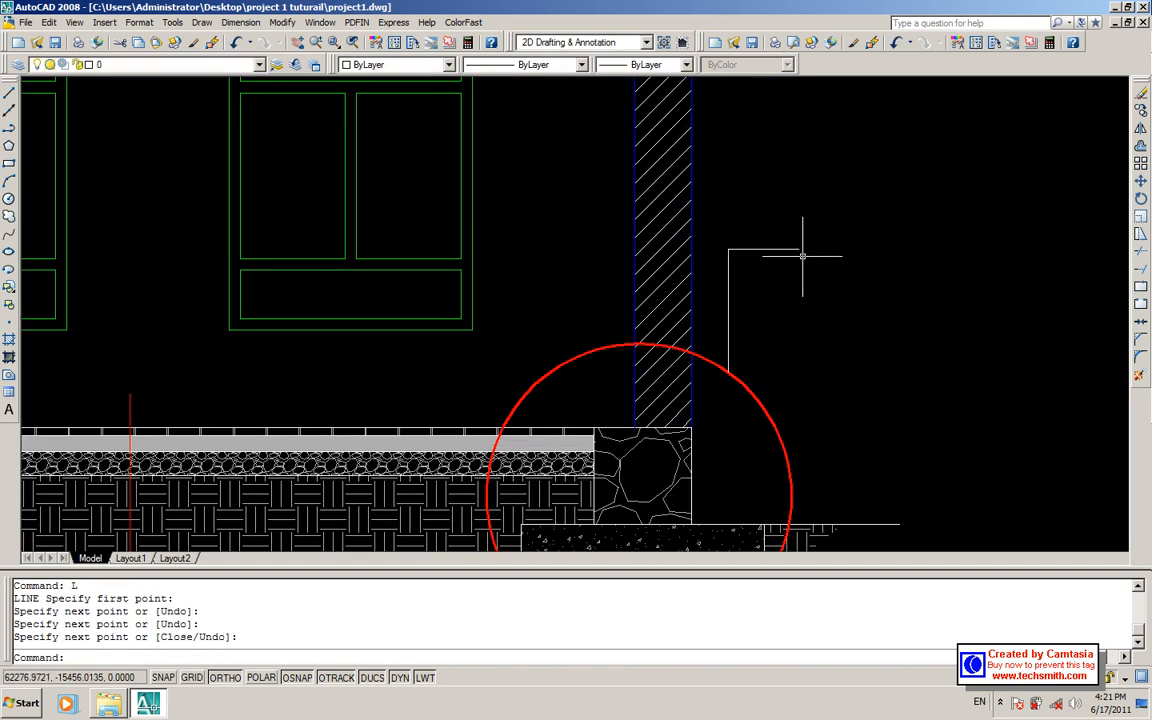
text(l)
key(Return)
click(800, 250)
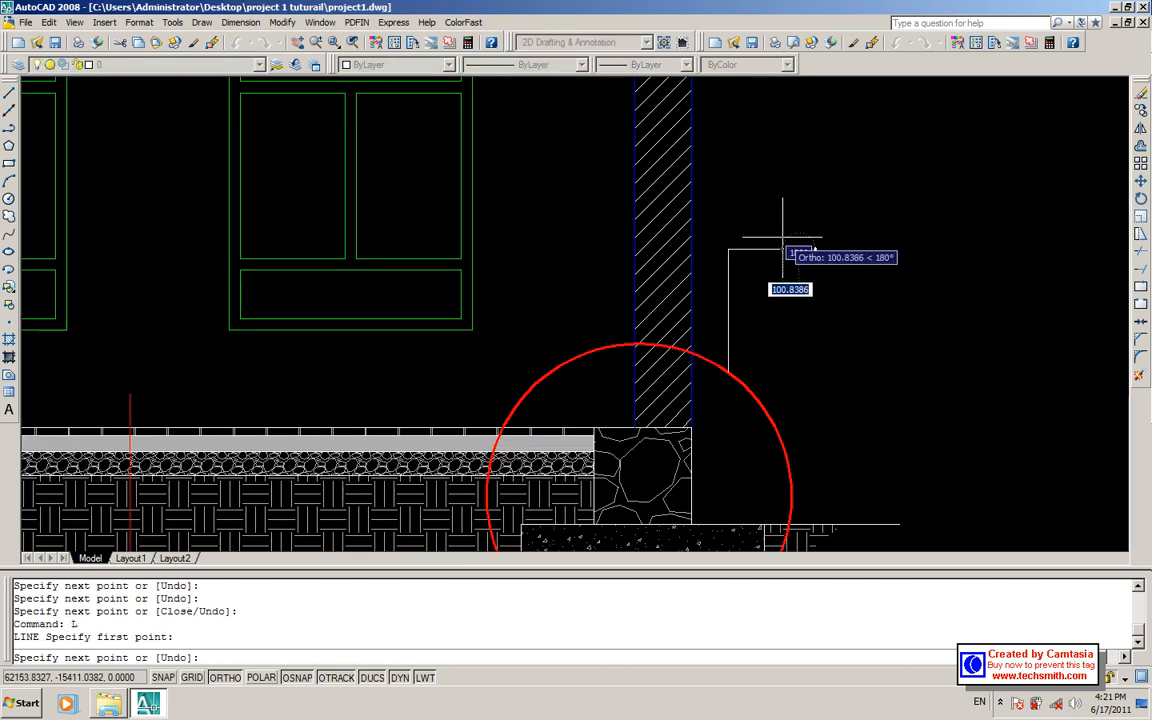
key(F8)
key(Escape)
scroll(783, 245, down, 4)
scroll(760, 240, up, 3)
click(760, 220)
key(Escape)
- Match the properties of the red foundation circle onto the two leader lines beside the right wall
text(ma)
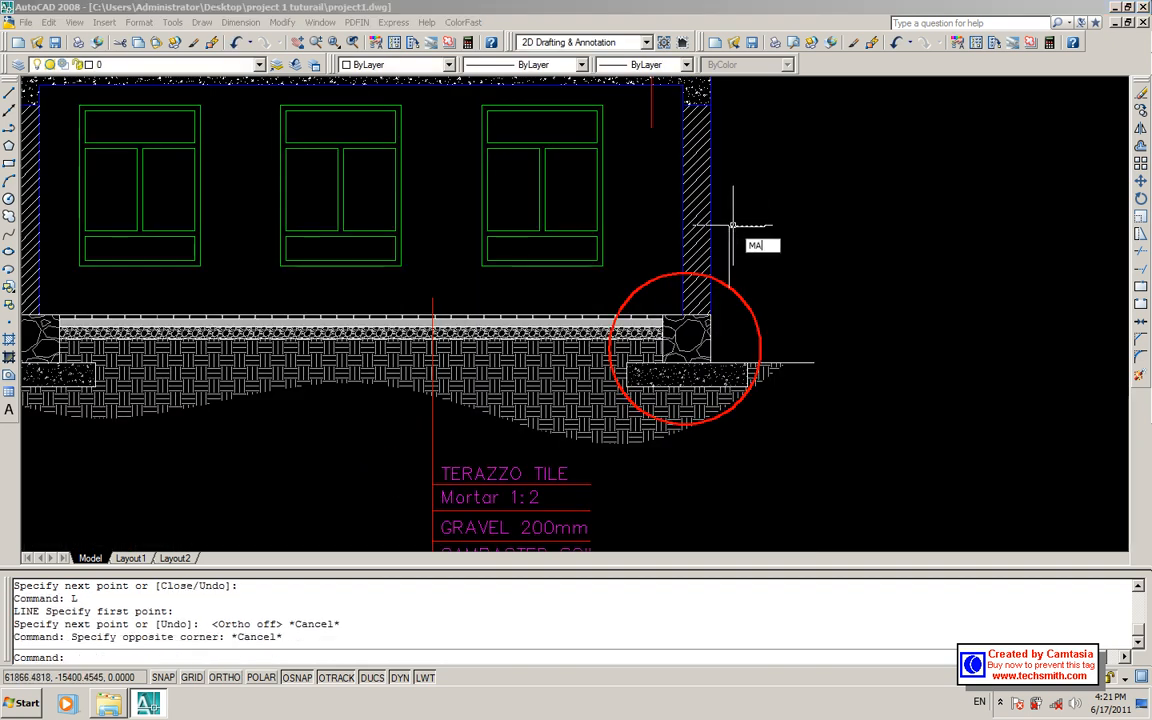
key(Return)
click(748, 308)
click(750, 268)
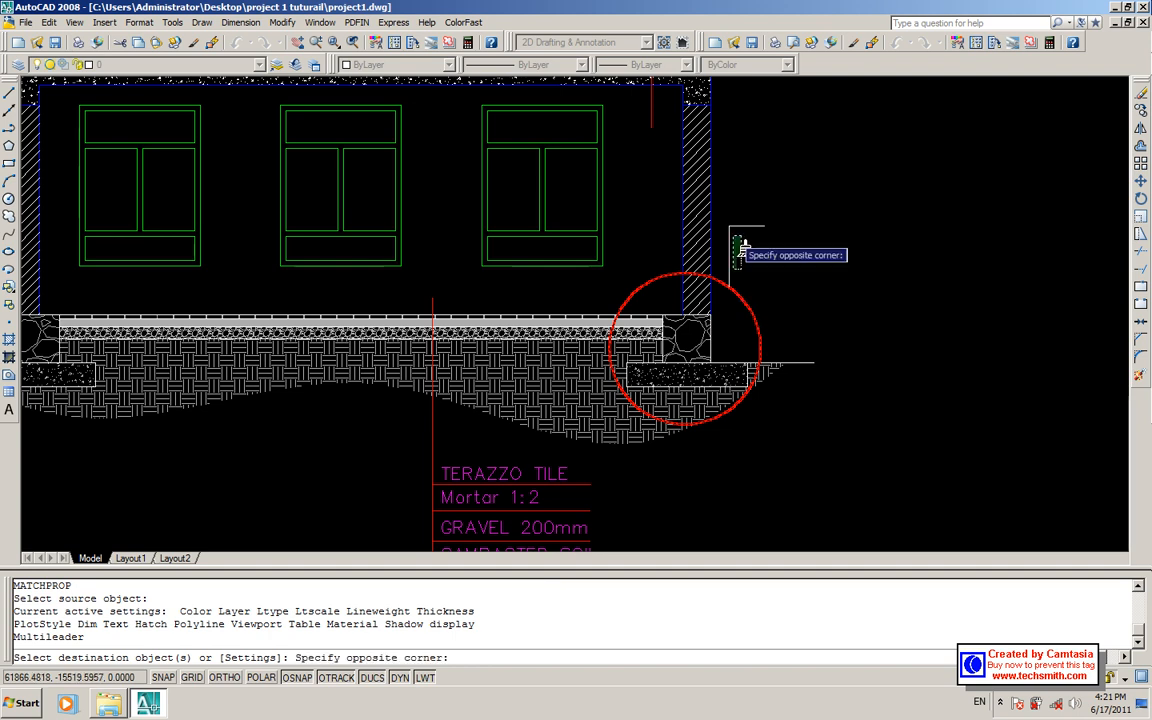
click(720, 224)
key(Escape)
scroll(775, 290, down, 4)
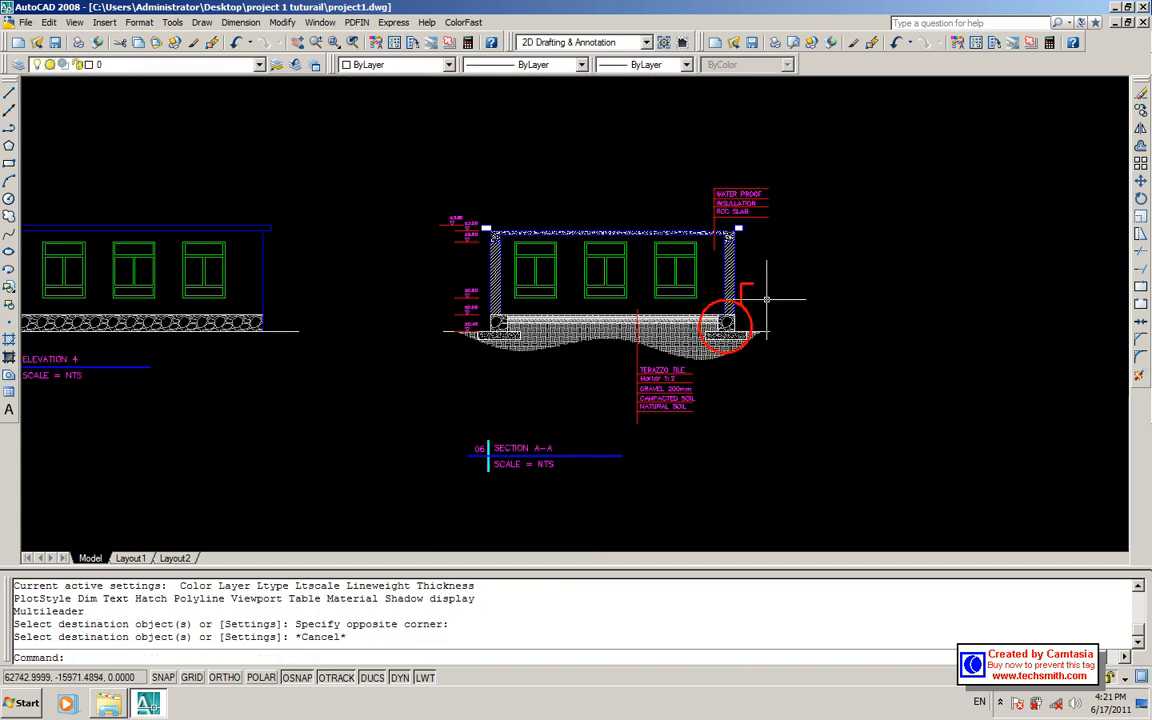
- Give the foundation circle and its leader lines a thin lineweight, and turn off the lineweight display
scroll(766, 298, up, 4)
click(738, 312)
click(724, 248)
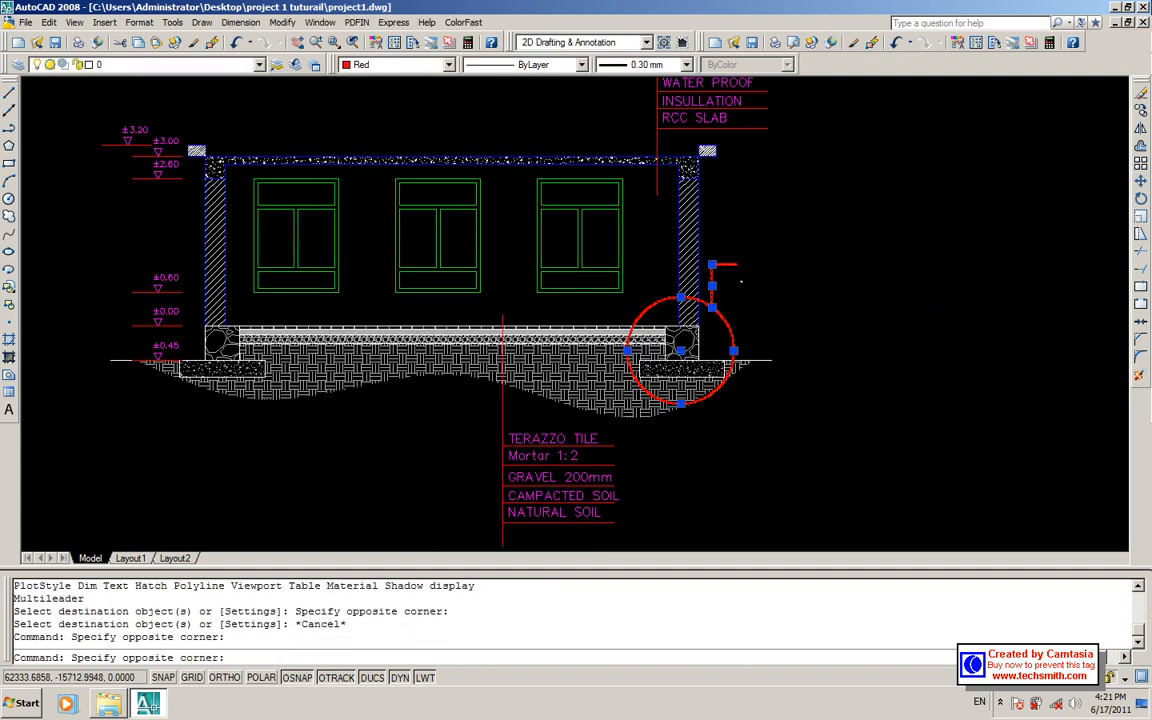
click(660, 64)
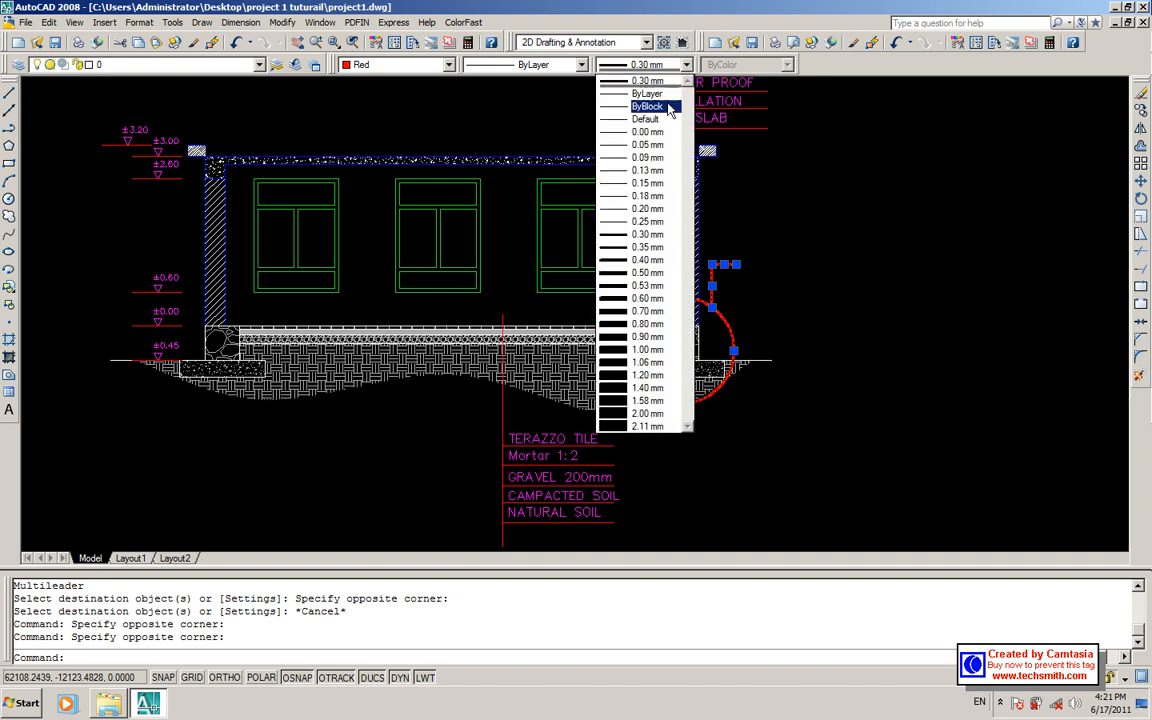
scroll(740, 385, up, 1)
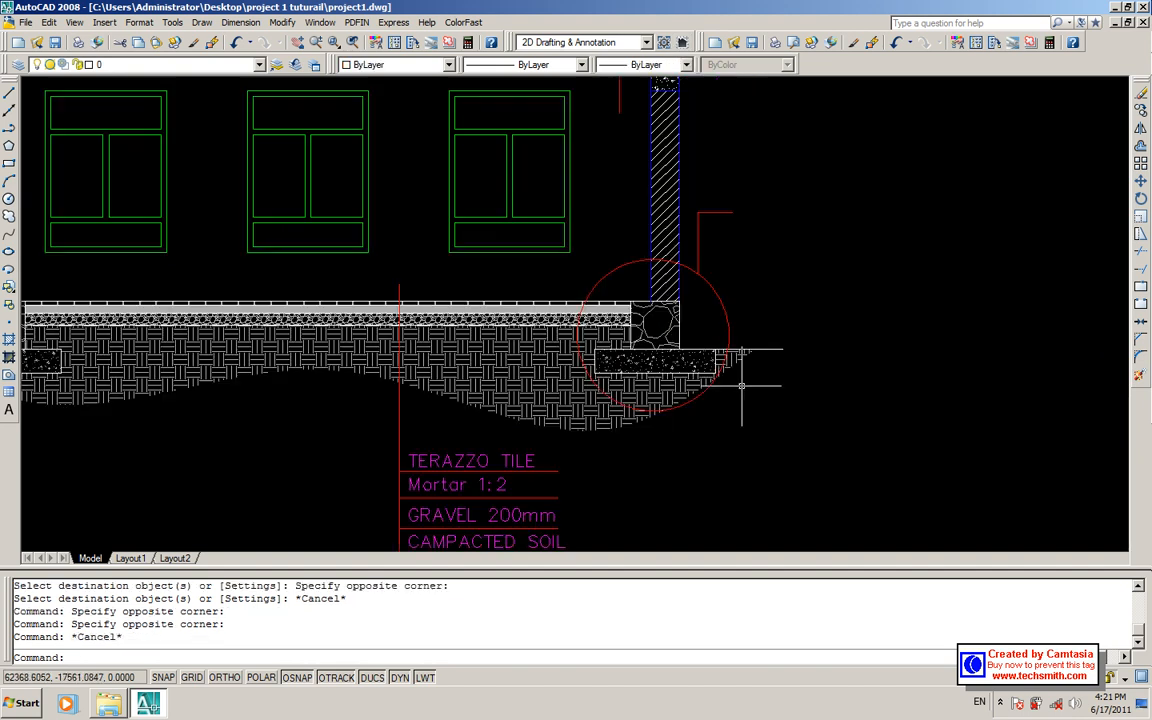
click(424, 678)
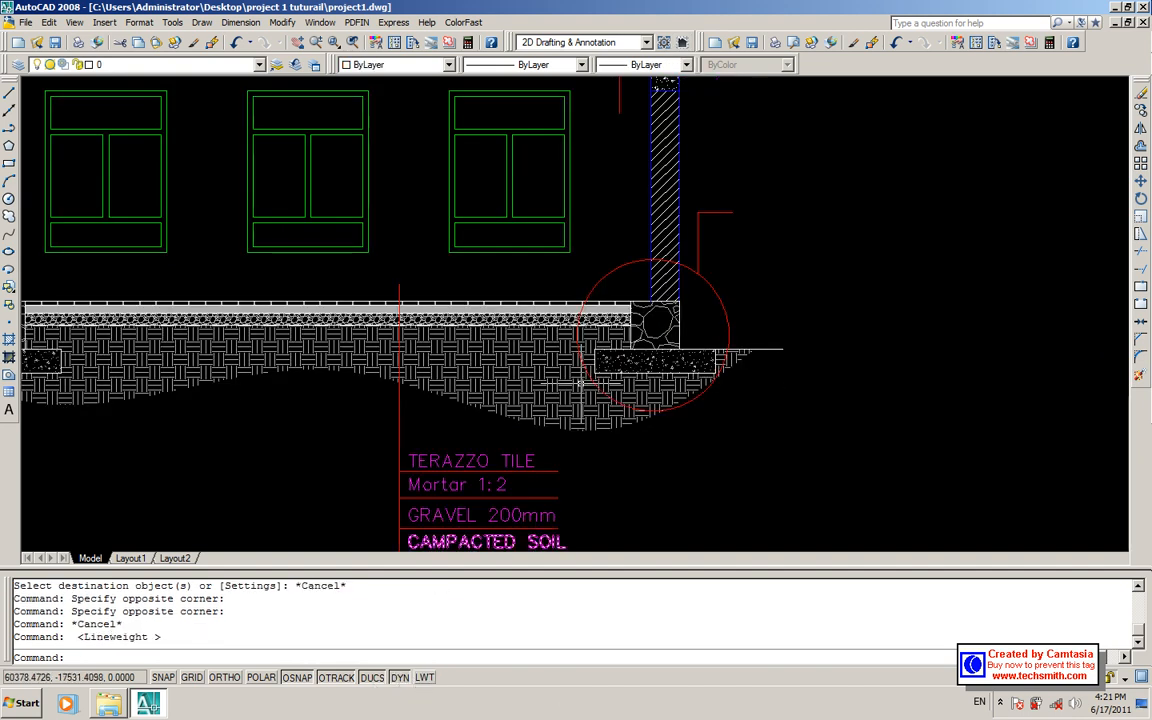
- Copy the TERAZZO TILE label to the free end of the foundation circle's leader
click(426, 458)
text(co)
key(Return)
click(410, 453)
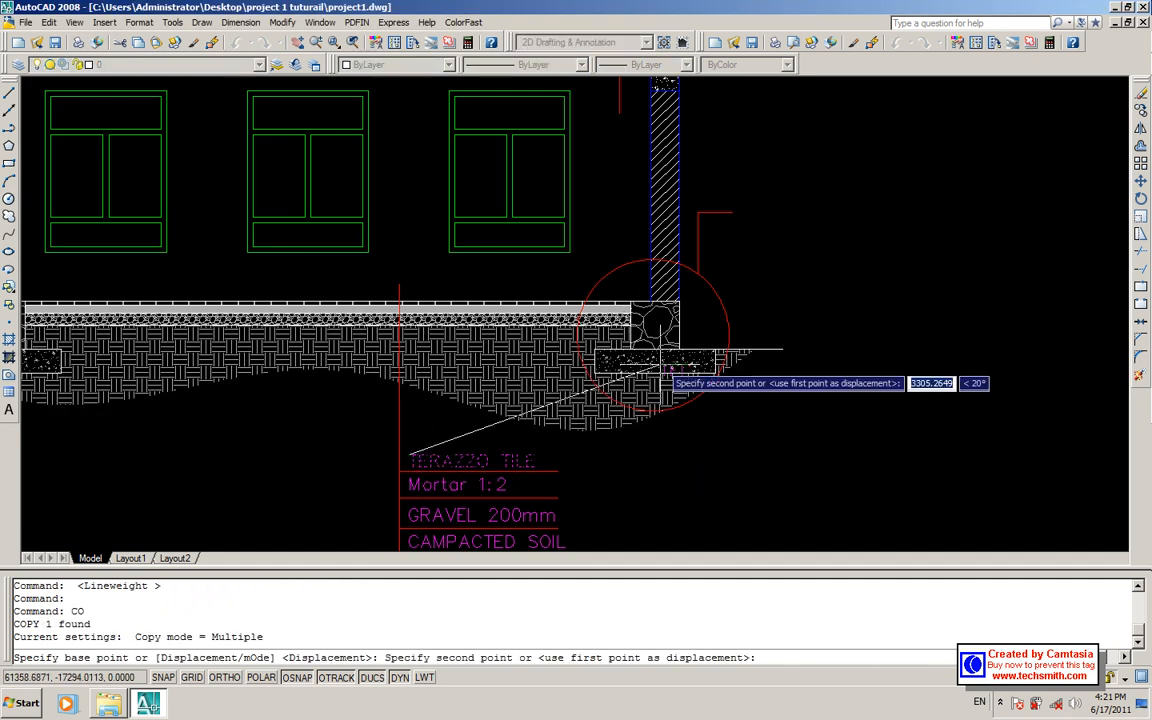
click(748, 208)
key(Escape)
- Replace the copied label's text with "FOR MORE DETAILS" and "SEE DETAIL SHEET" on two lines
click(762, 208)
text(ed)
key(Return)
click(763, 211)
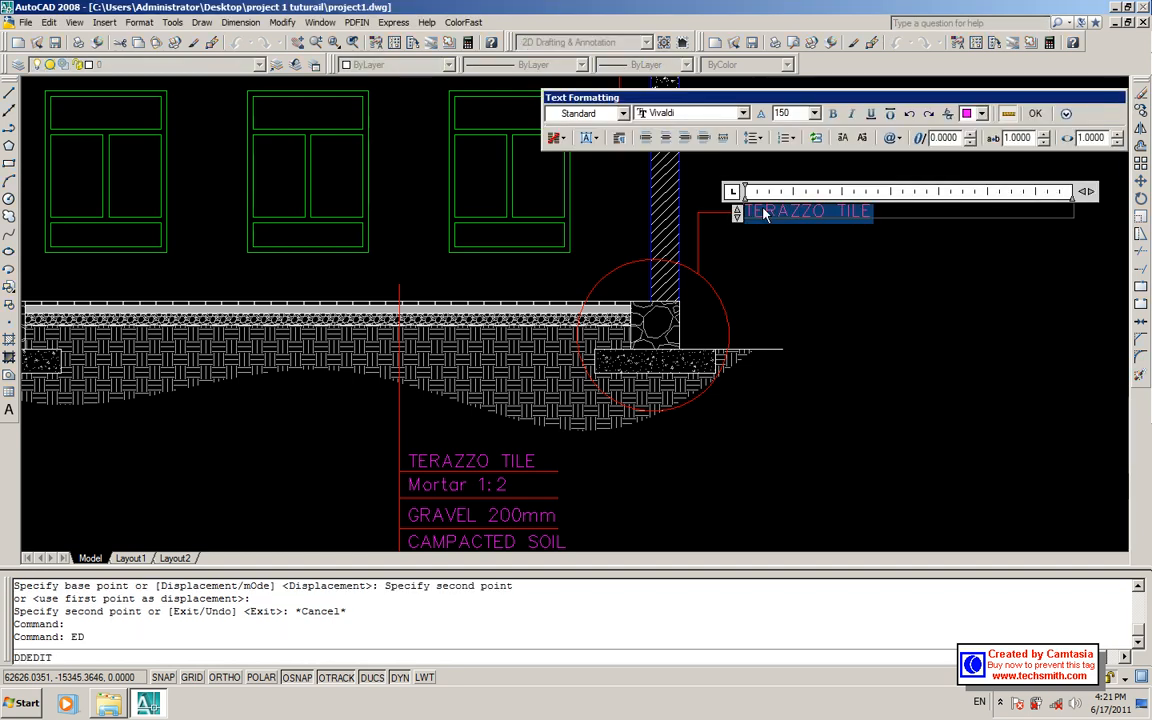
key(Delete)
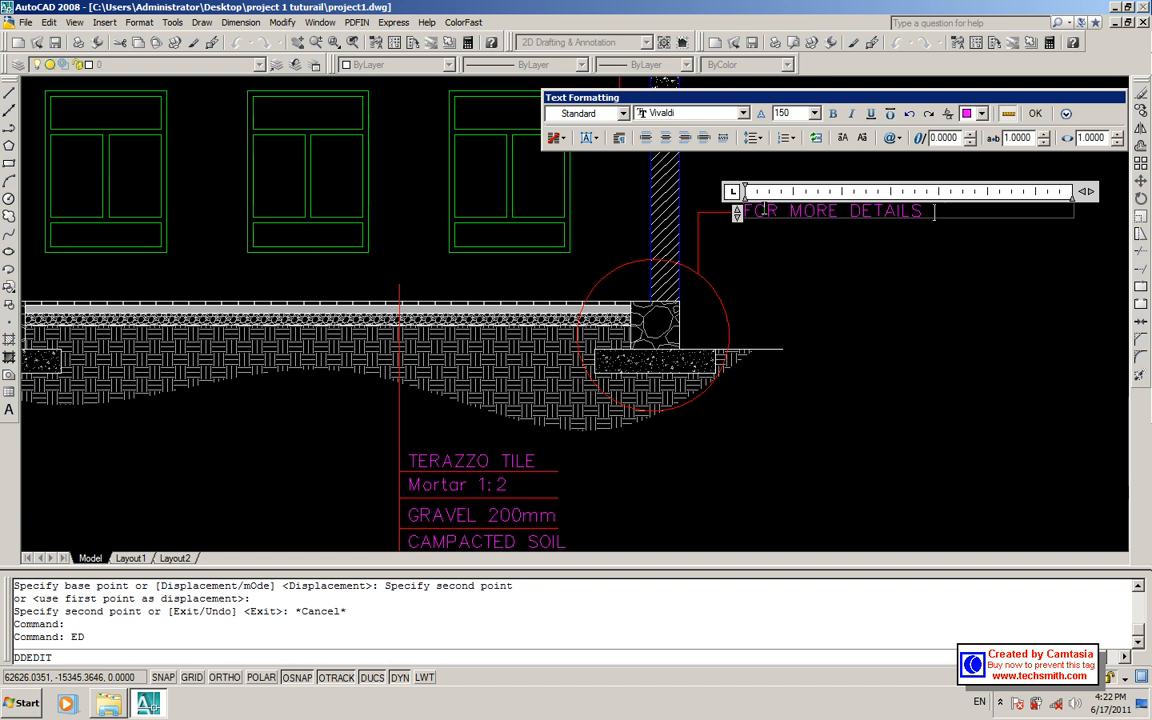
key(Return)
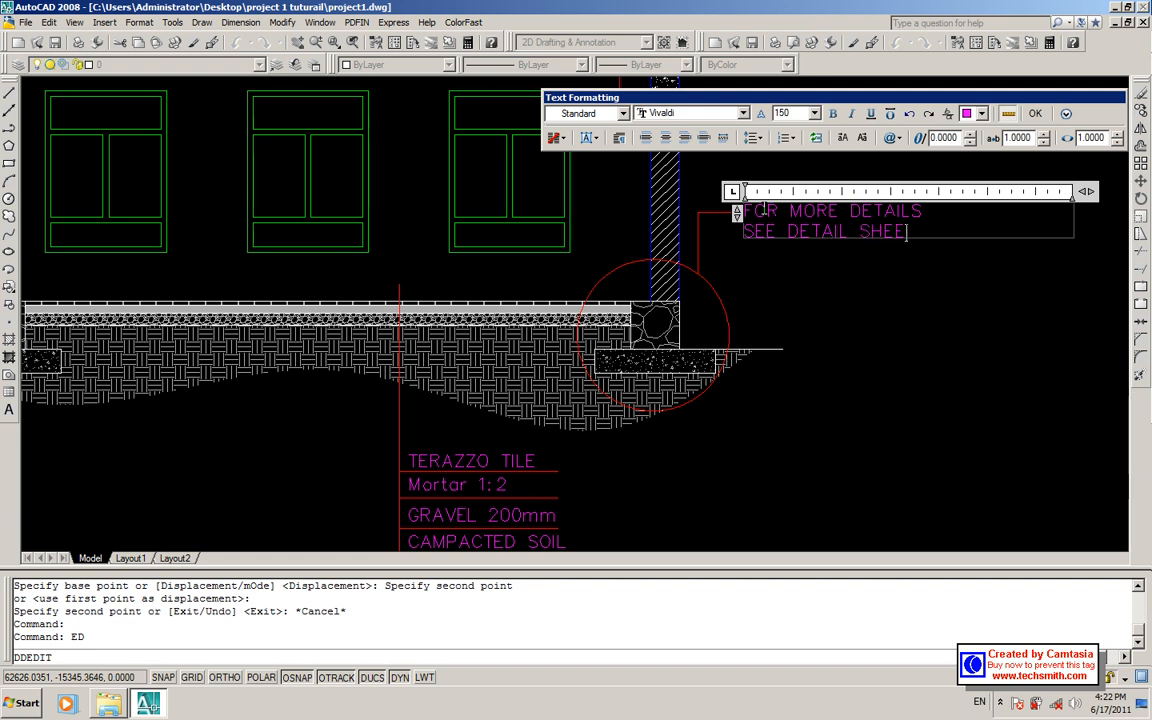
click(997, 318)
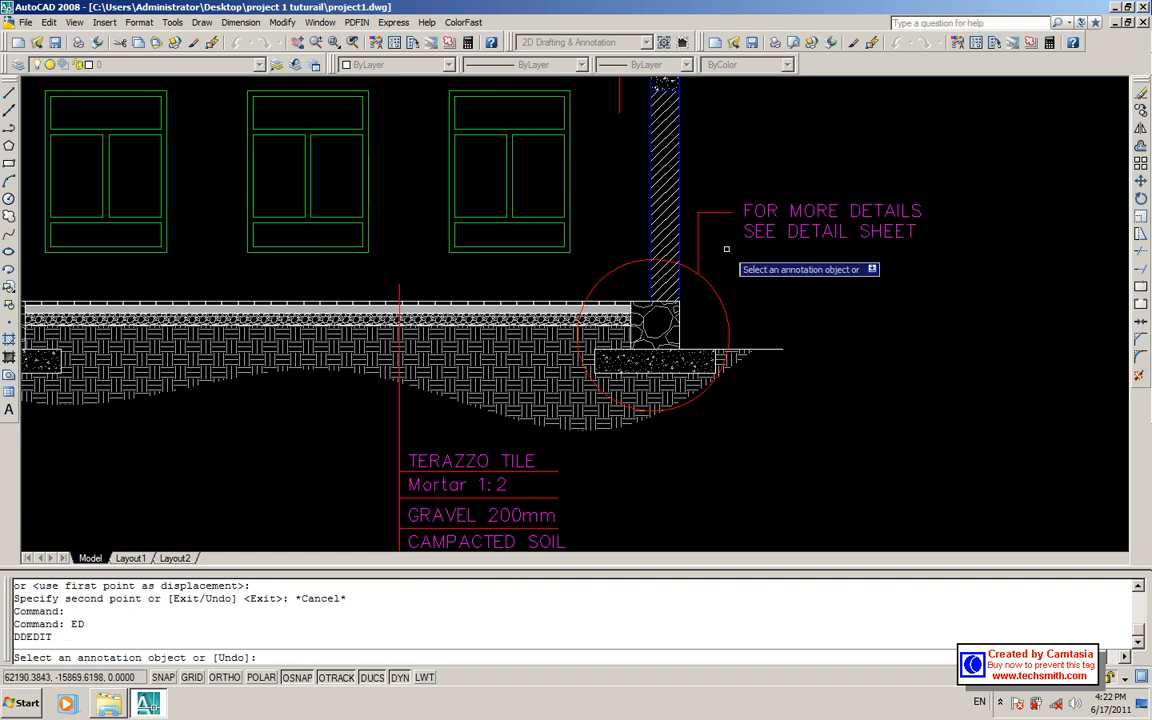
key(Escape)
- Examine the detail note, the circled foundation and the floor layer labels of Section A-A
scroll(833, 332, down, 3)
middle_drag(833, 332, 783, 292)
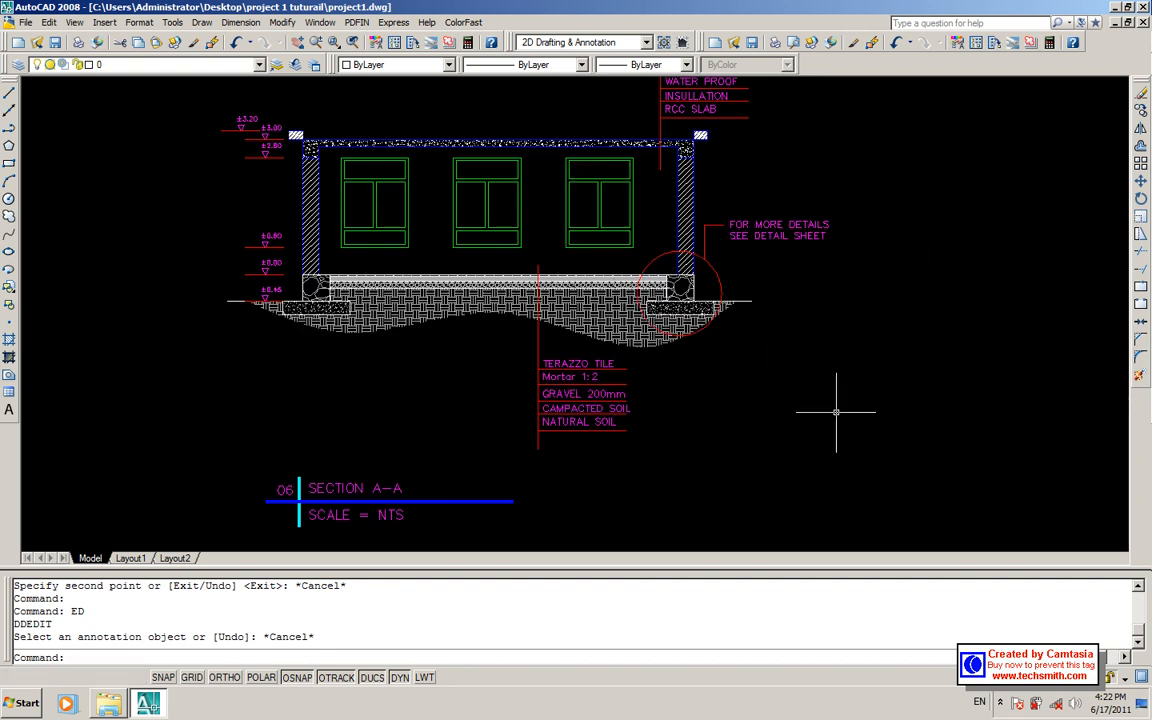
scroll(810, 246, up, 3)
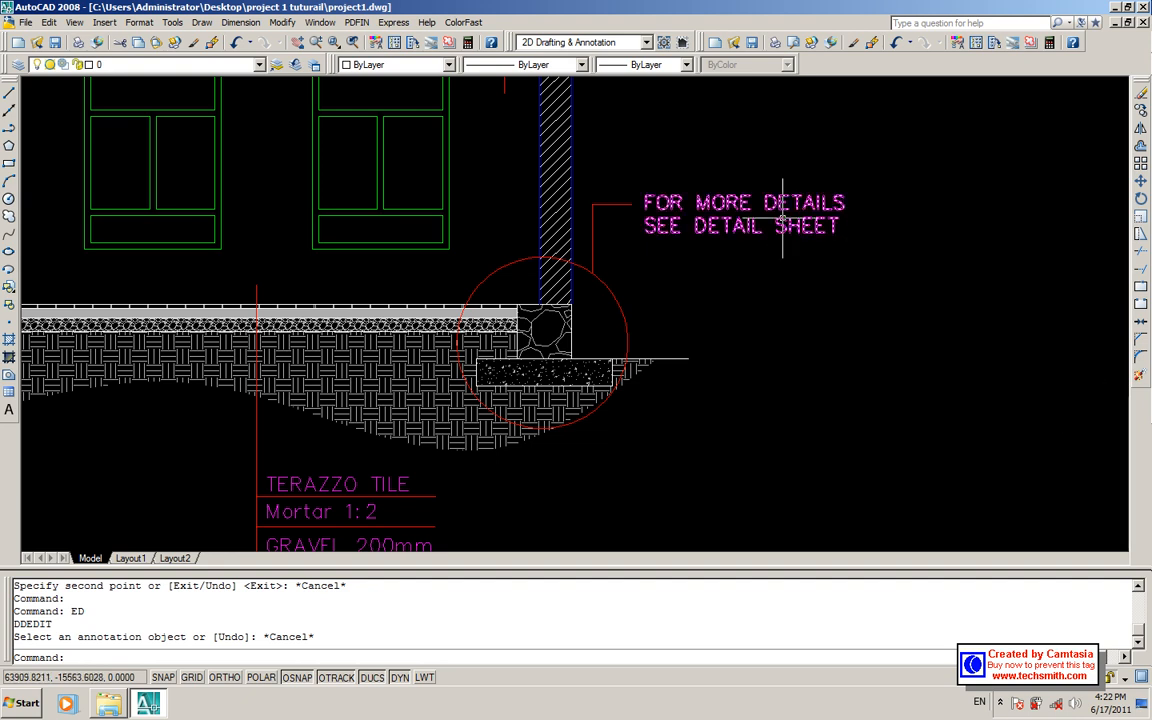
scroll(789, 249, down, 8)
scroll(726, 279, up, 9)
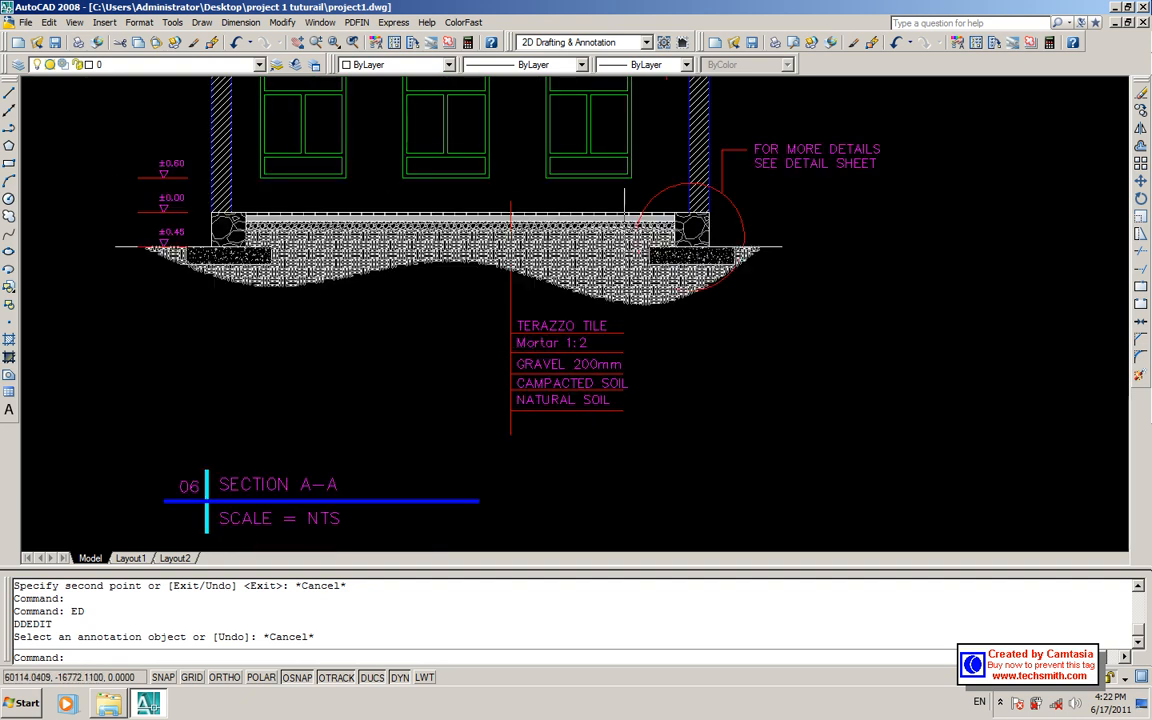
scroll(624, 215, down, 4)
scroll(612, 225, up, 2)
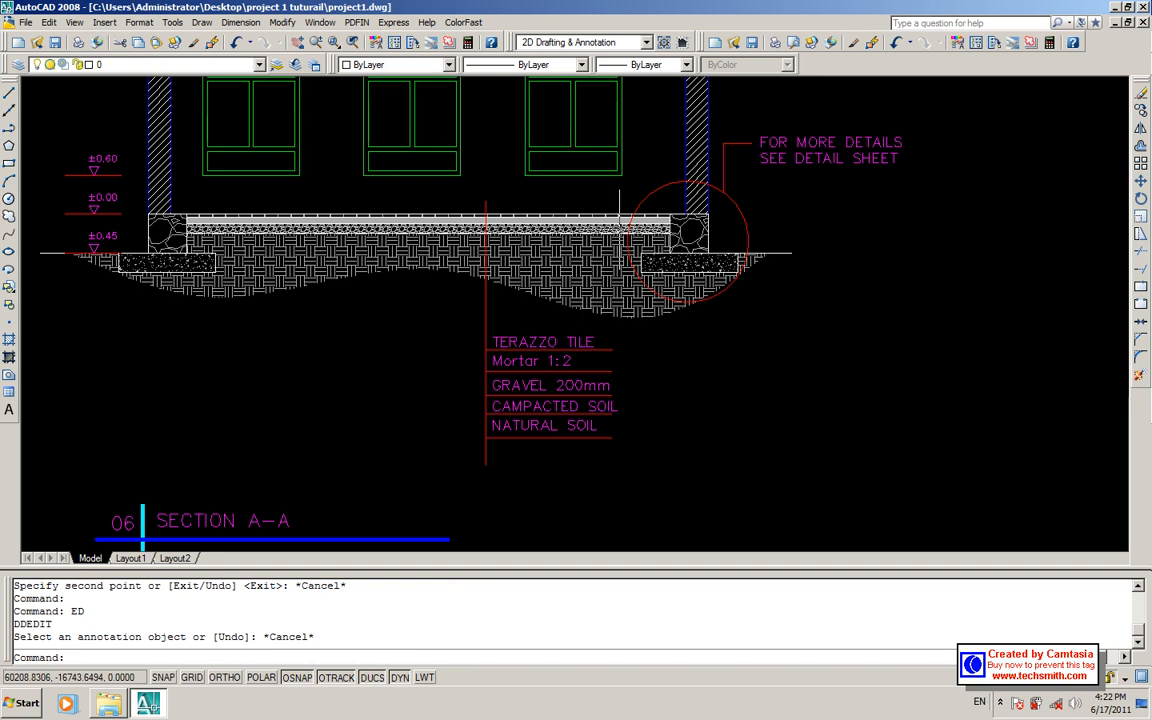
scroll(610, 226, up, 2)
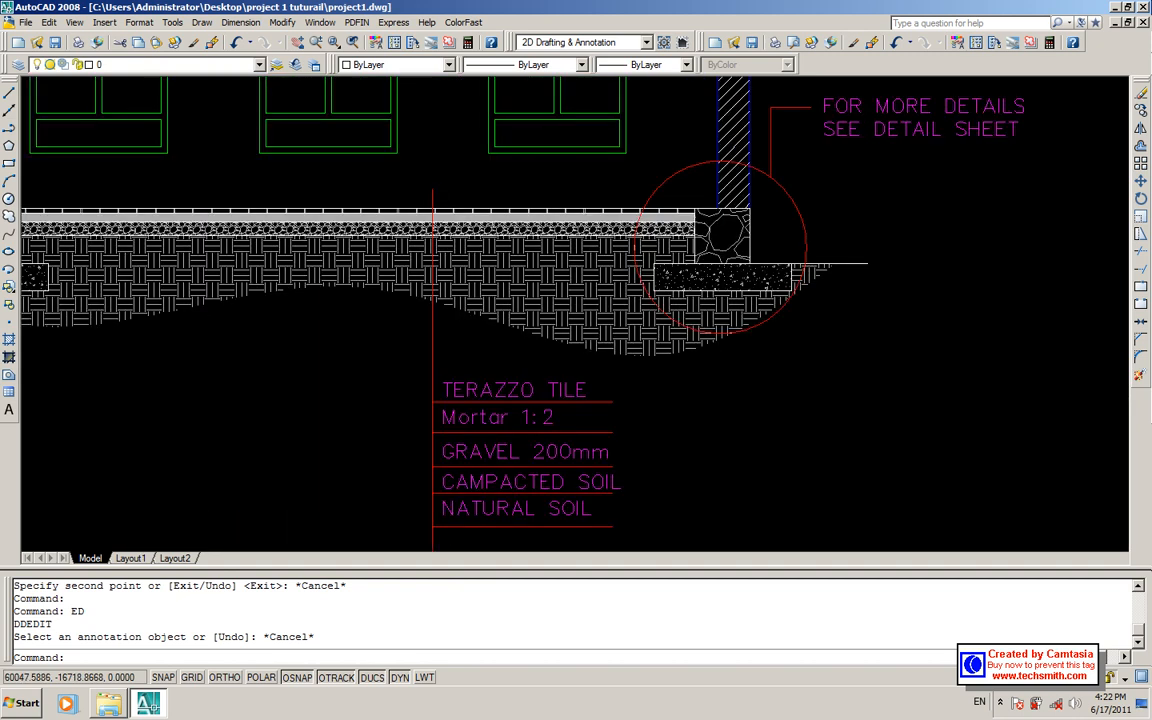
- Copy the right stone foundation and its concrete footing horizontally into the empty area right of Section A-A
click(621, 175)
click(854, 364)
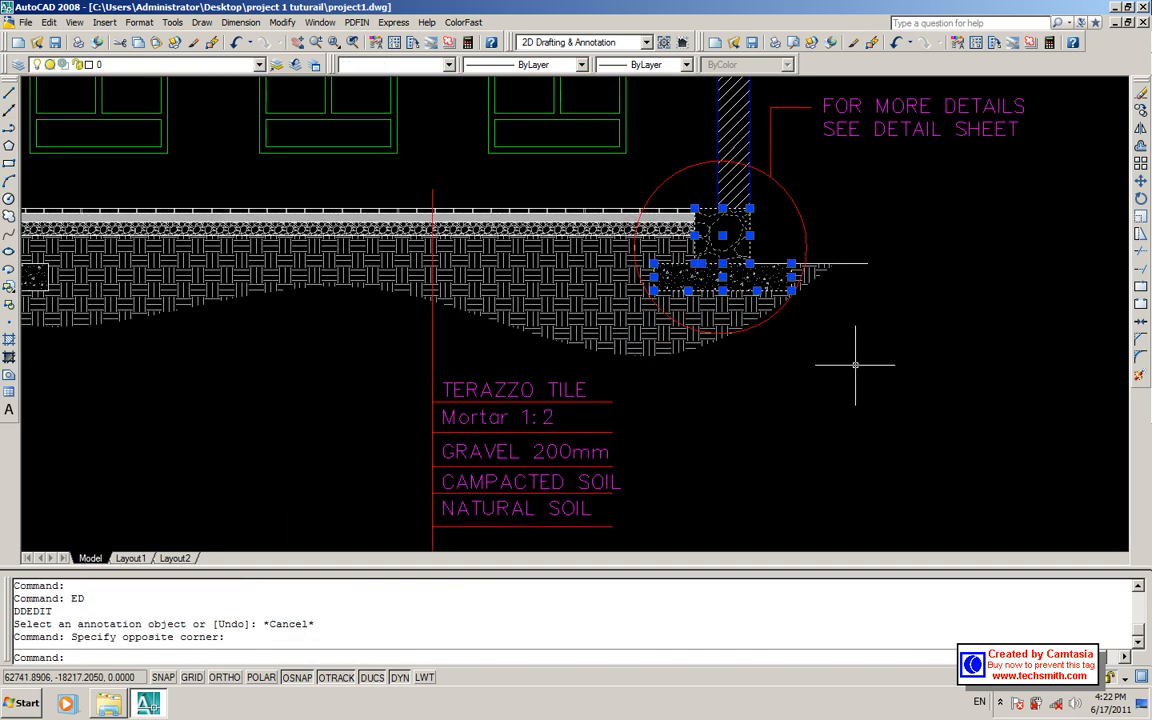
text(co)
key(Return)
click(728, 390)
scroll(493, 382, down, 5)
key(F8)
click(792, 385)
key(Escape)
scroll(806, 358, up, 3)
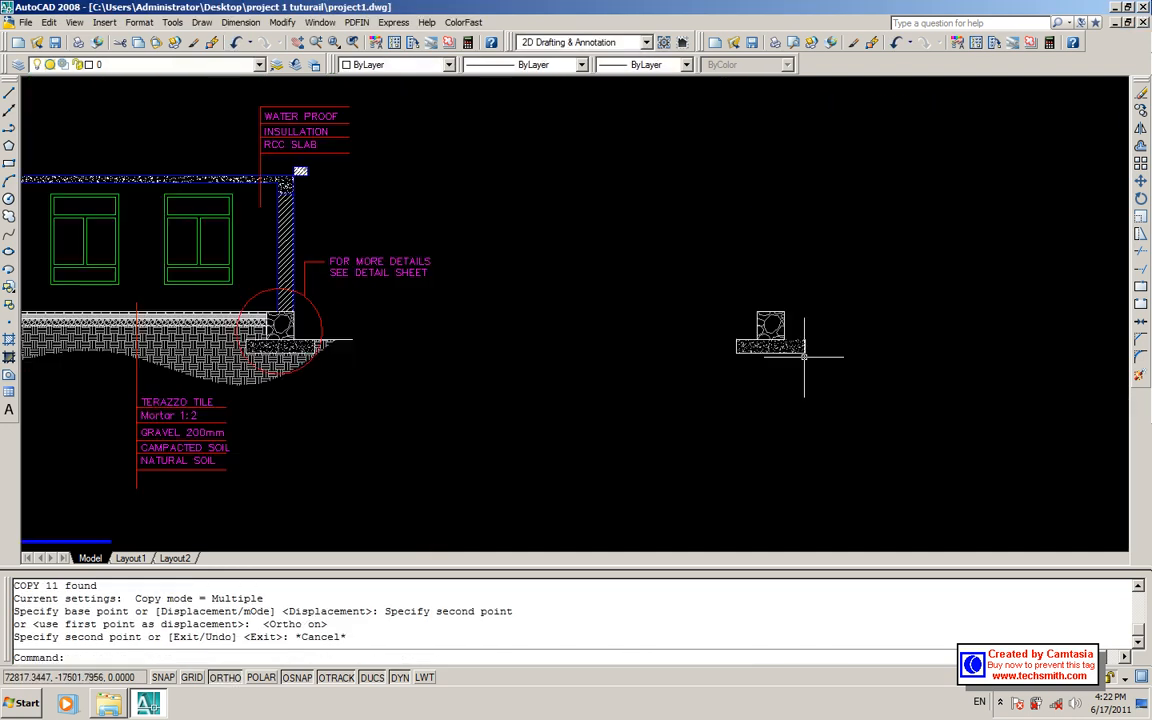
- Draw the missing top edge of the copied footing from the stone foundation's lower right corner to the footing's right end
scroll(805, 352, up, 3)
text(L)
key(Return)
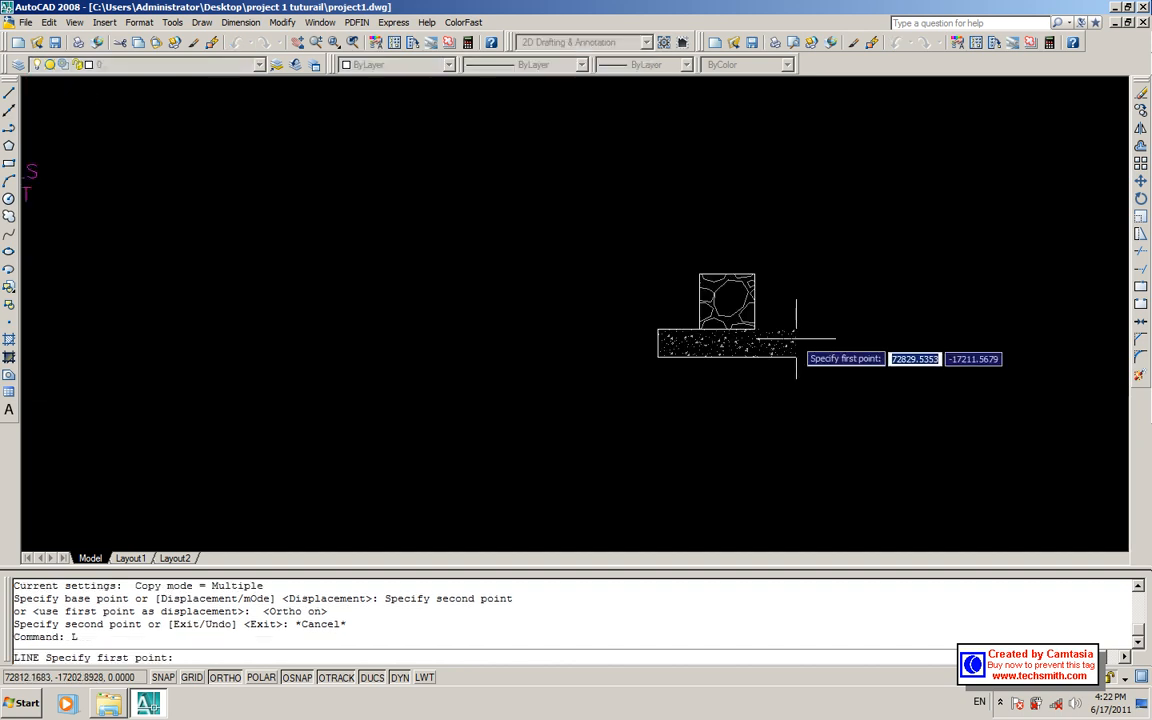
click(754, 329)
click(796, 329)
key(Return)
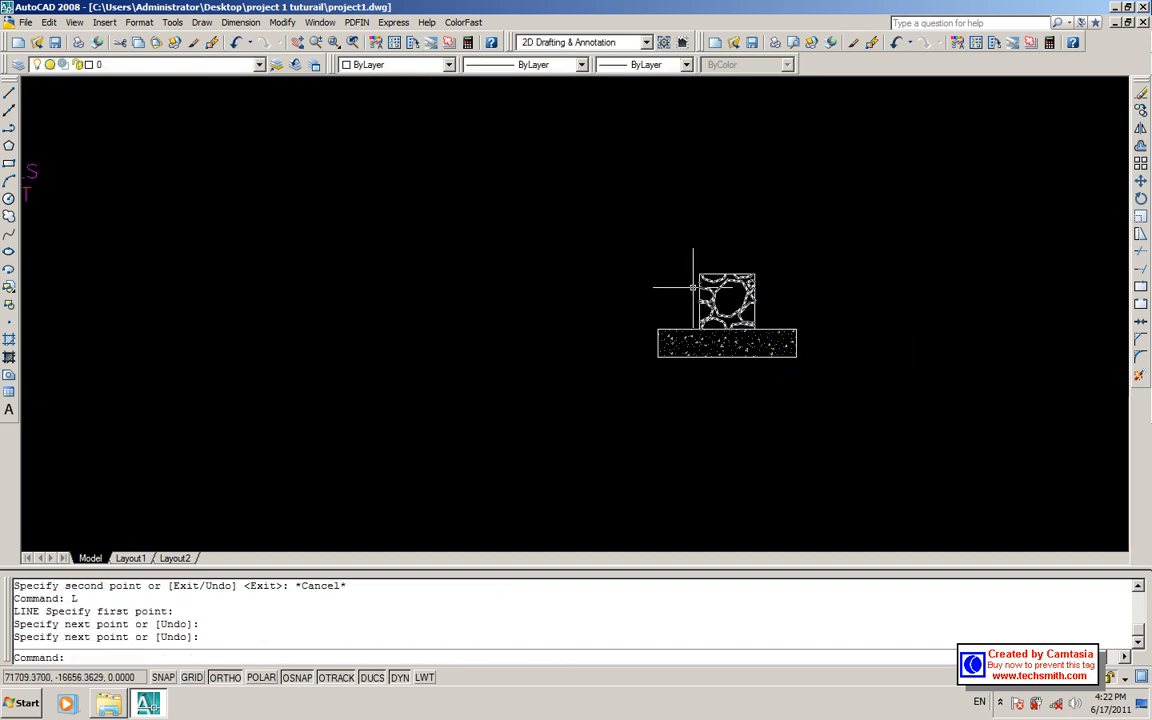
- Draw a horizontal floor line about 2424 long to the left from the copied foundation's upper left corner
text(L)
key(Return)
click(699, 273)
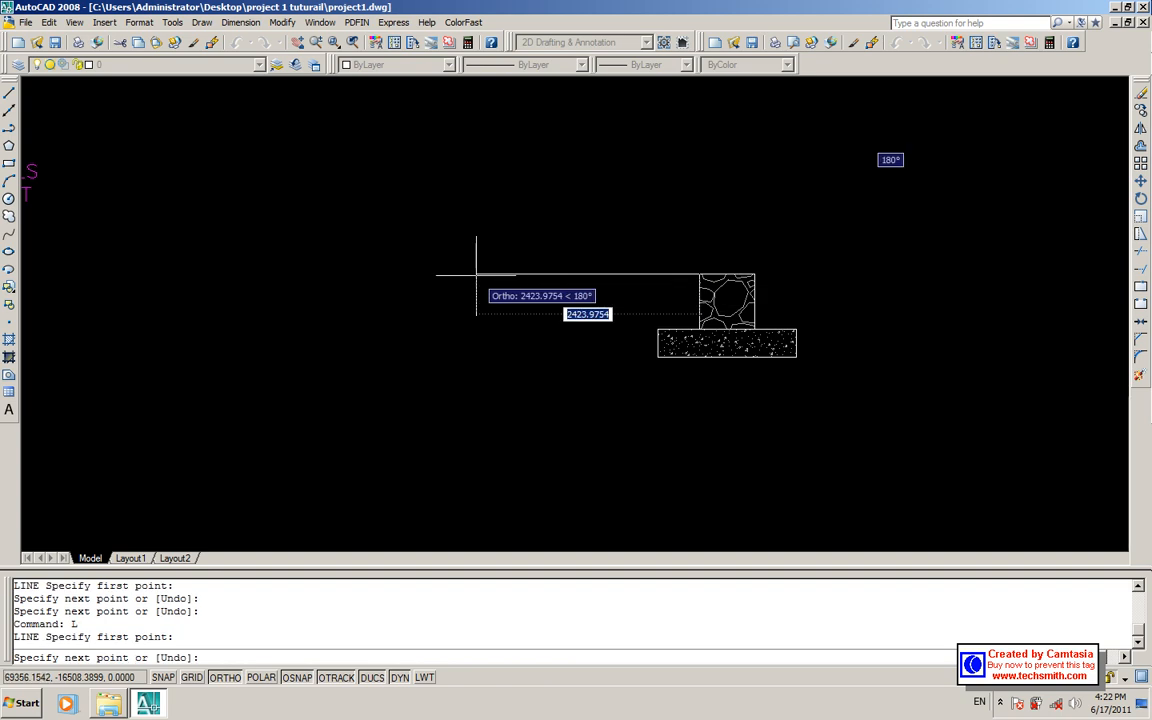
click(476, 262)
key(Return)
- Examine the copied foundation detail close up and in relation to Section A-A
scroll(596, 270, down, 2)
scroll(648, 284, up, 1)
scroll(644, 283, down, 4)
scroll(350, 288, up, 3)
scroll(548, 283, down, 2)
scroll(656, 321, up, 5)
scroll(728, 363, down, 5)
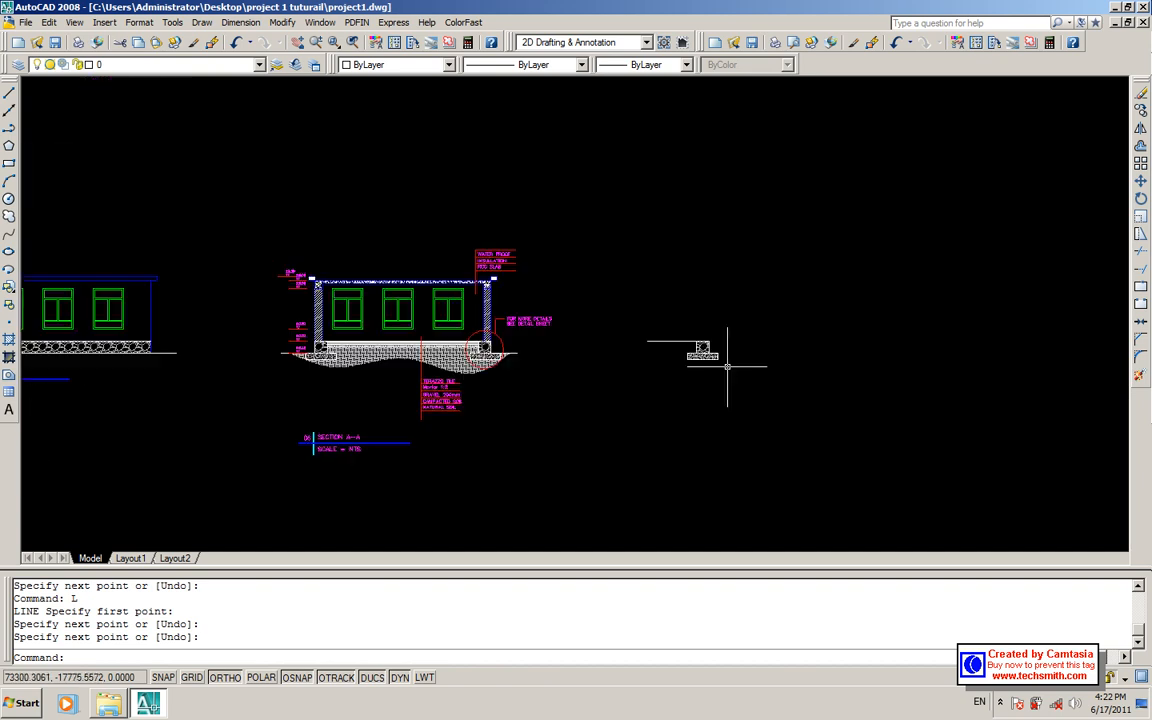
scroll(748, 375, up, 3)
scroll(700, 345, up, 2)
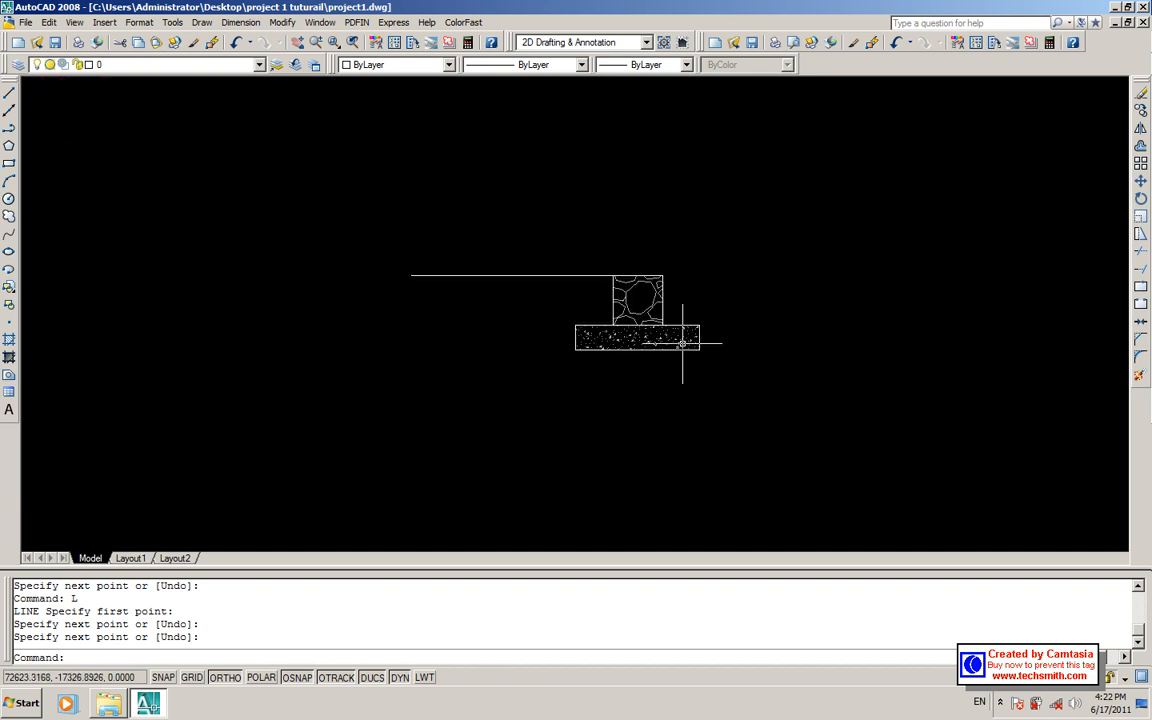
scroll(662, 270, up, 4)
scroll(661, 268, down, 6)
scroll(658, 285, up, 4)
scroll(660, 330, down, 6)
scroll(663, 360, up, 4)
- Erase the copied foundation, its footing and the lines added to it
click(701, 383)
click(481, 231)
text(E)
key(Return)
scroll(496, 246, down, 3)
scroll(496, 246, up, 4)
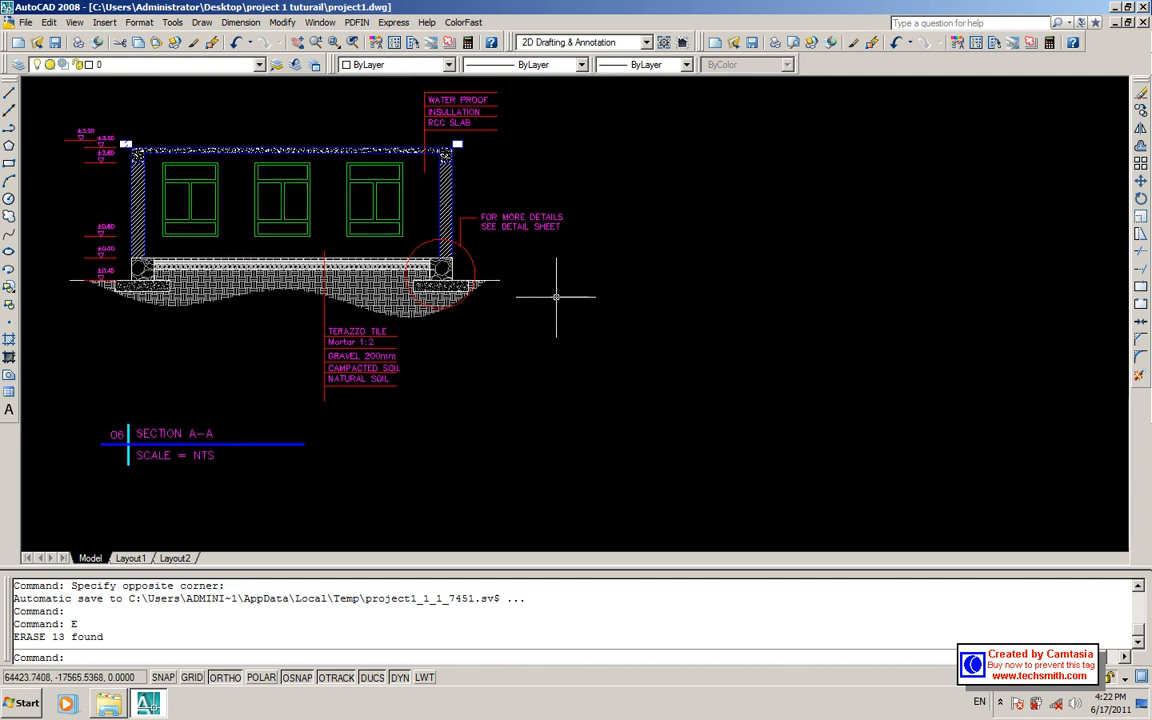
- Move the Section A-A title block straight up to sit just beneath the ground hatch of the section
scroll(334, 249, up, 2)
middle_drag(334, 249, 424, 282)
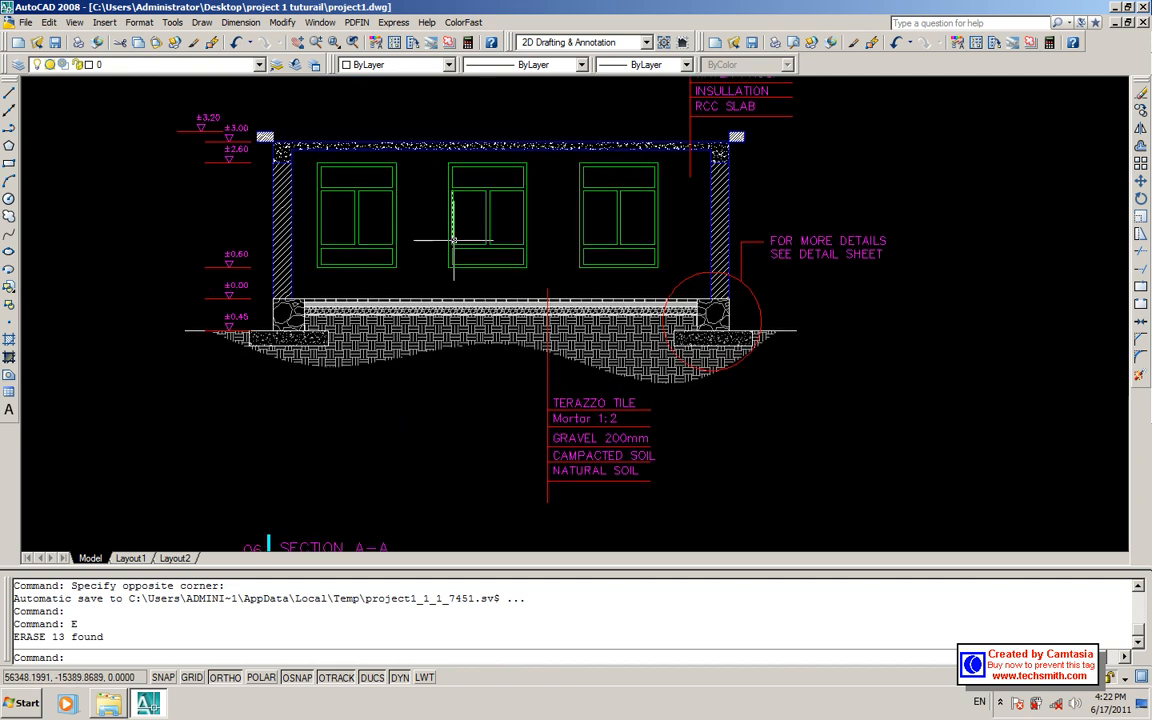
scroll(356, 459, down, 3)
click(417, 470)
click(308, 411)
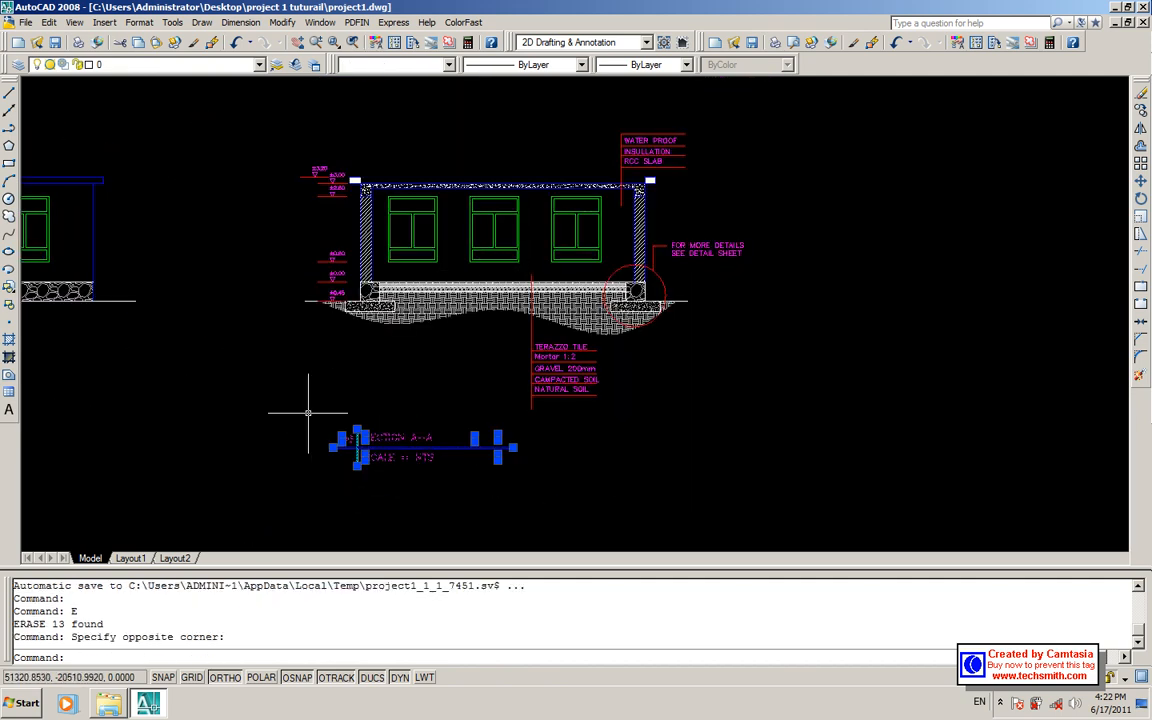
text(m)
key(Return)
click(302, 413)
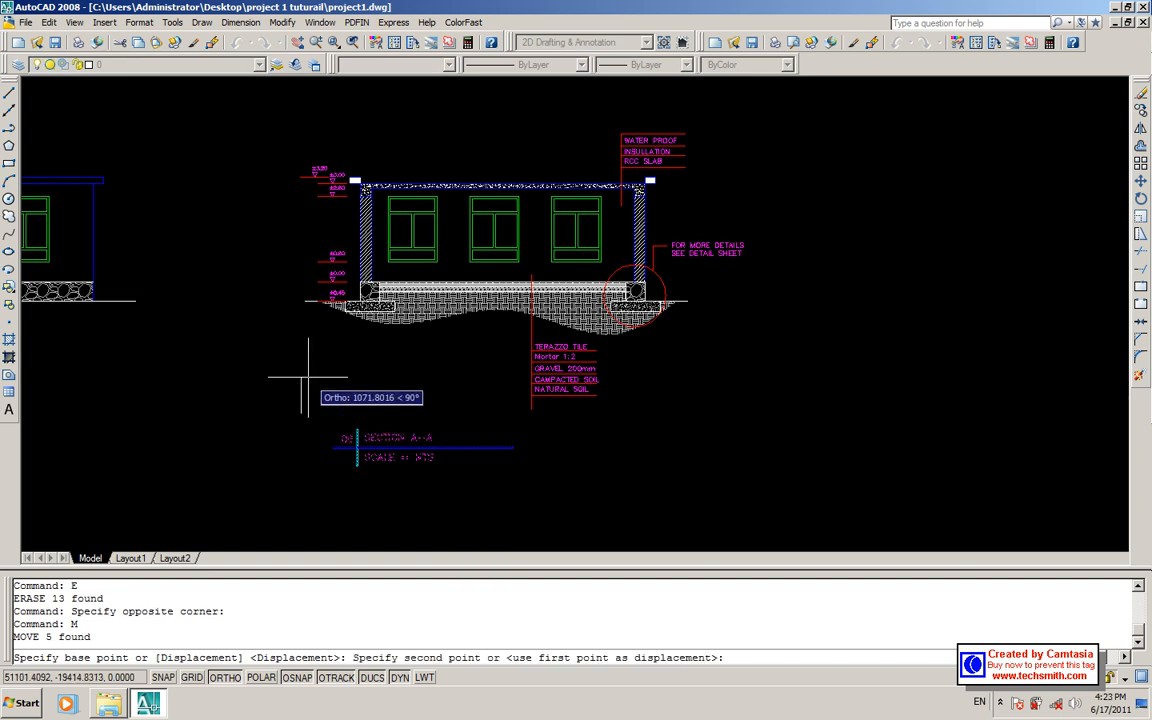
click(310, 326)
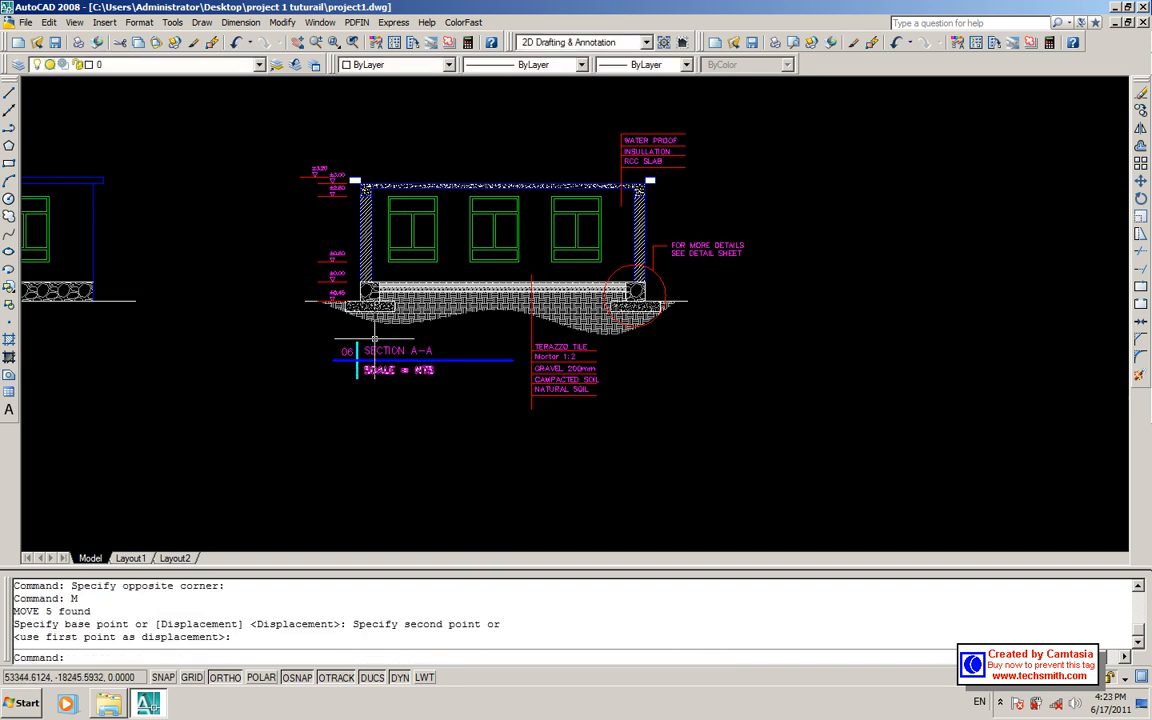
scroll(355, 208, up, 3)
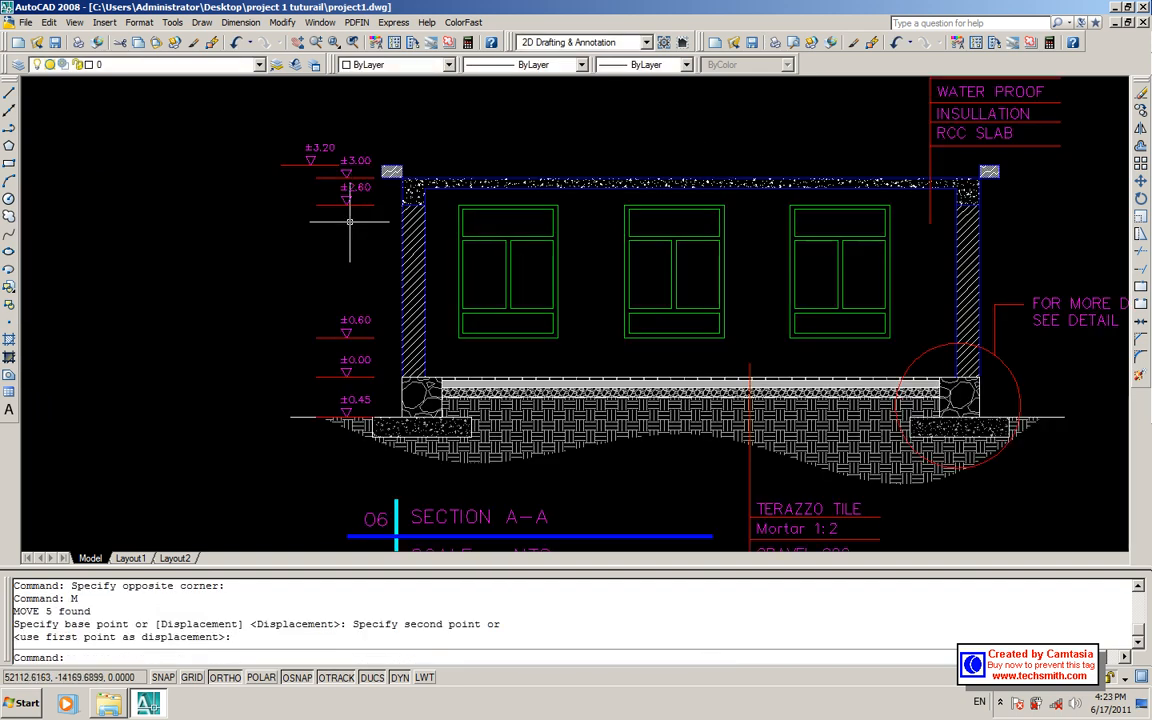
scroll(350, 222, down, 2)
scroll(363, 355, down, 5)
middle_drag(356, 354, 506, 346)
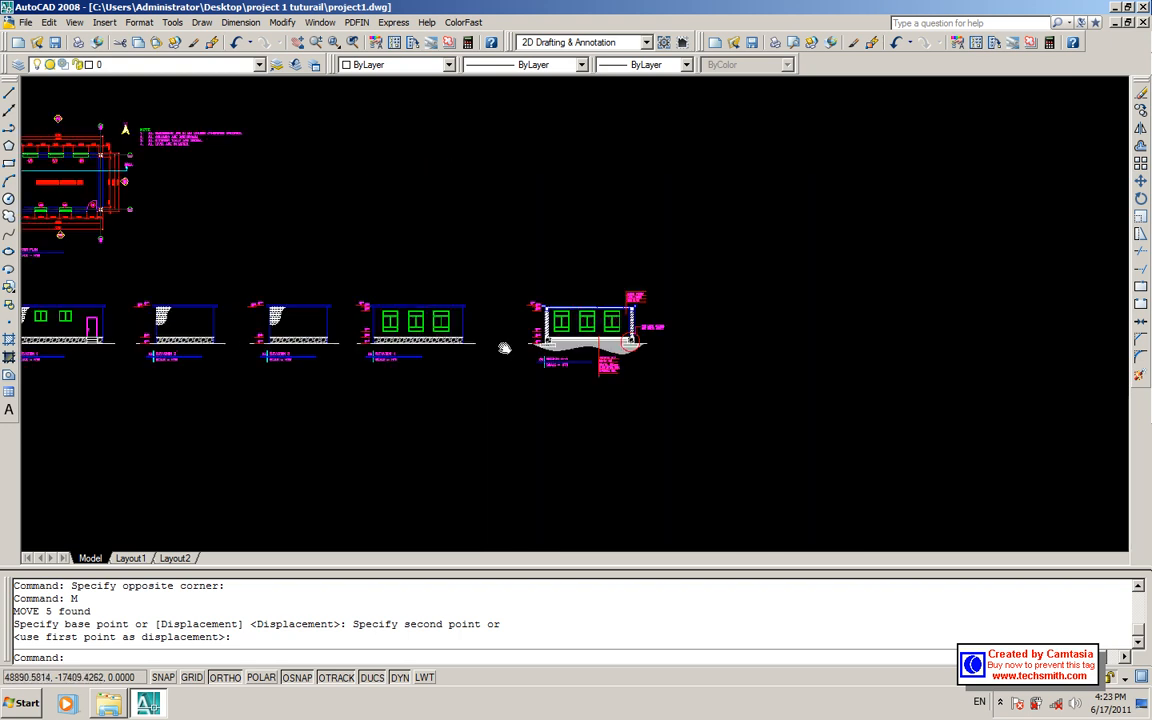
click(999, 704)
click(999, 635)
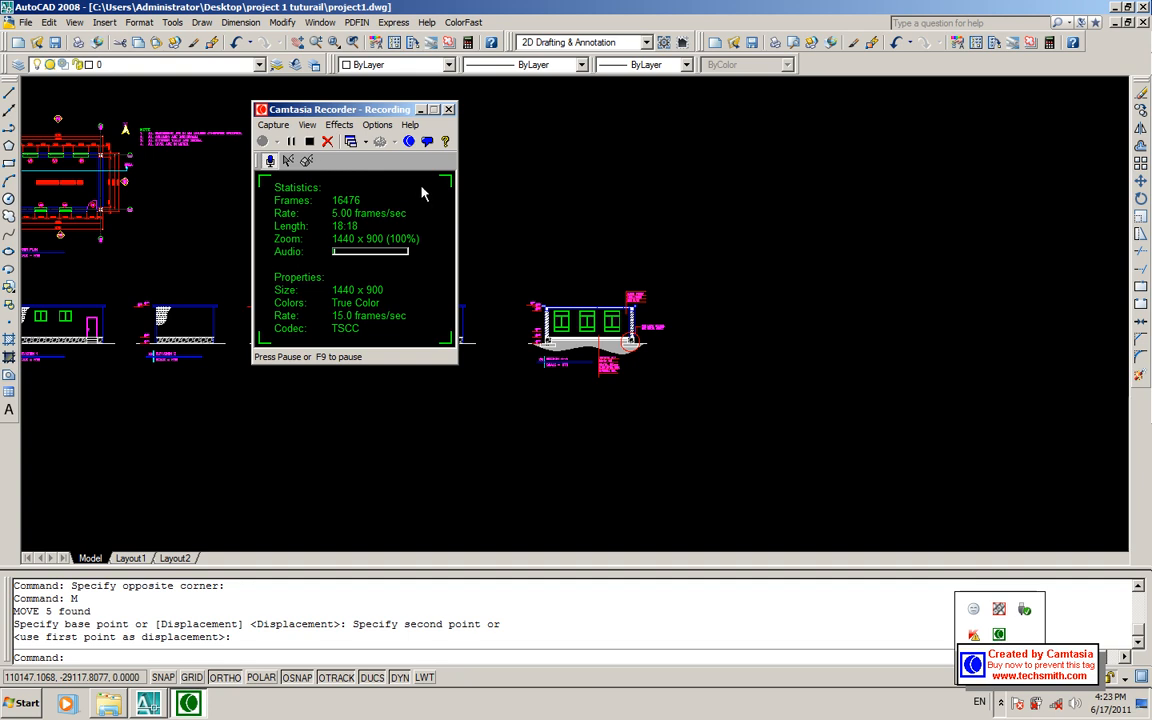